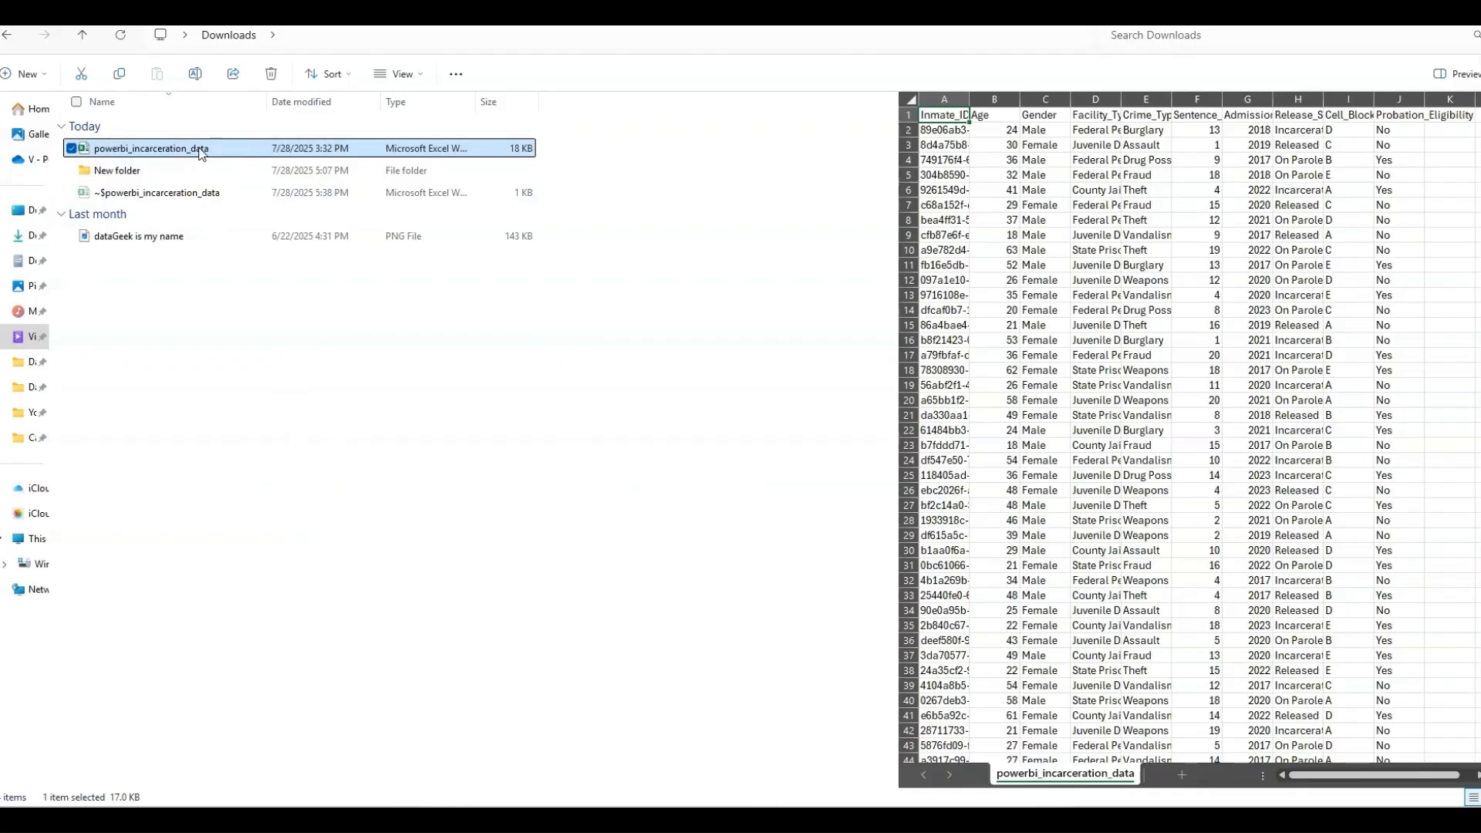
Step: Open the powerbi_incarceration_data workbook from Downloads and fit the Inmate_ID, Age, Facility_Type and Crime_Type column widths to their contents
{"action": "double_click", "coordinate": [199, 148]}
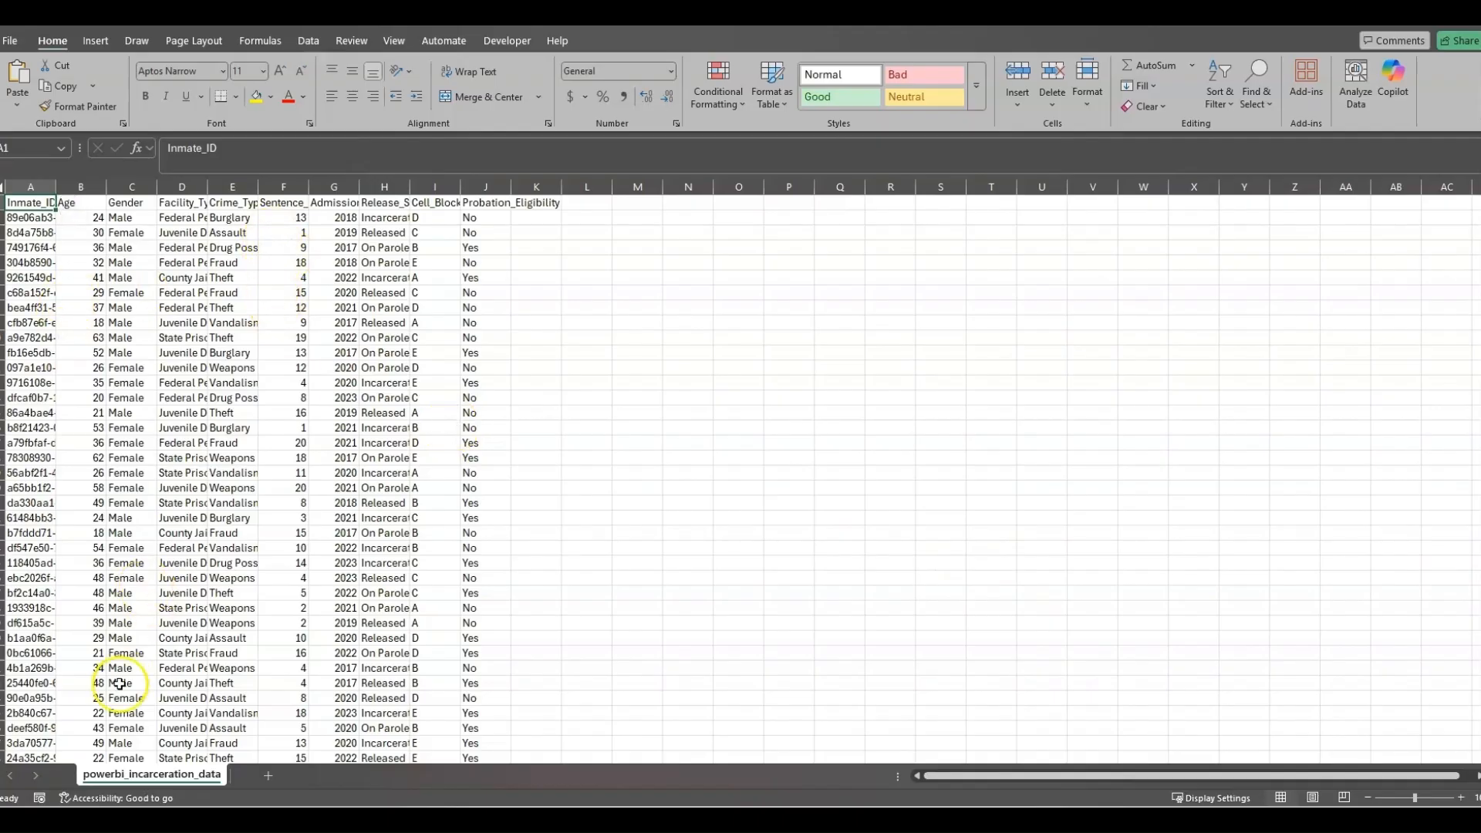
{"action": "double_click", "coordinate": [56, 186]}
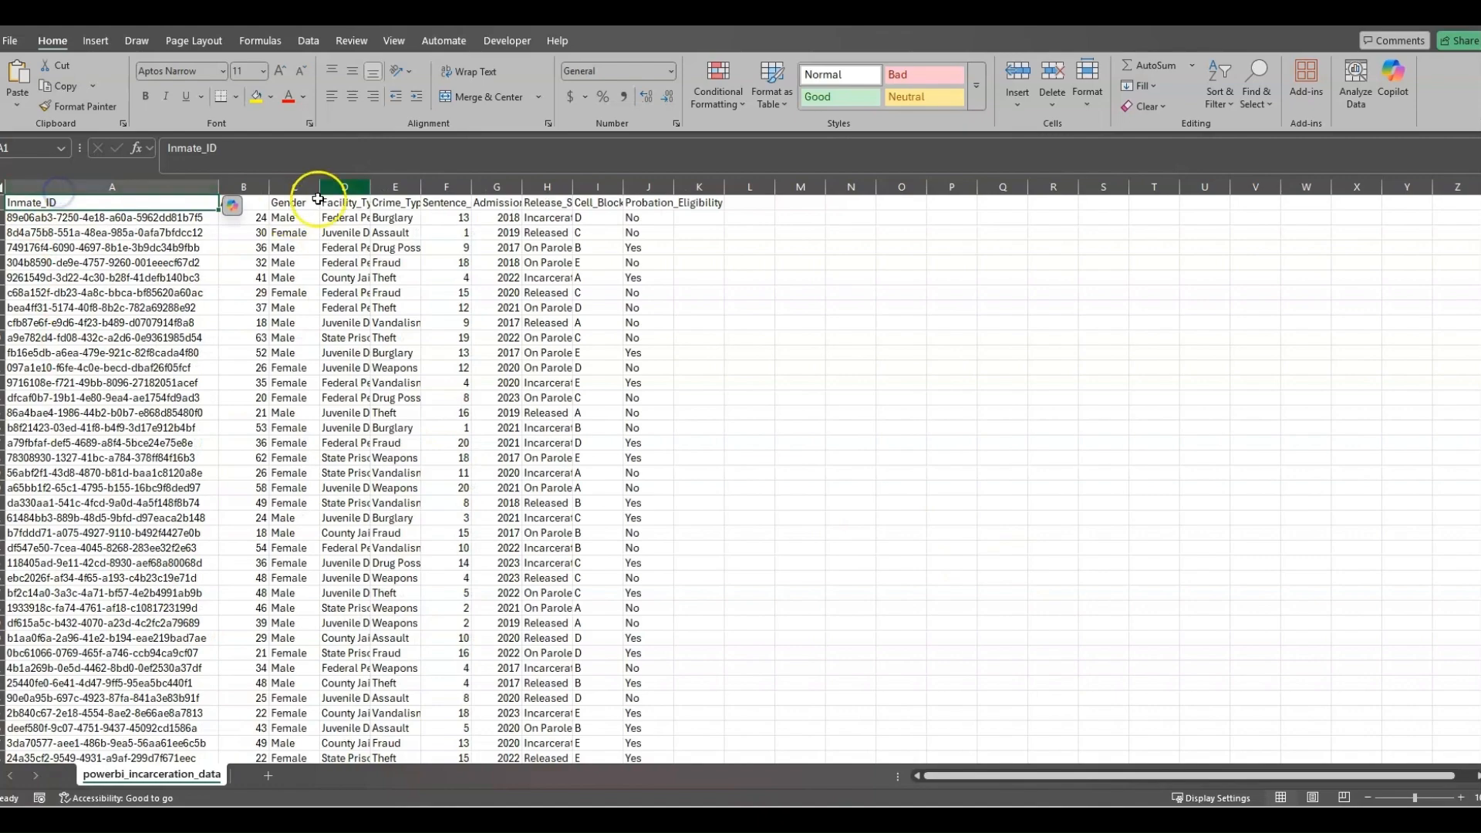
{"action": "double_click", "coordinate": [269, 187]}
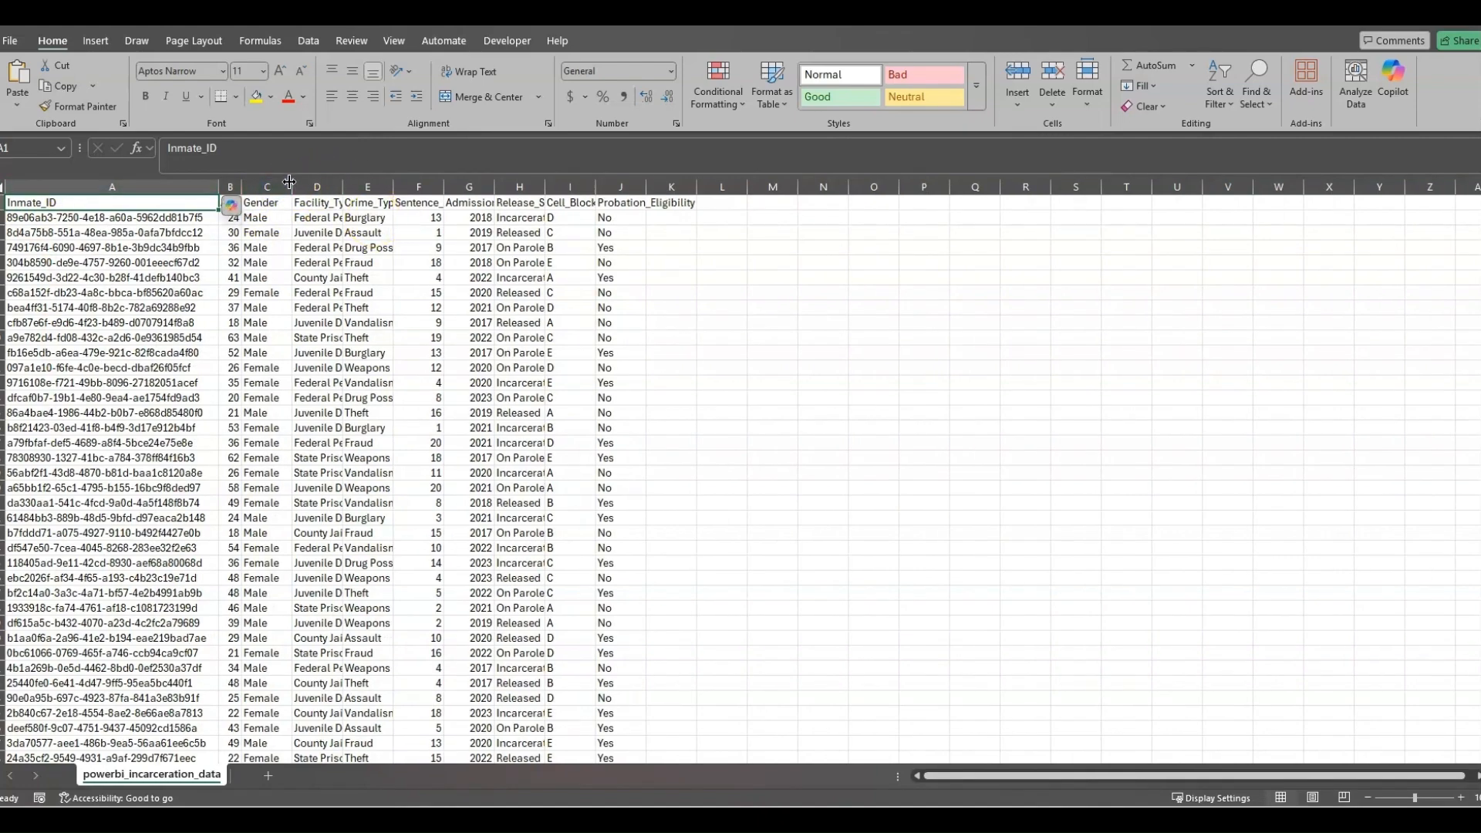
{"action": "left_click", "coordinate": [267, 293]}
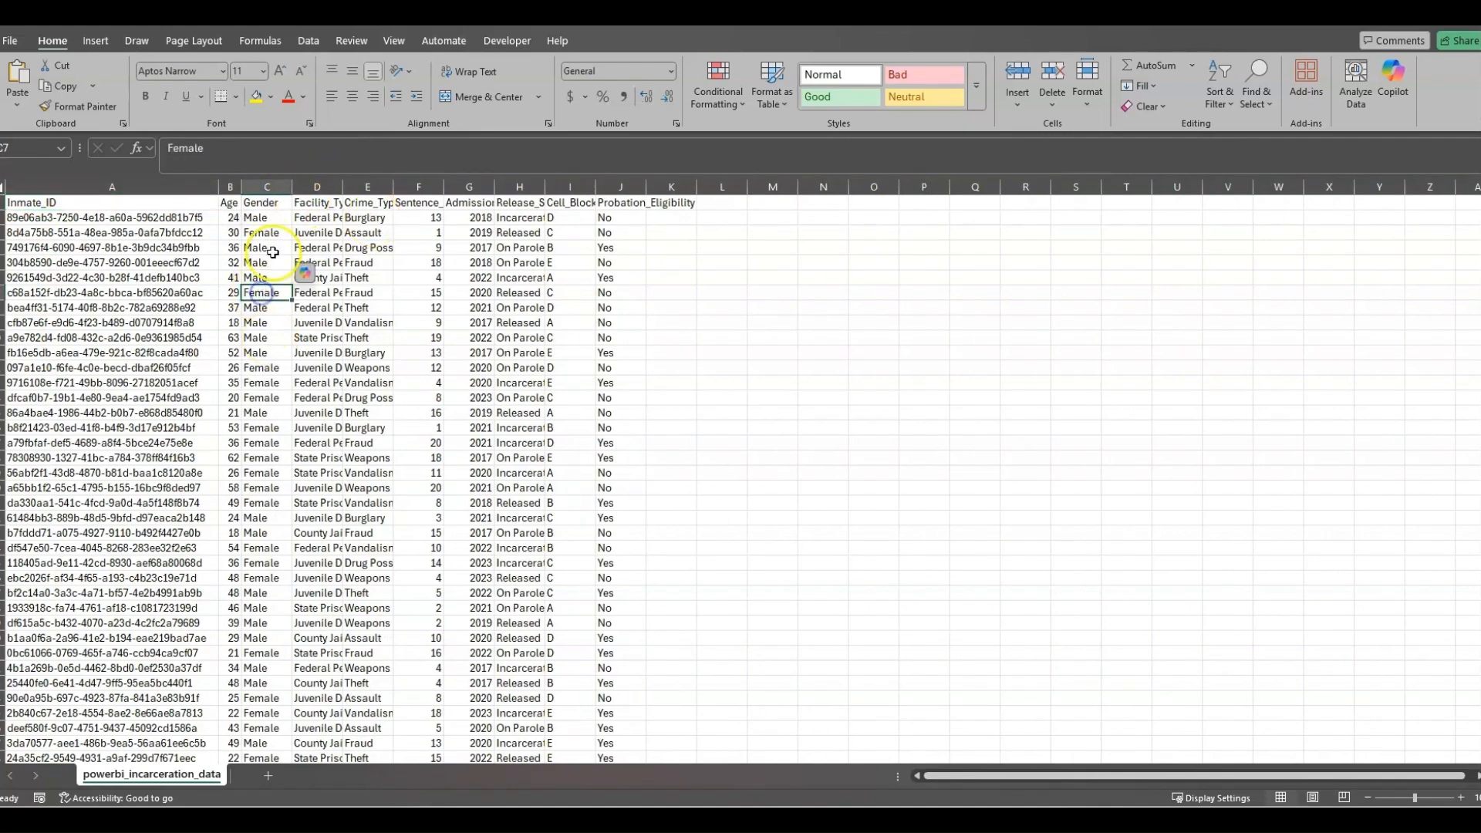
{"action": "double_click", "coordinate": [344, 186]}
{"action": "left_click", "coordinate": [343, 186]}
{"action": "left_click", "coordinate": [461, 250]}
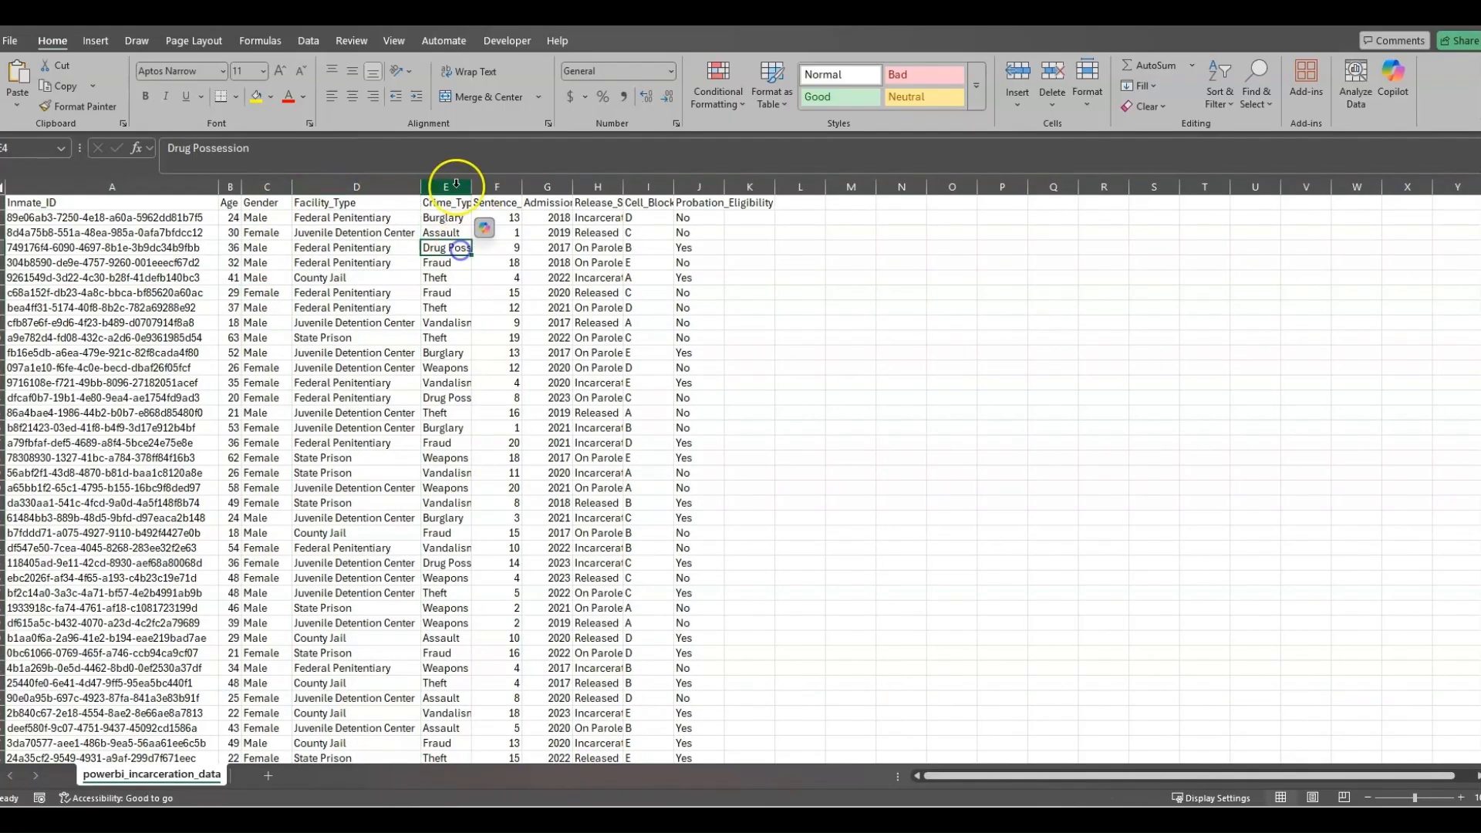
{"action": "double_click", "coordinate": [471, 187]}
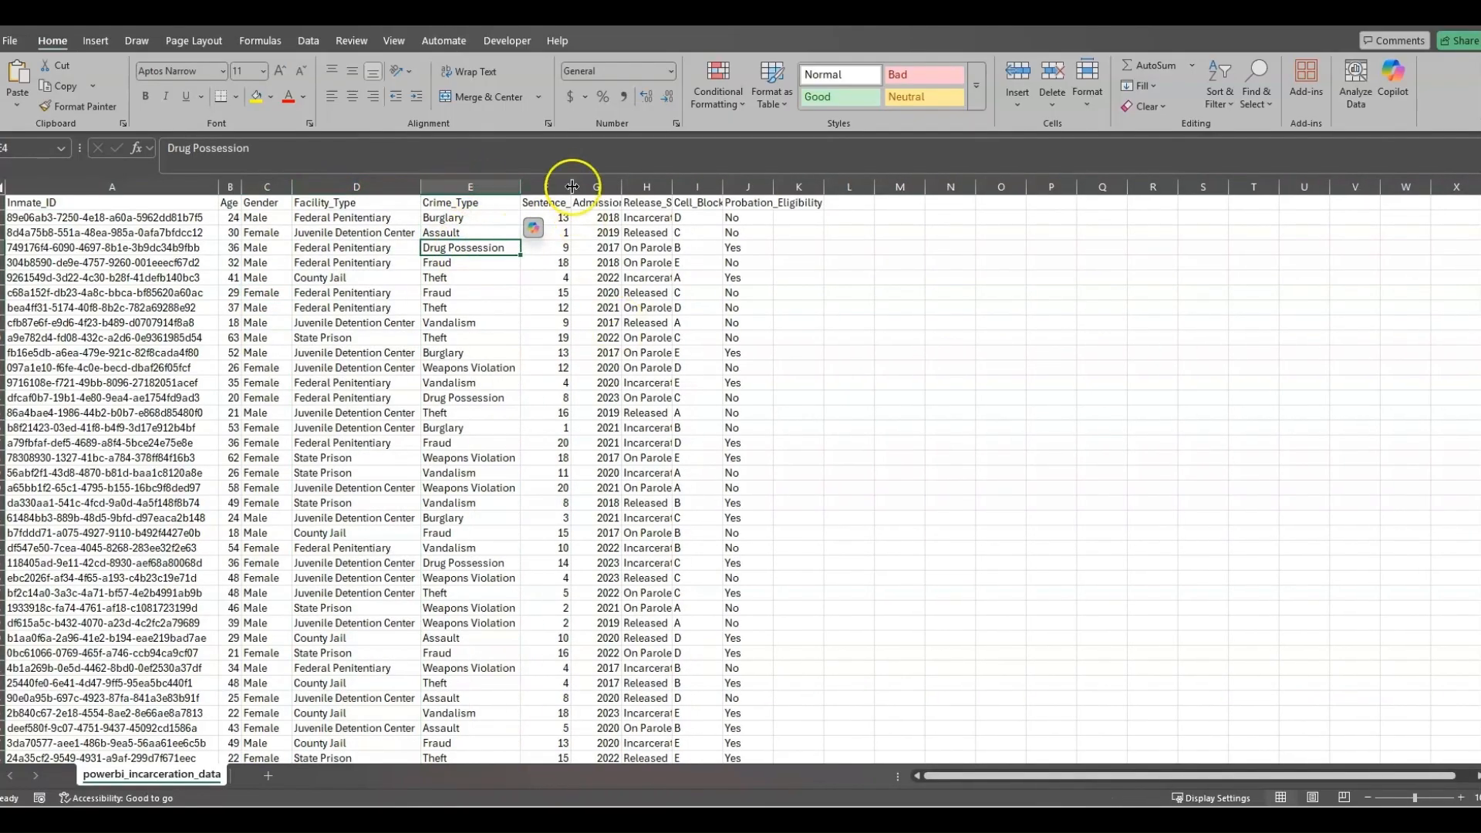
Step: Fit the Sentence_Years, Admission_Year, Release_Status, Cell_Block and Probation_Eligibility column widths to their contents
{"action": "double_click", "coordinate": [572, 186]}
{"action": "left_click", "coordinate": [590, 181]}
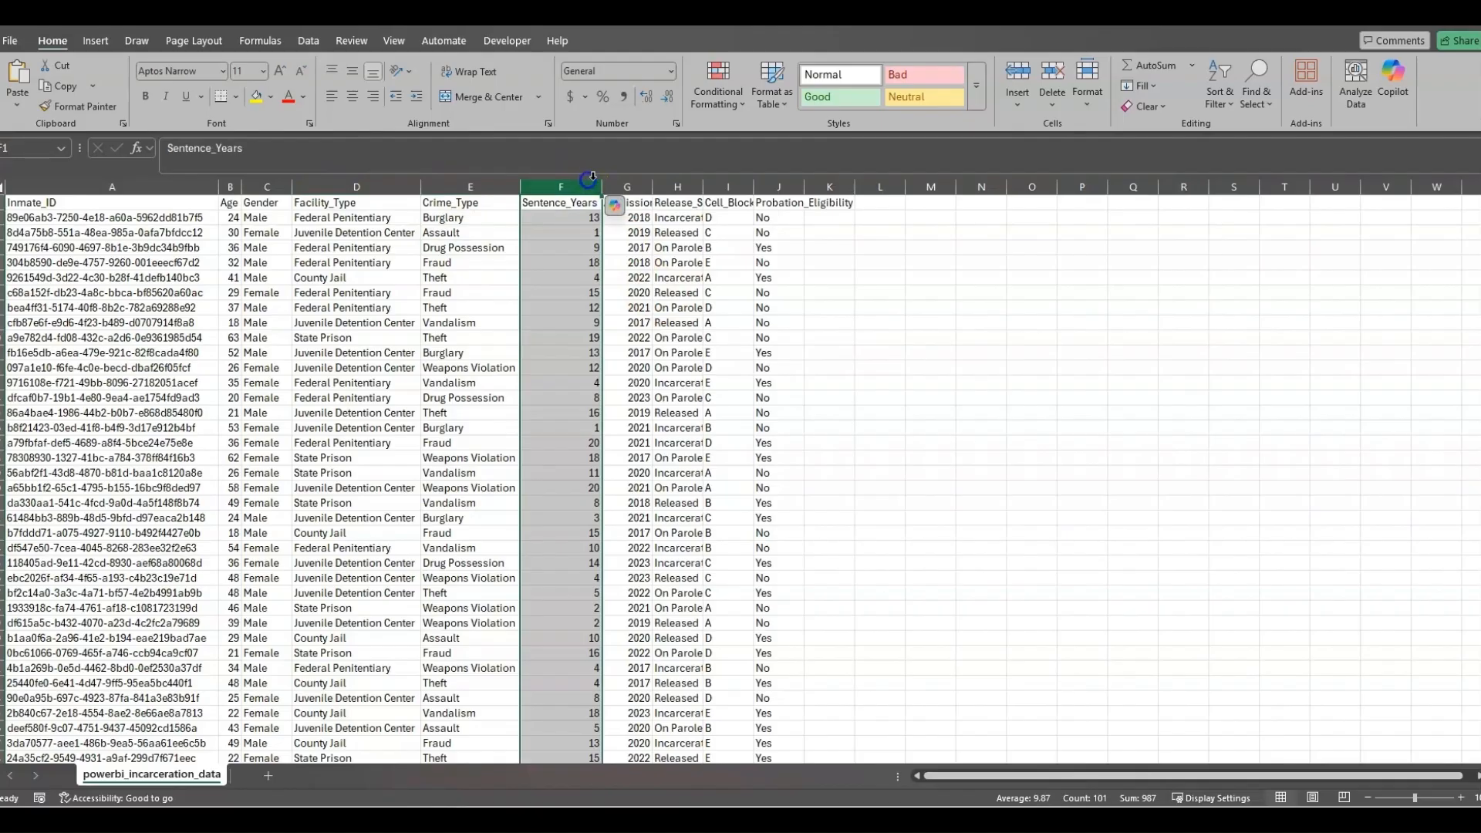
{"action": "left_click", "coordinate": [695, 307]}
{"action": "double_click", "coordinate": [653, 186]}
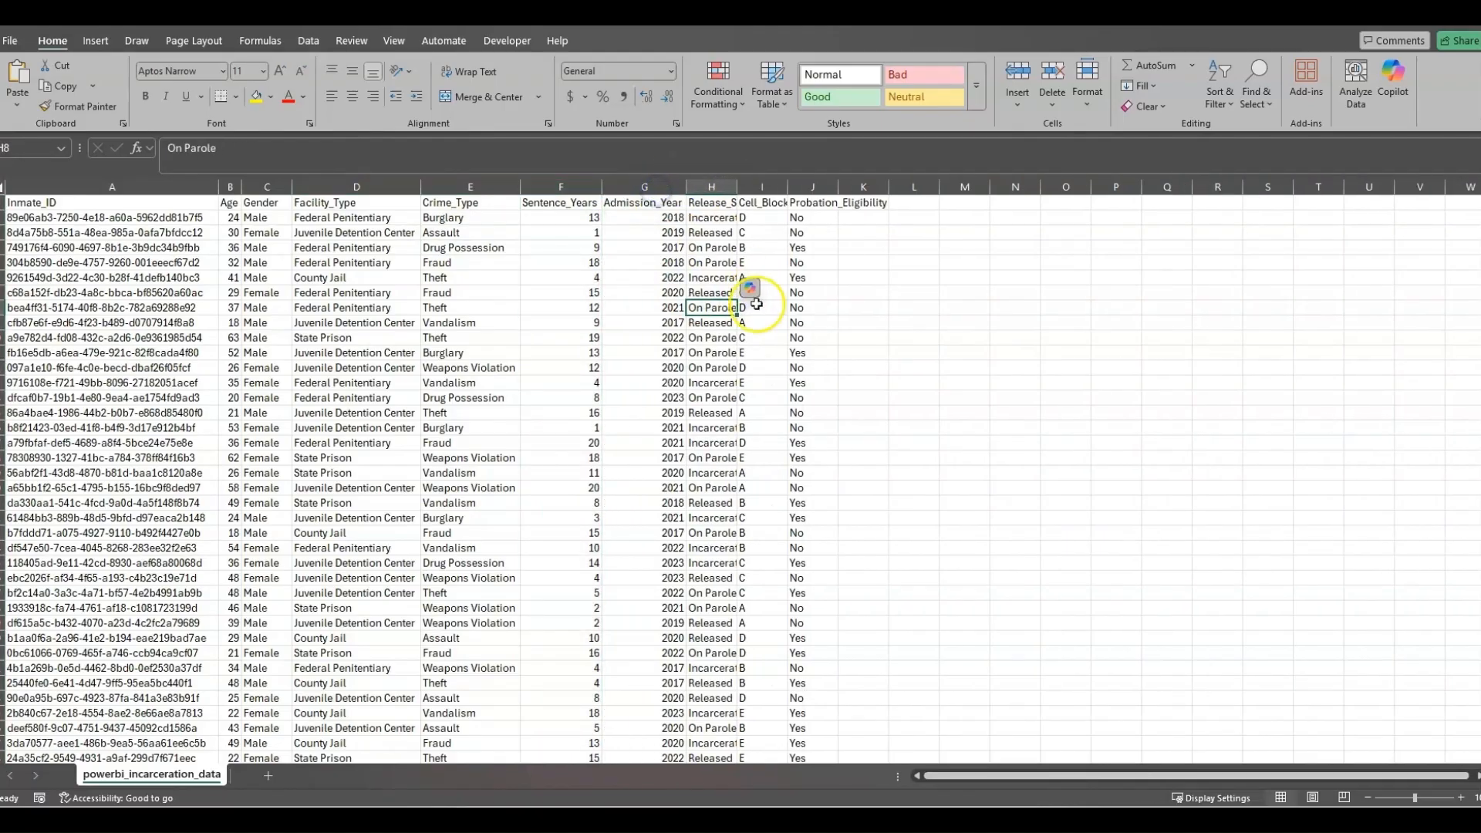
{"action": "double_click", "coordinate": [736, 186]}
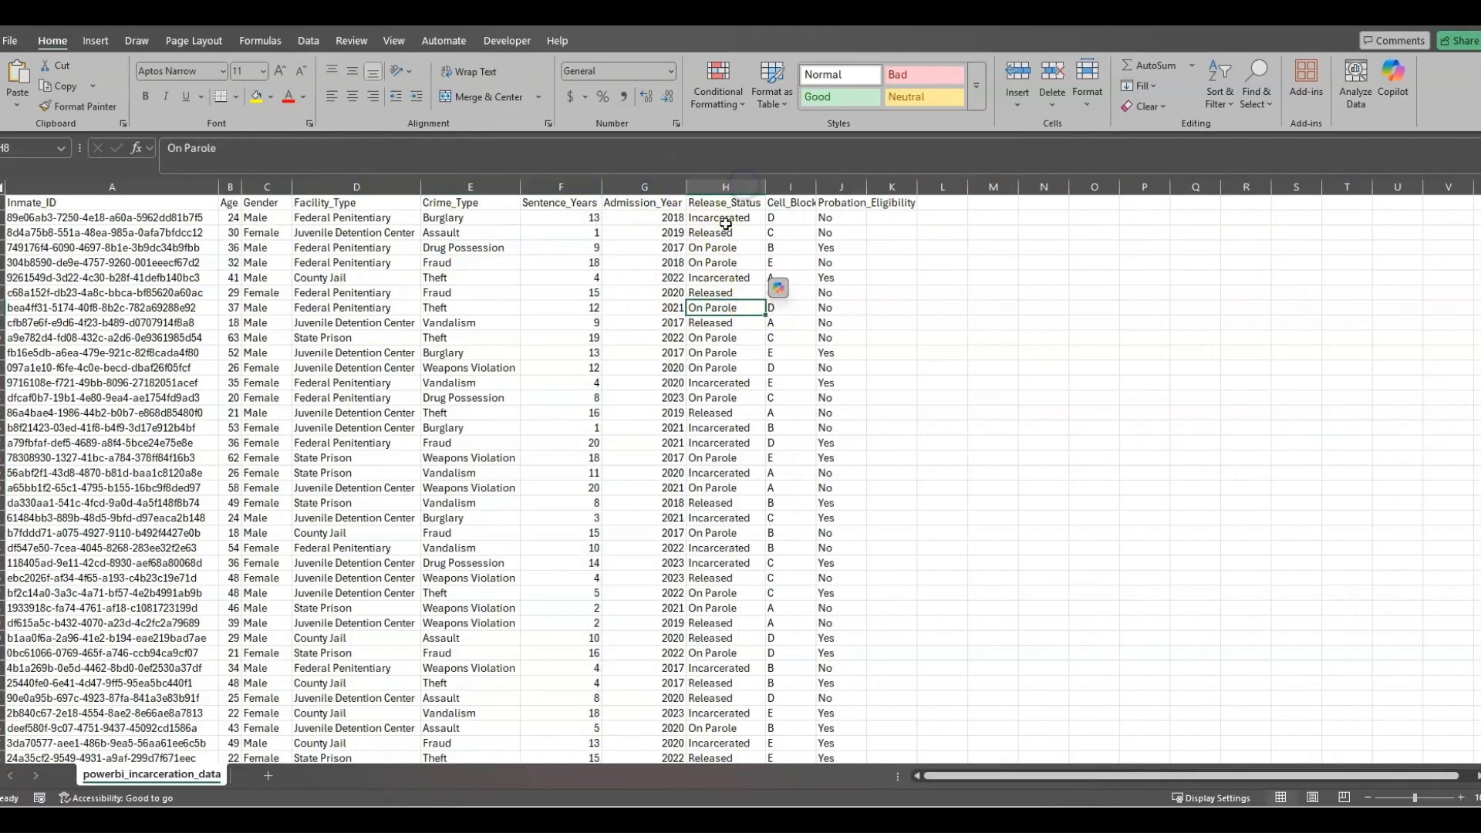
{"action": "double_click", "coordinate": [817, 185]}
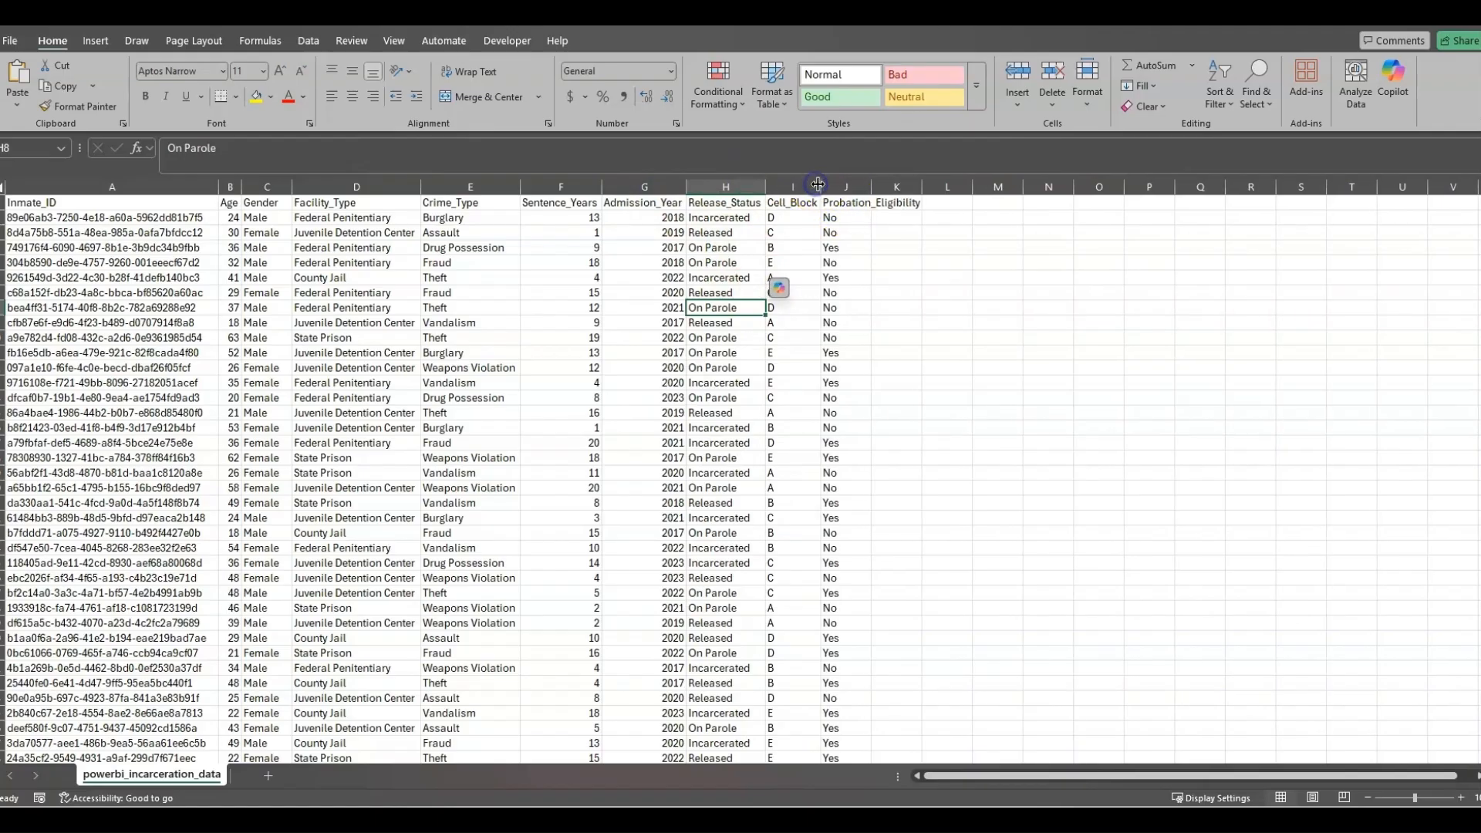
{"action": "left_click", "coordinate": [793, 186]}
{"action": "left_click", "coordinate": [849, 188]}
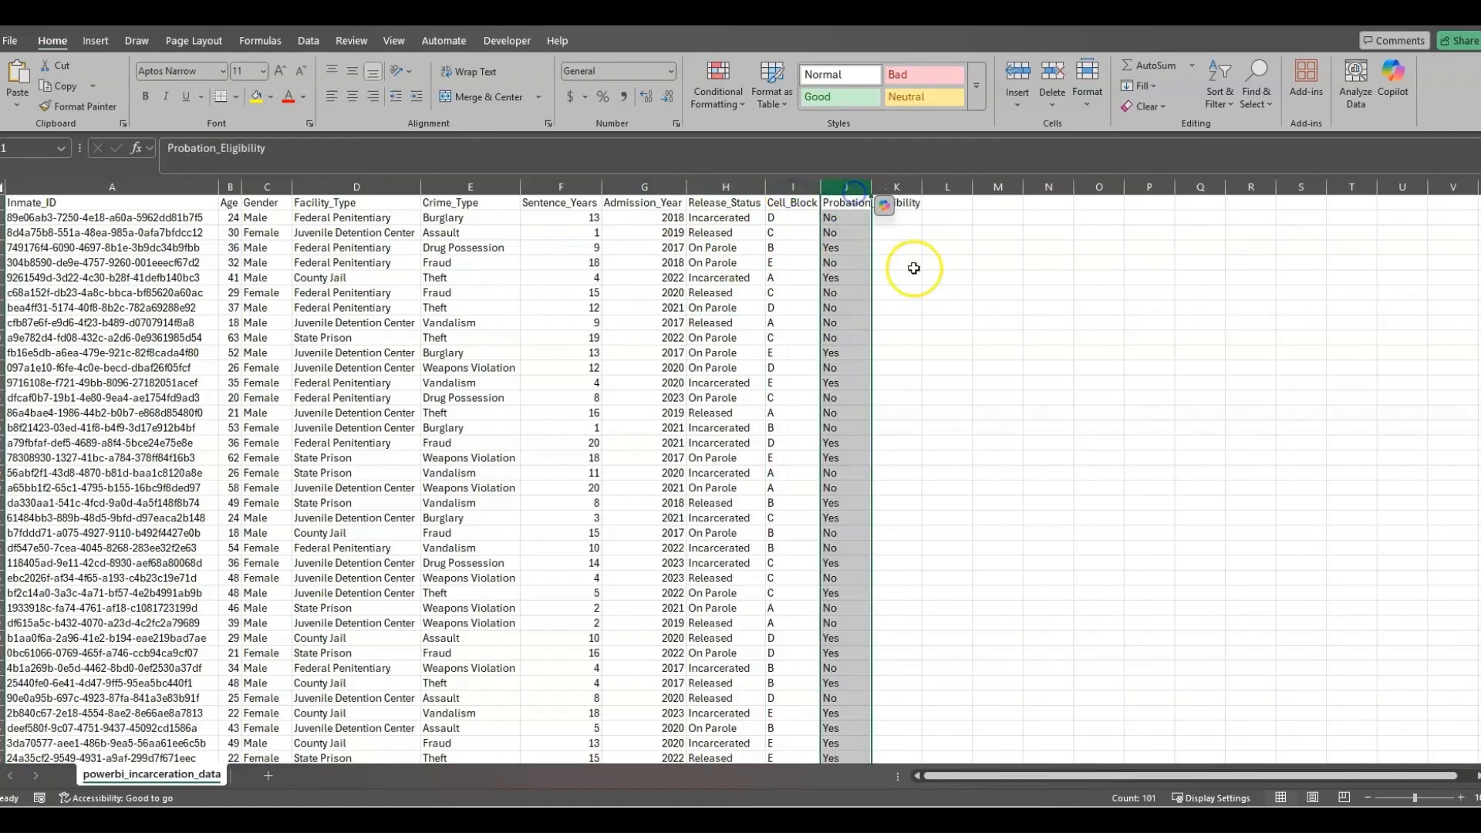
{"action": "double_click", "coordinate": [872, 186]}
{"action": "left_click", "coordinate": [915, 262]}
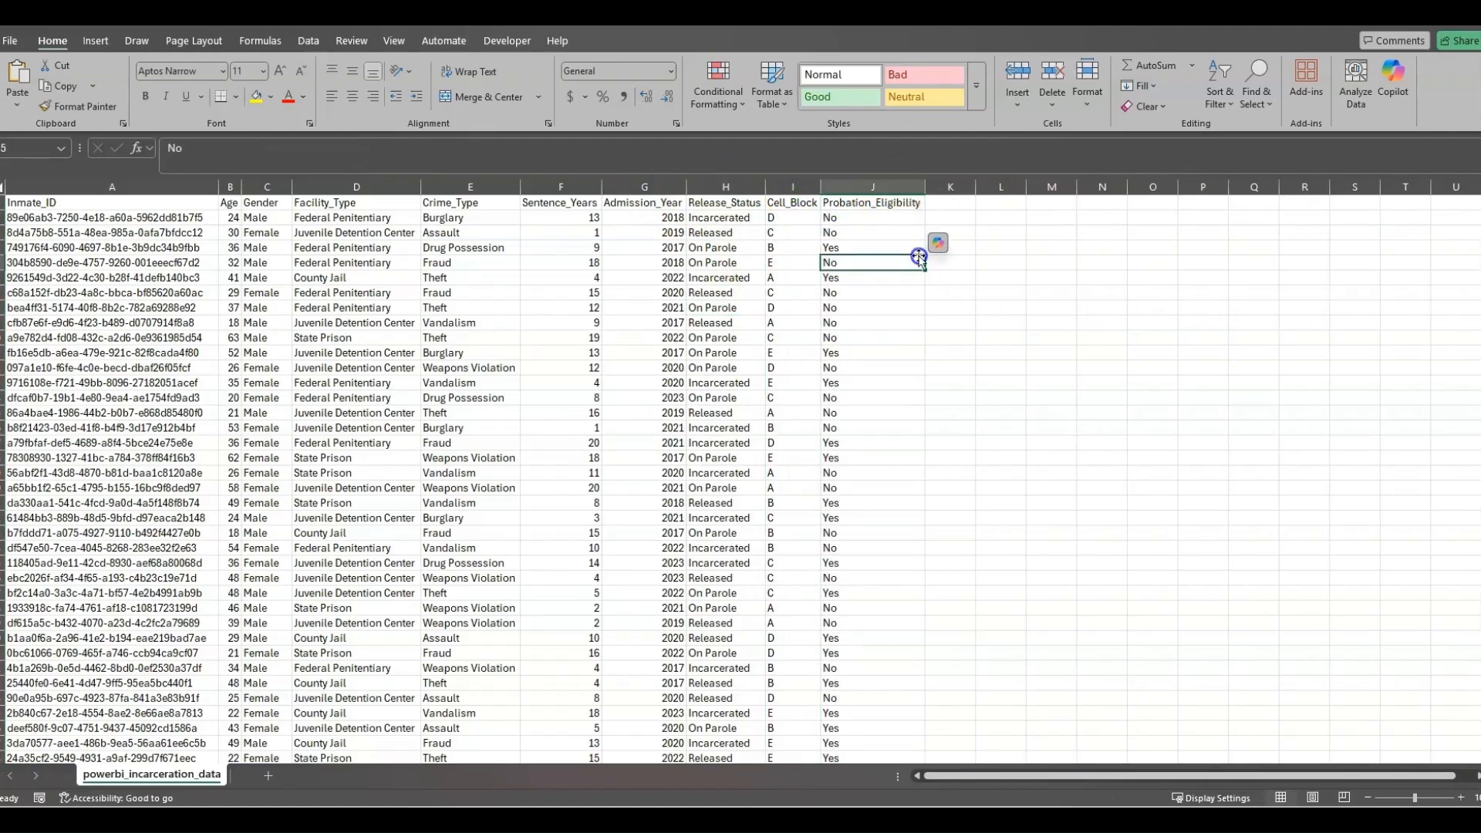
Step: Review the file formats offered for saving a copy of the workbook and return without saving
{"action": "left_click", "coordinate": [11, 41]}
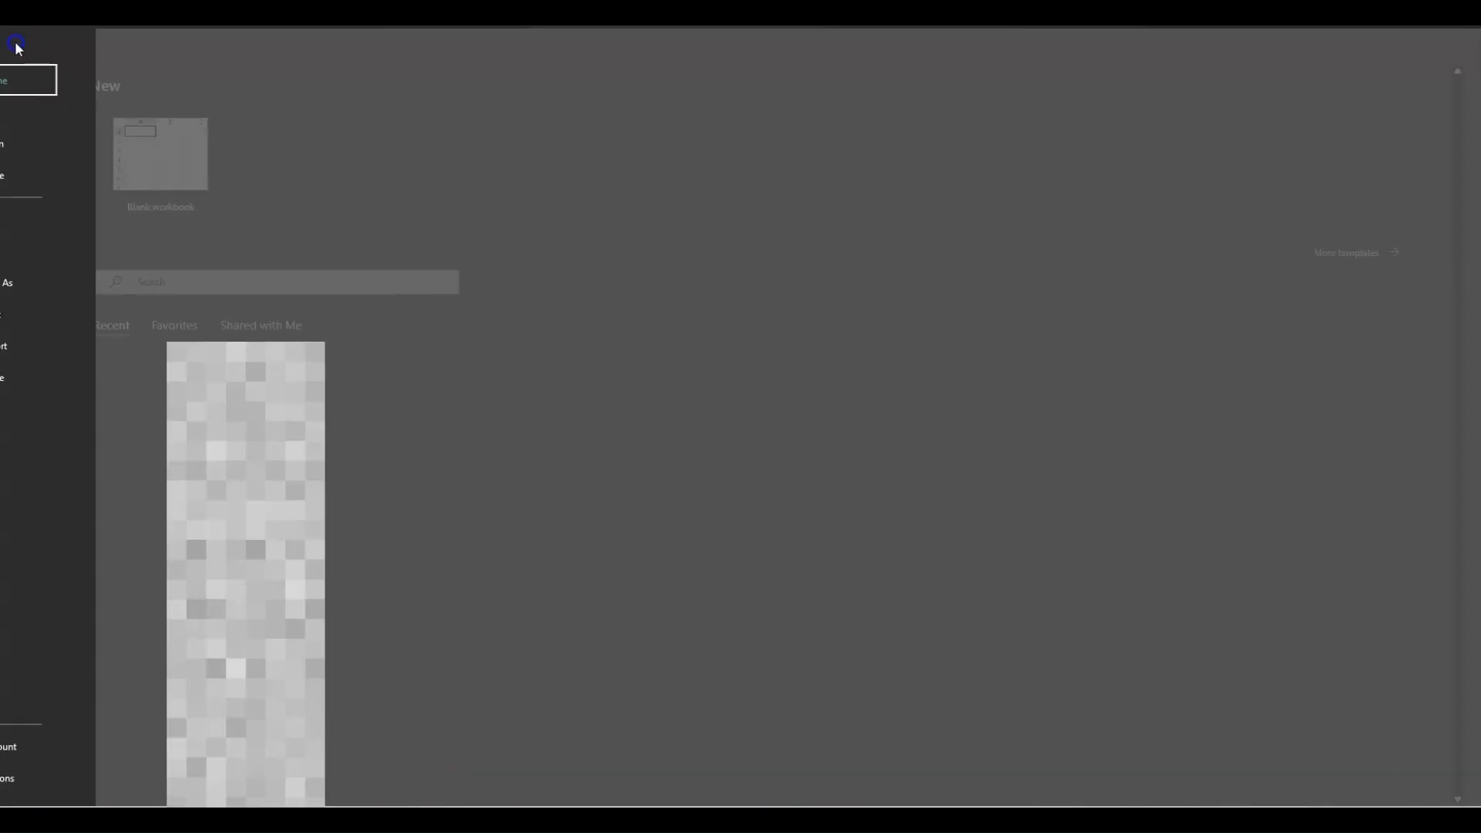
{"action": "left_click", "coordinate": [53, 283]}
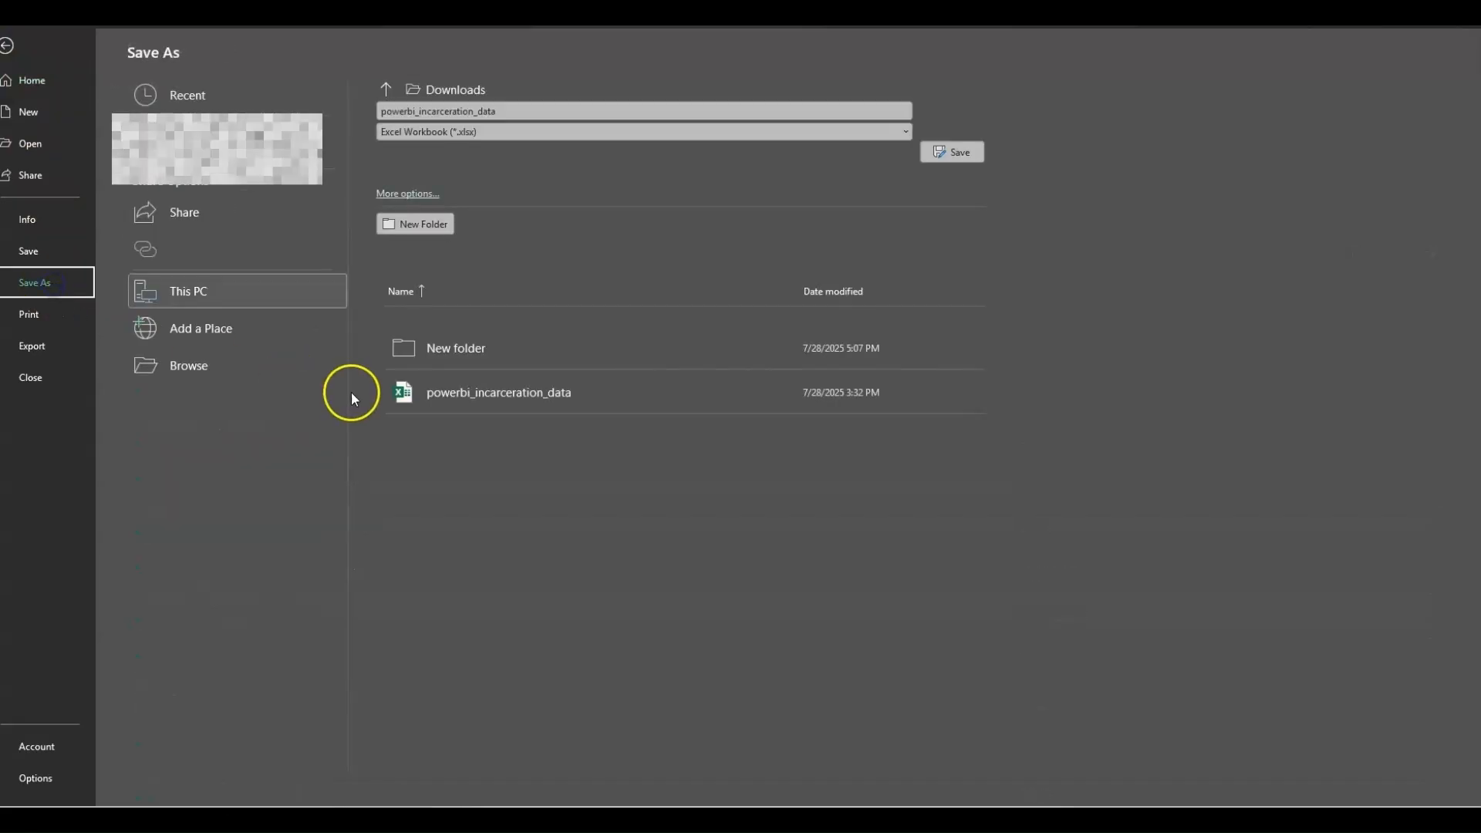
{"action": "left_click", "coordinate": [483, 131]}
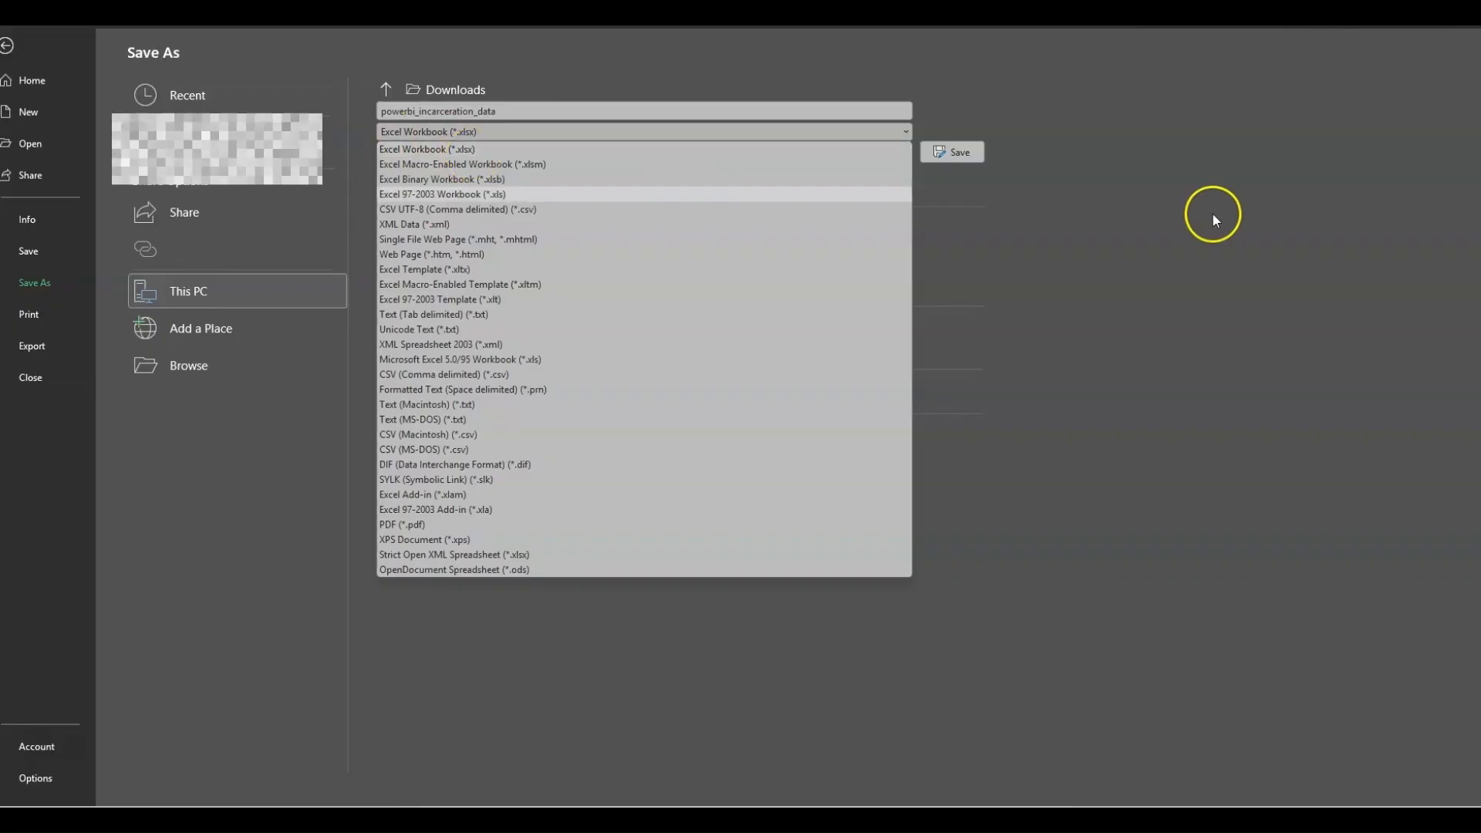
{"action": "left_click", "coordinate": [1021, 173]}
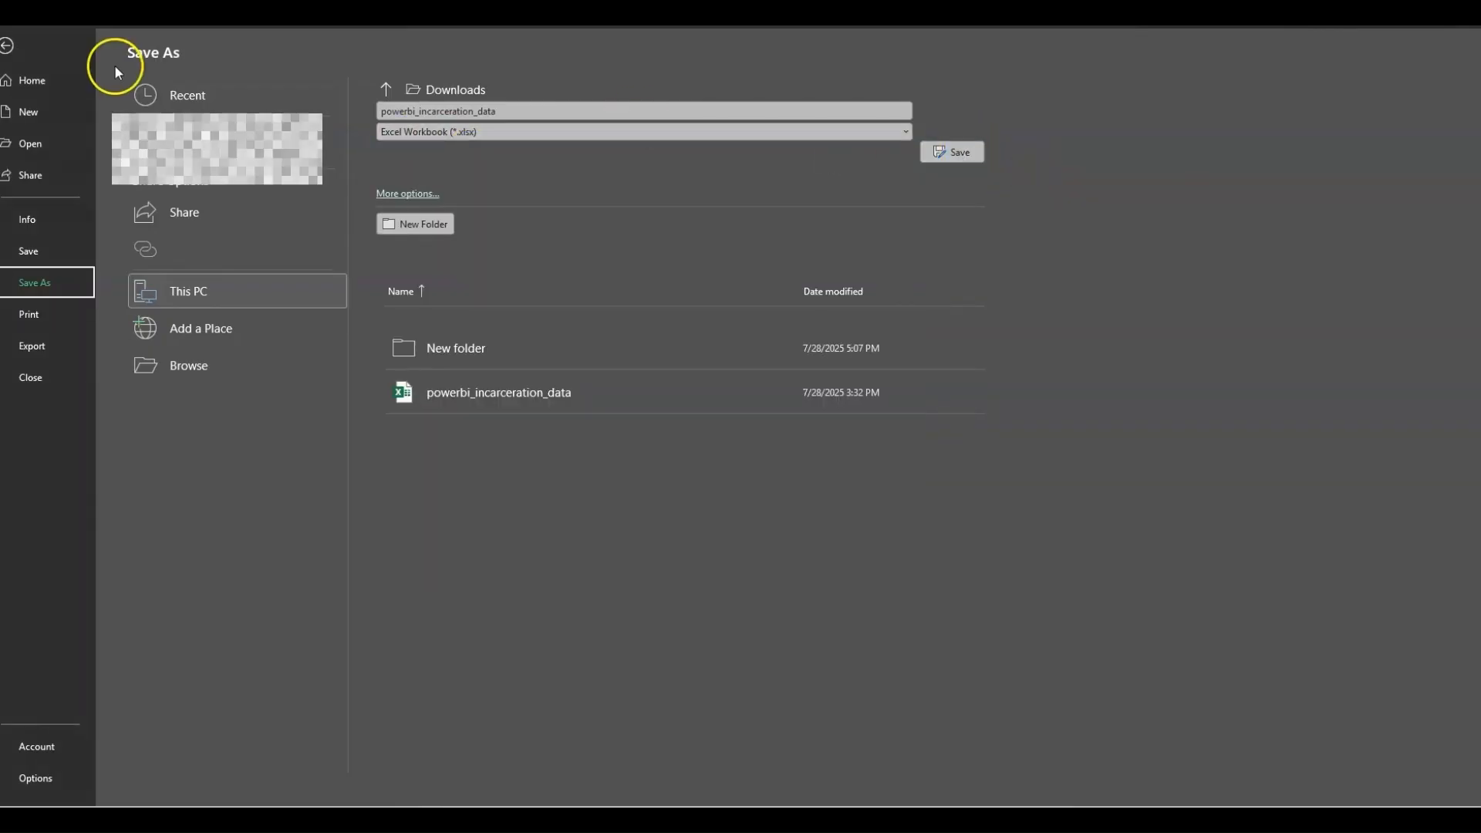
{"action": "left_click", "coordinate": [7, 46]}
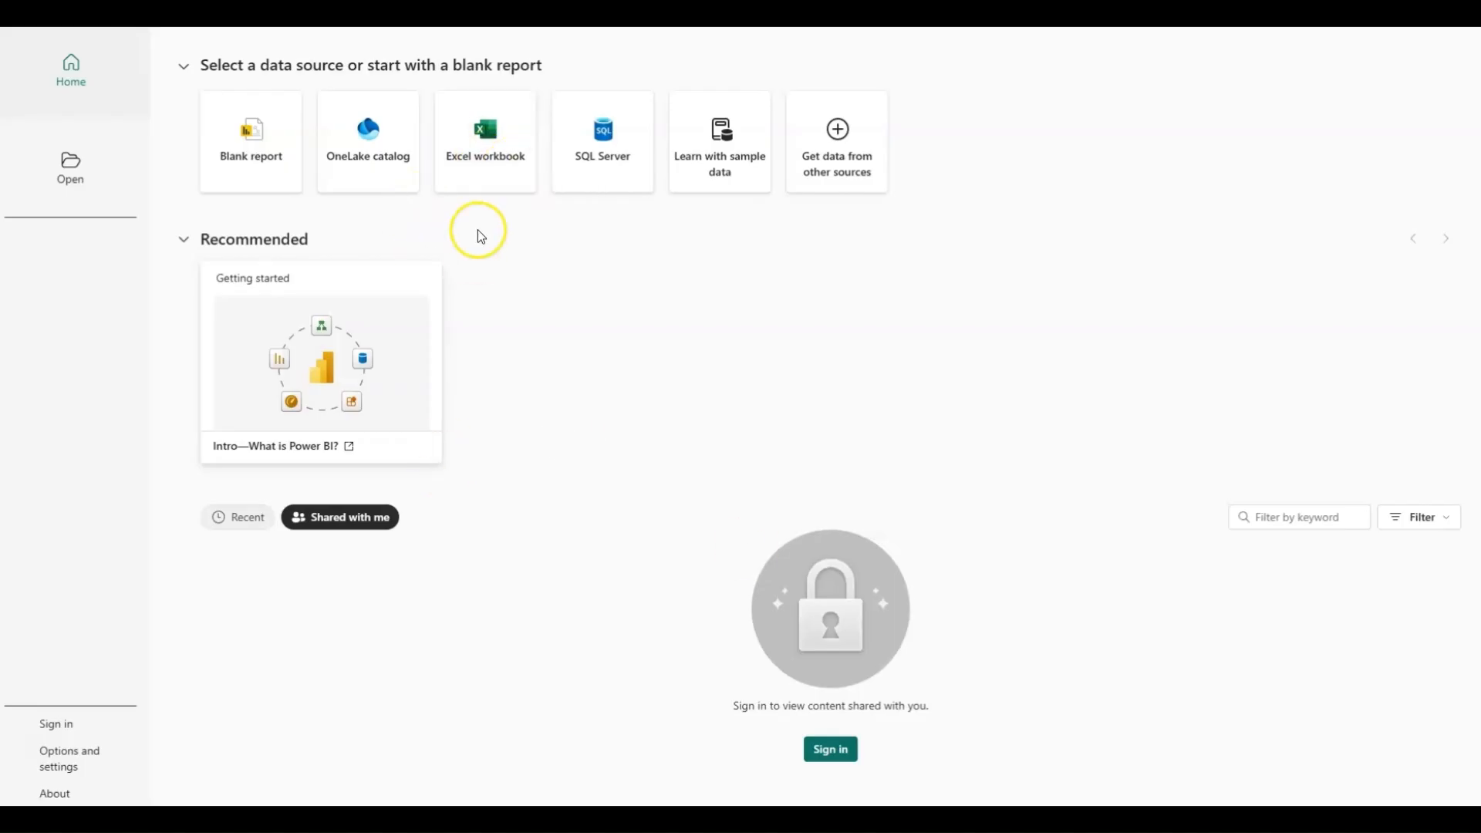
Step: Switch to Power BI Desktop and import the powerbi_incarceration_data sheet from the Excel workbook in Downloads, choosing to transform the data
{"action": "left_click", "coordinate": [497, 127]}
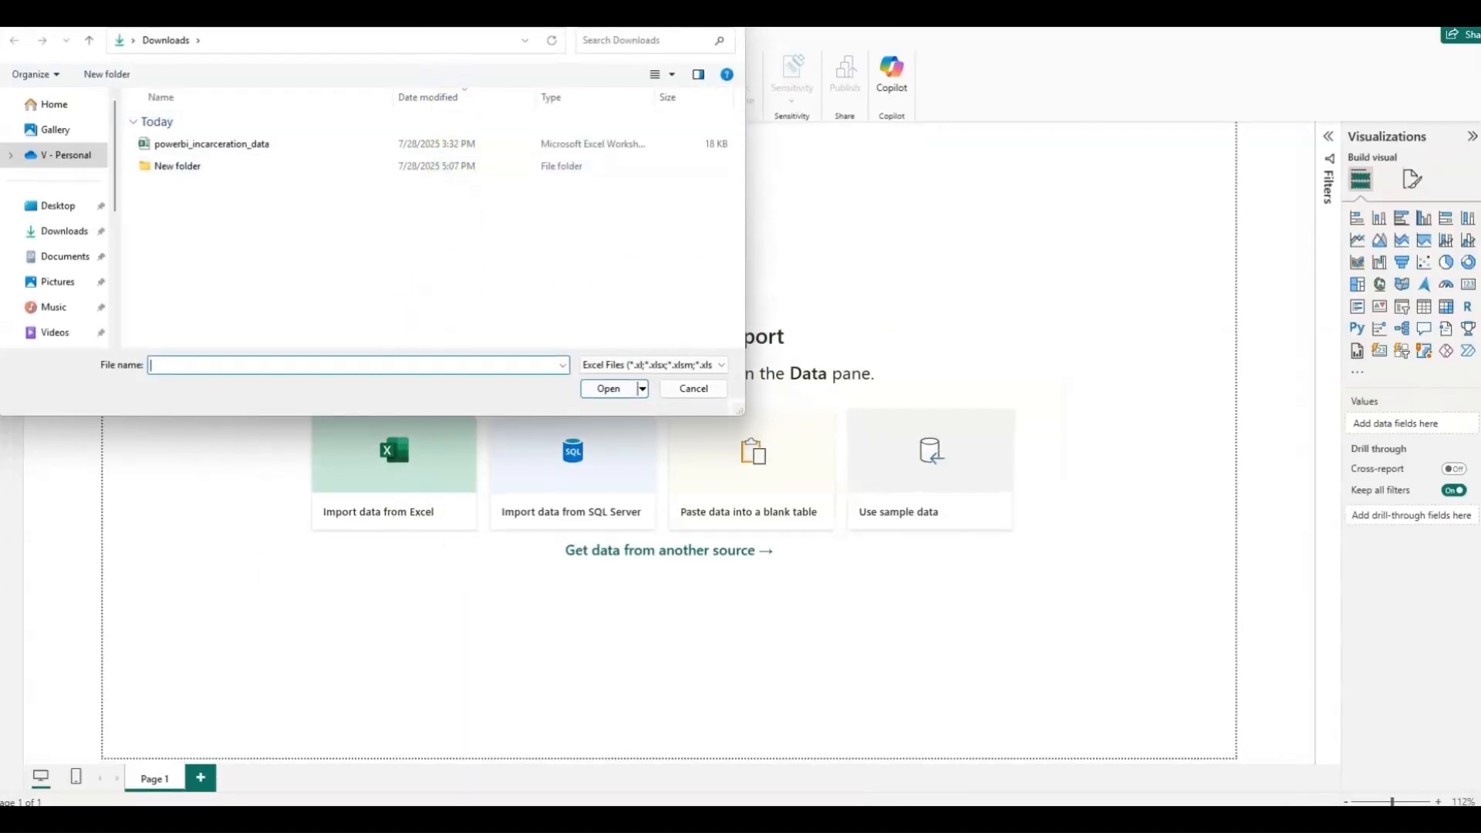
{"action": "left_click_drag", "start_coordinate": [441, 19], "coordinate": [1237, 238]}
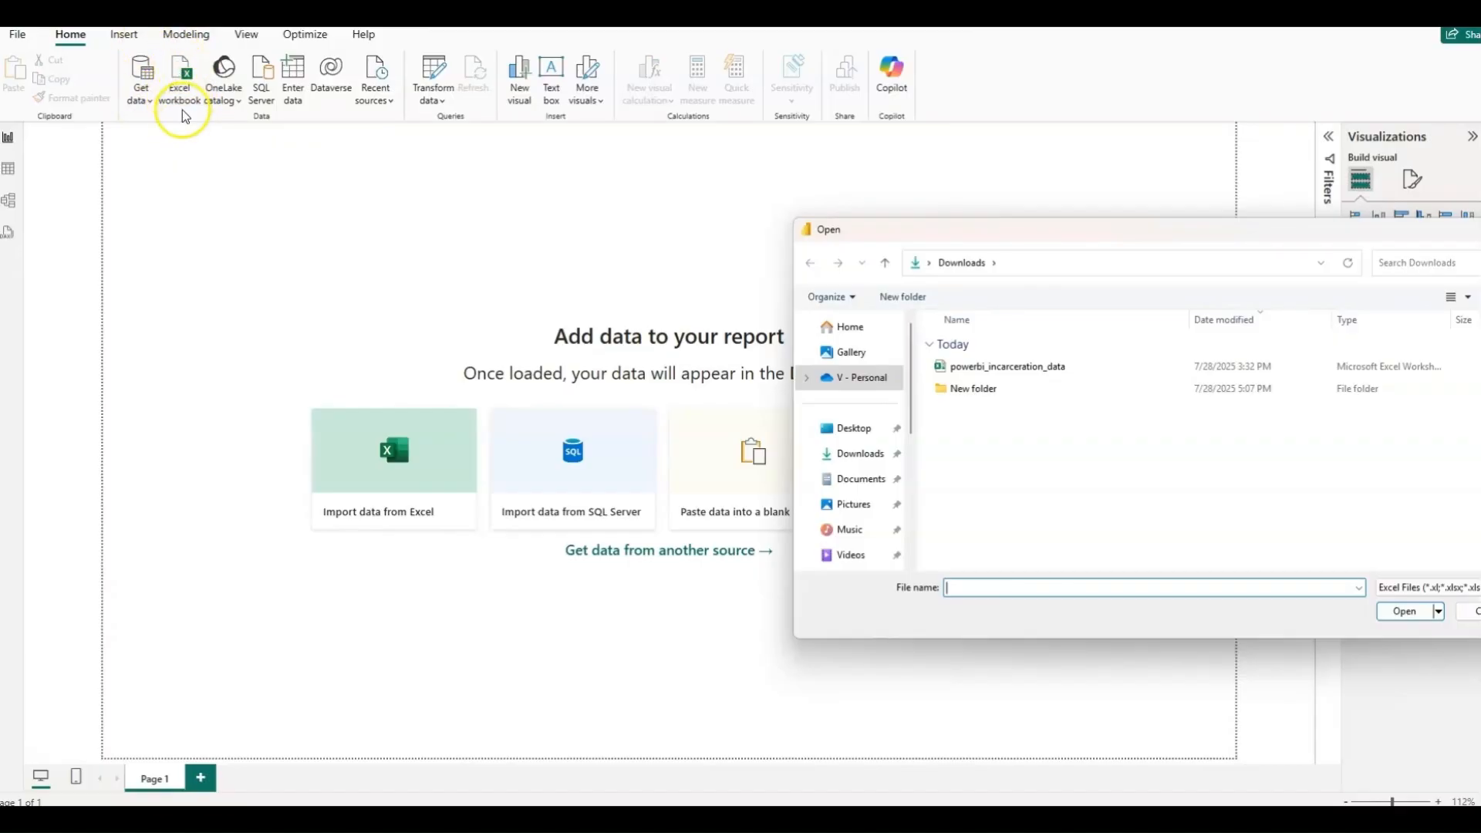
{"action": "left_click_drag", "start_coordinate": [968, 235], "coordinate": [320, 155]}
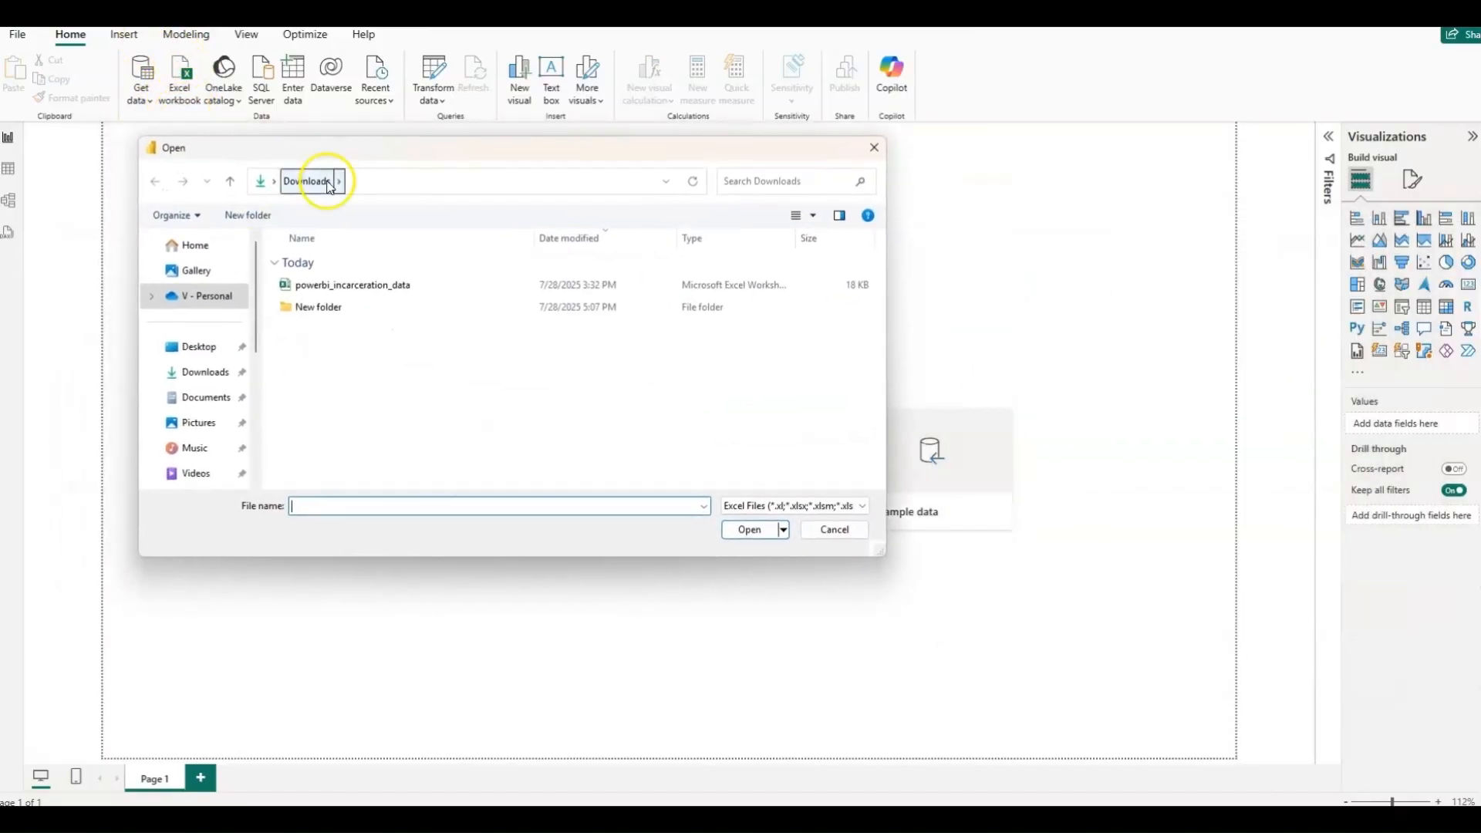
{"action": "left_click", "coordinate": [369, 286]}
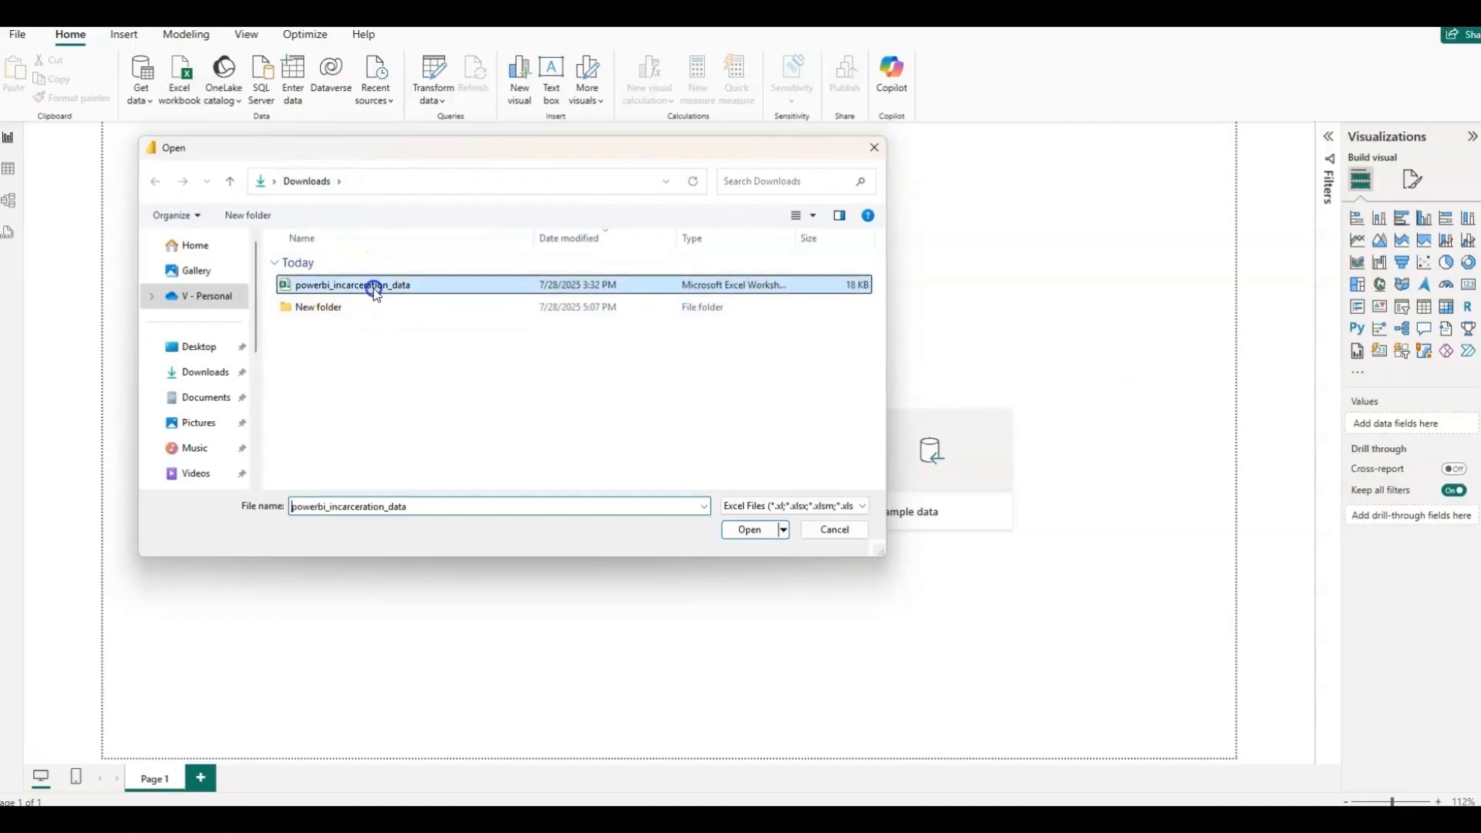
{"action": "left_click", "coordinate": [752, 531]}
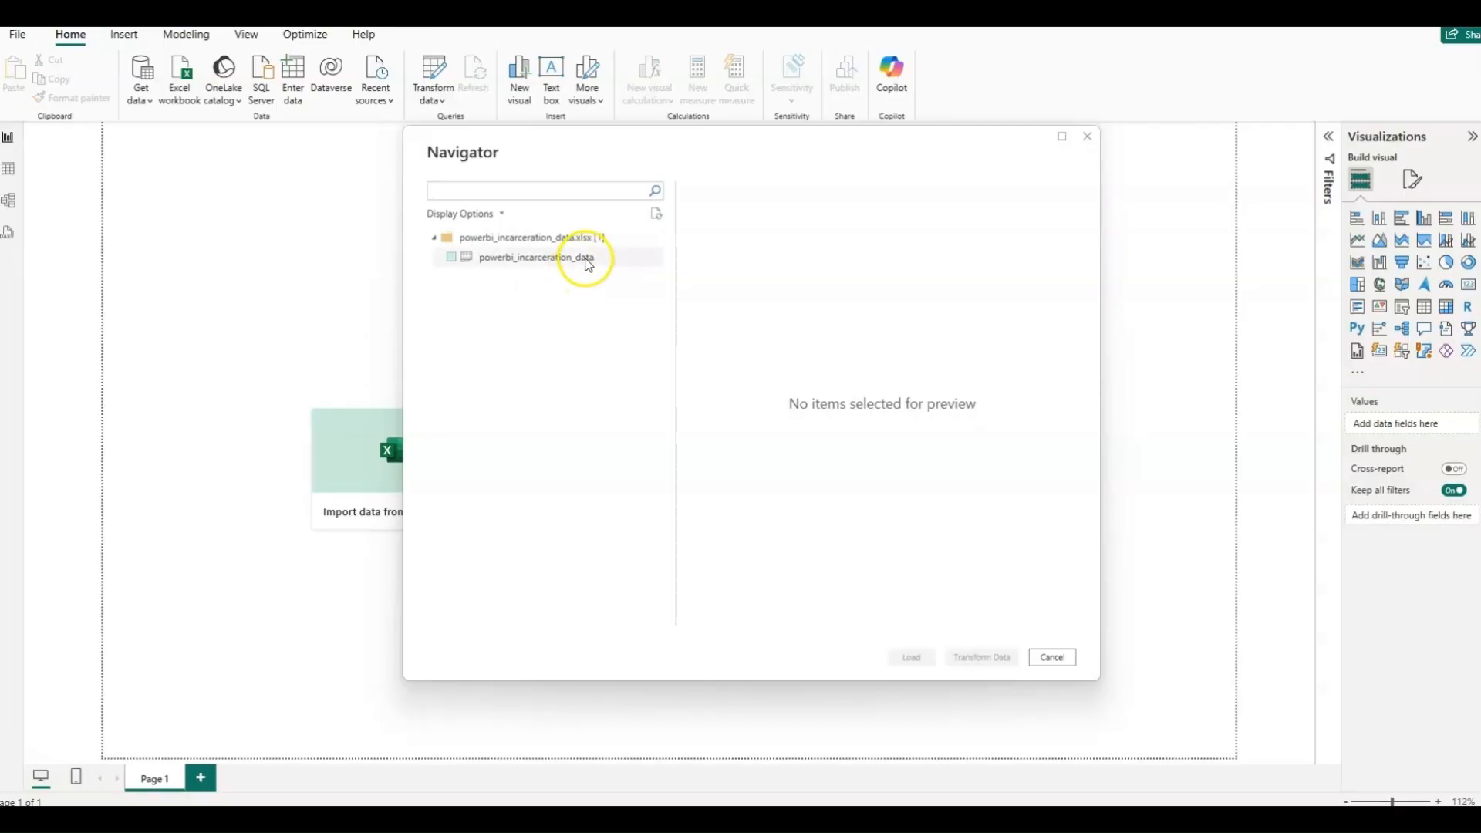
{"action": "left_click", "coordinate": [454, 262]}
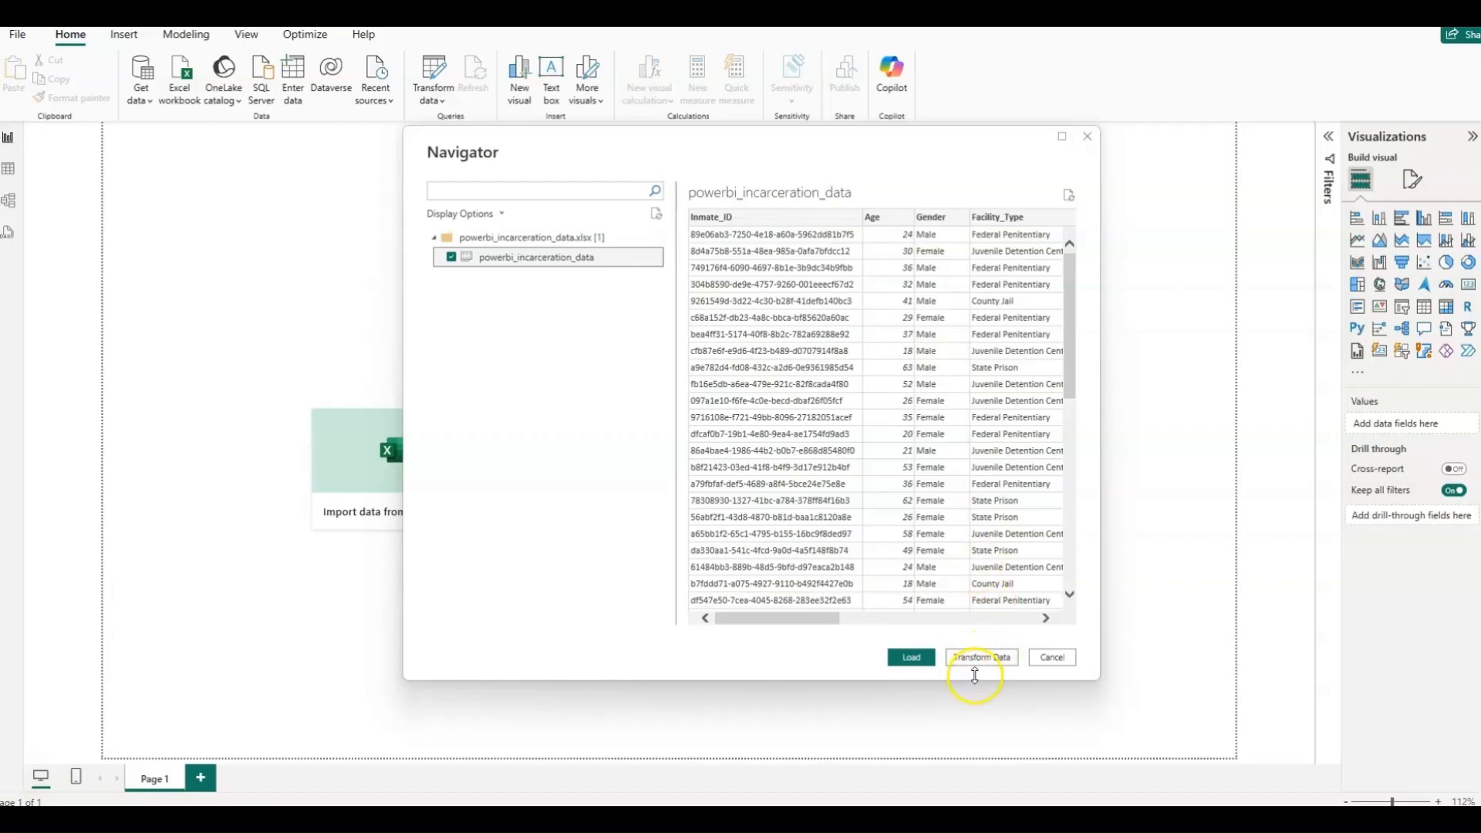
{"action": "left_click", "coordinate": [989, 656]}
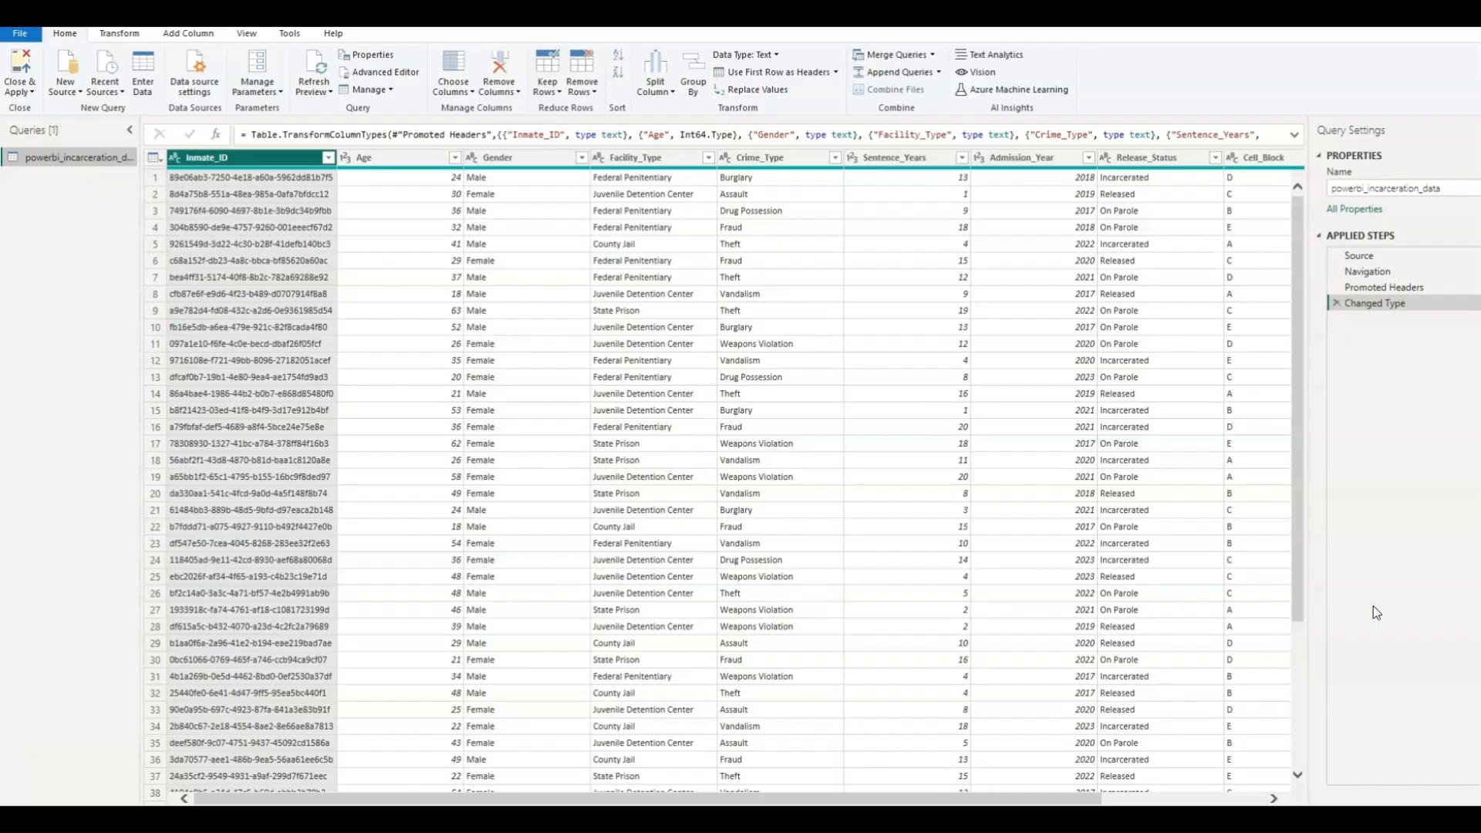
Step: Examine the query's columns from Inmate_ID to Probation_Eligibility, including the data types available for Inmate_ID
{"action": "left_click", "coordinate": [248, 155]}
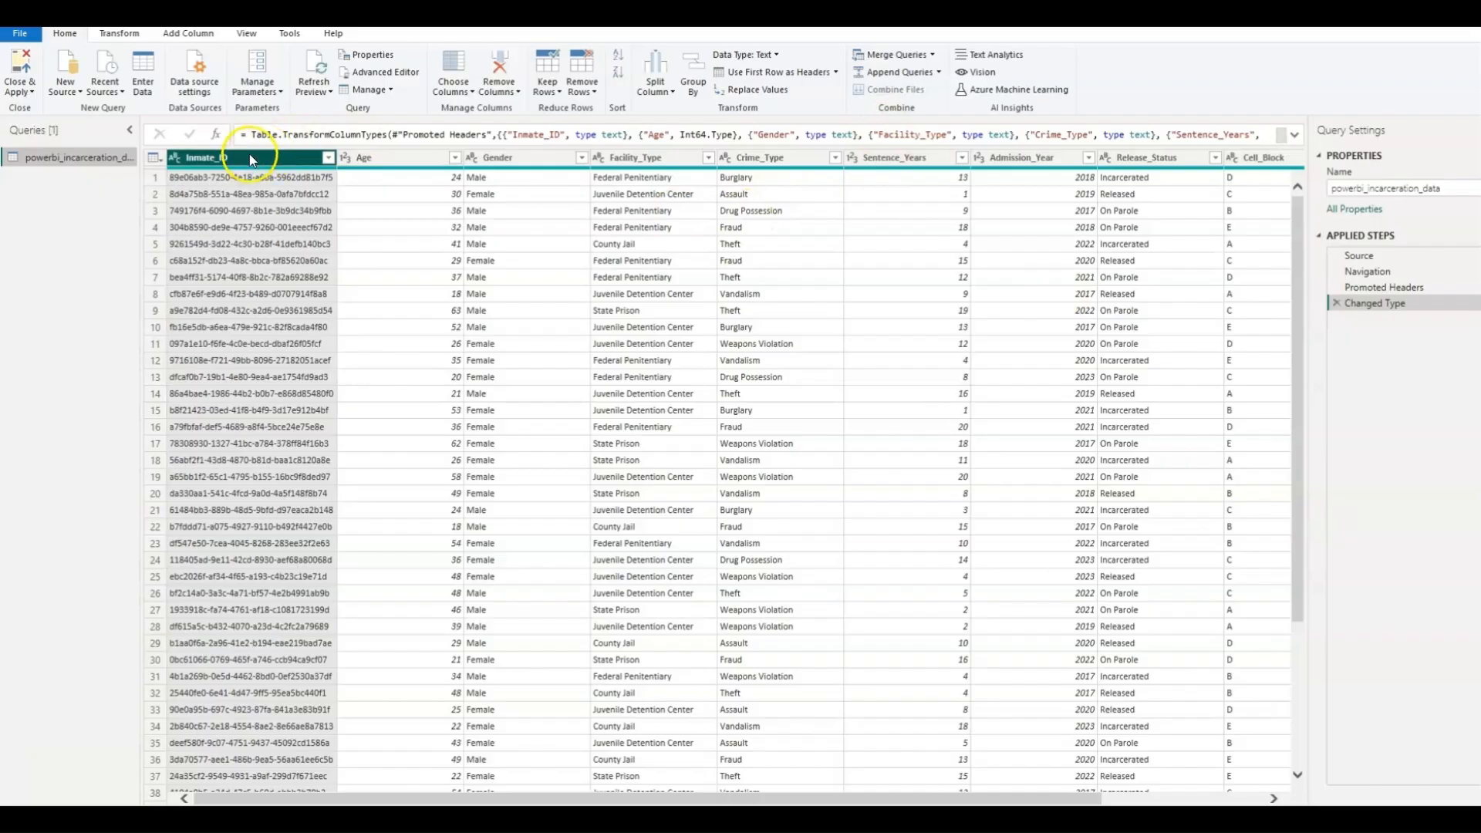
{"action": "left_click", "coordinate": [391, 154]}
{"action": "left_click", "coordinate": [500, 157]}
{"action": "left_click", "coordinate": [605, 158]}
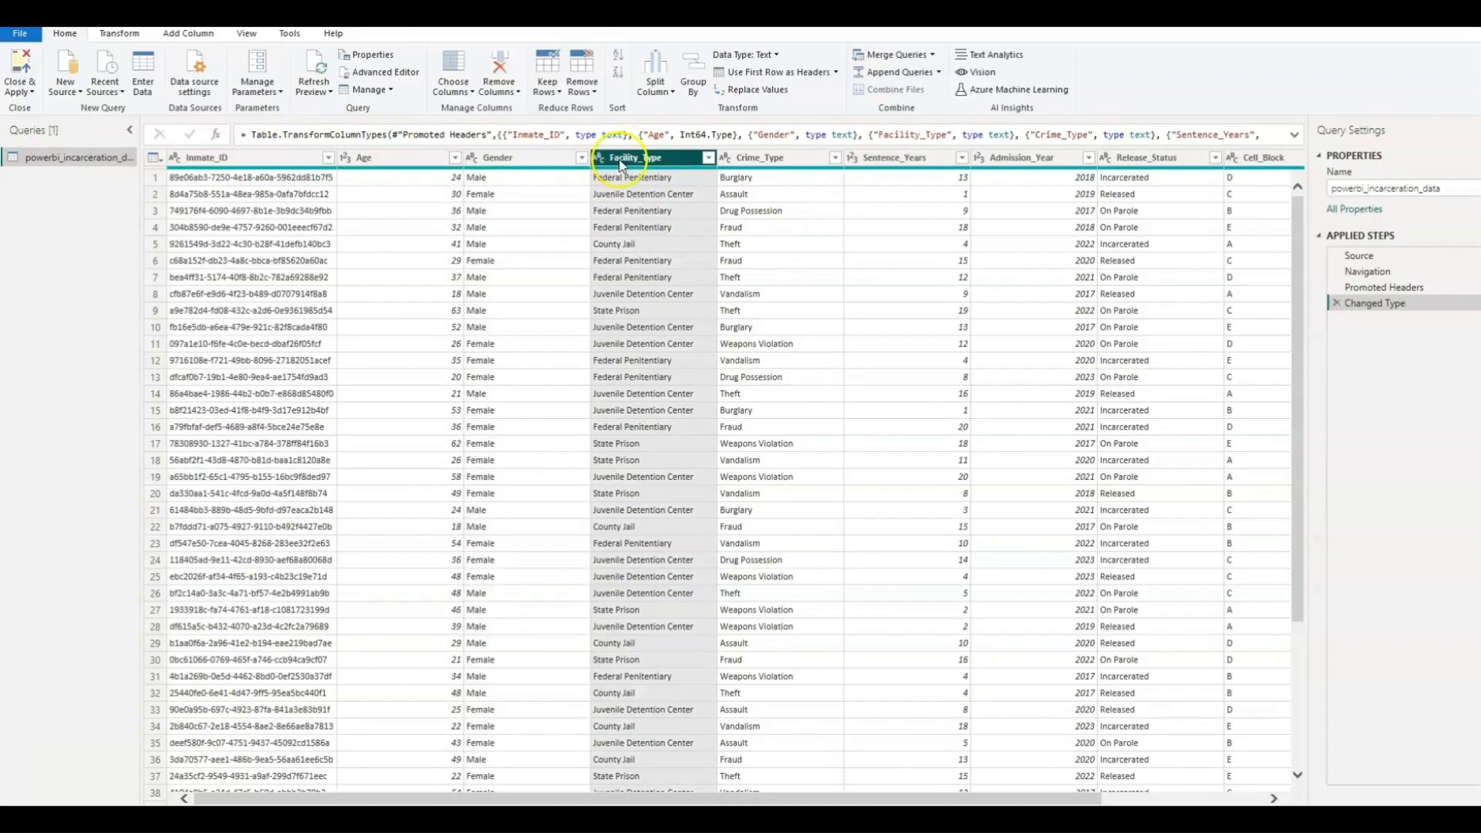
{"action": "left_click", "coordinate": [287, 157]}
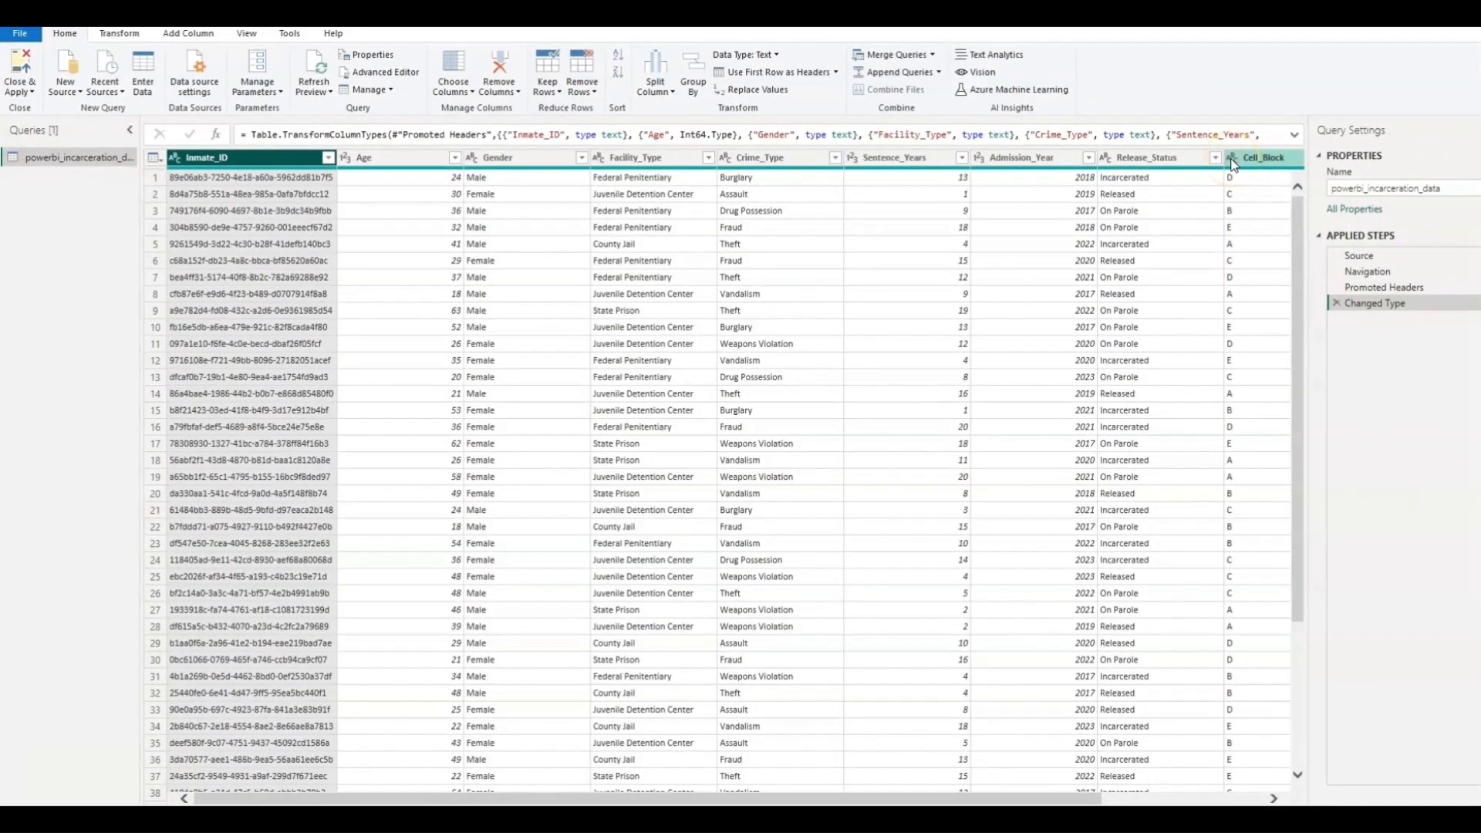
{"action": "left_click", "coordinate": [174, 163]}
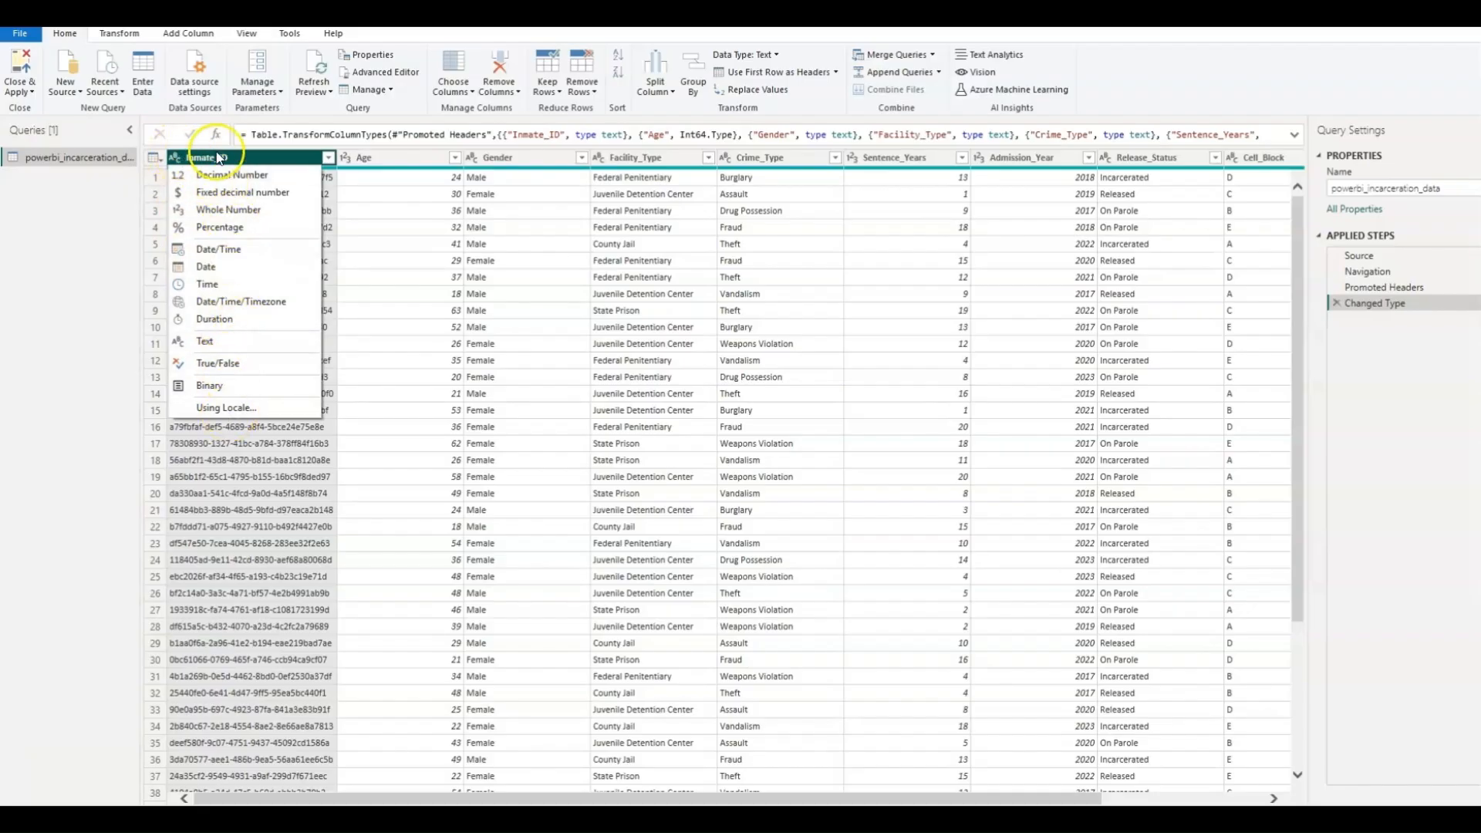
{"action": "left_click", "coordinate": [491, 193]}
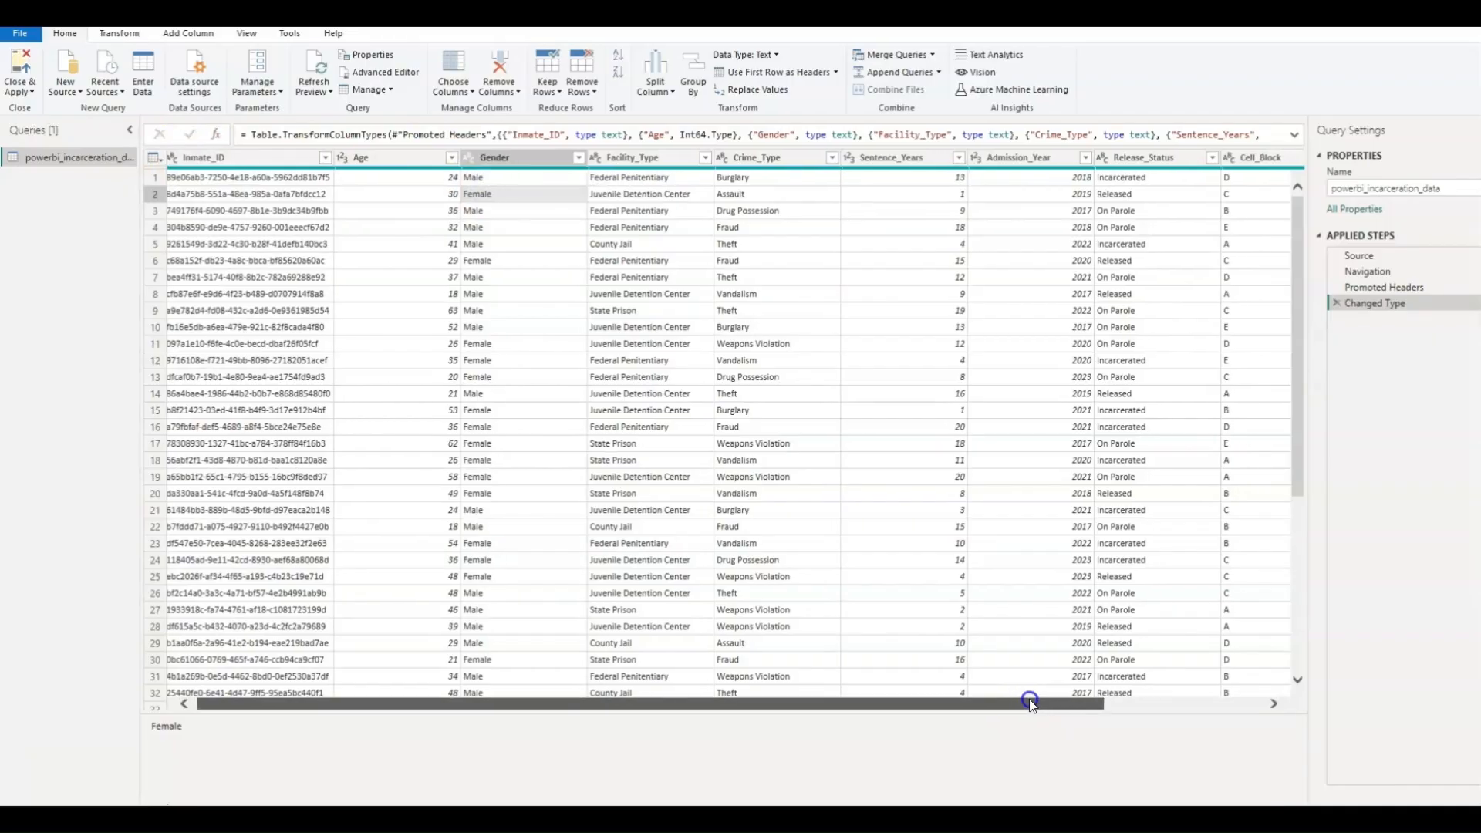
{"action": "left_click_drag", "start_coordinate": [1029, 699], "coordinate": [1193, 701]}
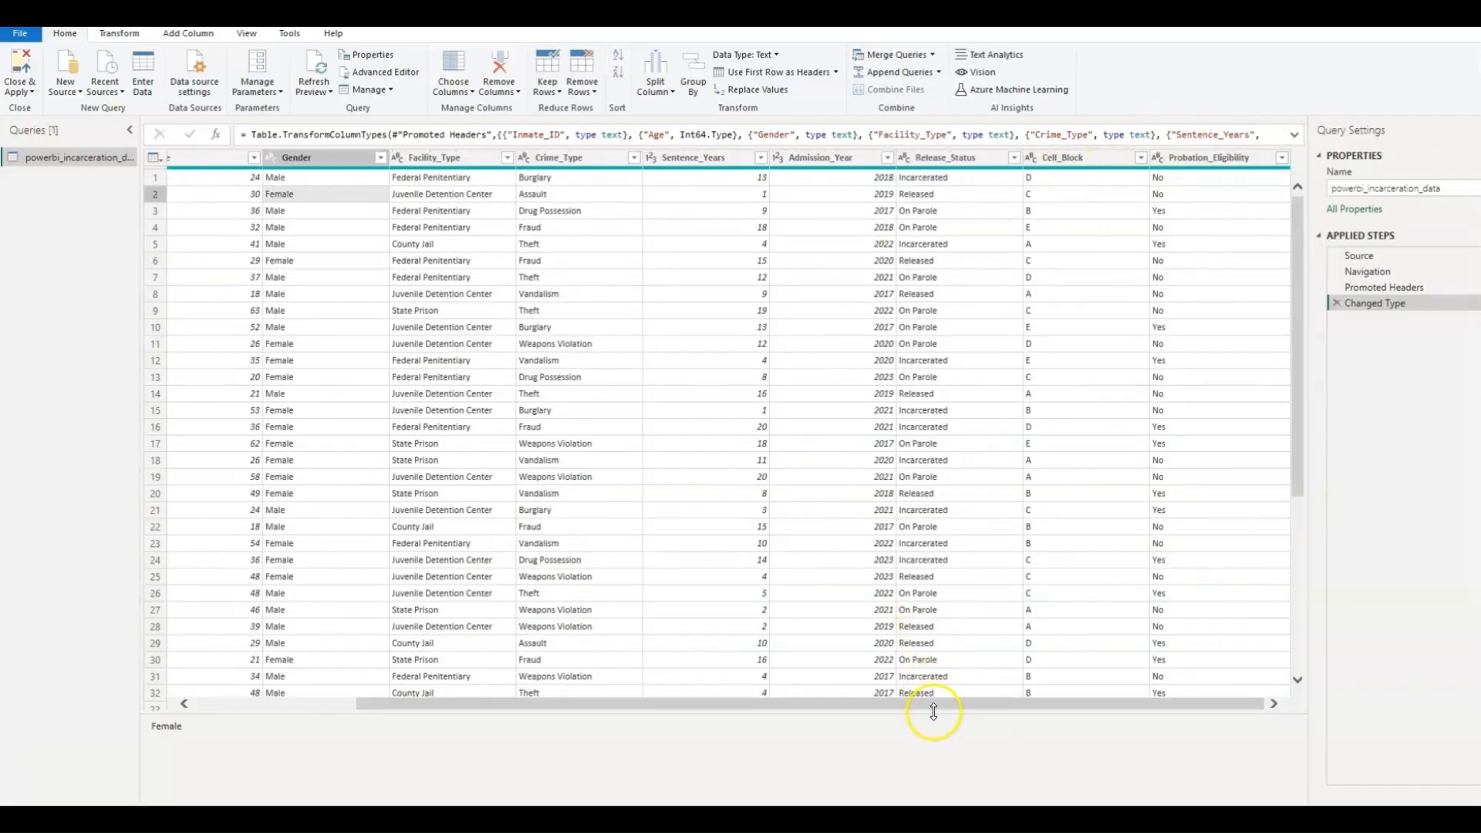
{"action": "left_click", "coordinate": [893, 704]}
{"action": "left_click_drag", "start_coordinate": [893, 704], "coordinate": [730, 705]}
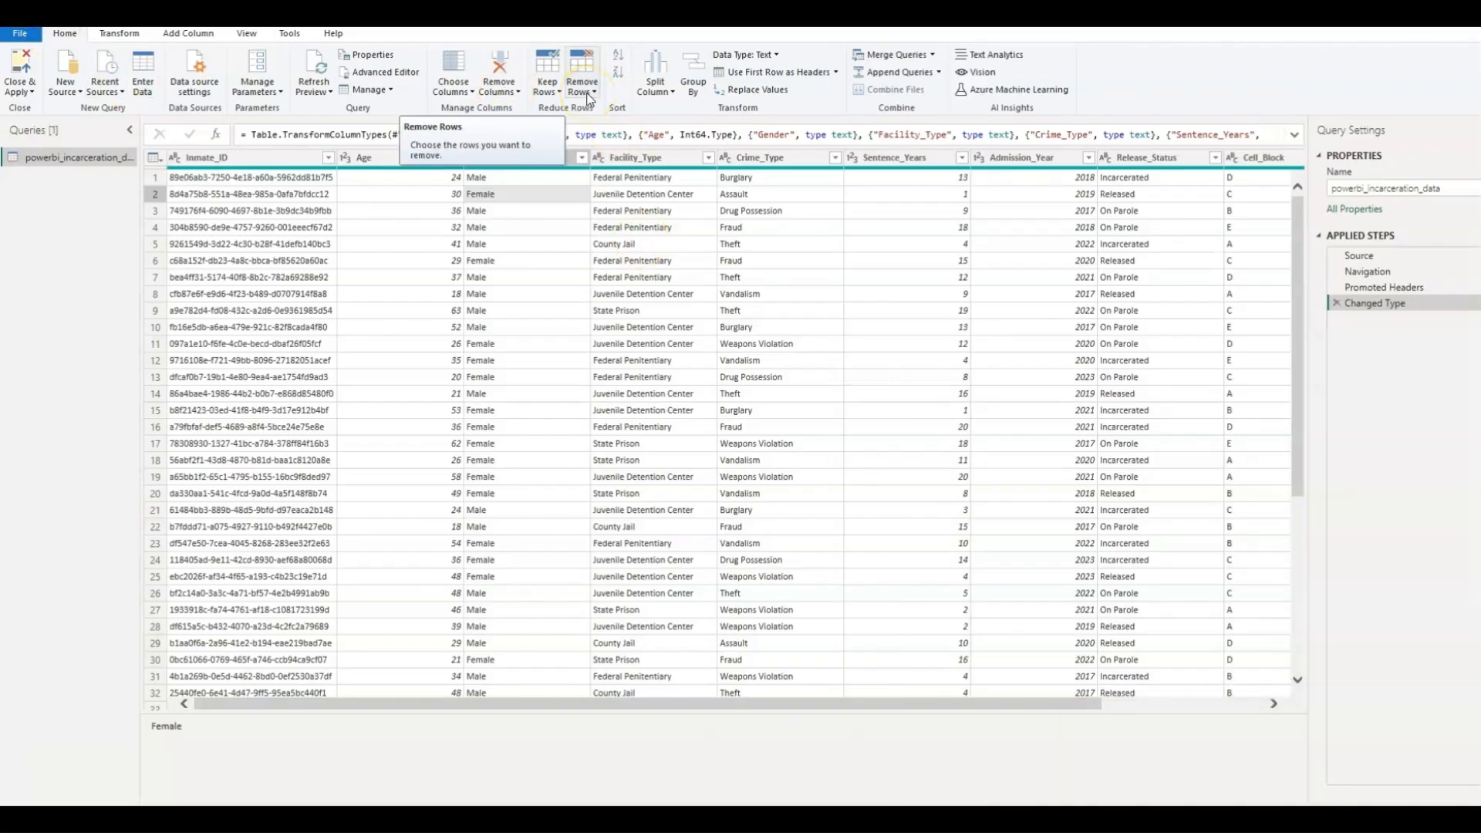
Step: Remove the rows with duplicate values in the Inmate_ID column
{"action": "left_click", "coordinate": [556, 92]}
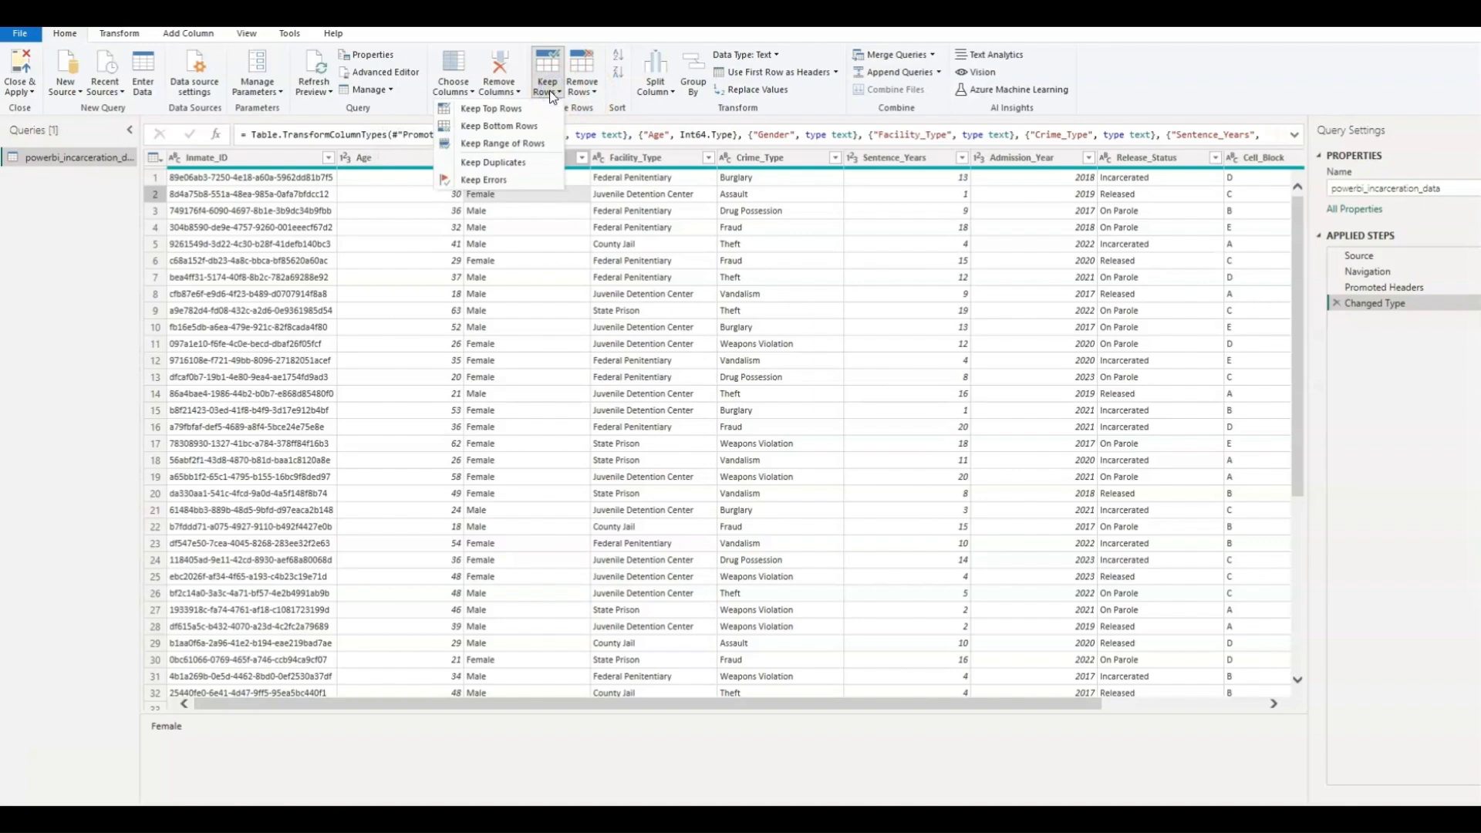
{"action": "left_click", "coordinate": [583, 85]}
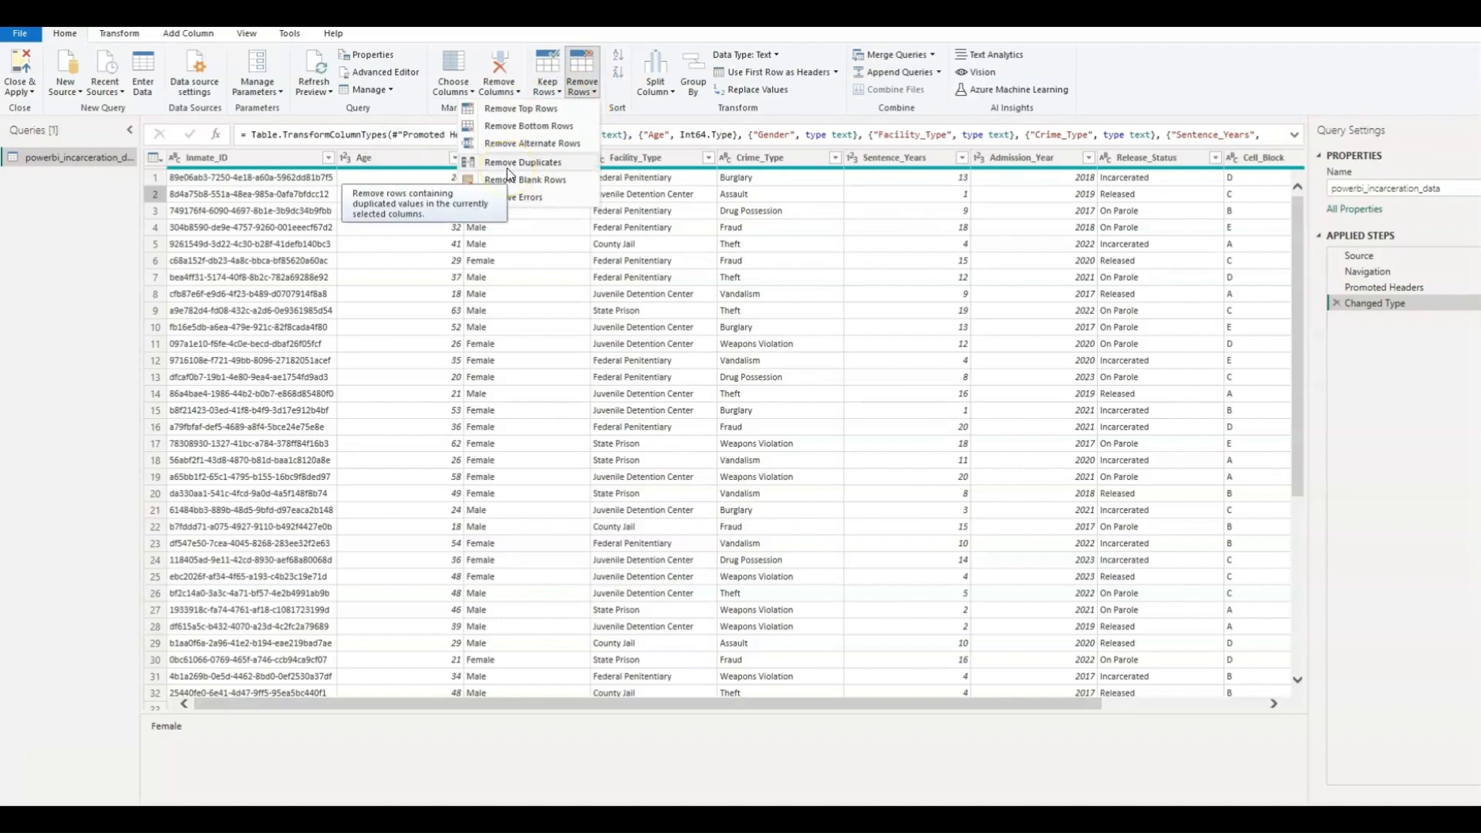
{"action": "left_click", "coordinate": [207, 158]}
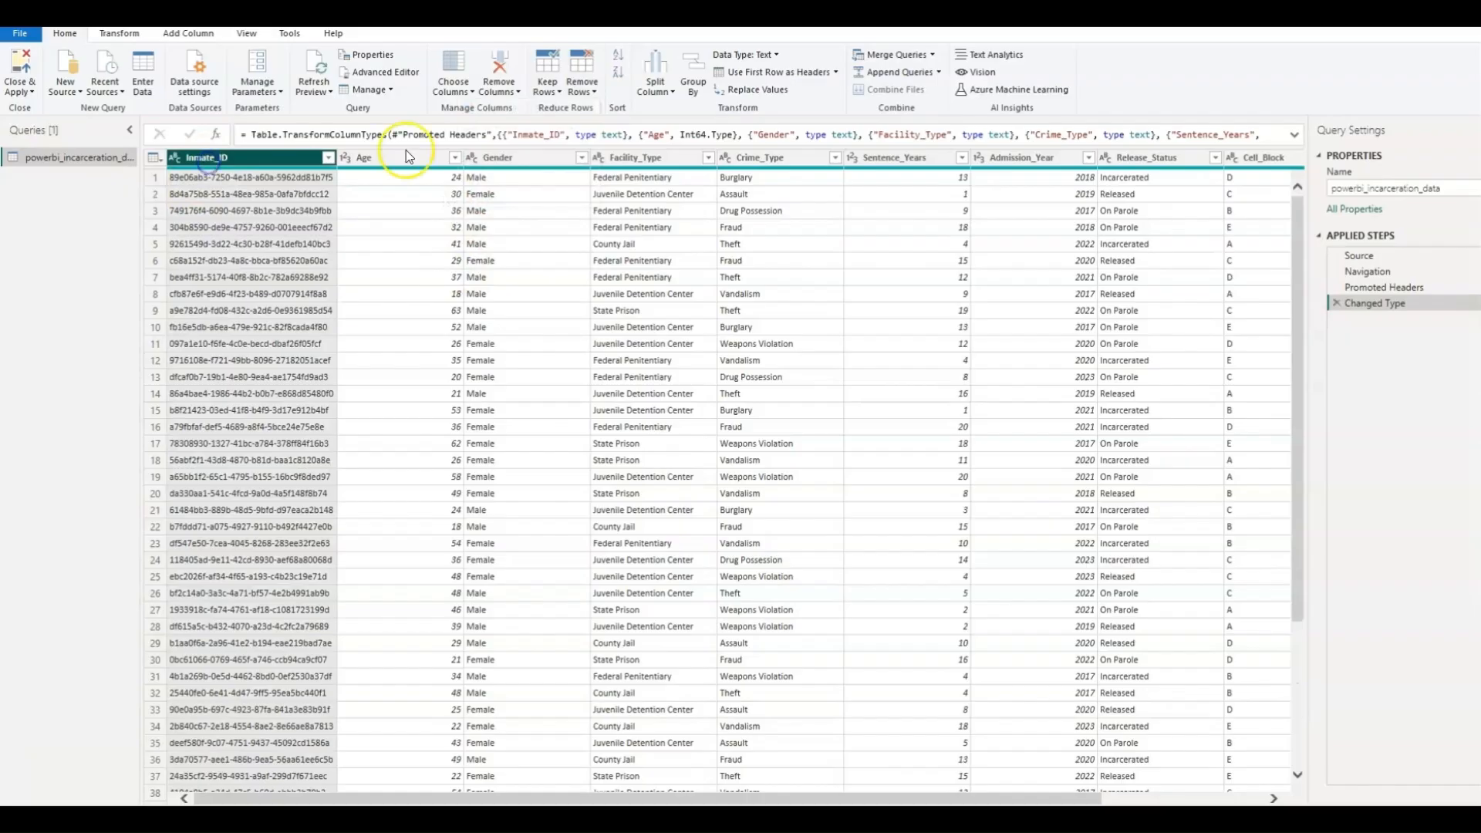
{"action": "left_click", "coordinate": [583, 86]}
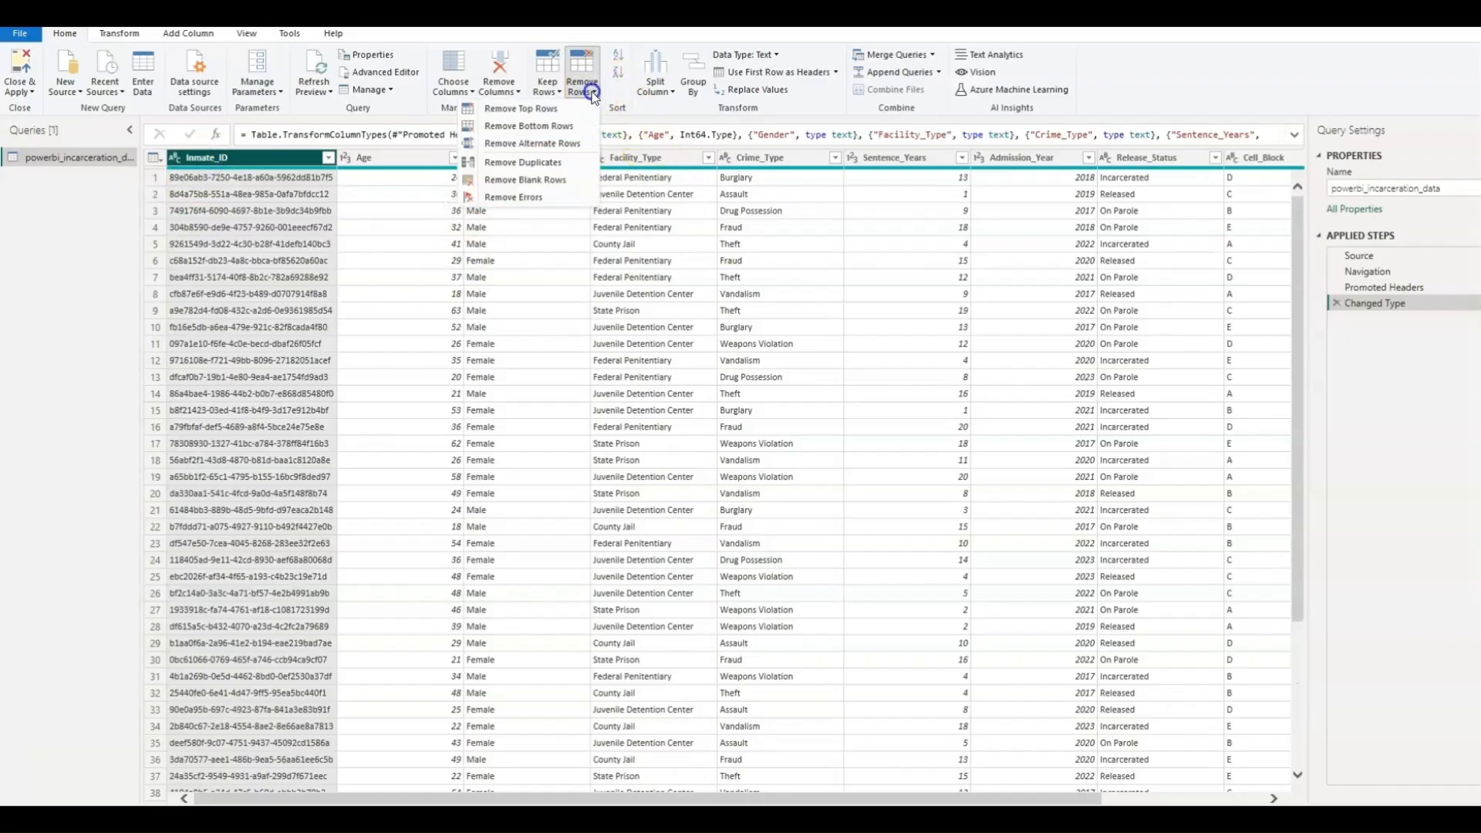
{"action": "left_click", "coordinate": [544, 164]}
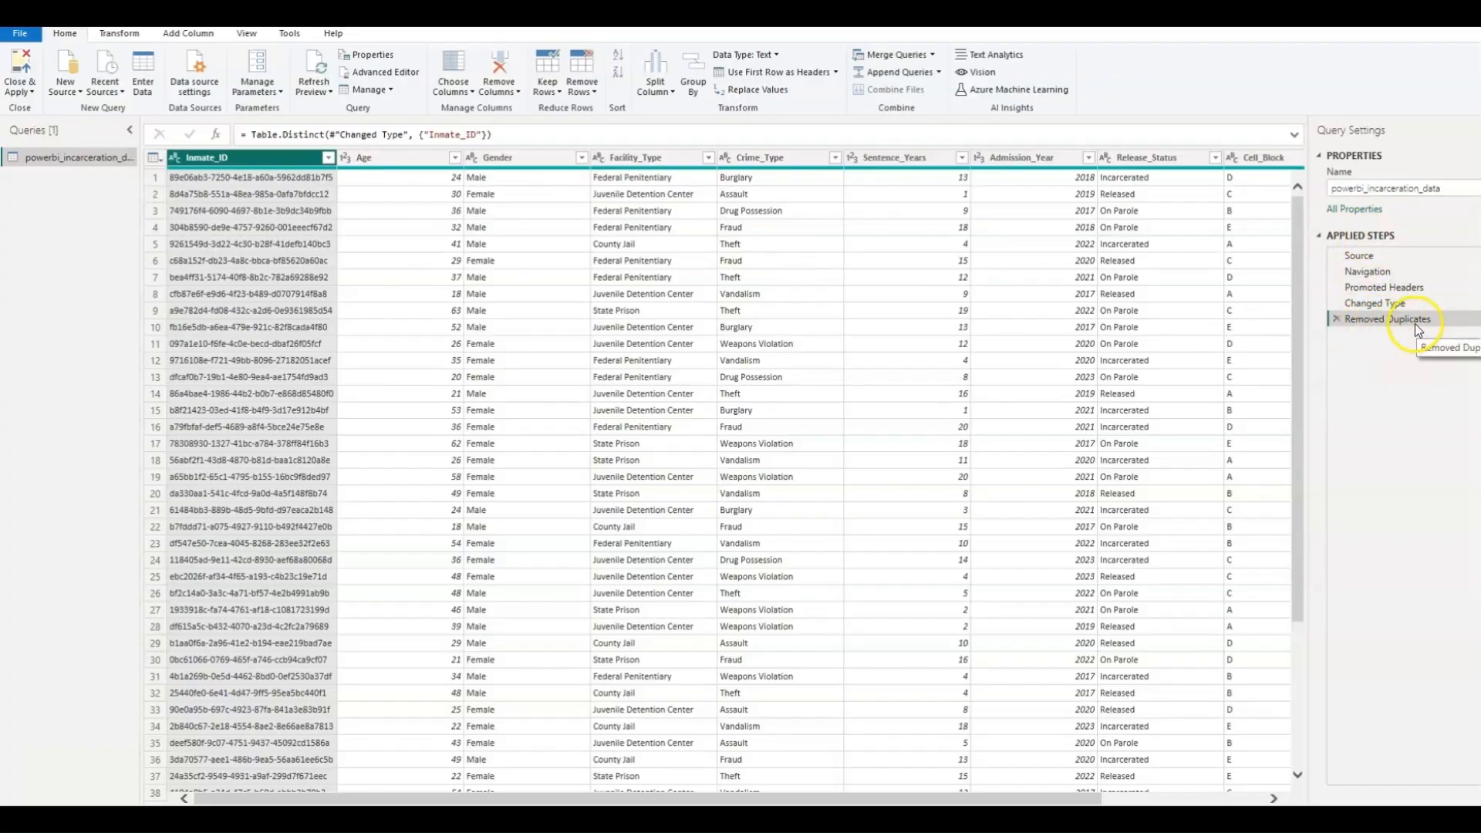
Step: Examine the distinct filter values in the Age, Facility_Type, Crime_Type and Sentence_Years columns without applying a filter
{"action": "left_click", "coordinate": [454, 157]}
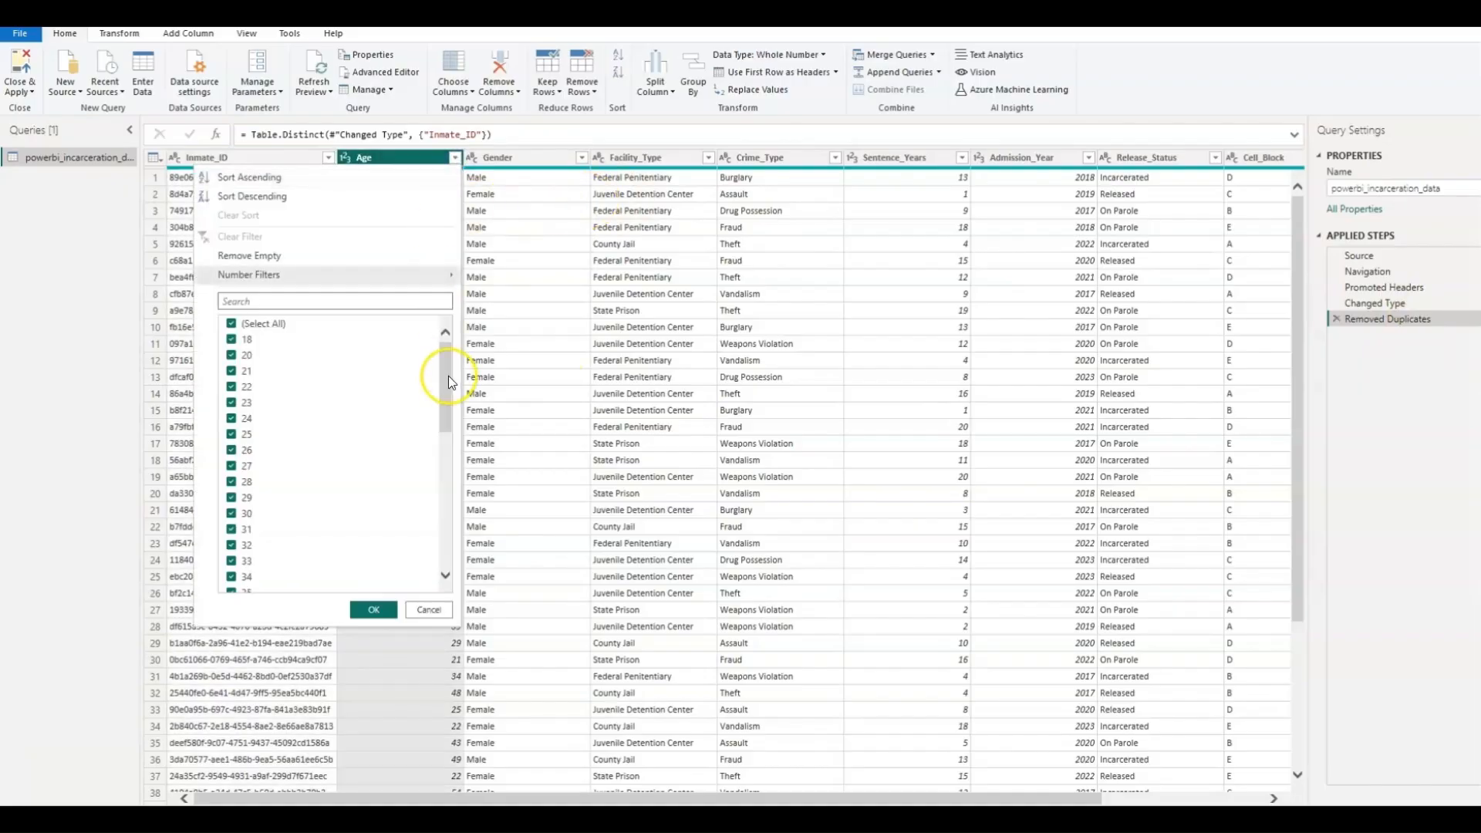
{"action": "left_click", "coordinate": [469, 190]}
{"action": "left_click", "coordinate": [458, 159]}
{"action": "left_click_drag", "start_coordinate": [448, 382], "coordinate": [443, 325]}
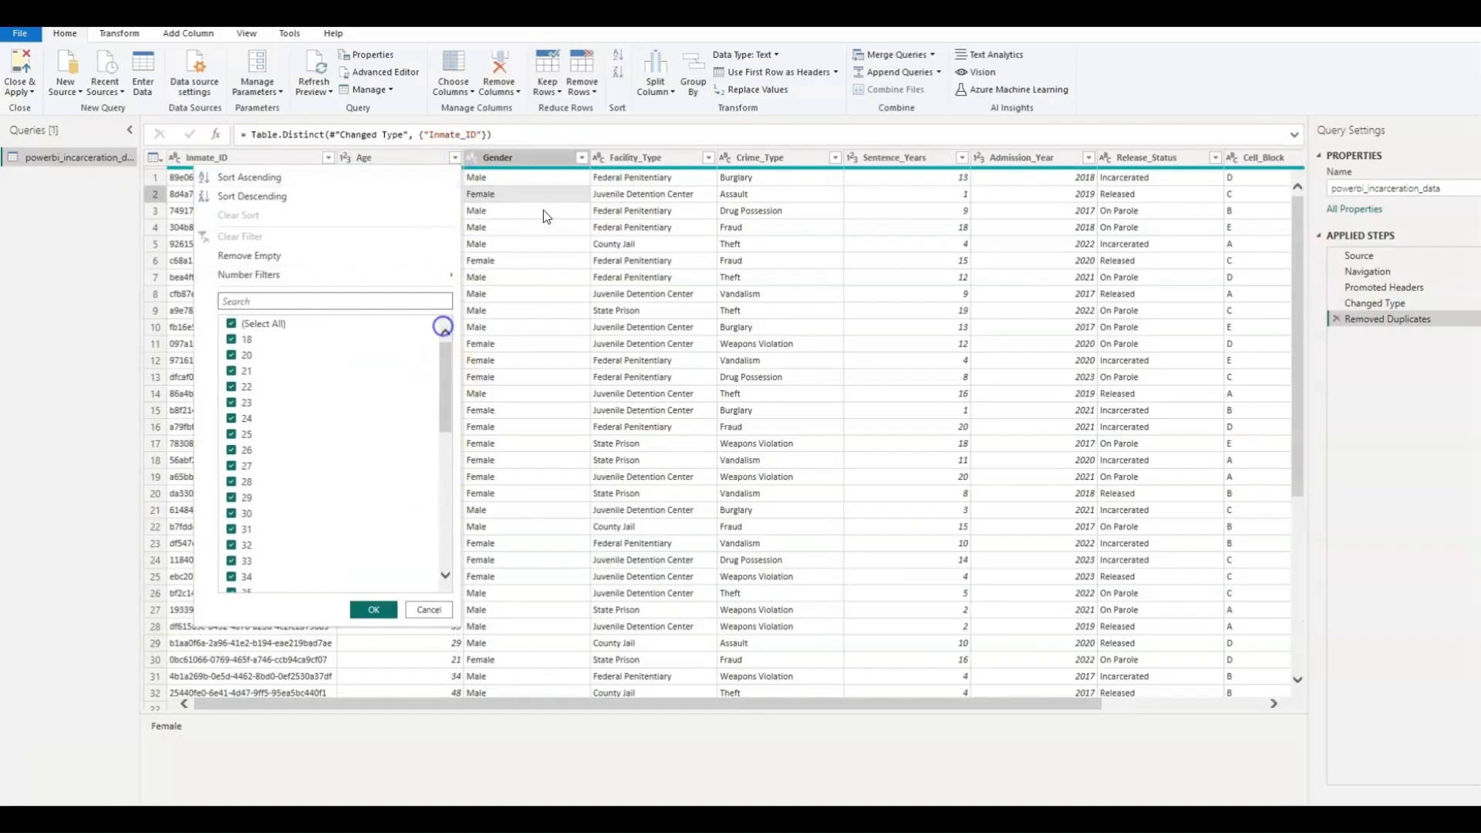
{"action": "left_click", "coordinate": [708, 157]}
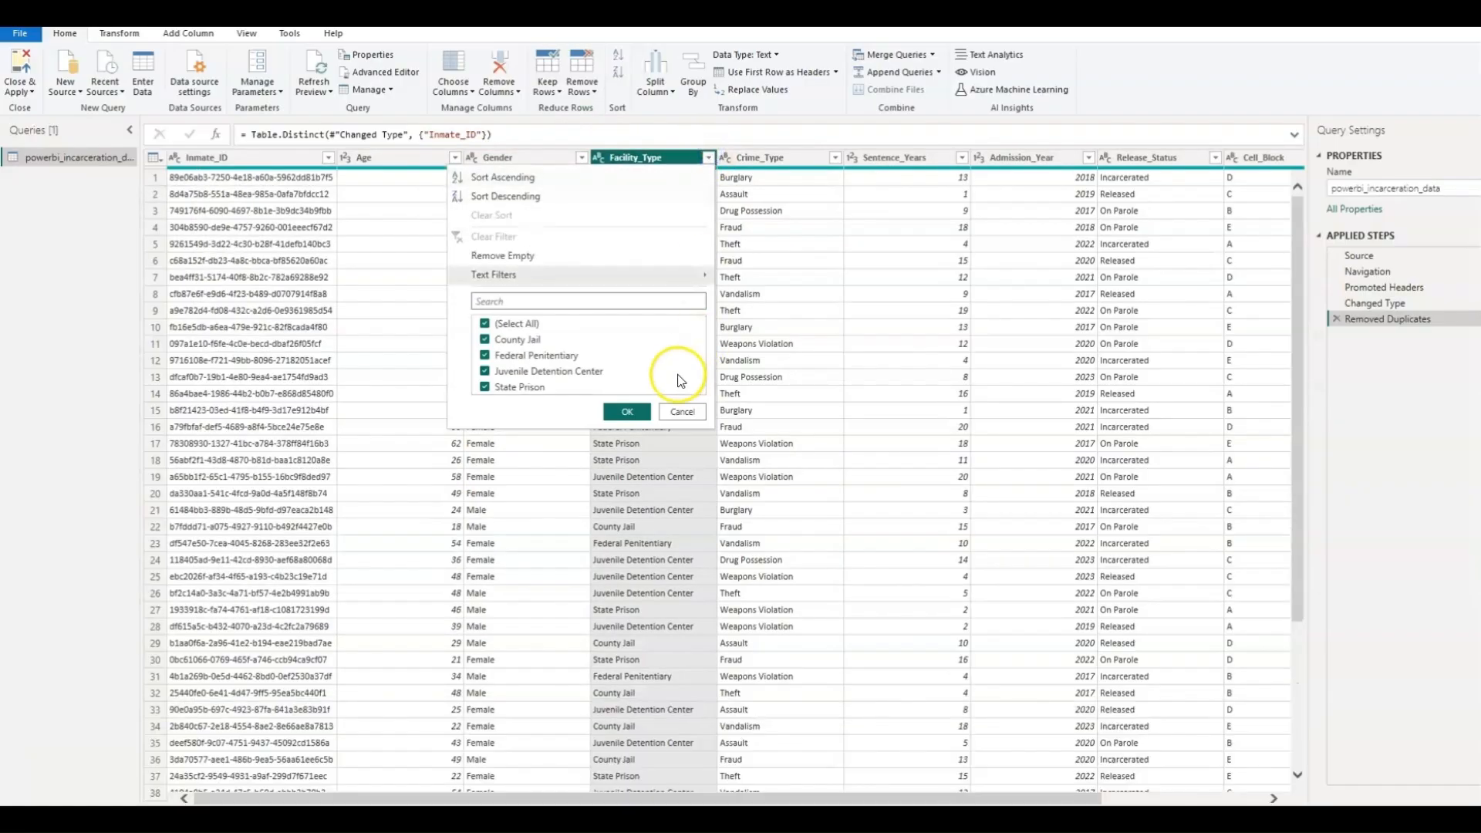
{"action": "left_click", "coordinate": [836, 158]}
{"action": "left_click", "coordinate": [962, 157]}
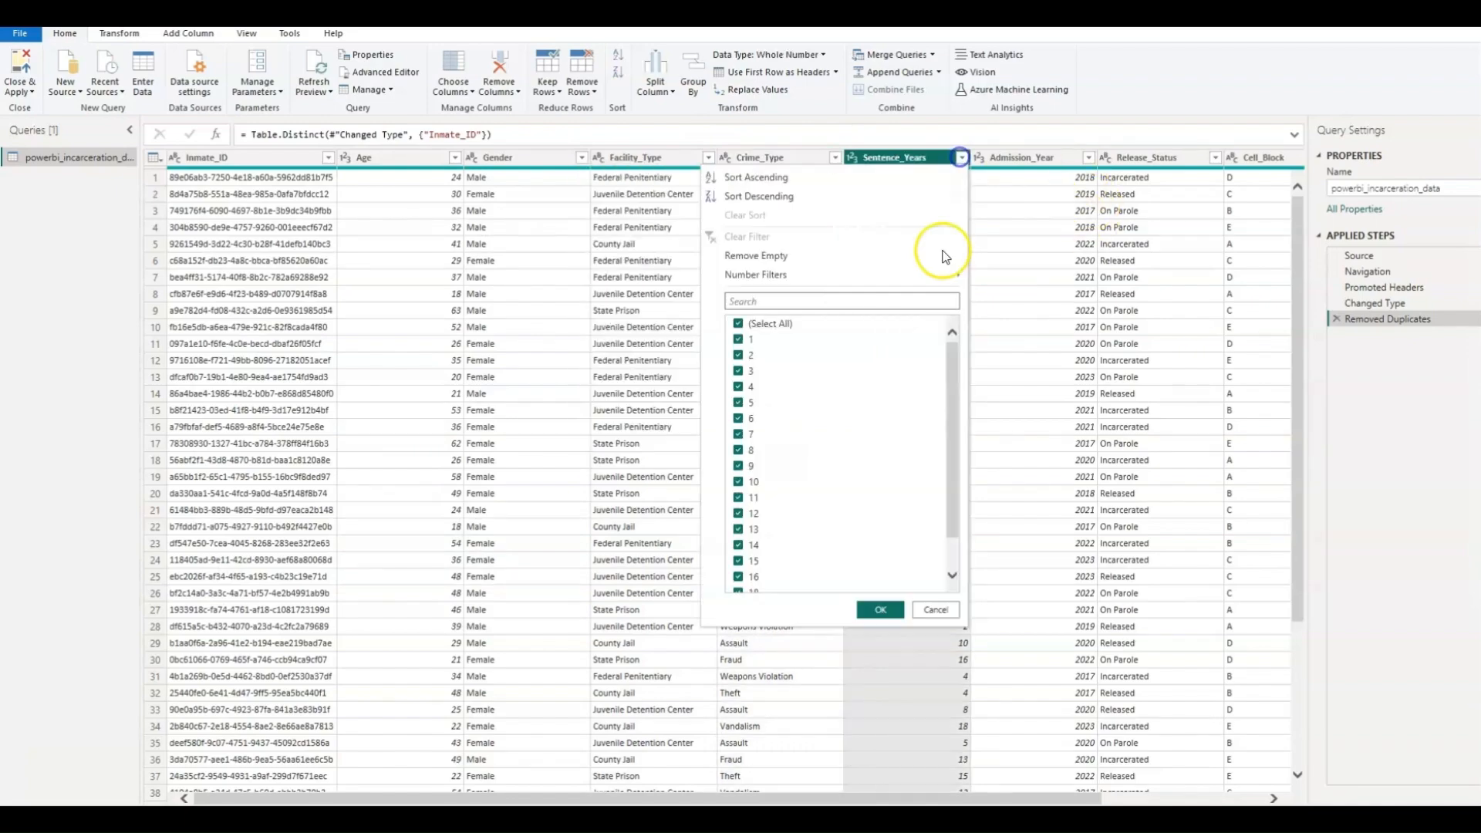
{"action": "scroll", "coordinate": [882, 462], "scroll_direction": "down", "scroll_amount": 1}
{"action": "scroll", "coordinate": [882, 461], "scroll_direction": "up", "scroll_amount": 1}
{"action": "left_click", "coordinate": [1015, 203]}
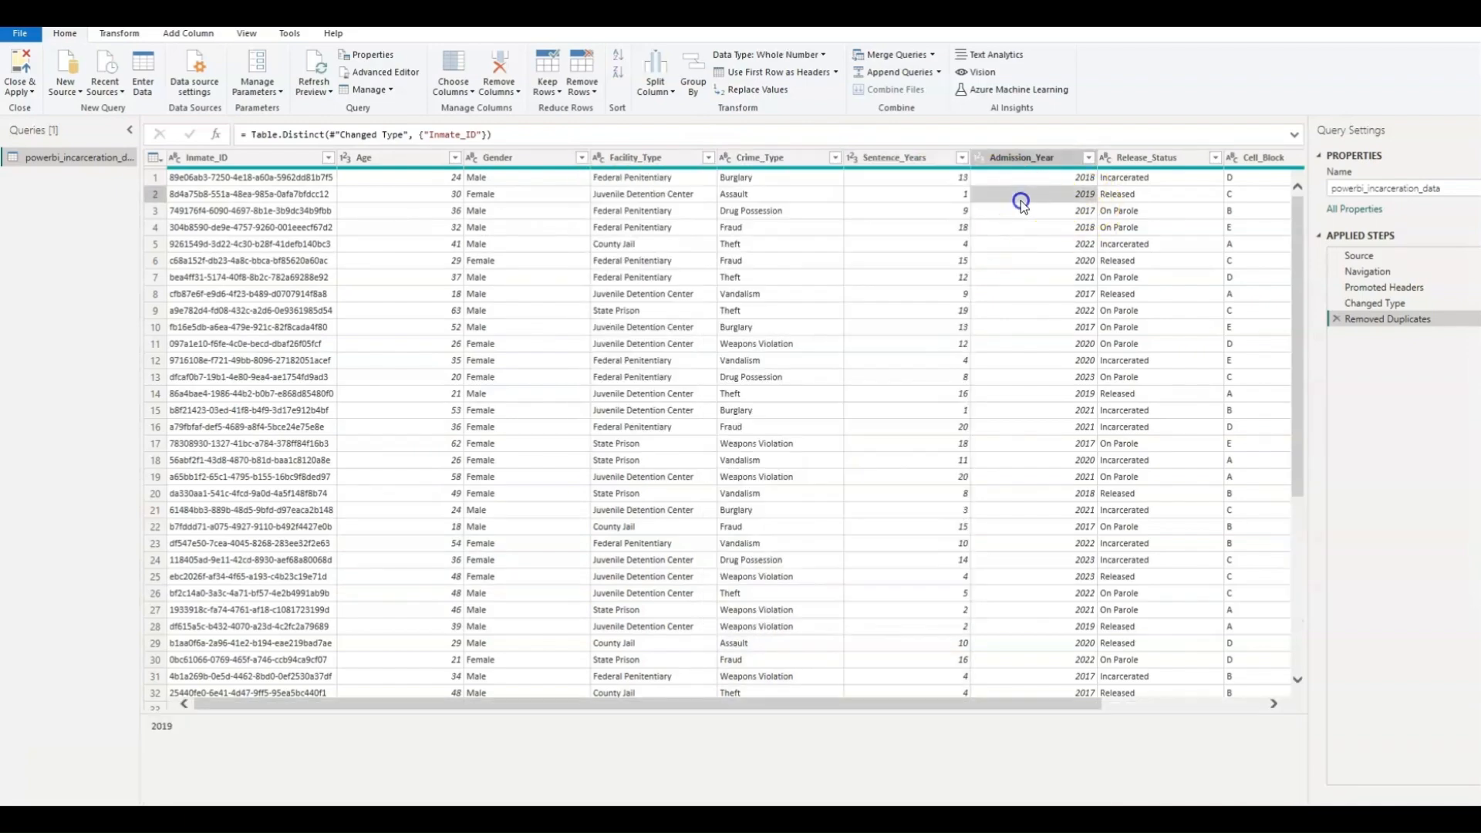
Step: Examine the distinct filter values in the Admission_Year, Release_Status and Cell_Block columns without applying a filter
{"action": "left_click", "coordinate": [1089, 158]}
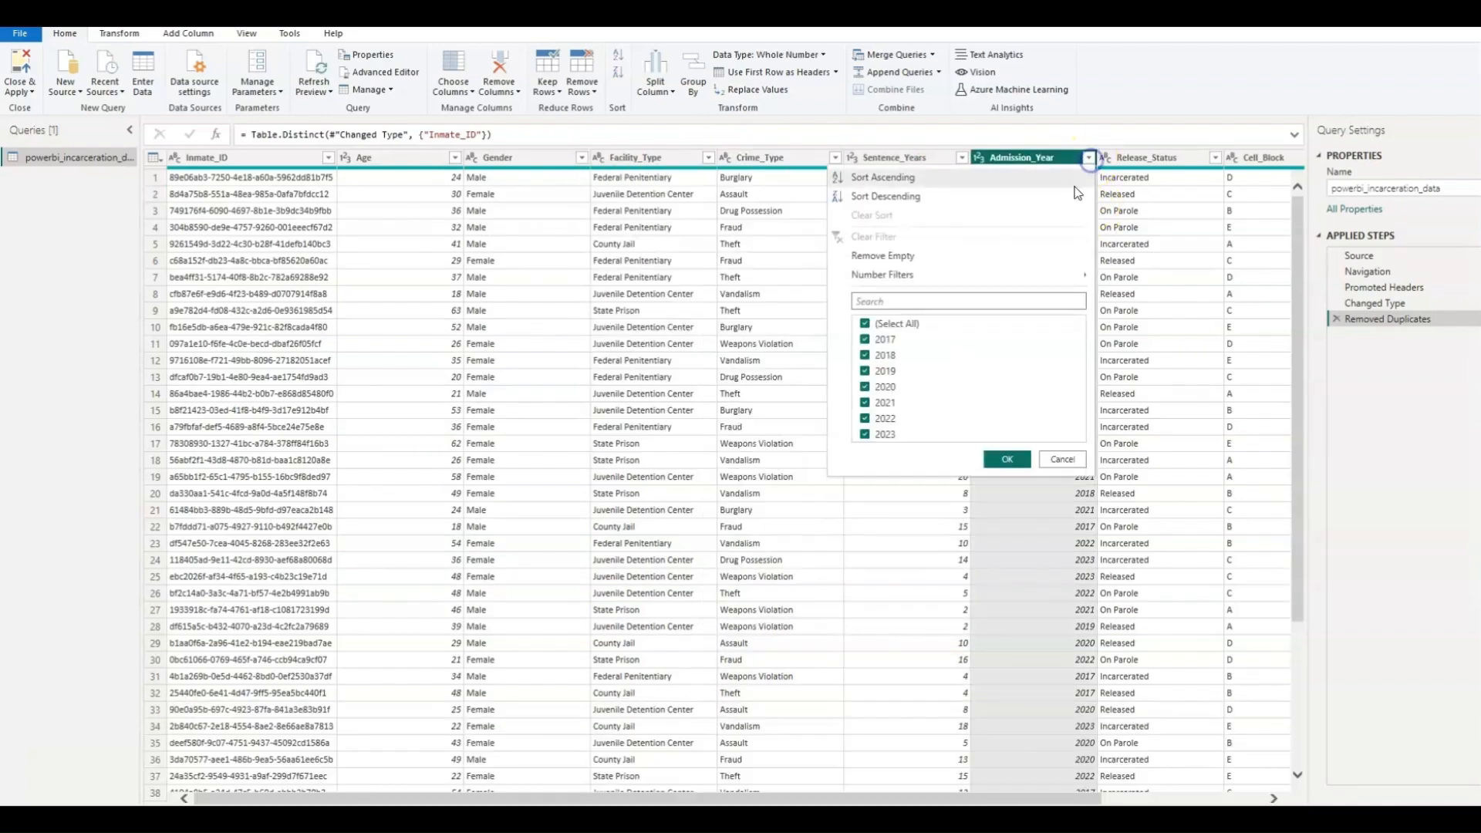
{"action": "left_click", "coordinate": [1215, 158]}
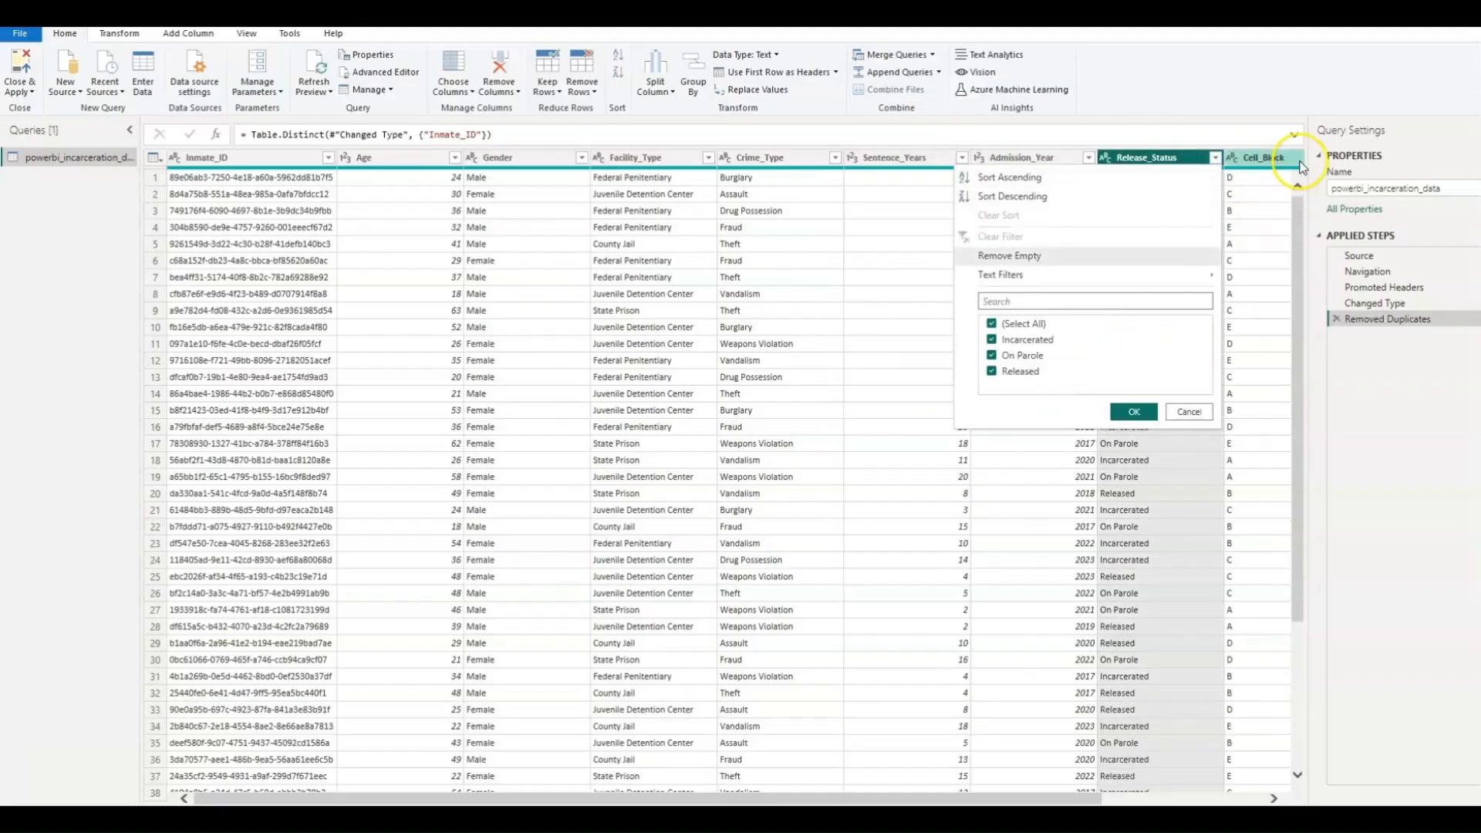
{"action": "left_click", "coordinate": [1287, 162]}
{"action": "left_click", "coordinate": [1281, 157]}
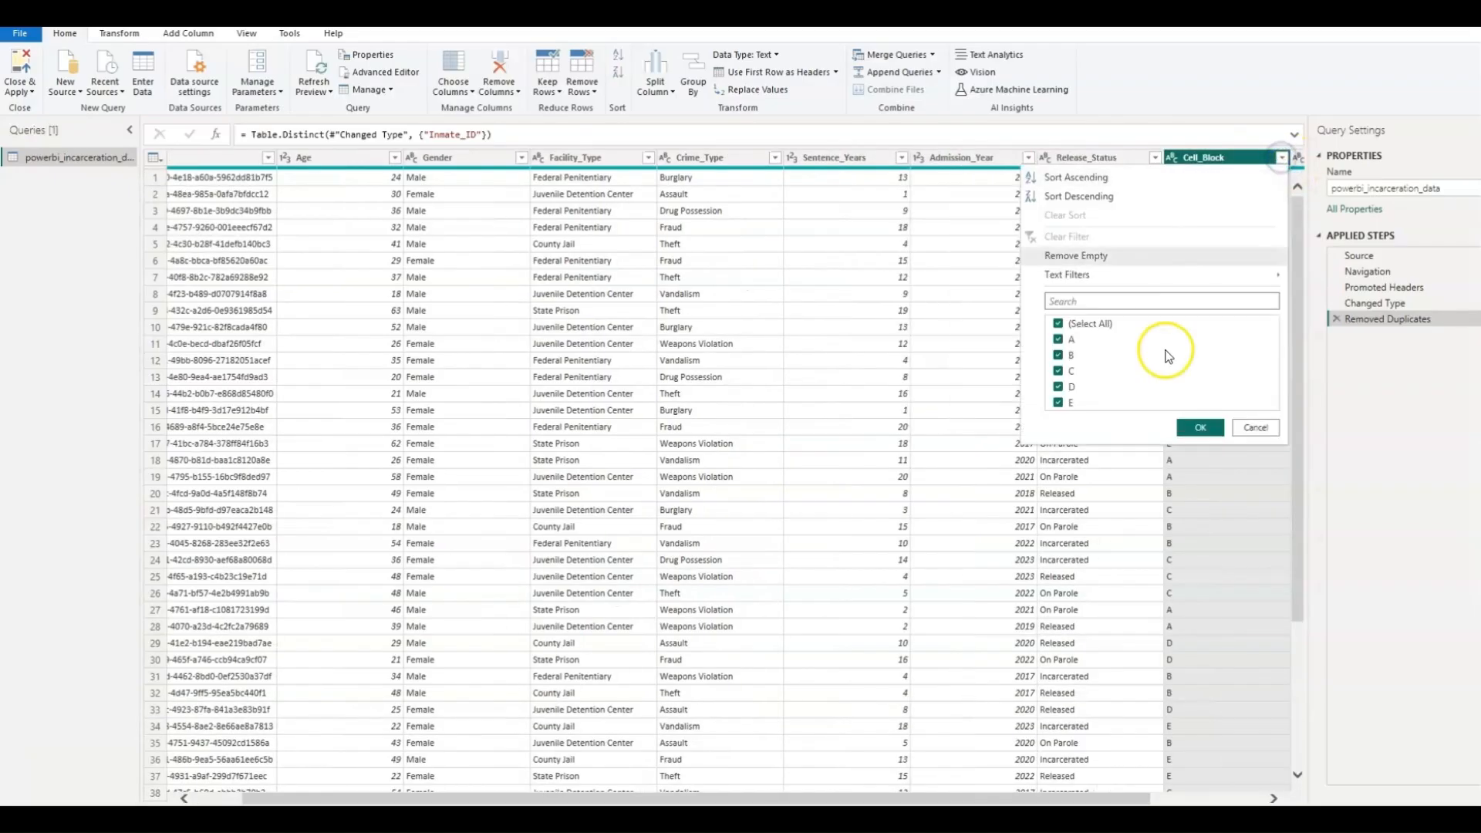
{"action": "left_click", "coordinate": [1256, 427]}
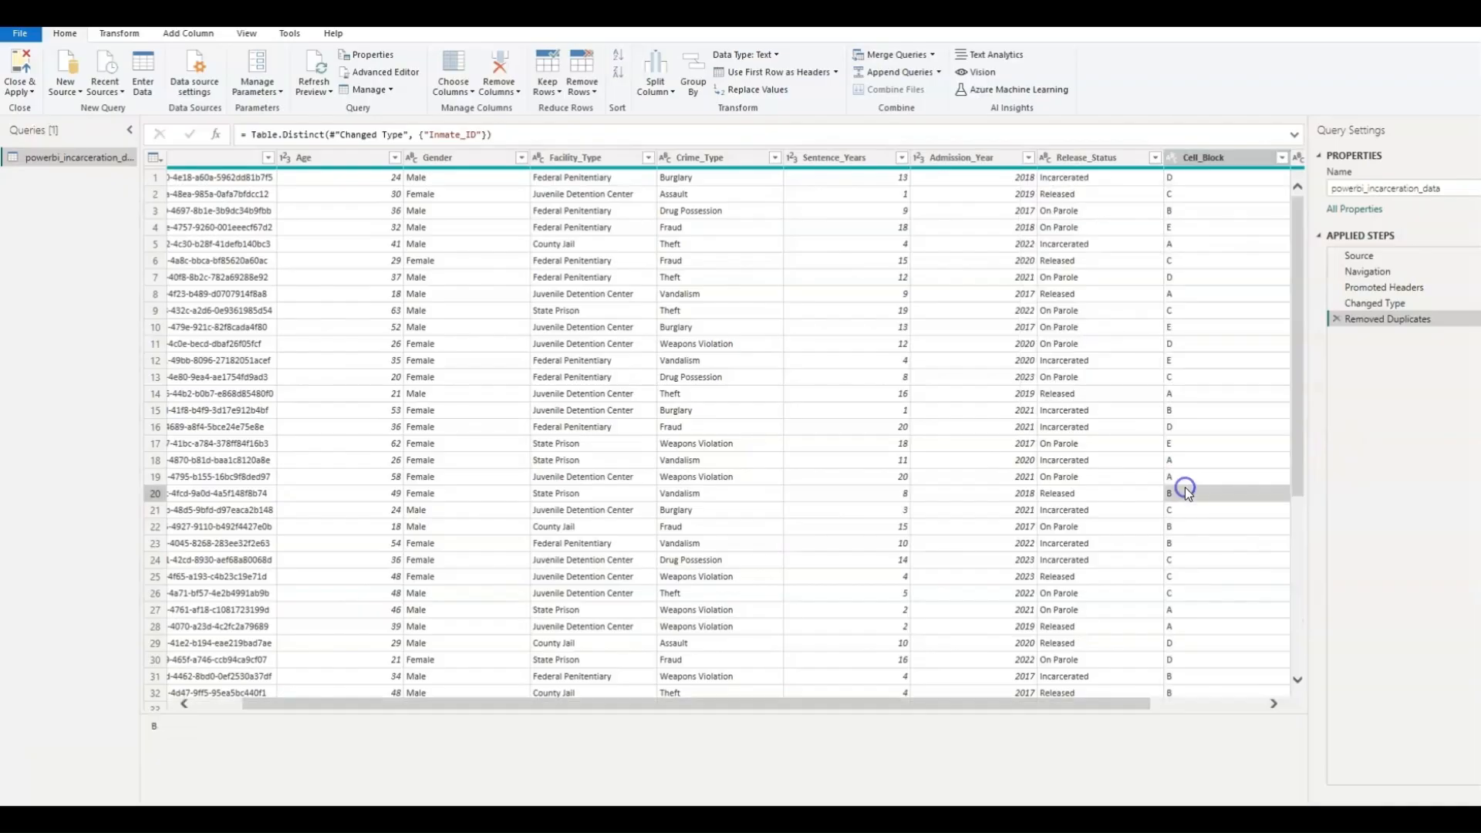
{"action": "left_click", "coordinate": [1183, 493]}
{"action": "left_click", "coordinate": [965, 696]}
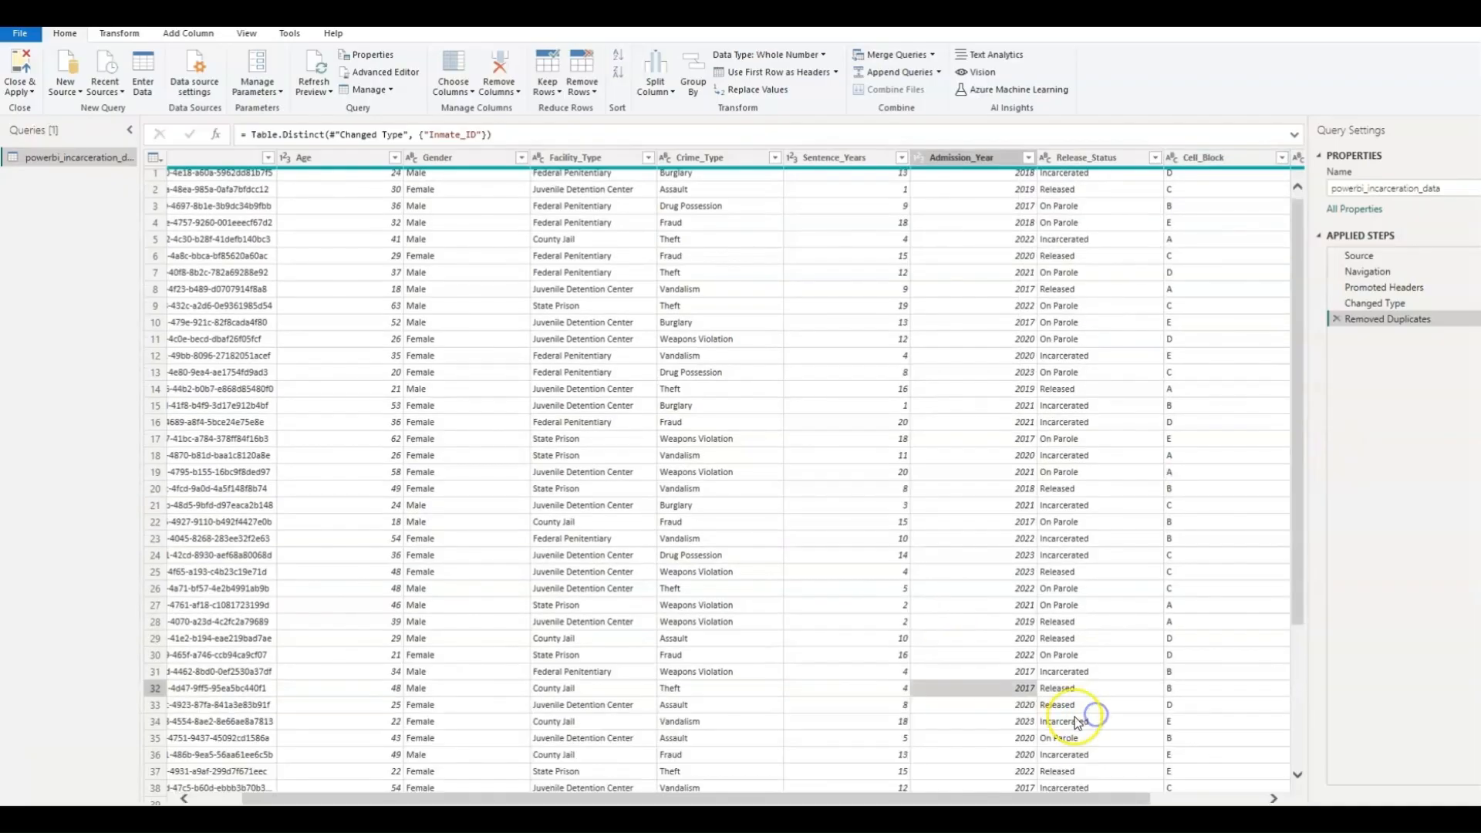
{"action": "left_click_drag", "start_coordinate": [775, 705], "coordinate": [727, 707]}
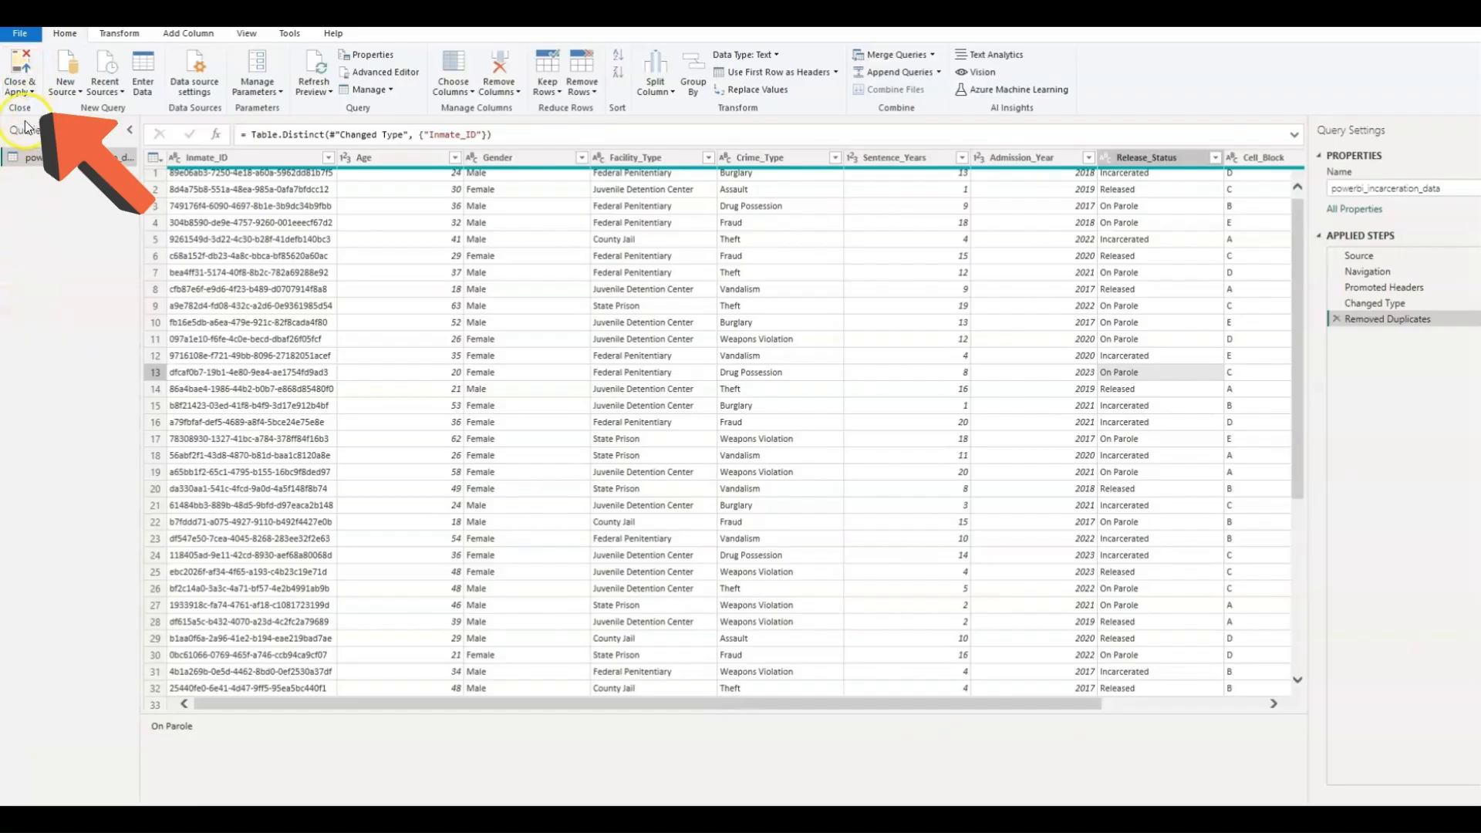
Step: Apply the query changes to load the data into the report, and expand the incarceration table's field list
{"action": "left_click", "coordinate": [33, 80]}
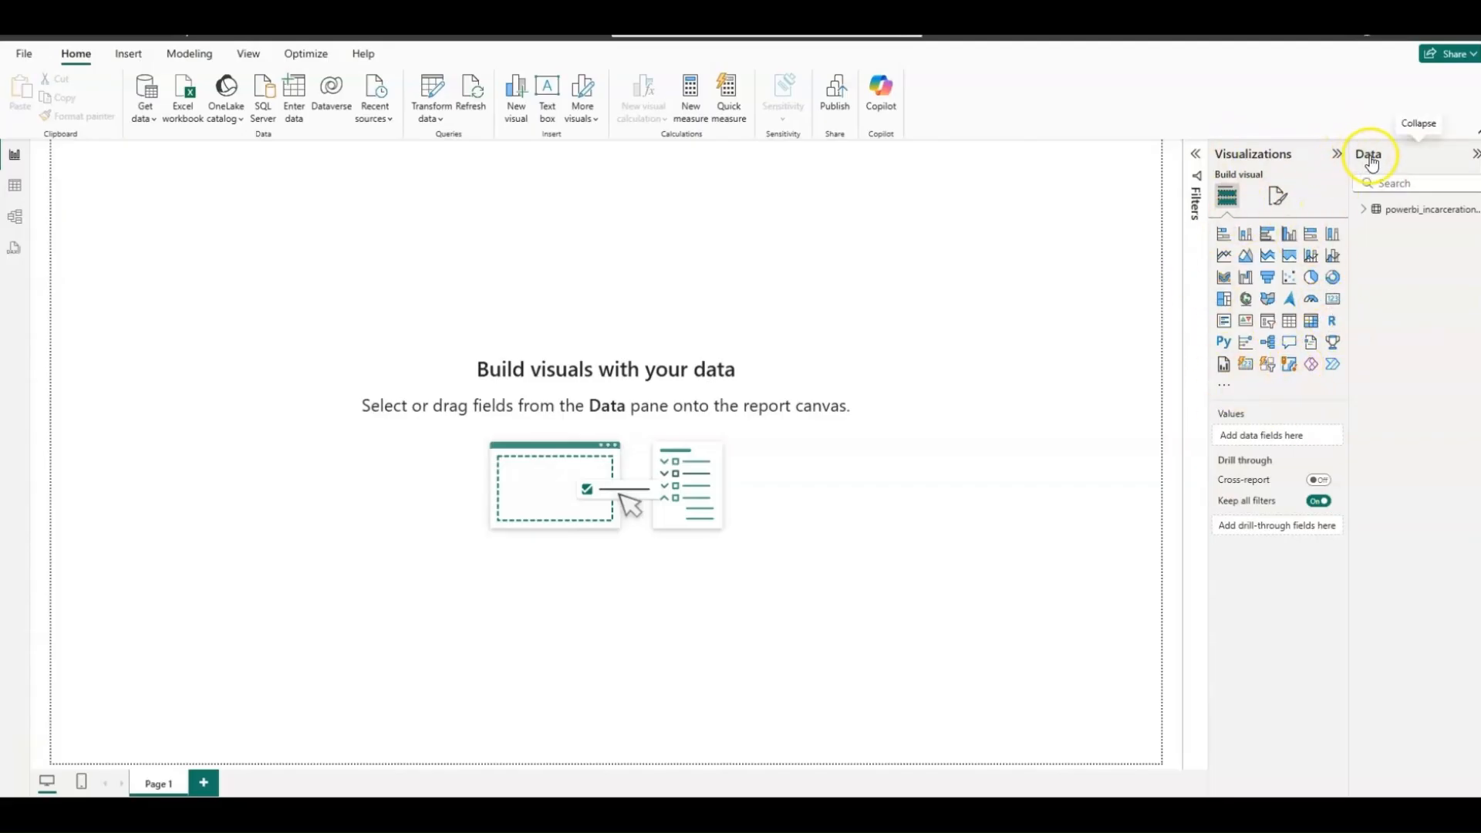
{"action": "left_click", "coordinate": [1363, 210]}
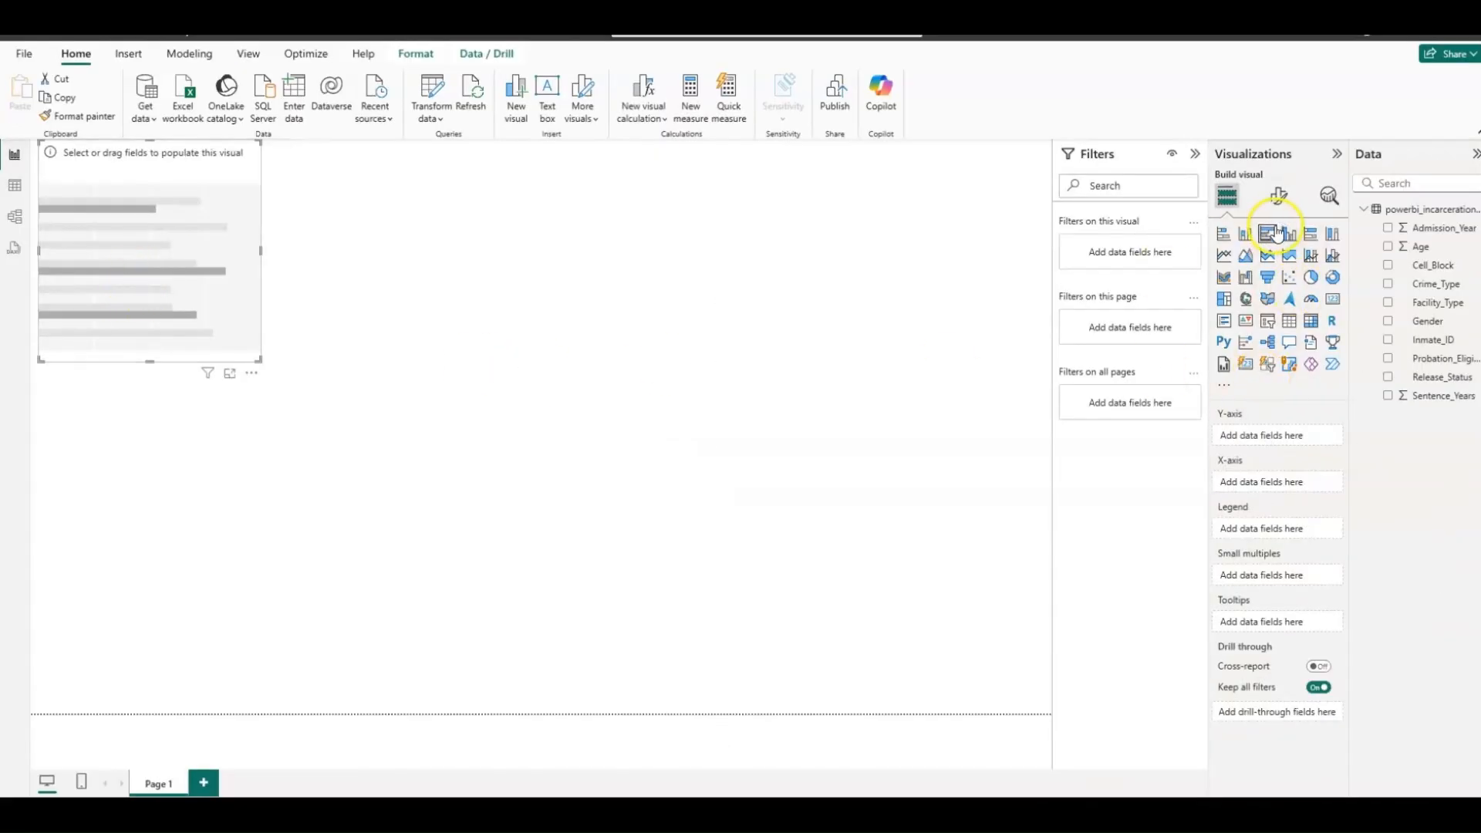
Step: Move the empty clustered bar chart from the report page's upper-left corner to an open area left of the centre
{"action": "left_click", "coordinate": [880, 421]}
{"action": "mouse_move", "coordinate": [155, 257]}
{"action": "left_mouse_down"}
{"action": "mouse_move", "coordinate": [162, 275]}
{"action": "mouse_move", "coordinate": [149, 273]}
{"action": "left_mouse_up"}
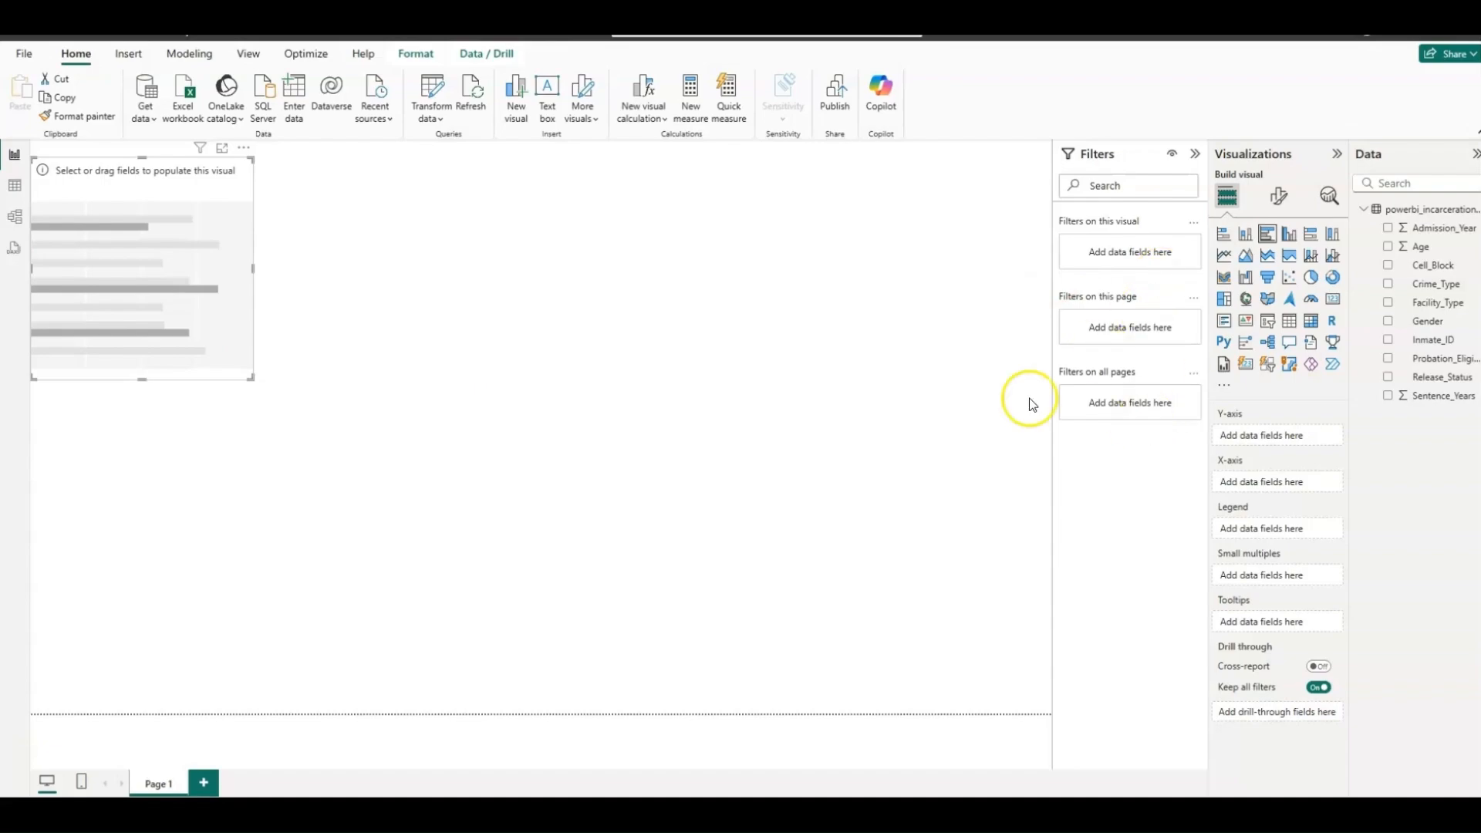
{"action": "left_click_drag", "start_coordinate": [192, 239], "coordinate": [397, 410]}
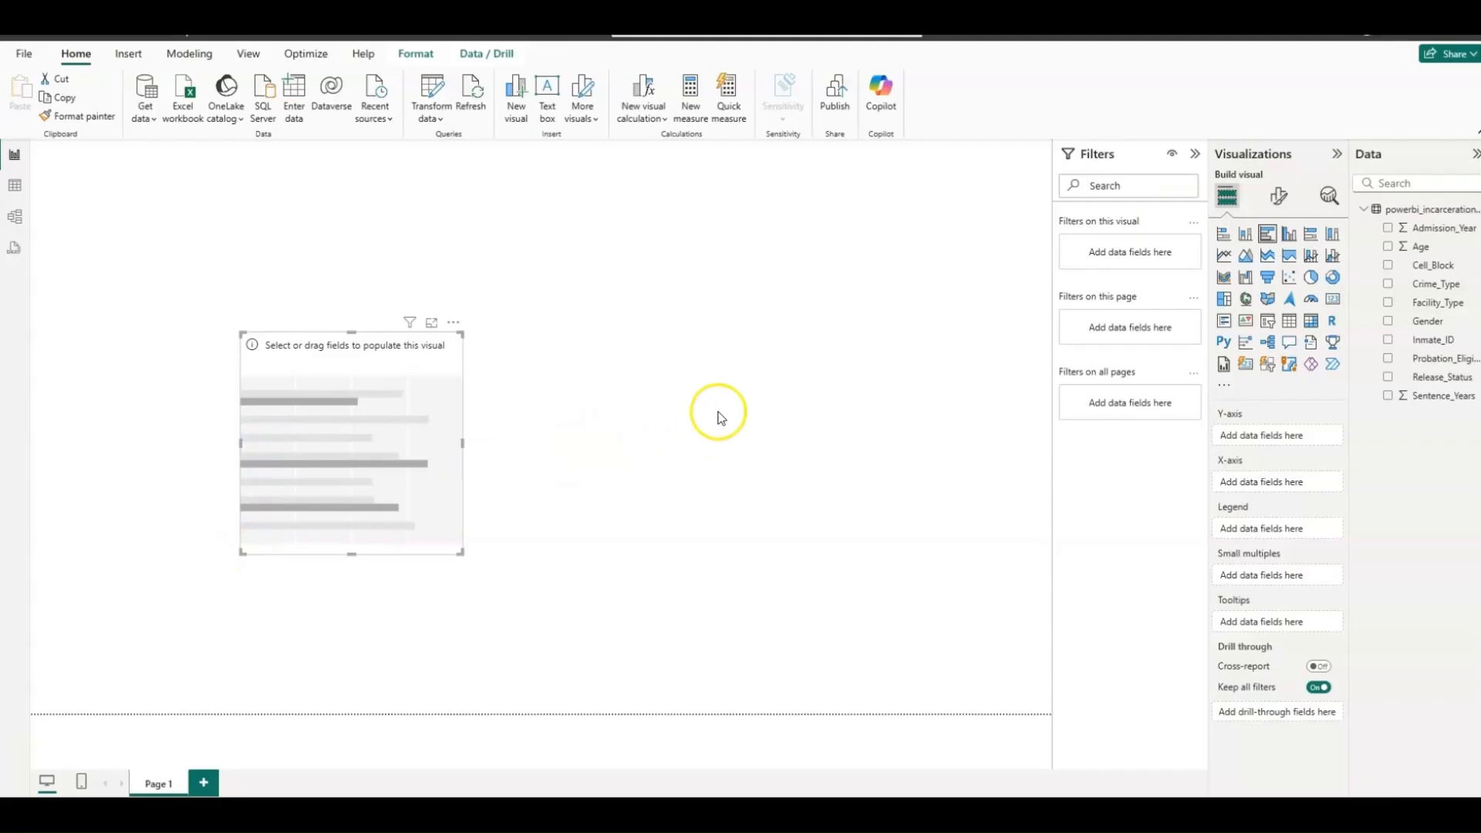
{"action": "left_click", "coordinate": [722, 386]}
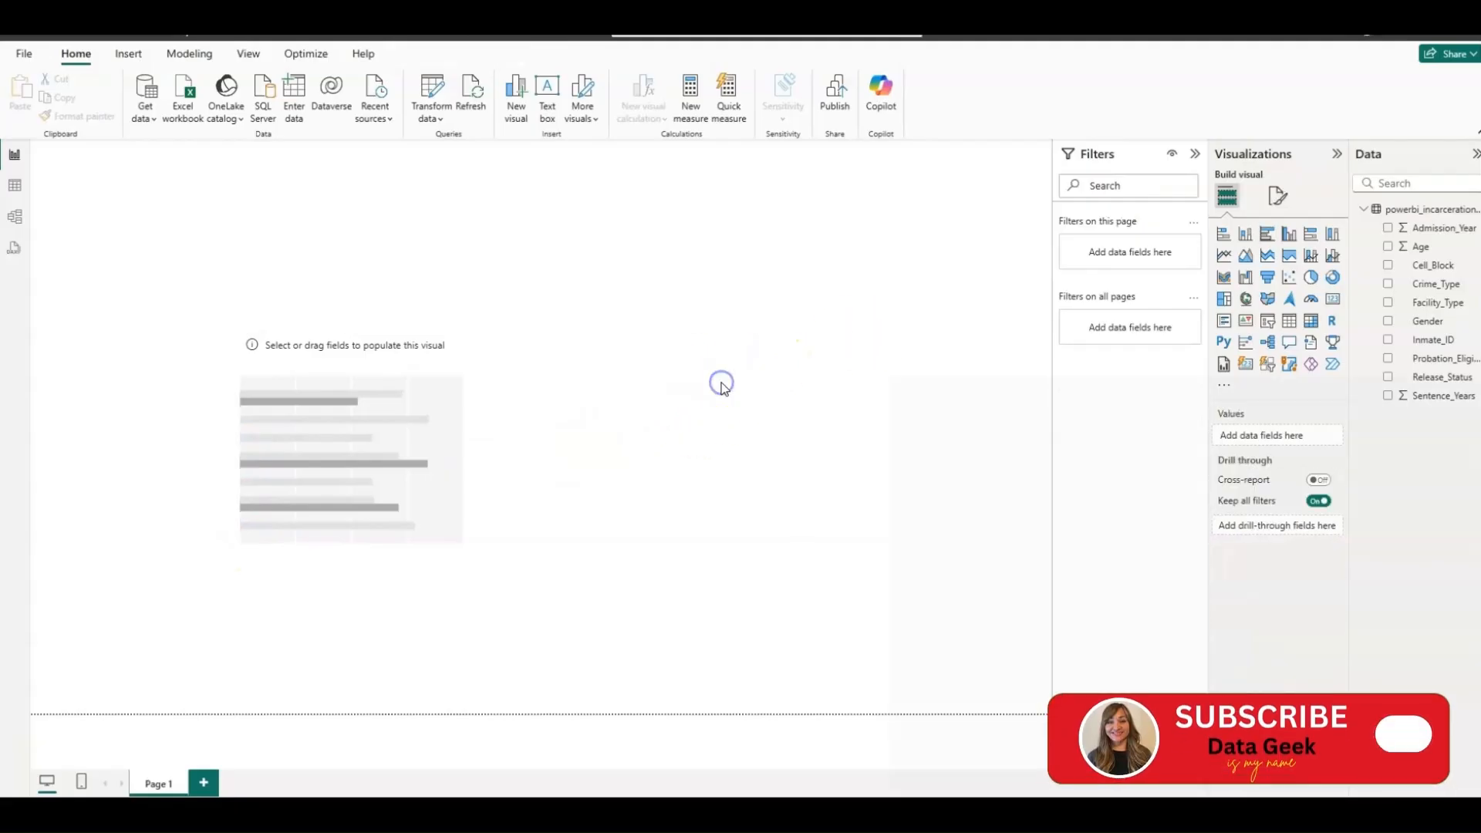
Step: Add an empty funnel chart above and beside the bar chart, and delete it again
{"action": "left_click", "coordinate": [1267, 277]}
{"action": "left_click_drag", "start_coordinate": [326, 283], "coordinate": [694, 303]}
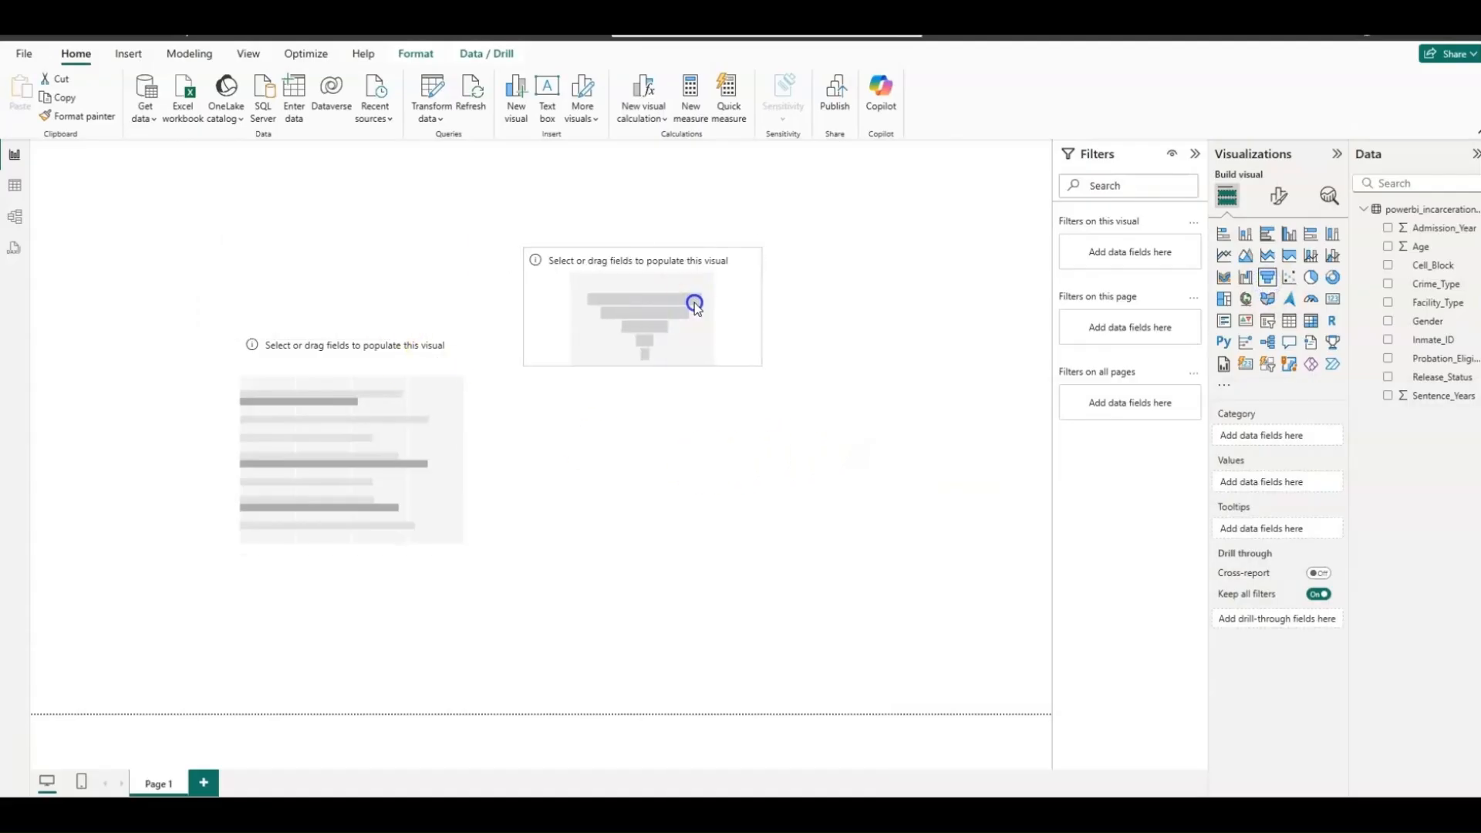
{"action": "key", "text": "Delete"}
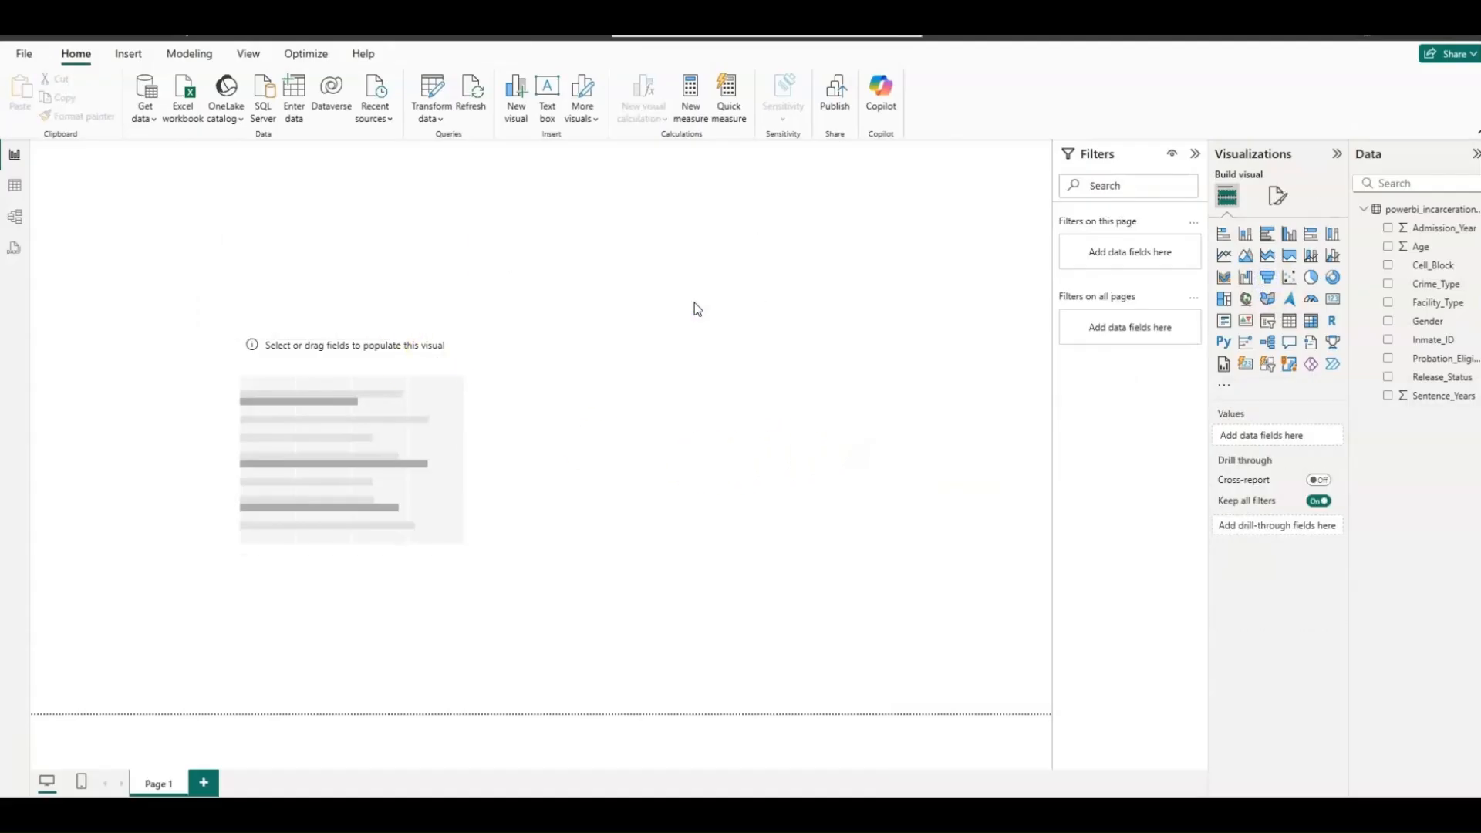
Step: Try other visual types on the empty bar chart, including funnel, waterfall and ribbon, and return it to a clustered bar chart
{"action": "left_click", "coordinate": [398, 451]}
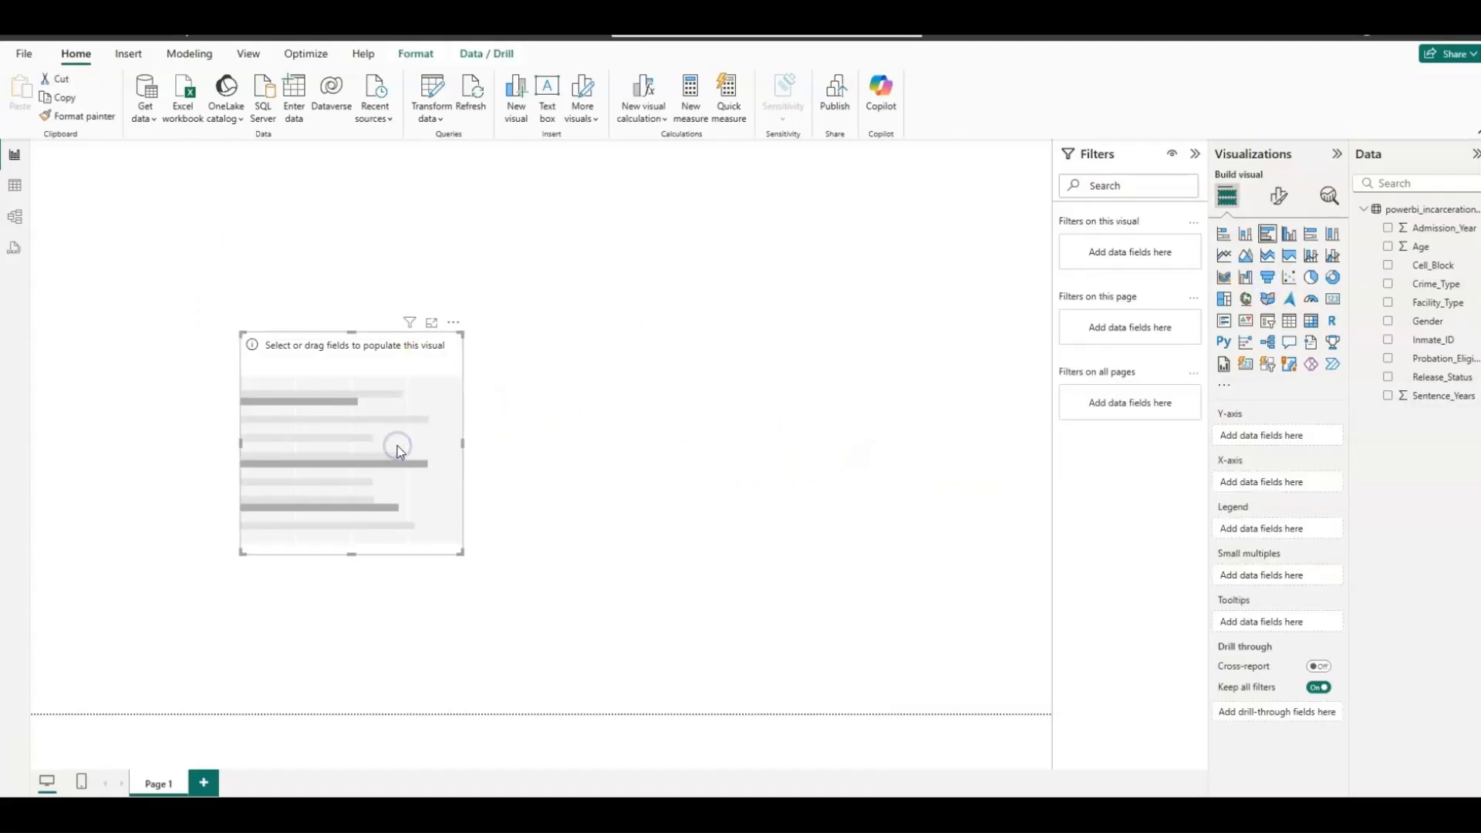
{"action": "left_click", "coordinate": [1250, 319]}
{"action": "left_click", "coordinate": [1267, 320]}
{"action": "left_click", "coordinate": [1268, 299]}
{"action": "left_click", "coordinate": [1268, 277]}
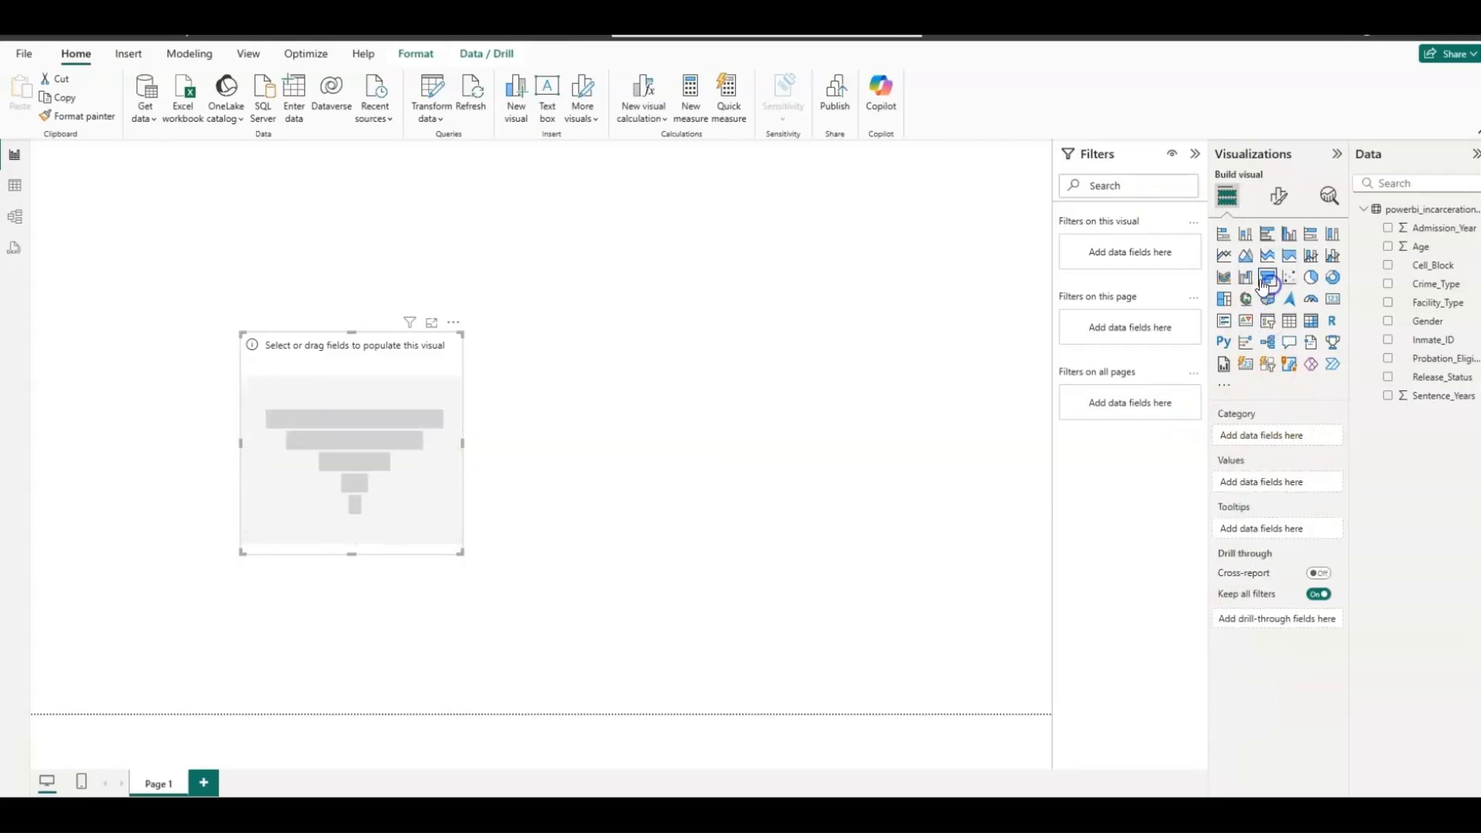
{"action": "left_click", "coordinate": [1246, 277]}
{"action": "left_click", "coordinate": [1224, 277]}
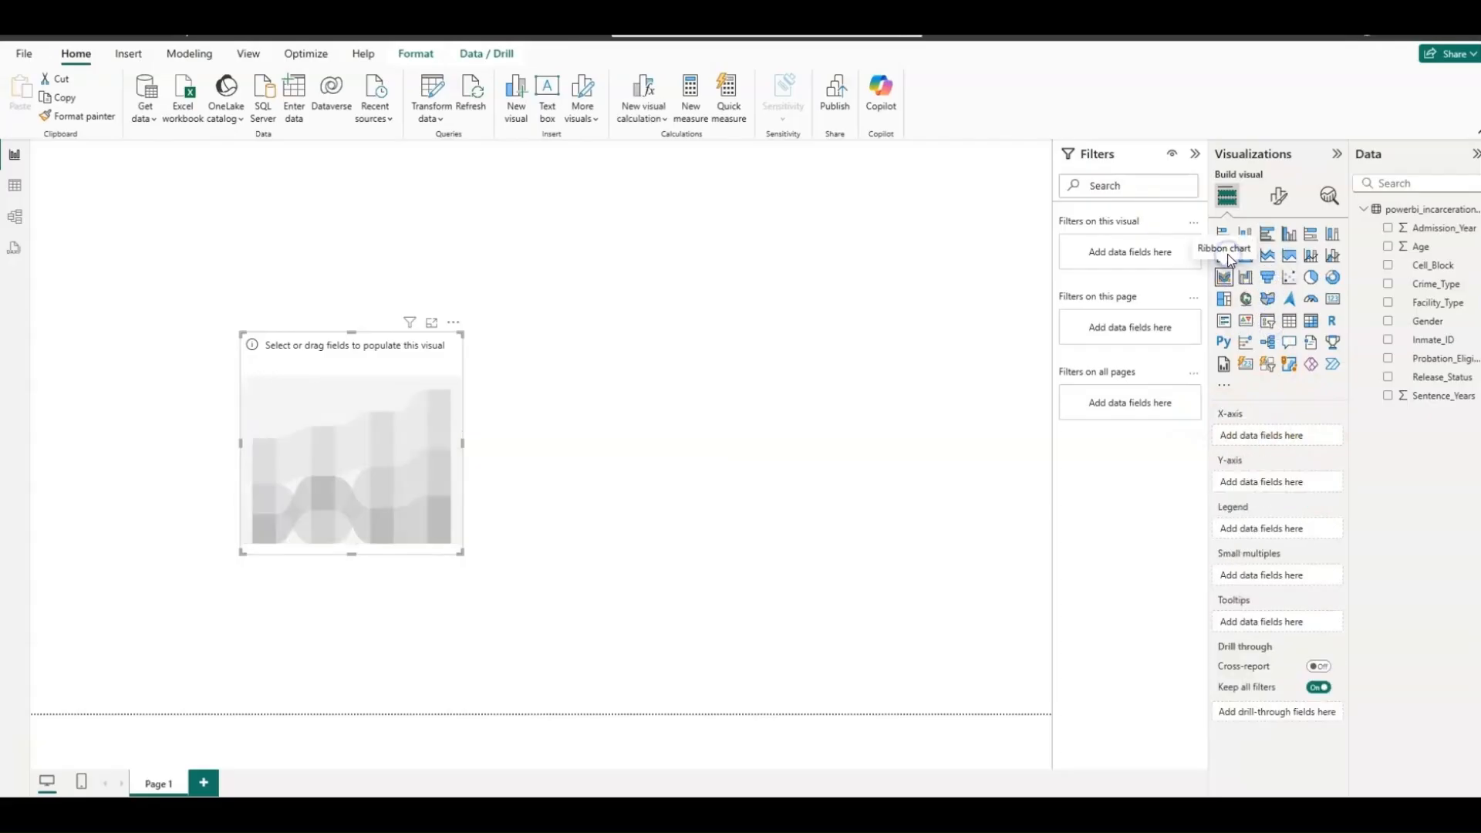
{"action": "left_click", "coordinate": [1267, 239]}
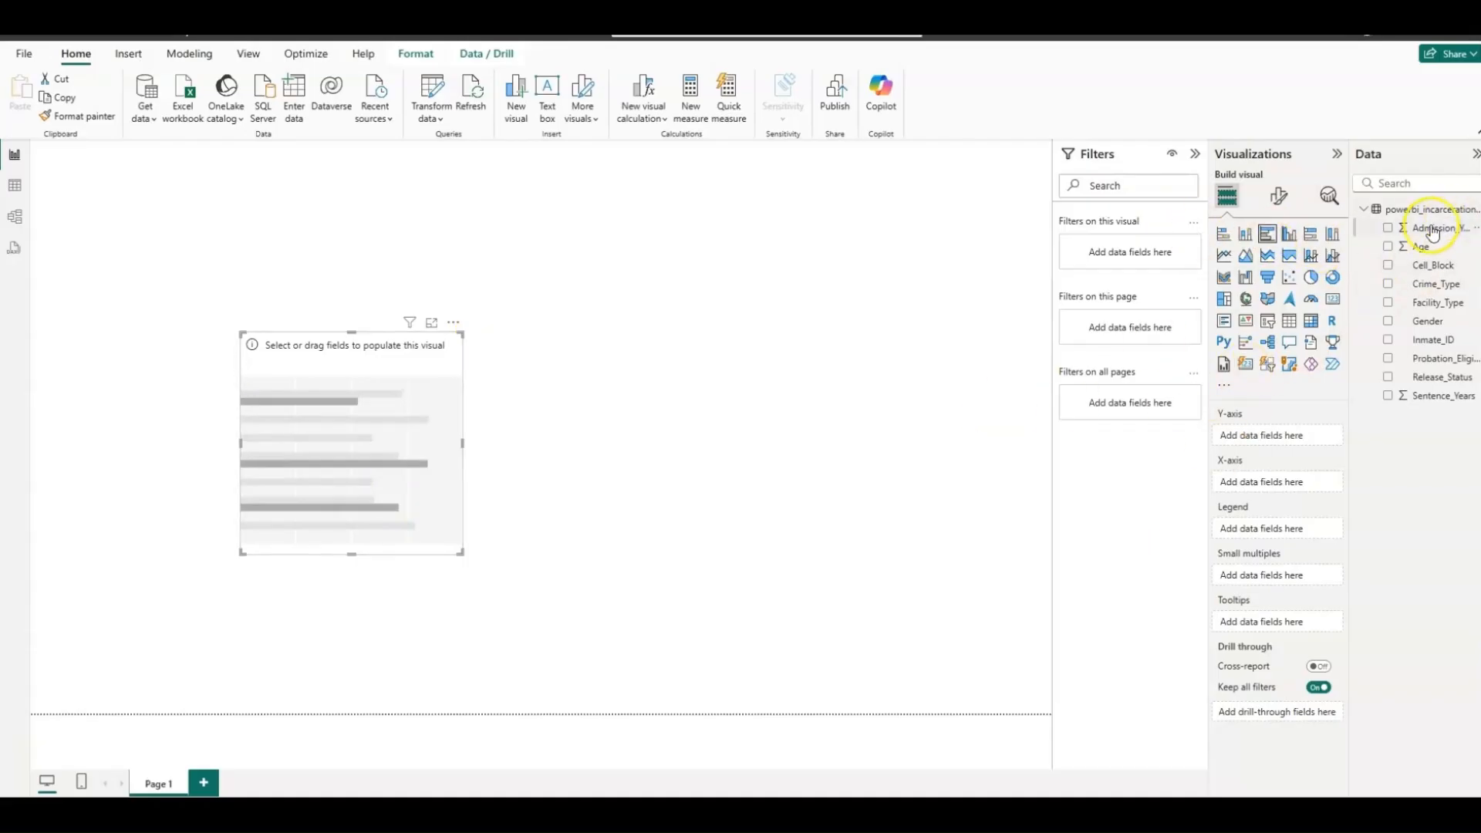
Step: Plot Crime_Type on the Y-axis against the count of Inmate_ID on the X-axis, and widen and reposition the chart near the page's upper centre
{"action": "left_click_drag", "start_coordinate": [1432, 291], "coordinate": [1291, 442]}
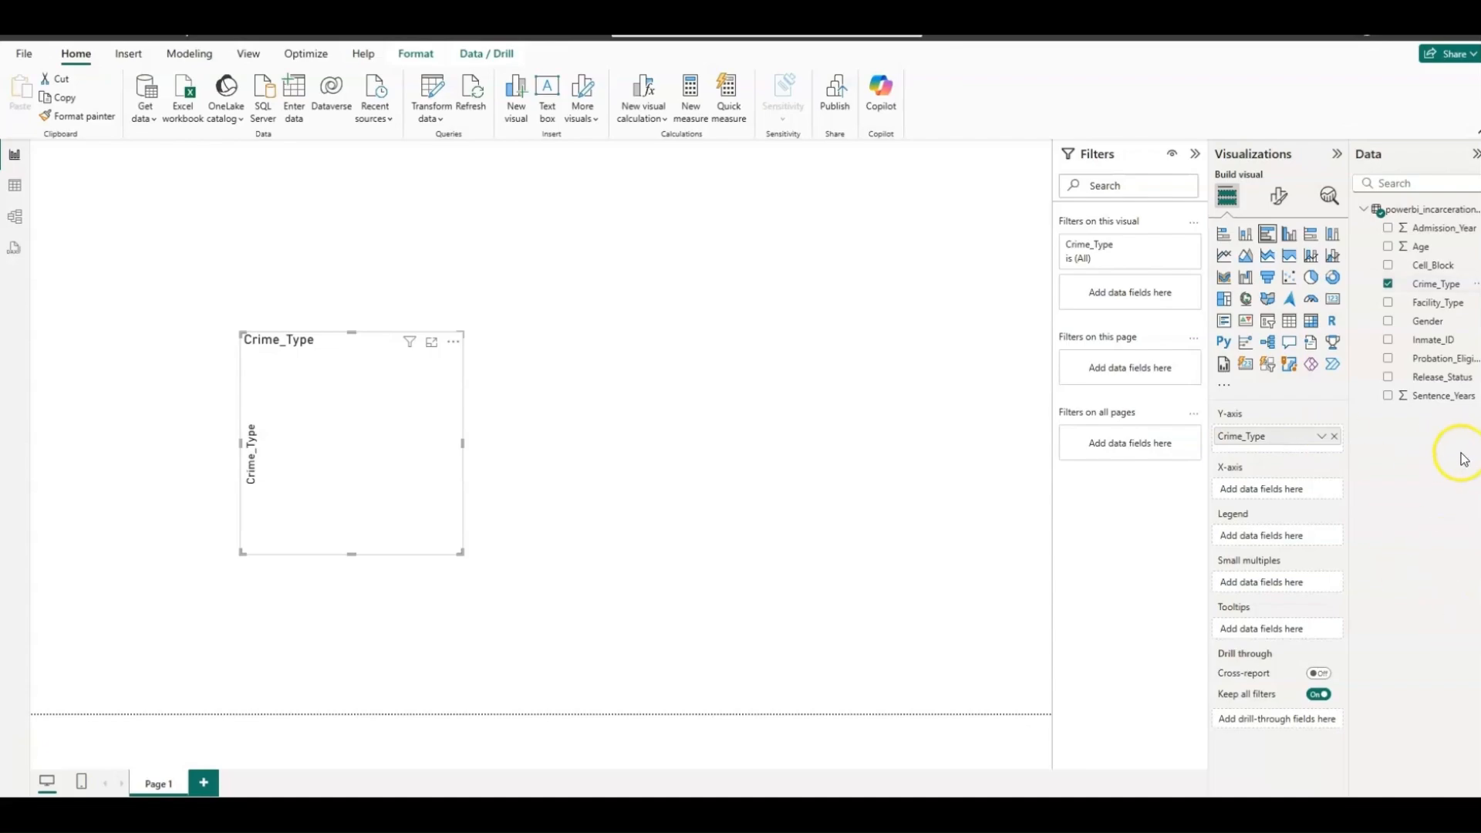
{"action": "left_click_drag", "start_coordinate": [1442, 343], "coordinate": [1300, 491]}
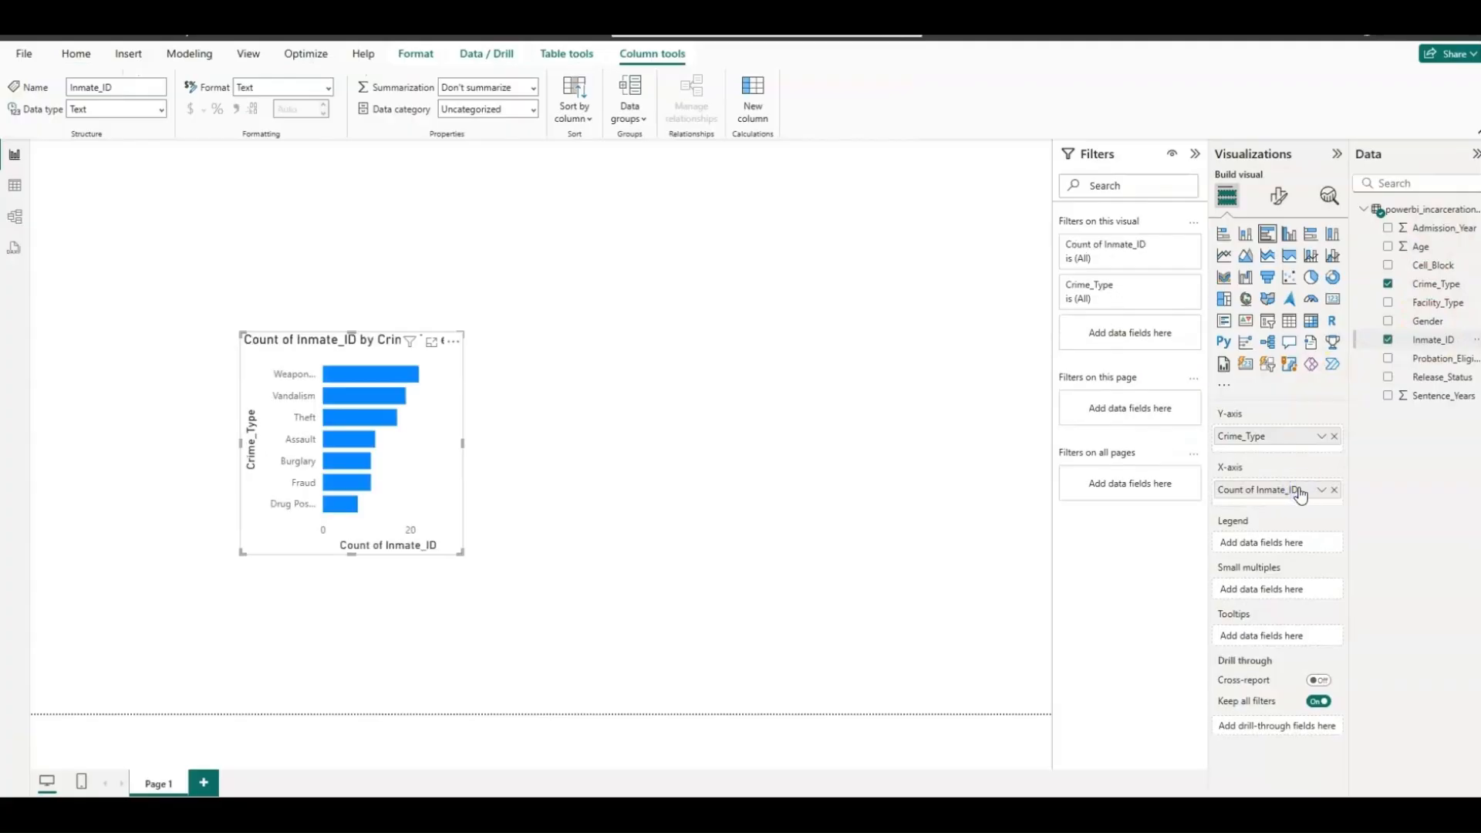
{"action": "left_click_drag", "start_coordinate": [461, 552], "coordinate": [771, 558]}
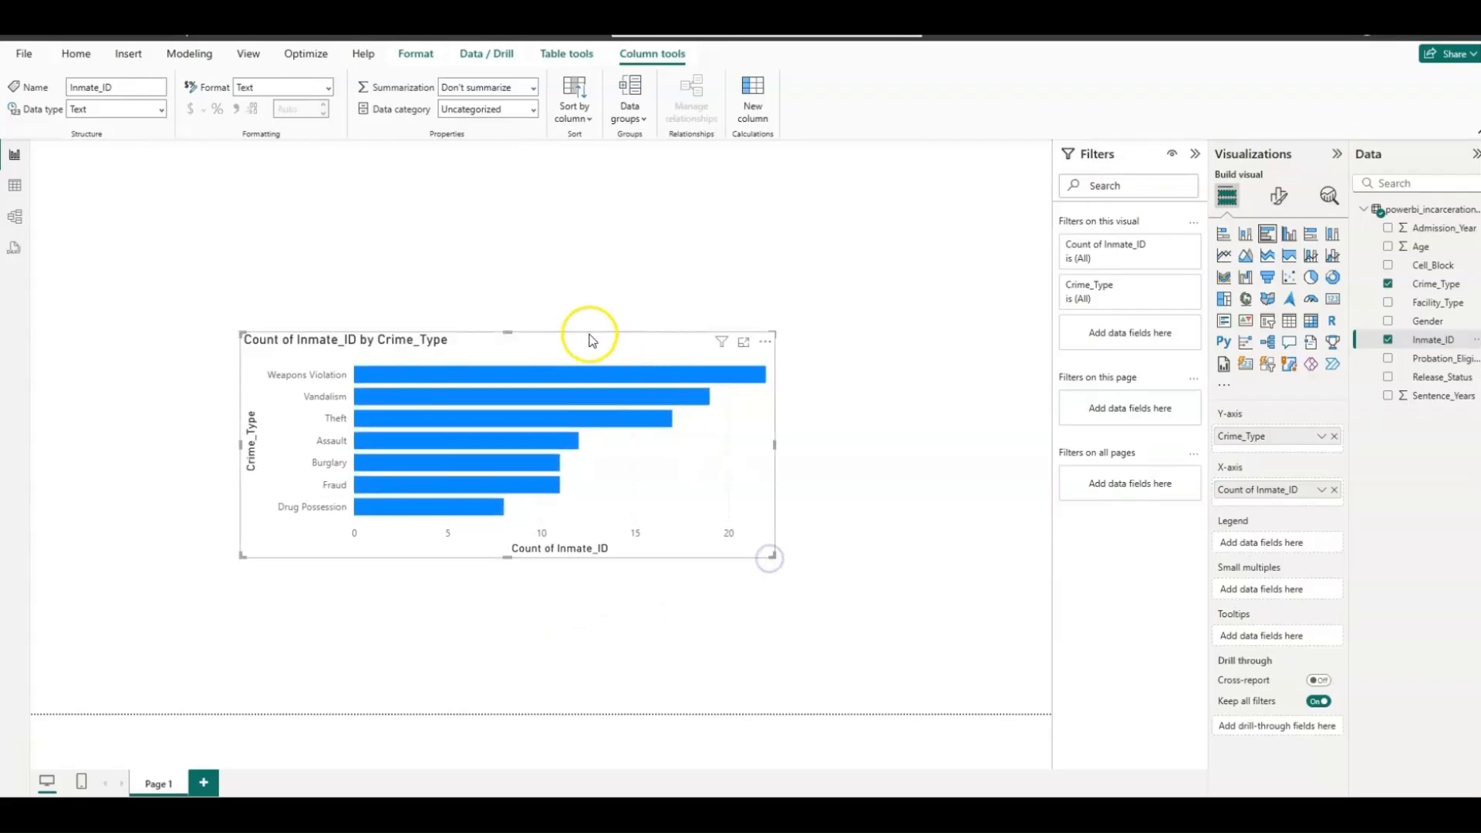
{"action": "left_click_drag", "start_coordinate": [589, 334], "coordinate": [653, 269]}
{"action": "left_click_drag", "start_coordinate": [832, 492], "coordinate": [787, 476]}
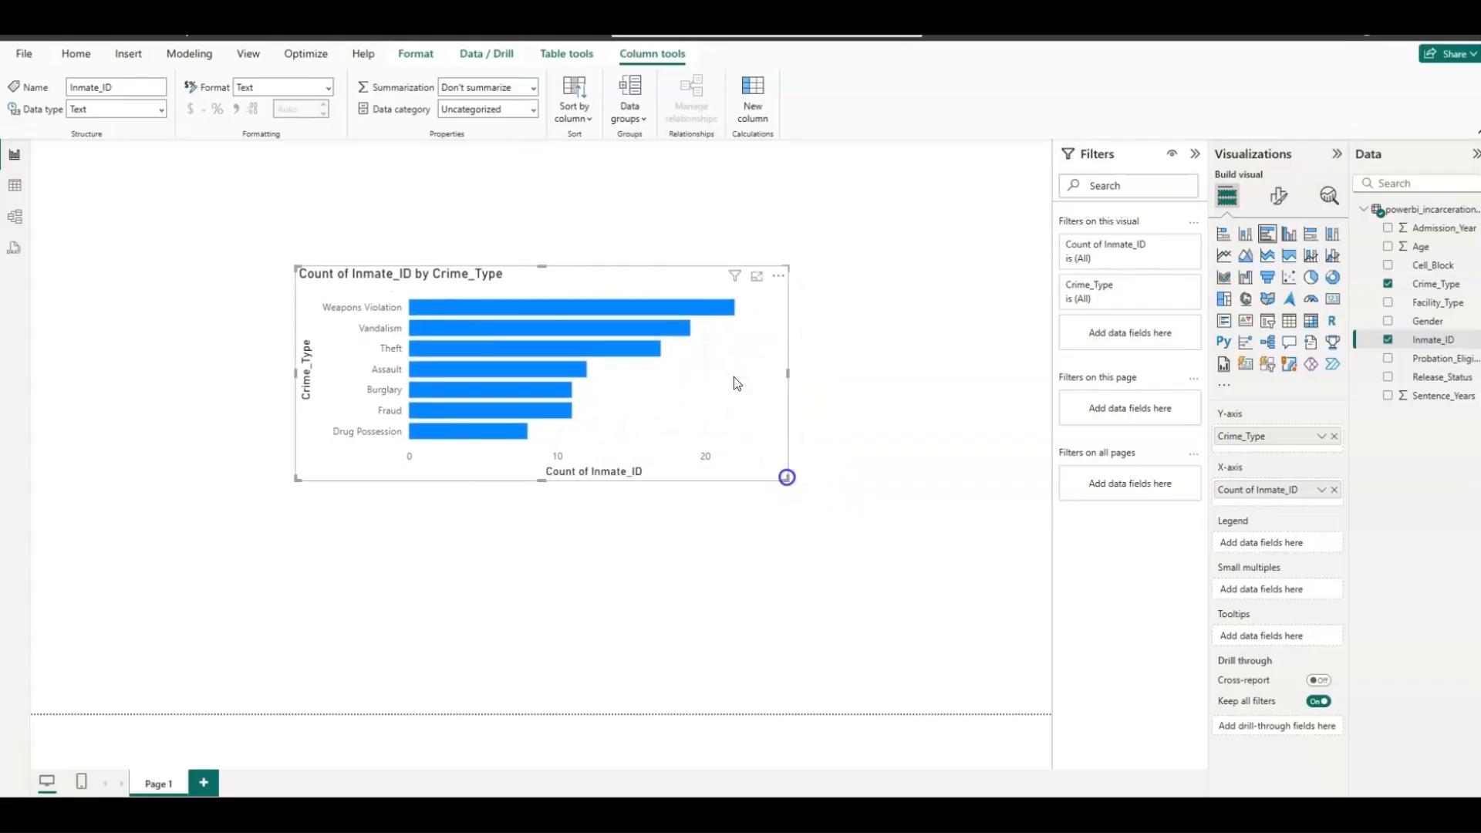
{"action": "left_click_drag", "start_coordinate": [674, 280], "coordinate": [723, 290]}
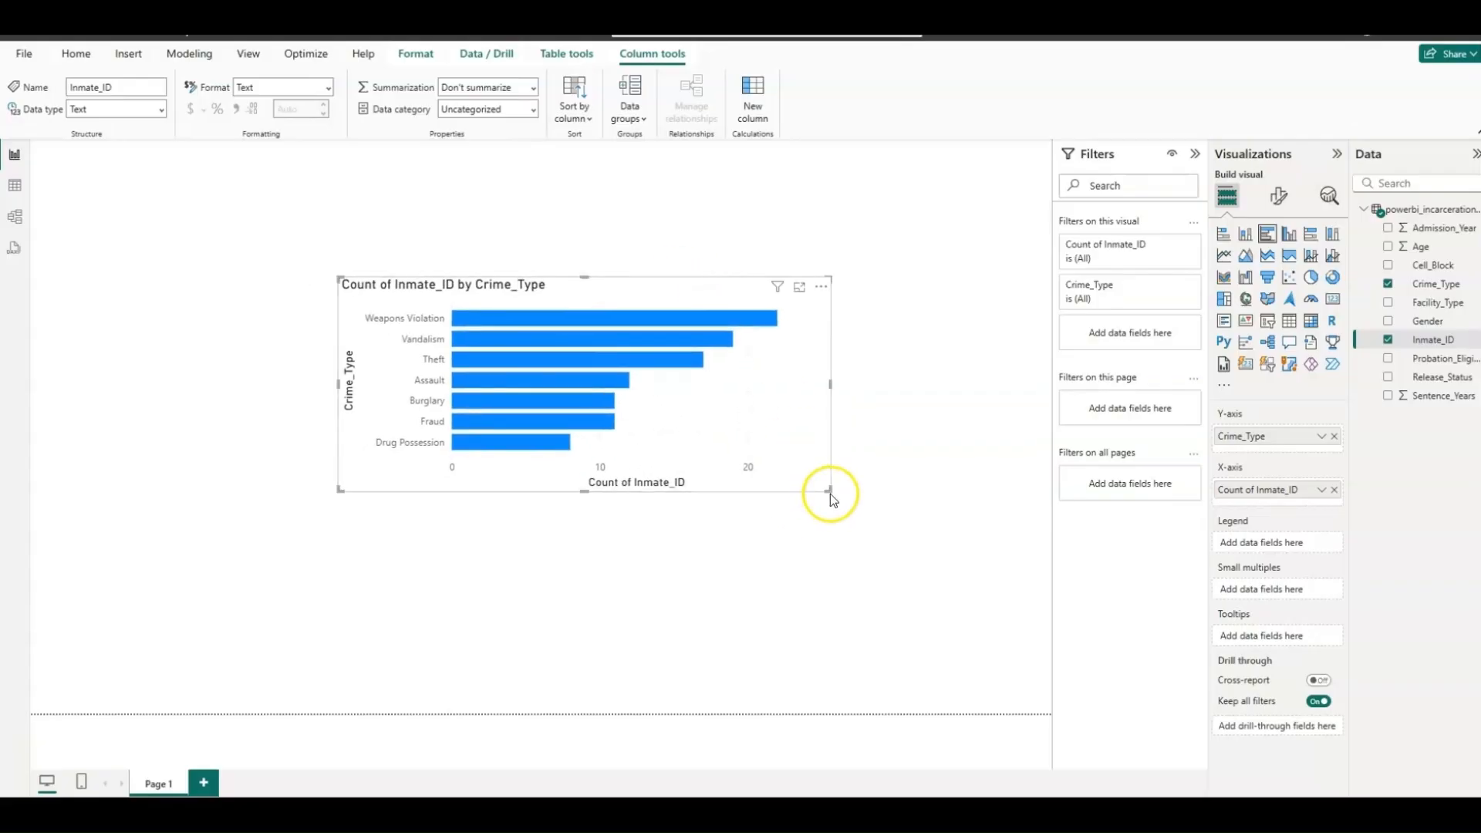
{"action": "left_click_drag", "start_coordinate": [831, 494], "coordinate": [819, 491]}
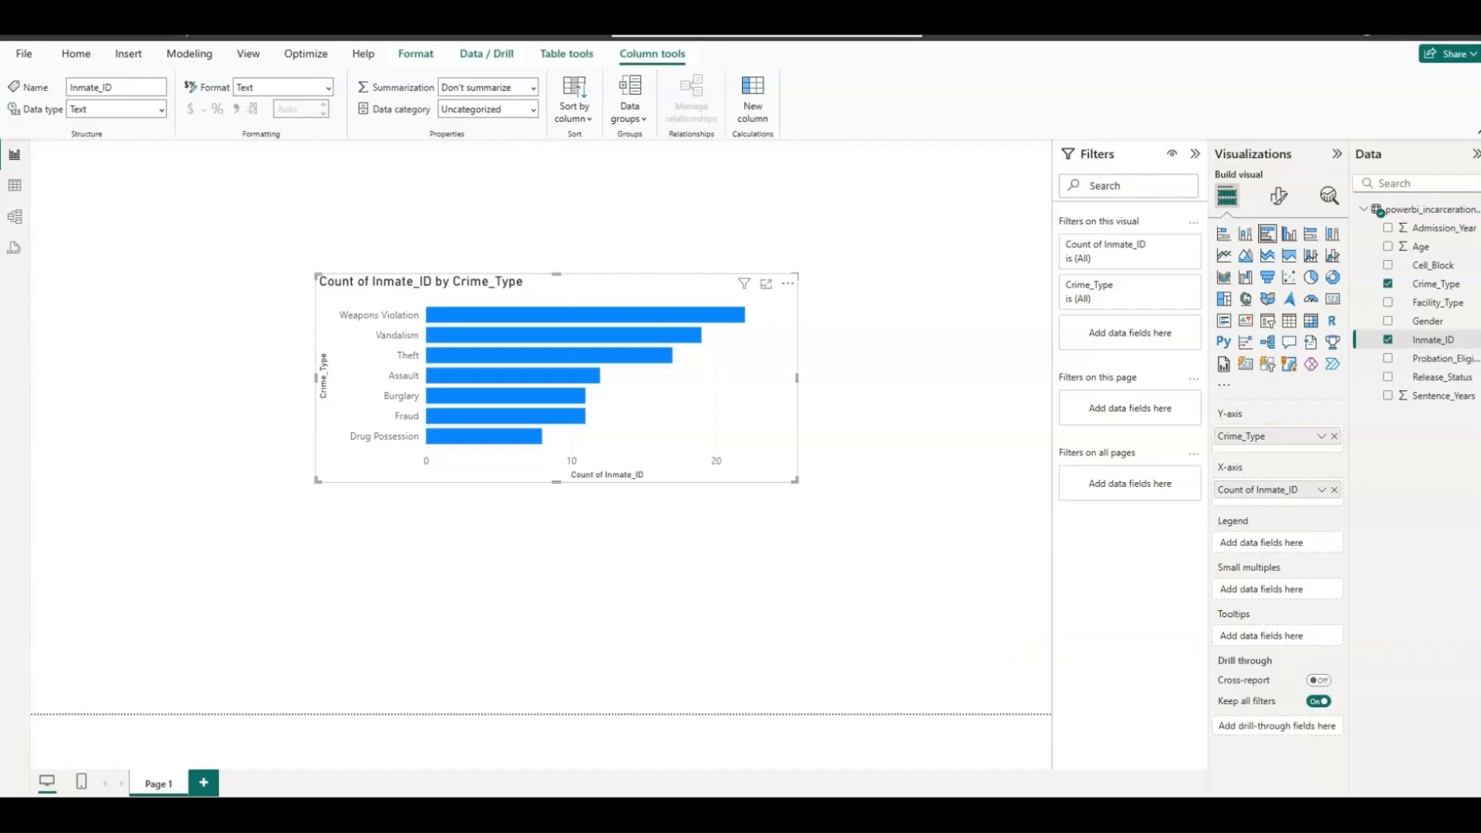
Step: Try the crime type visual as a donut chart and switch it back to a clustered bar chart
{"action": "left_click", "coordinate": [1334, 279]}
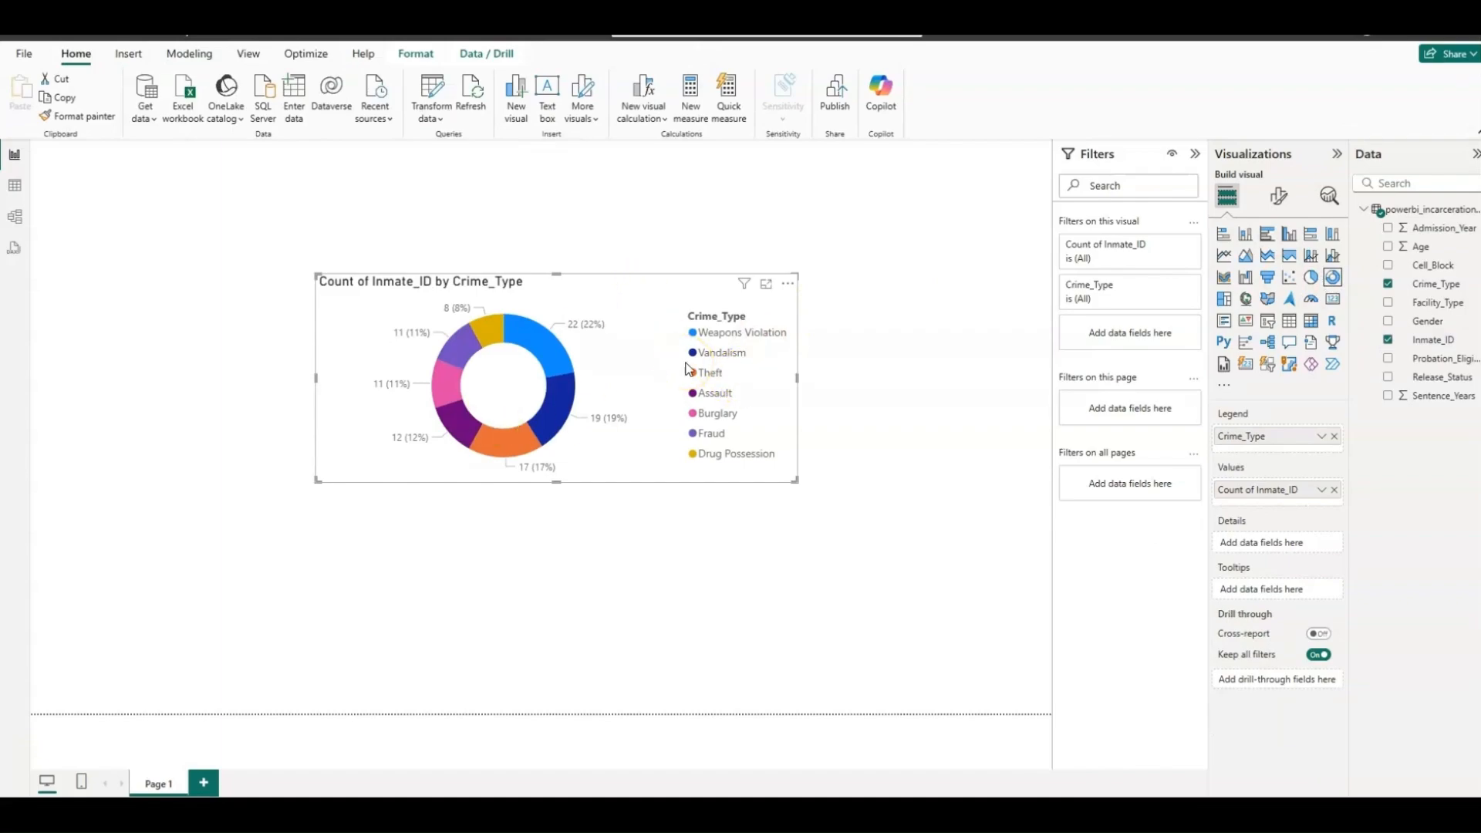
{"action": "left_click", "coordinate": [1268, 235]}
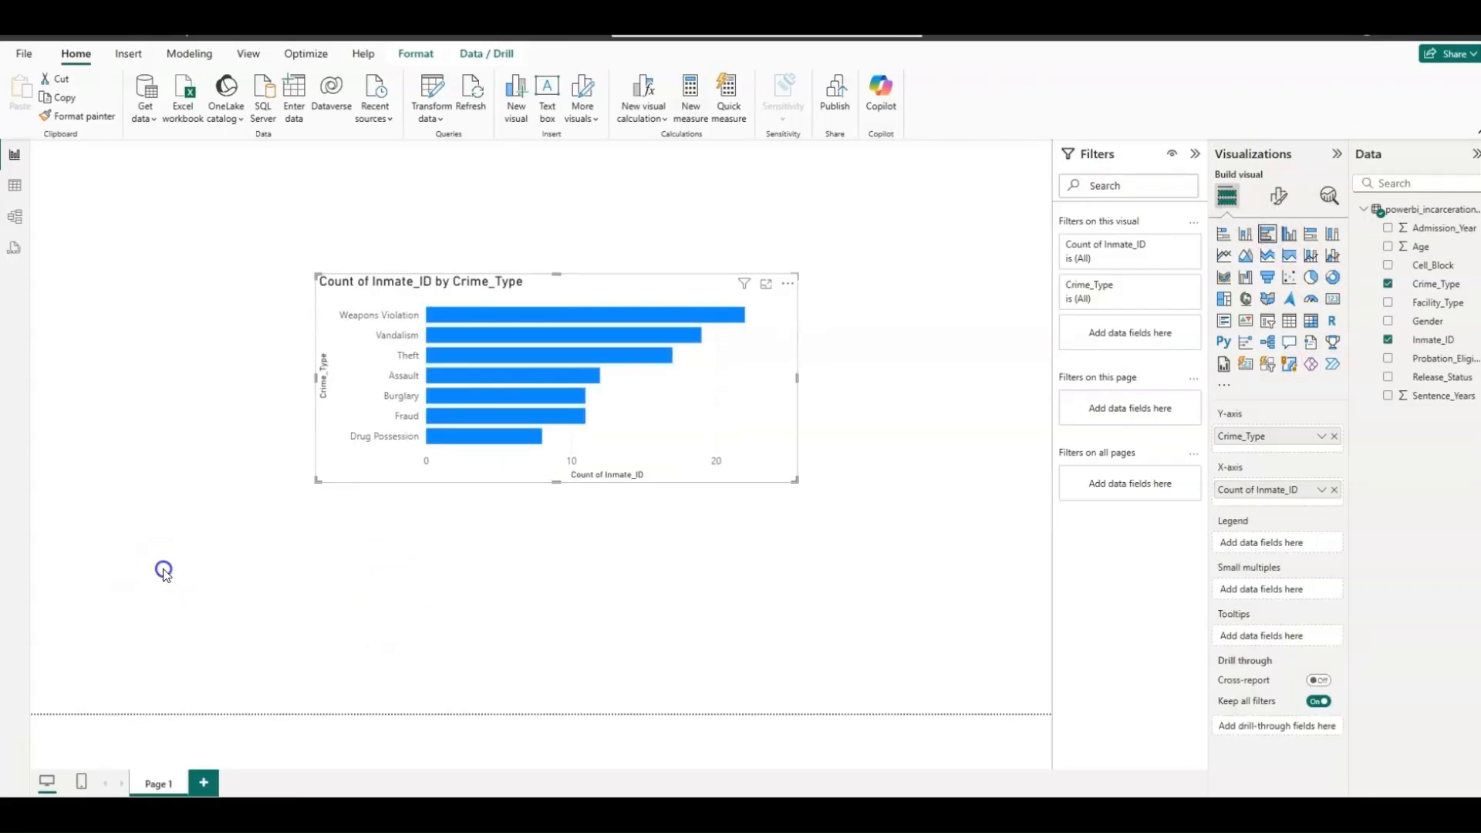
Step: Add an empty donut chart below the crime type bar chart and enlarge it
{"action": "left_click", "coordinate": [164, 571]}
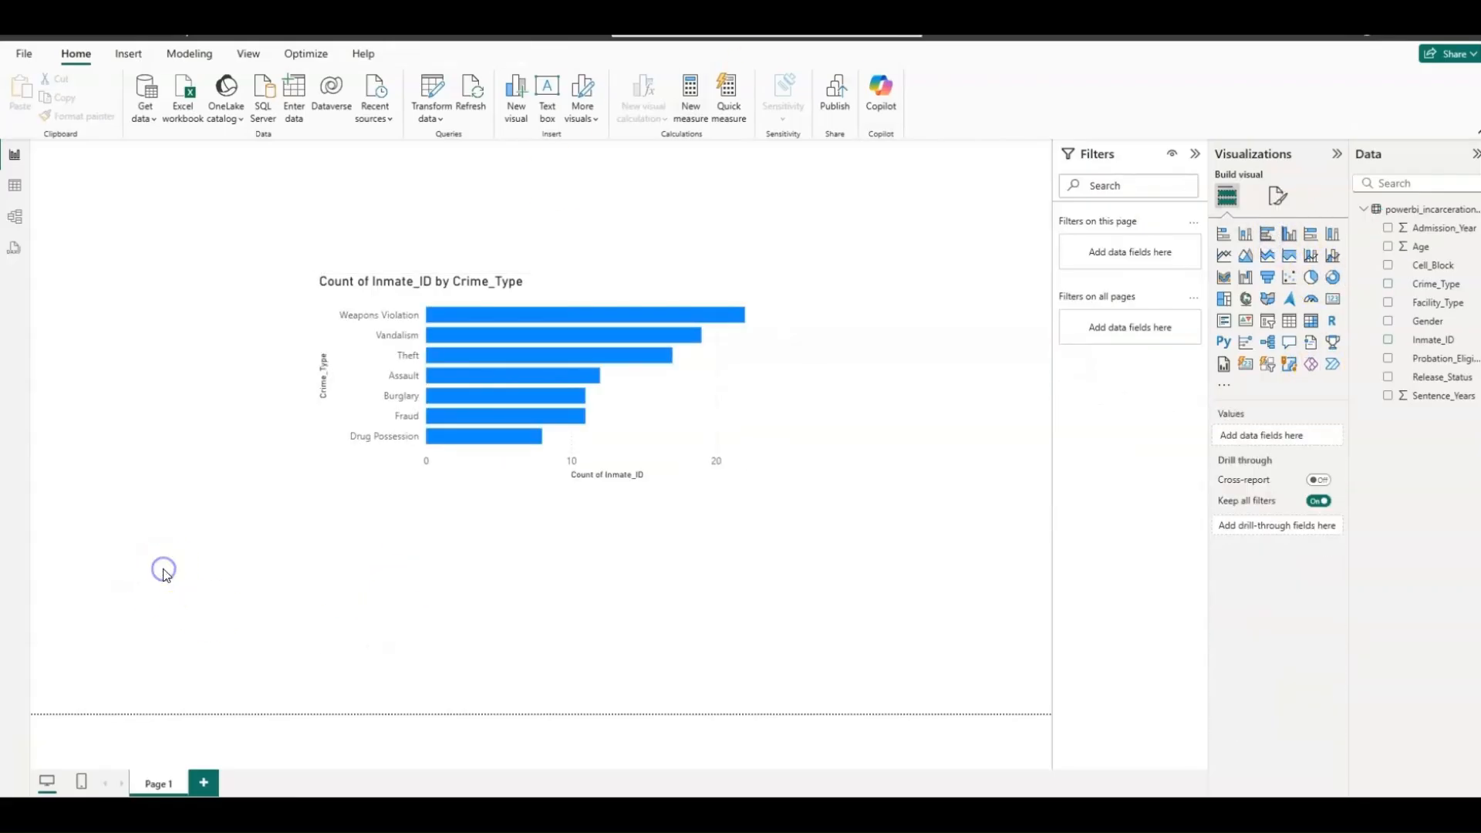
{"action": "left_click", "coordinate": [1338, 280]}
{"action": "left_click_drag", "start_coordinate": [205, 253], "coordinate": [297, 585]}
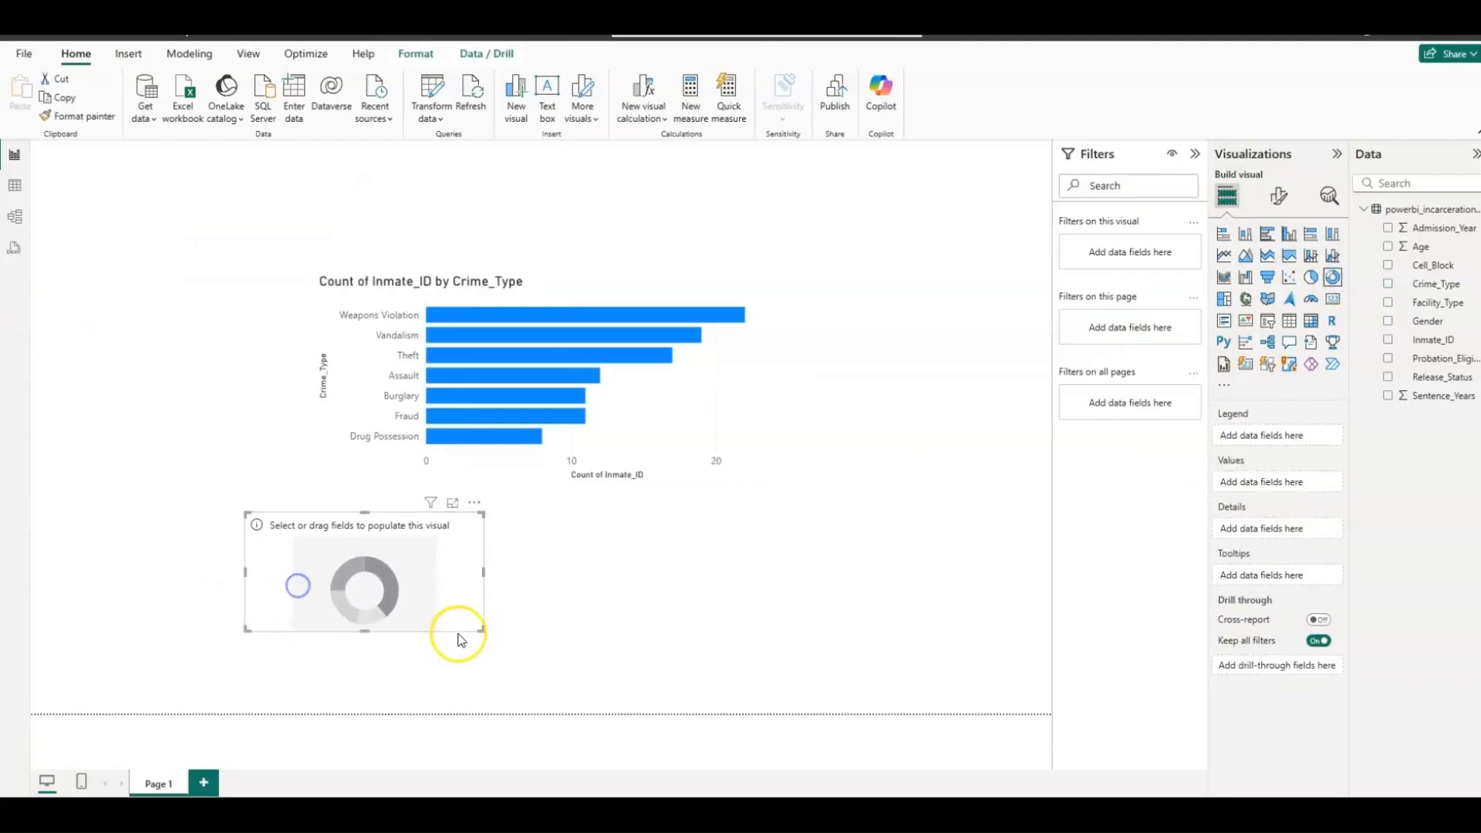
{"action": "left_click_drag", "start_coordinate": [481, 630], "coordinate": [517, 684]}
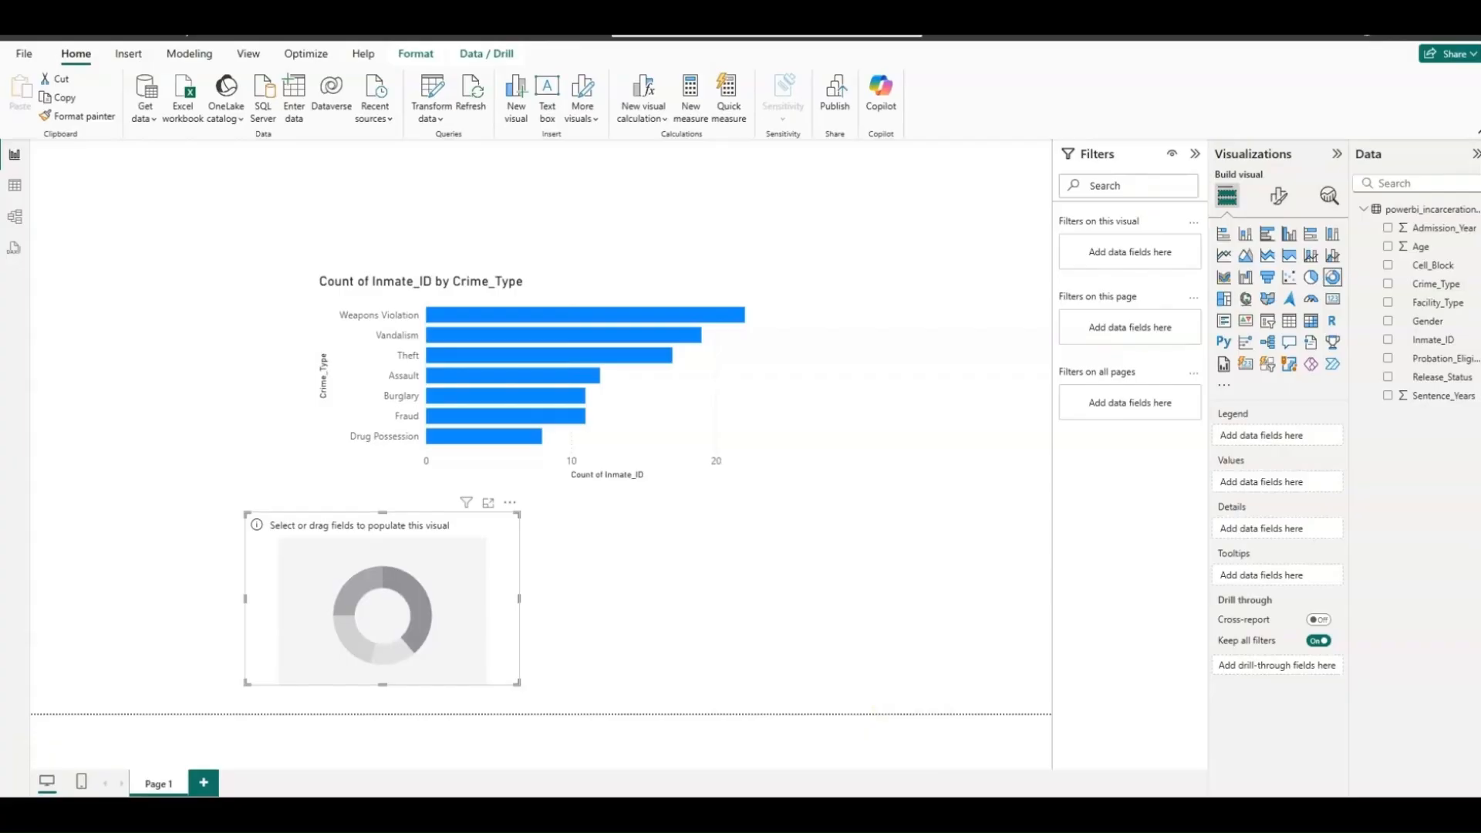
Step: Set Facility_Type as the donut chart's legend and the count of Inmate_ID as its values, and widen the chart
{"action": "left_click_drag", "start_coordinate": [1434, 303], "coordinate": [1287, 436]}
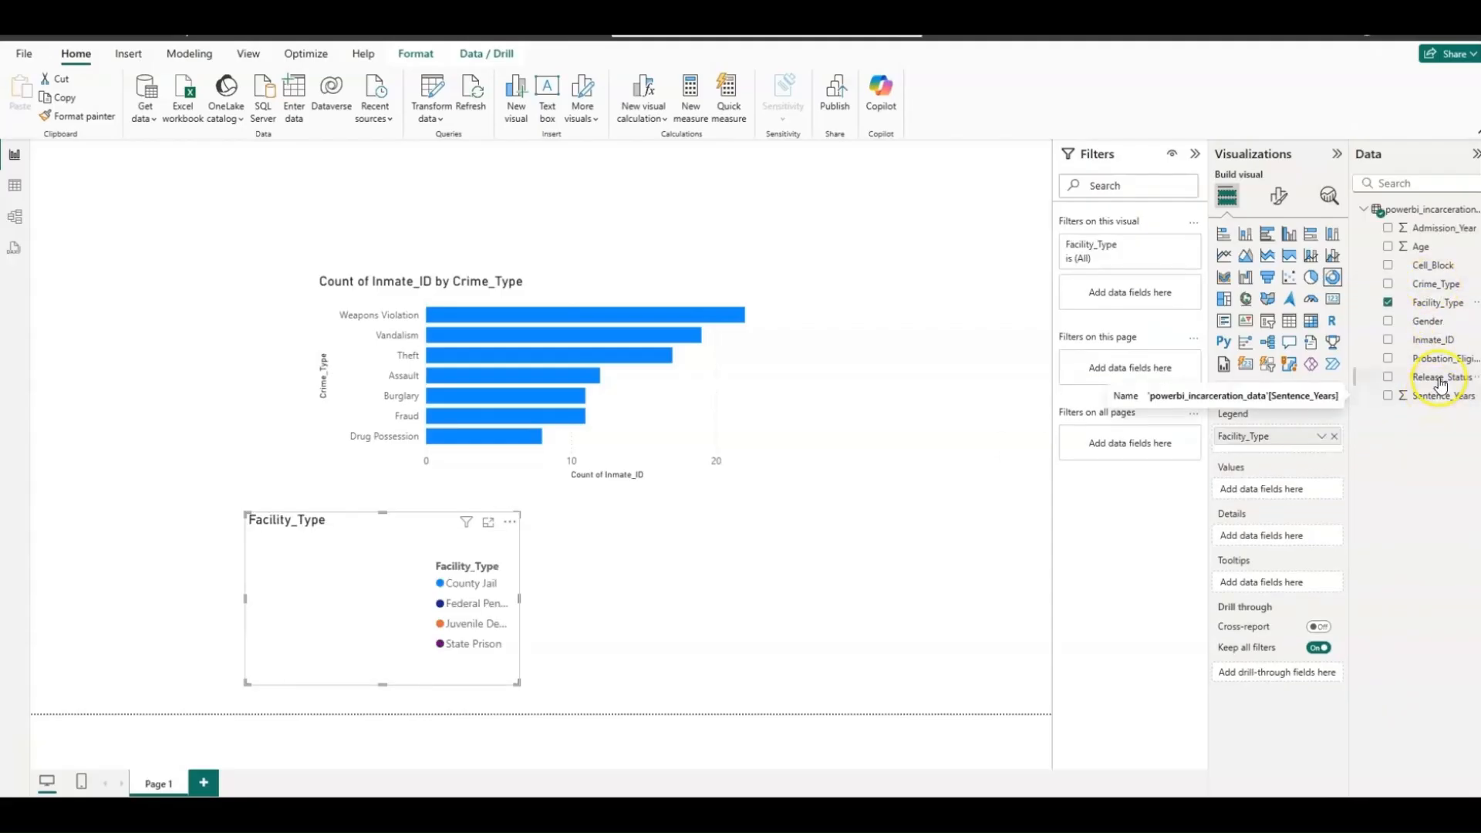
{"action": "left_click_drag", "start_coordinate": [1439, 341], "coordinate": [1283, 489]}
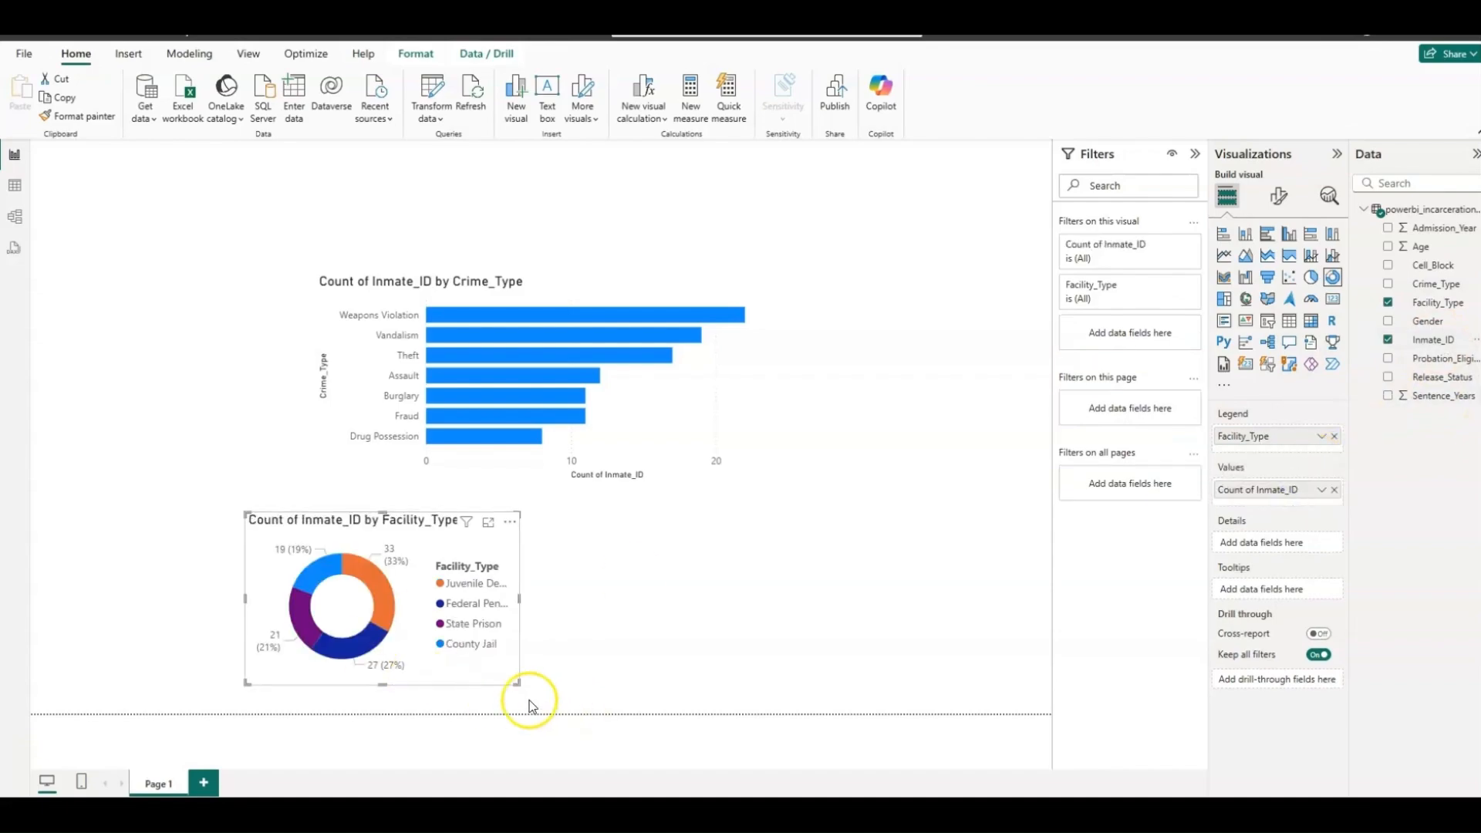
{"action": "left_click_drag", "start_coordinate": [516, 682], "coordinate": [637, 674]}
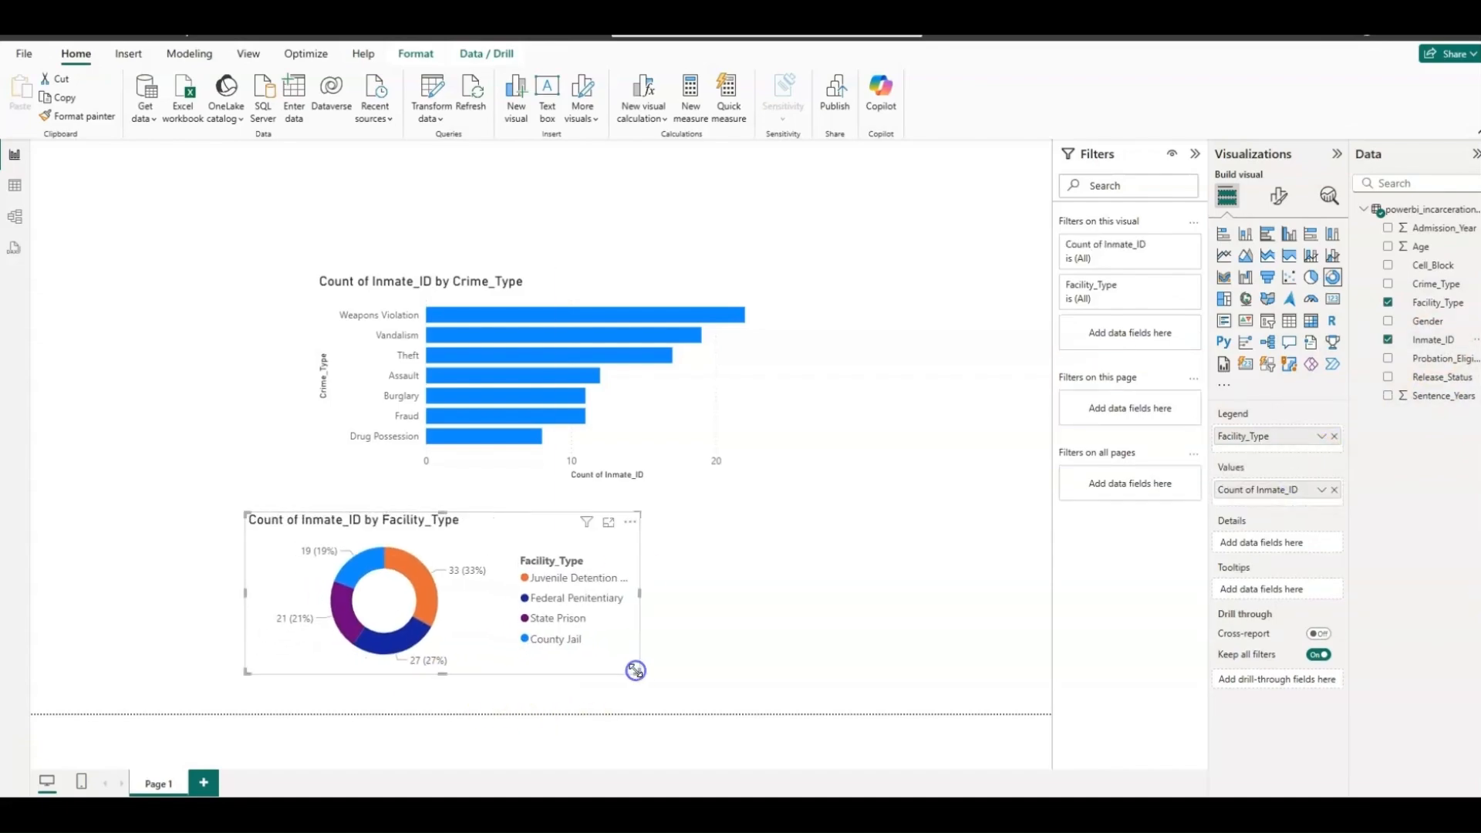
{"action": "mouse_move", "coordinate": [513, 538]}
{"action": "left_mouse_down"}
{"action": "mouse_move", "coordinate": [538, 546]}
{"action": "mouse_move", "coordinate": [515, 542]}
{"action": "left_mouse_up"}
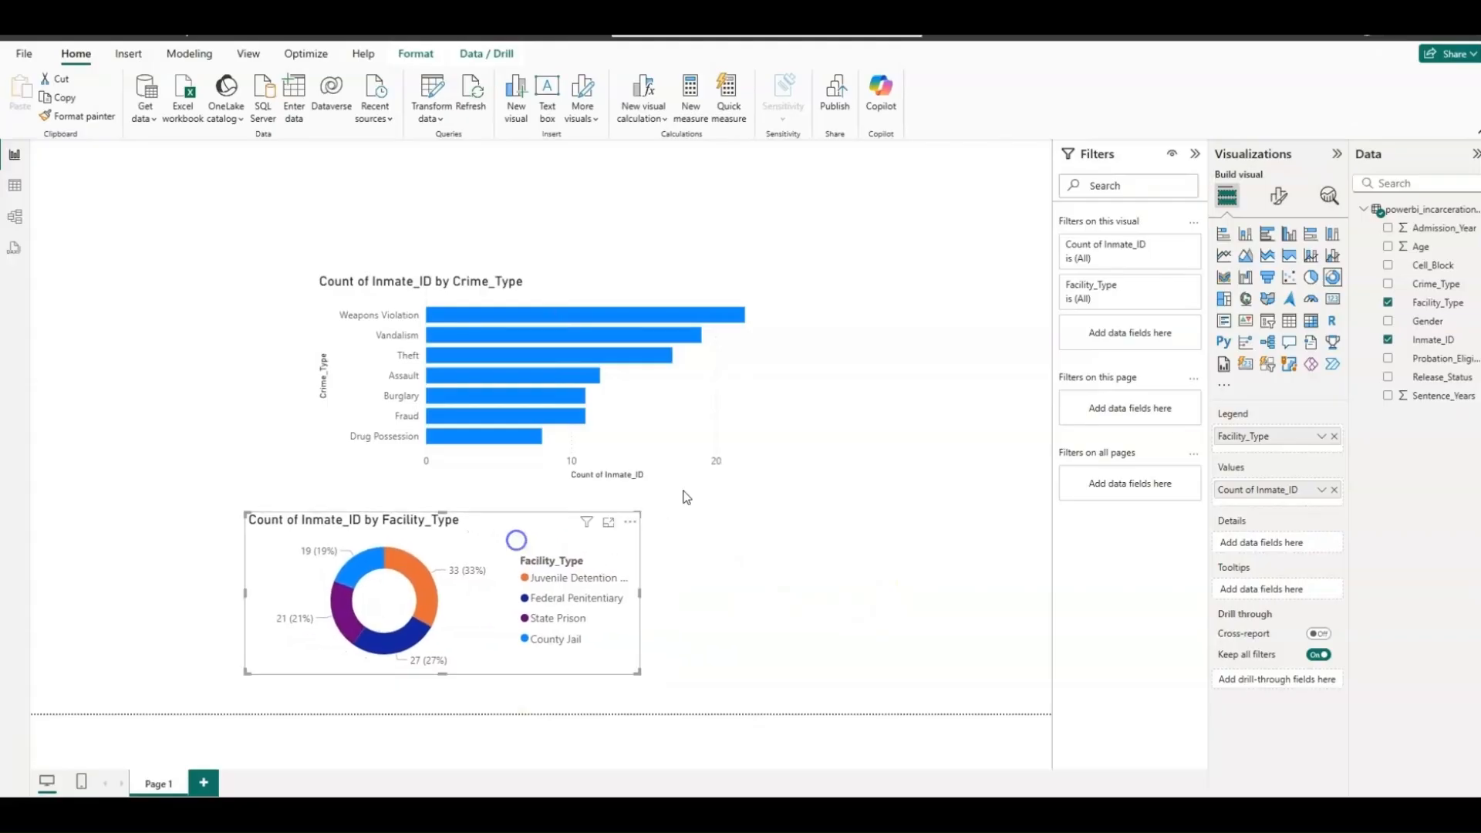
Step: Convert the facility type donut to a pie chart and reposition it below the bar chart
{"action": "left_click", "coordinate": [1312, 279]}
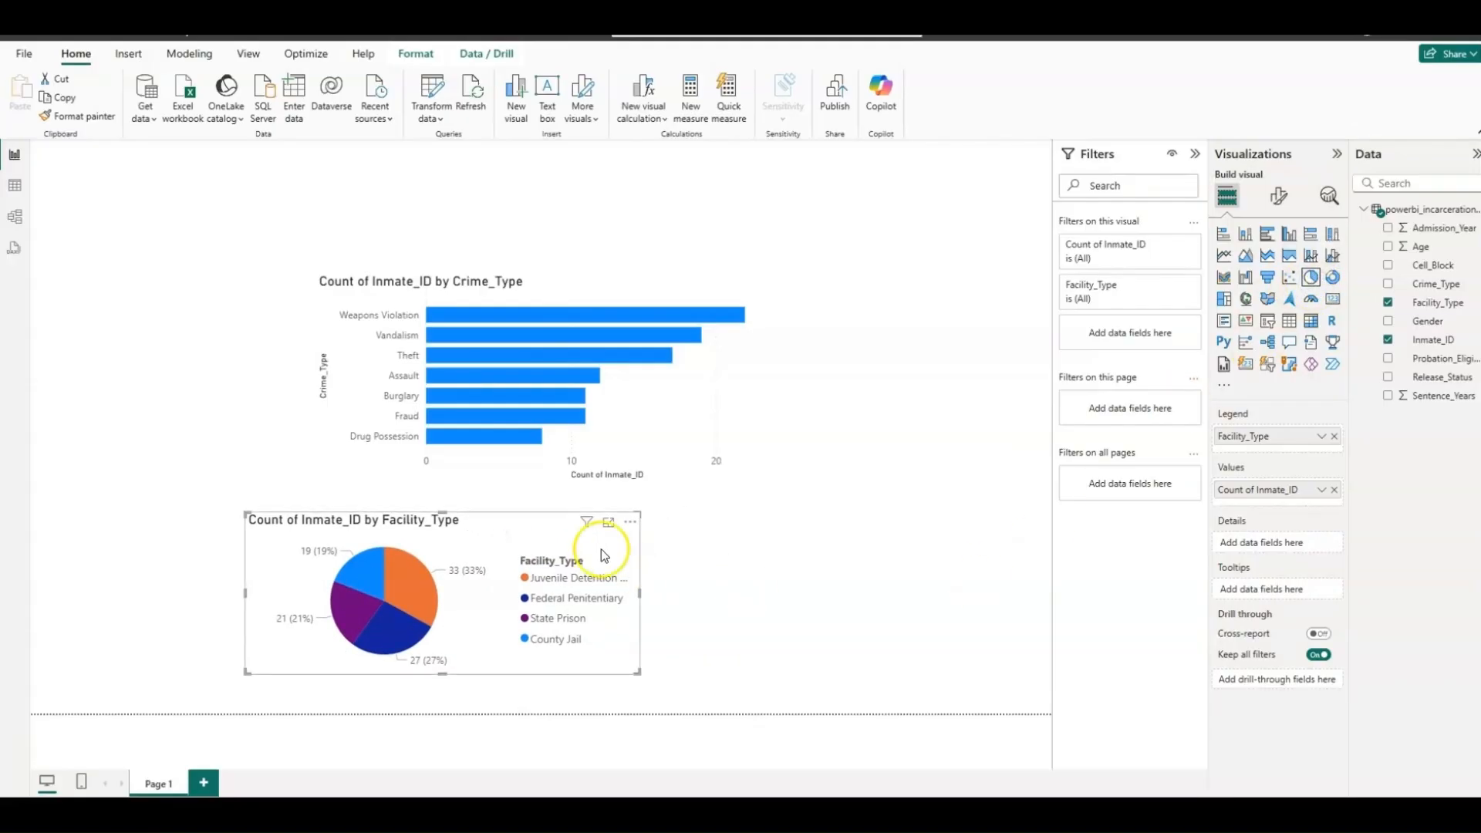
{"action": "left_click_drag", "start_coordinate": [496, 534], "coordinate": [510, 539]}
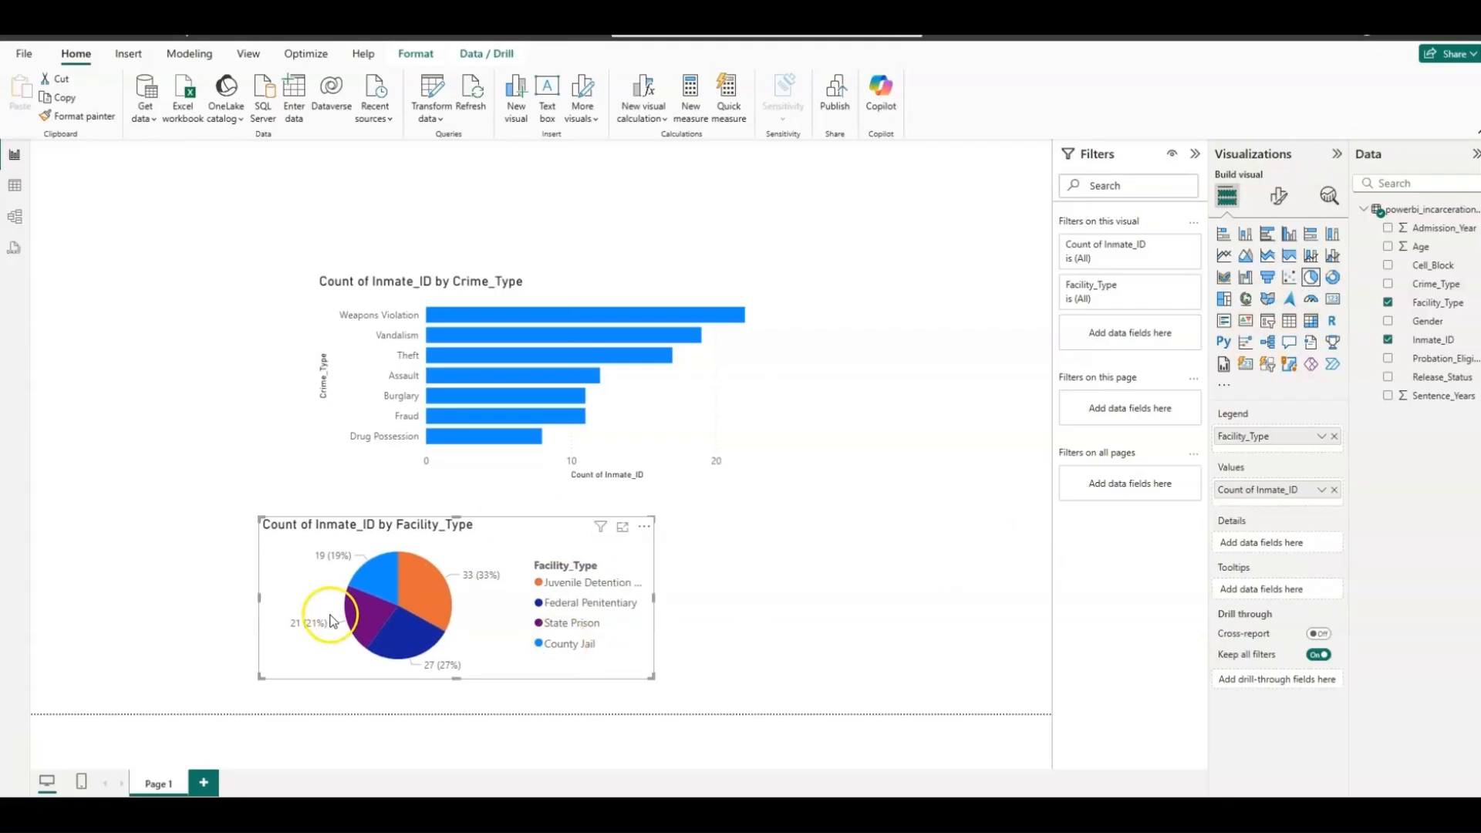
{"action": "left_click", "coordinate": [684, 634]}
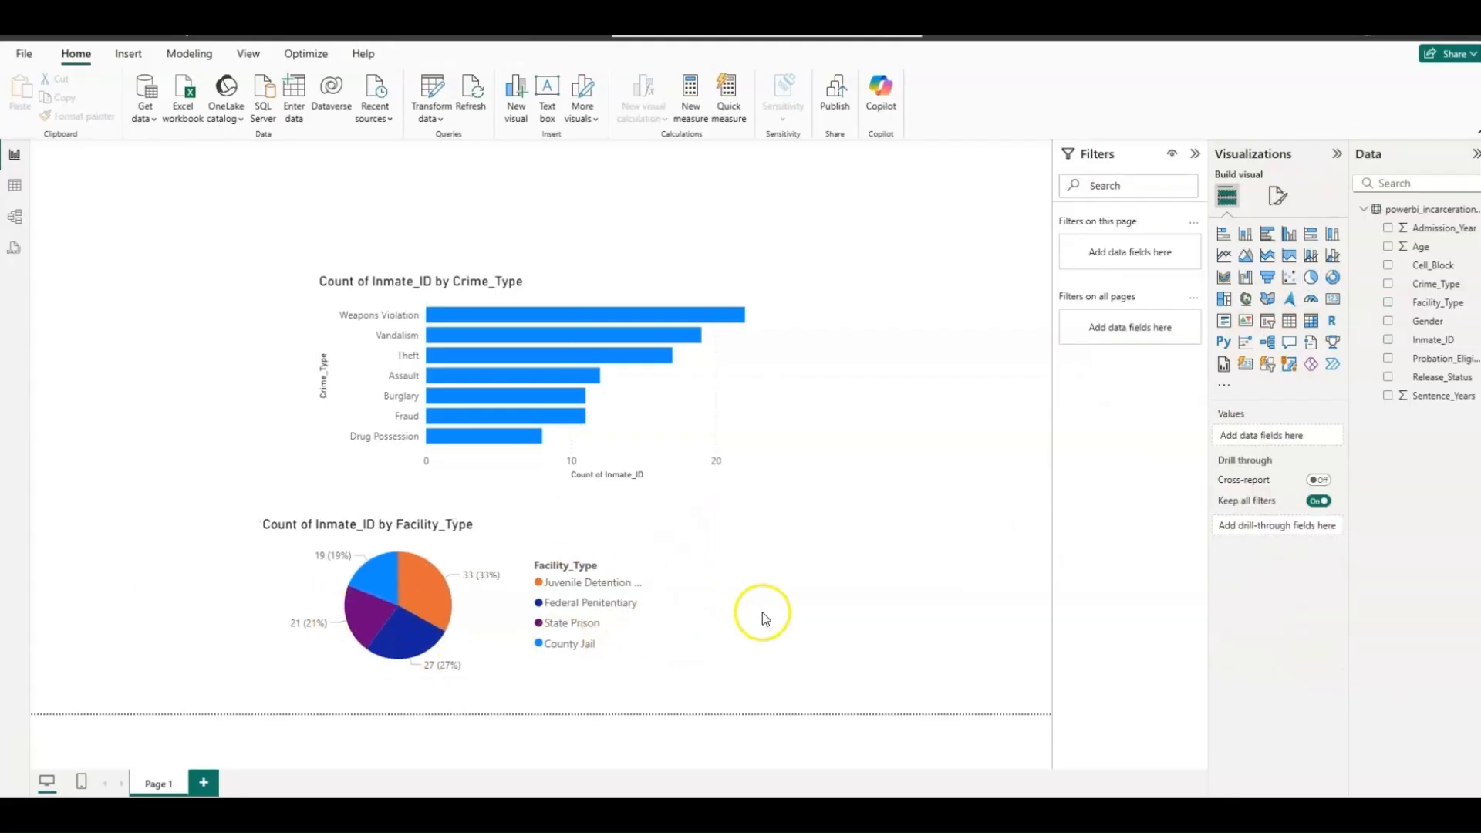
{"action": "left_click", "coordinate": [1044, 596]}
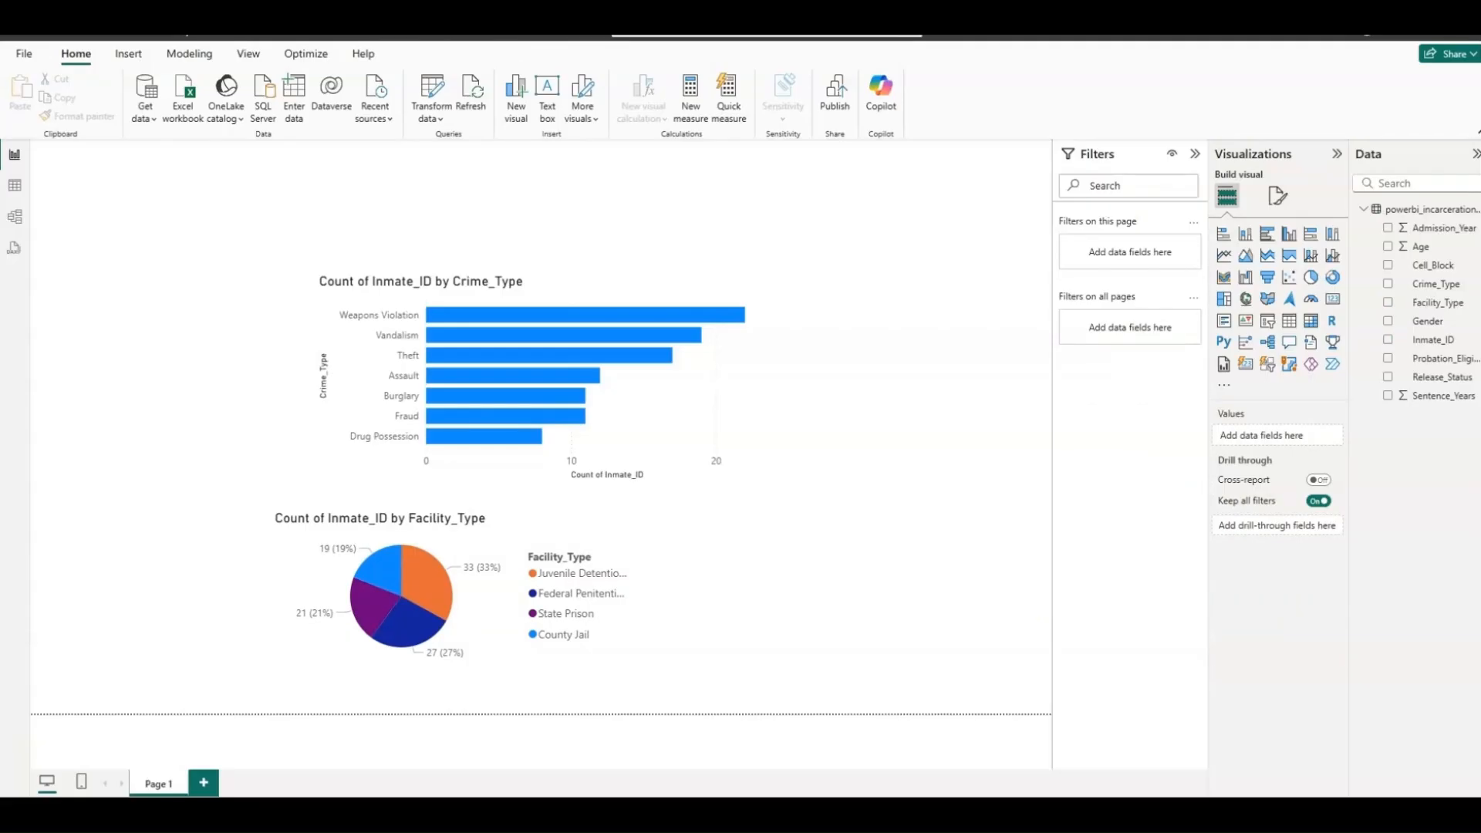
Step: Add an empty line chart beside the facility type pie chart and resize it to fill the remaining page width
{"action": "left_click", "coordinate": [1227, 255]}
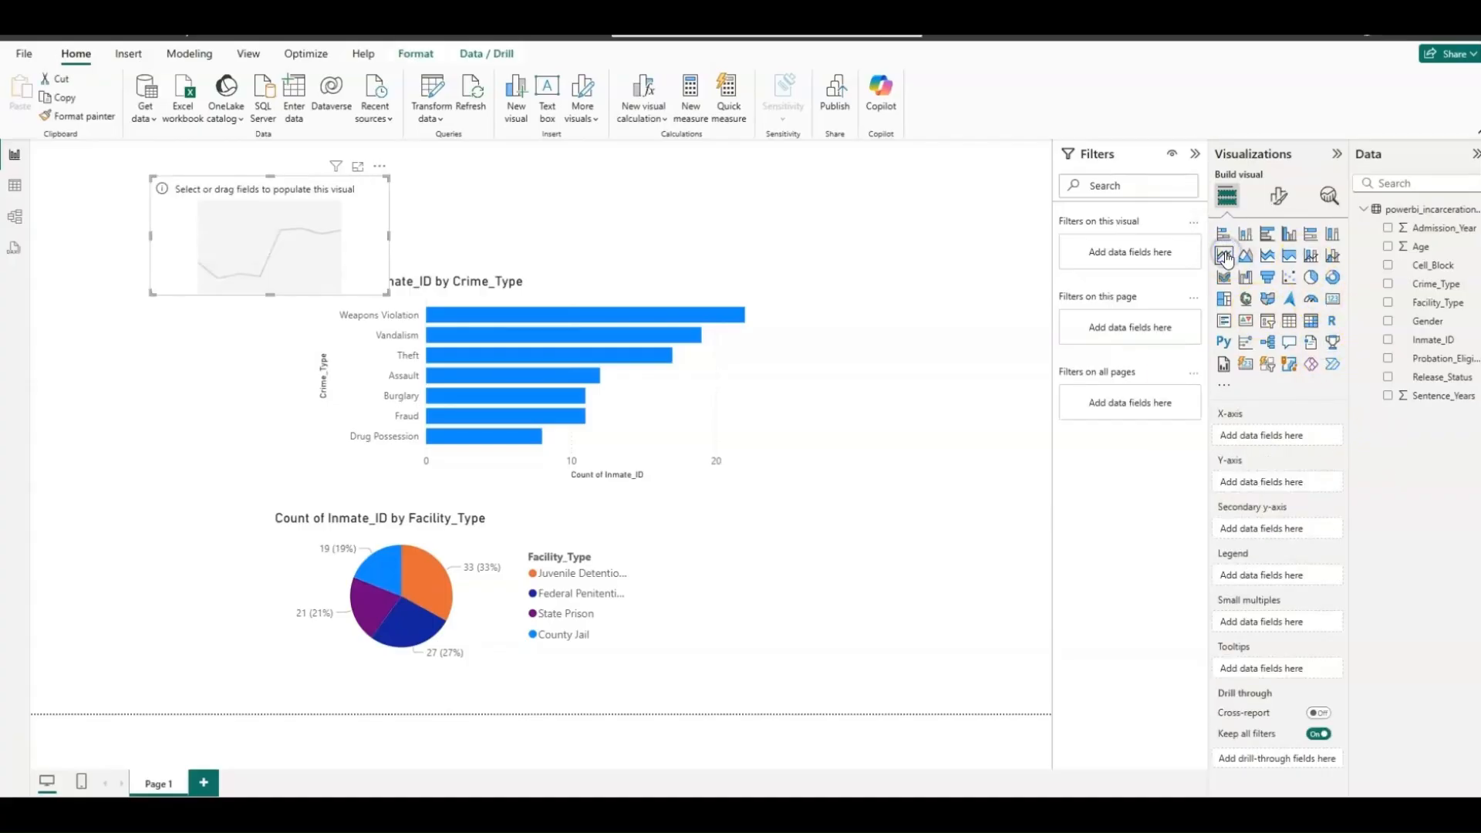
{"action": "left_click_drag", "start_coordinate": [252, 224], "coordinate": [761, 561]}
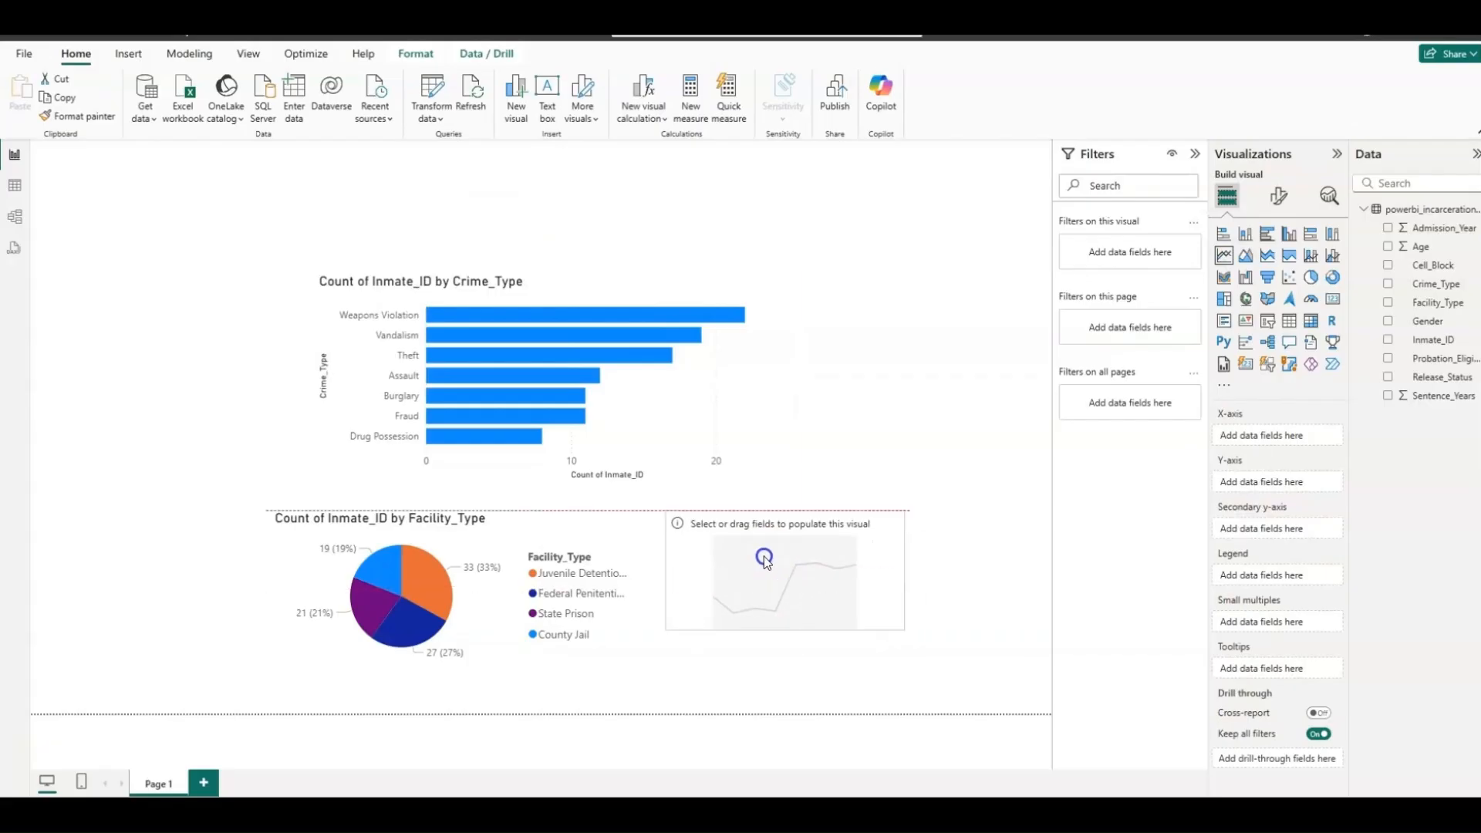
{"action": "left_click_drag", "start_coordinate": [895, 624], "coordinate": [1031, 693]}
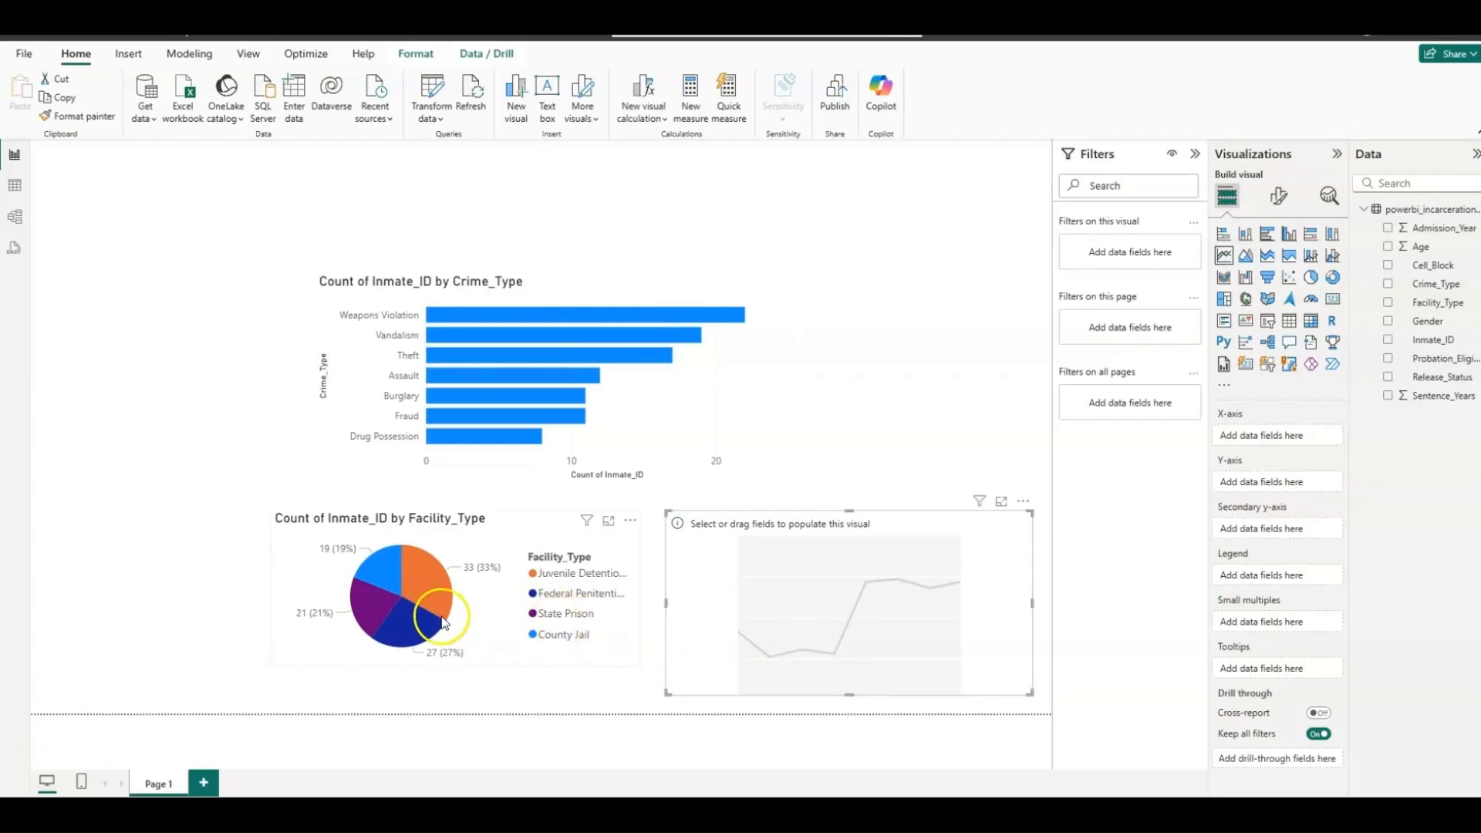
{"action": "left_click_drag", "start_coordinate": [850, 695], "coordinate": [850, 677]}
{"action": "left_click_drag", "start_coordinate": [914, 615], "coordinate": [909, 614]}
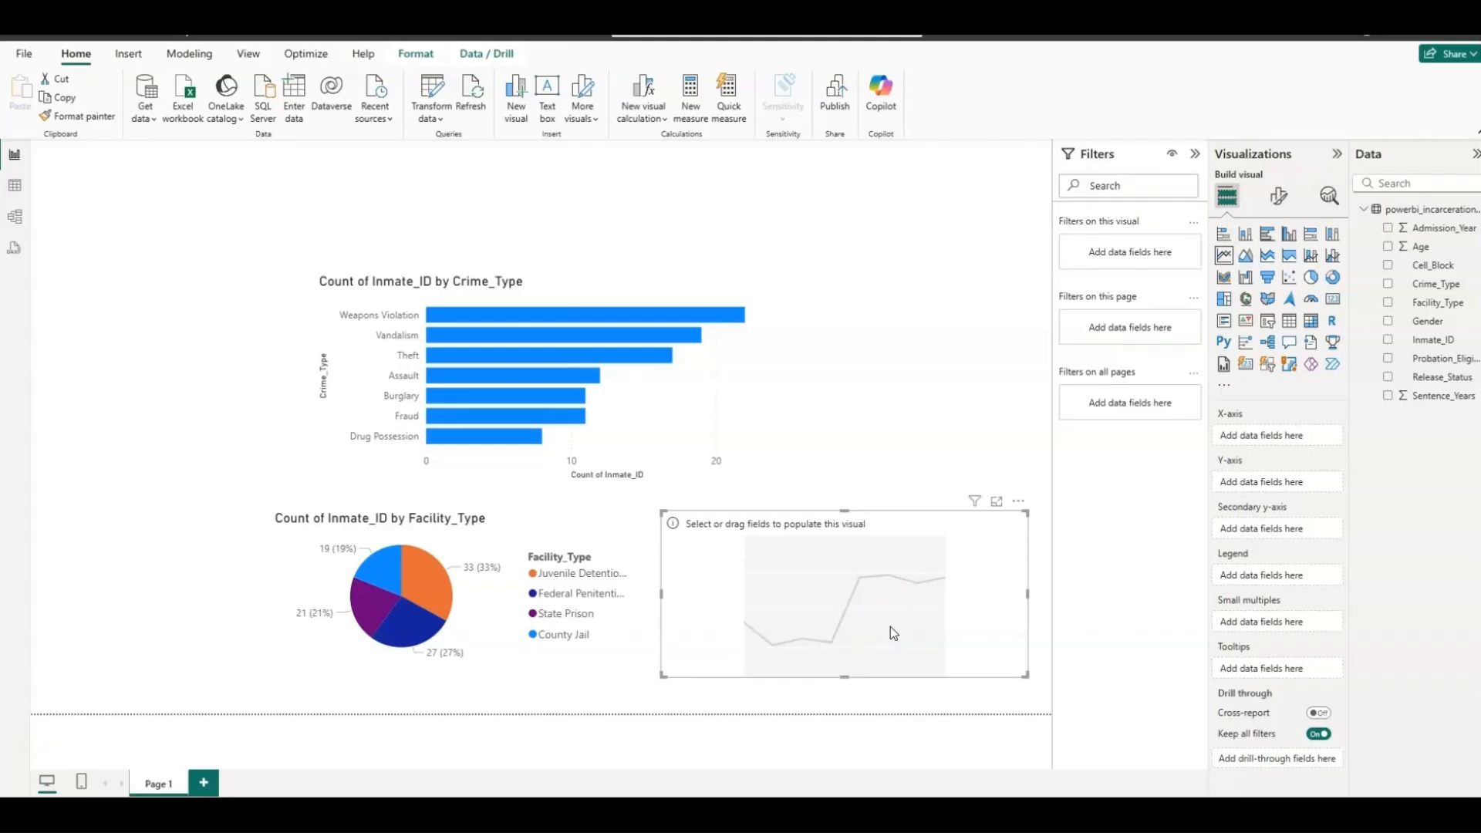
Step: Plot Admission_Year on the line chart's X-axis against the average of Sentence_Years on the Y-axis
{"action": "left_click_drag", "start_coordinate": [1395, 231], "coordinate": [1268, 434]}
{"action": "left_click_drag", "start_coordinate": [1423, 413], "coordinate": [1296, 487]}
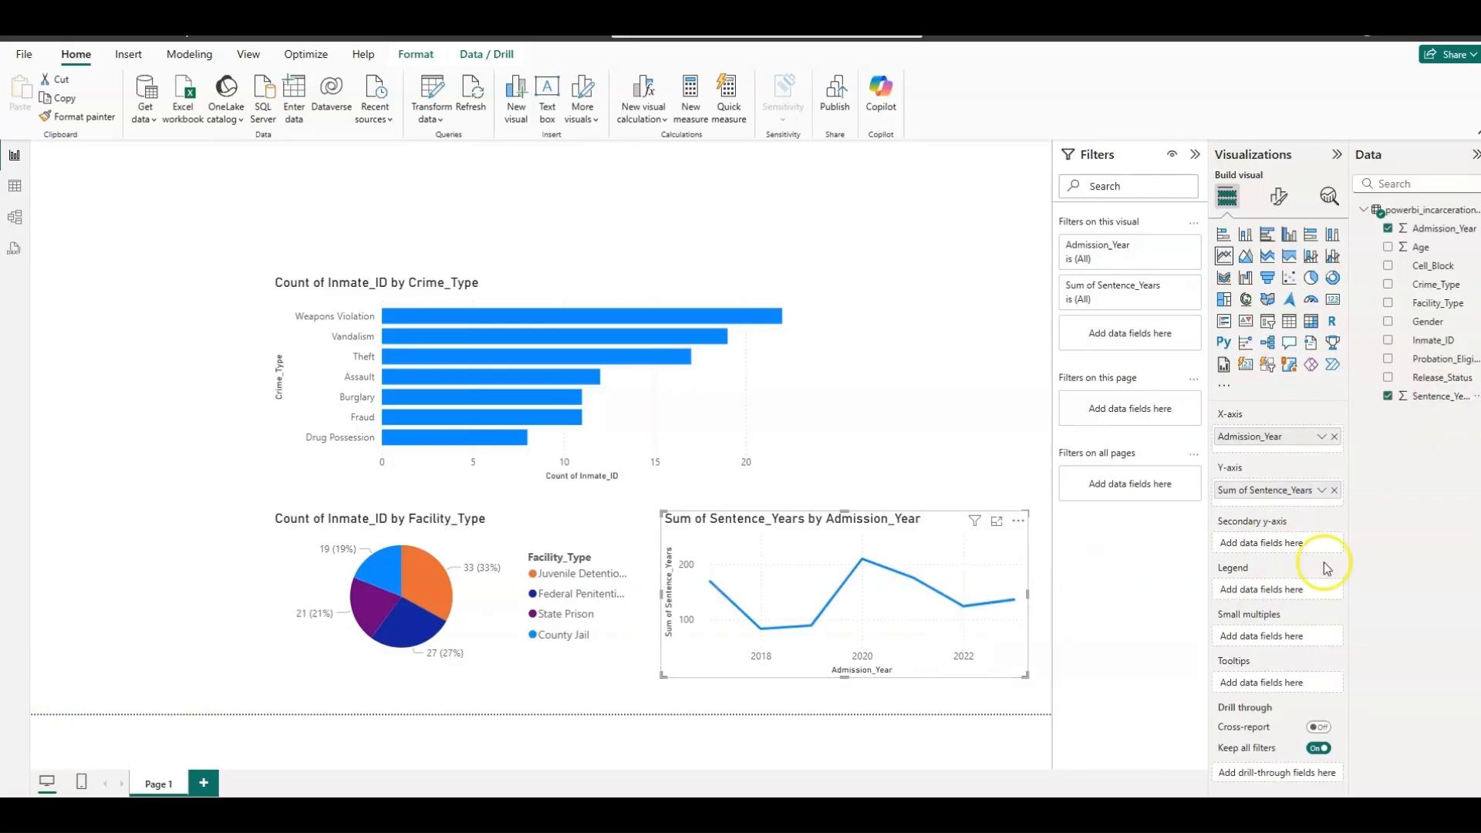
{"action": "left_click", "coordinate": [1323, 492]}
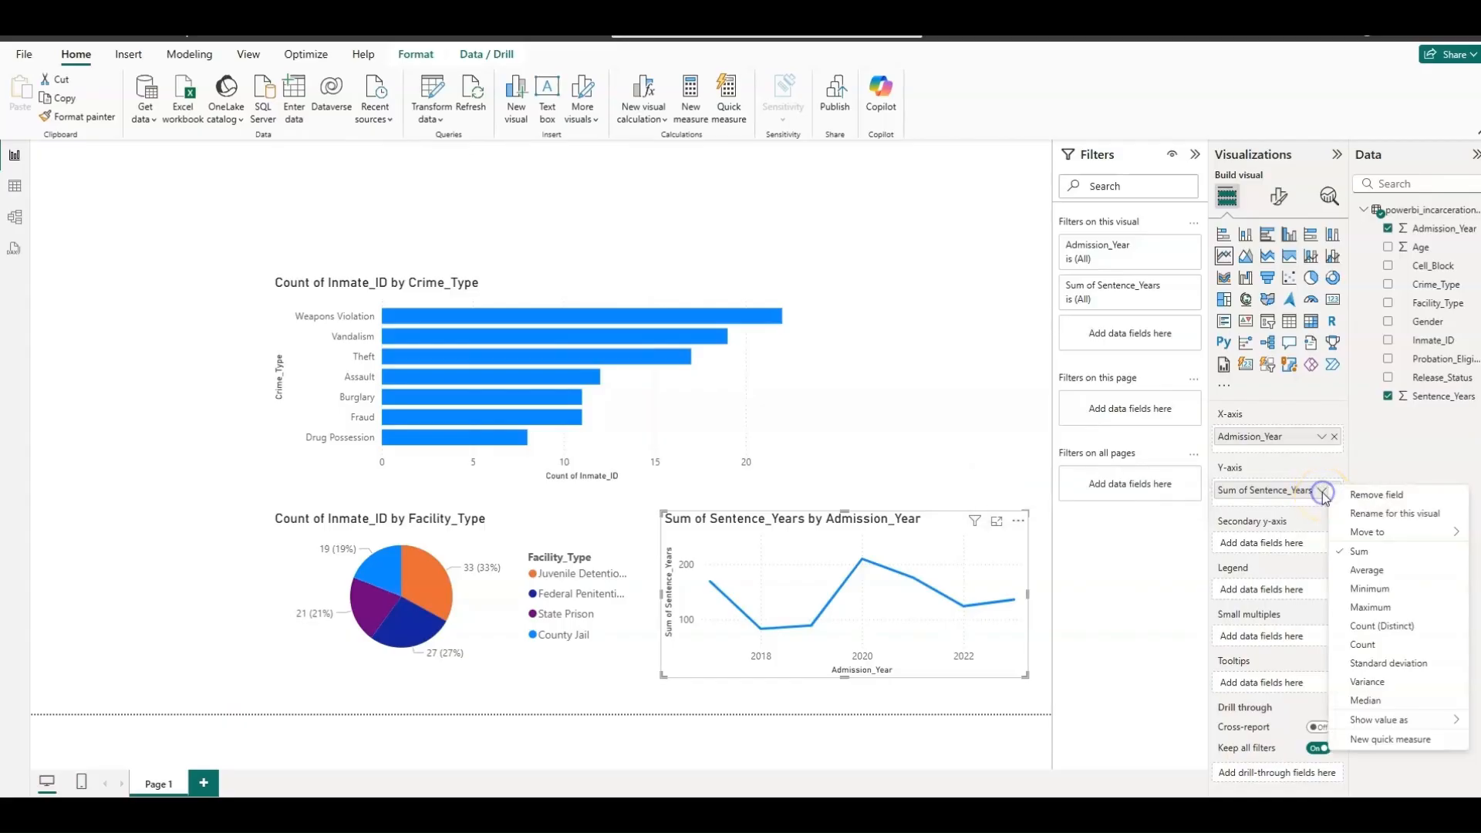
{"action": "left_click", "coordinate": [1383, 573]}
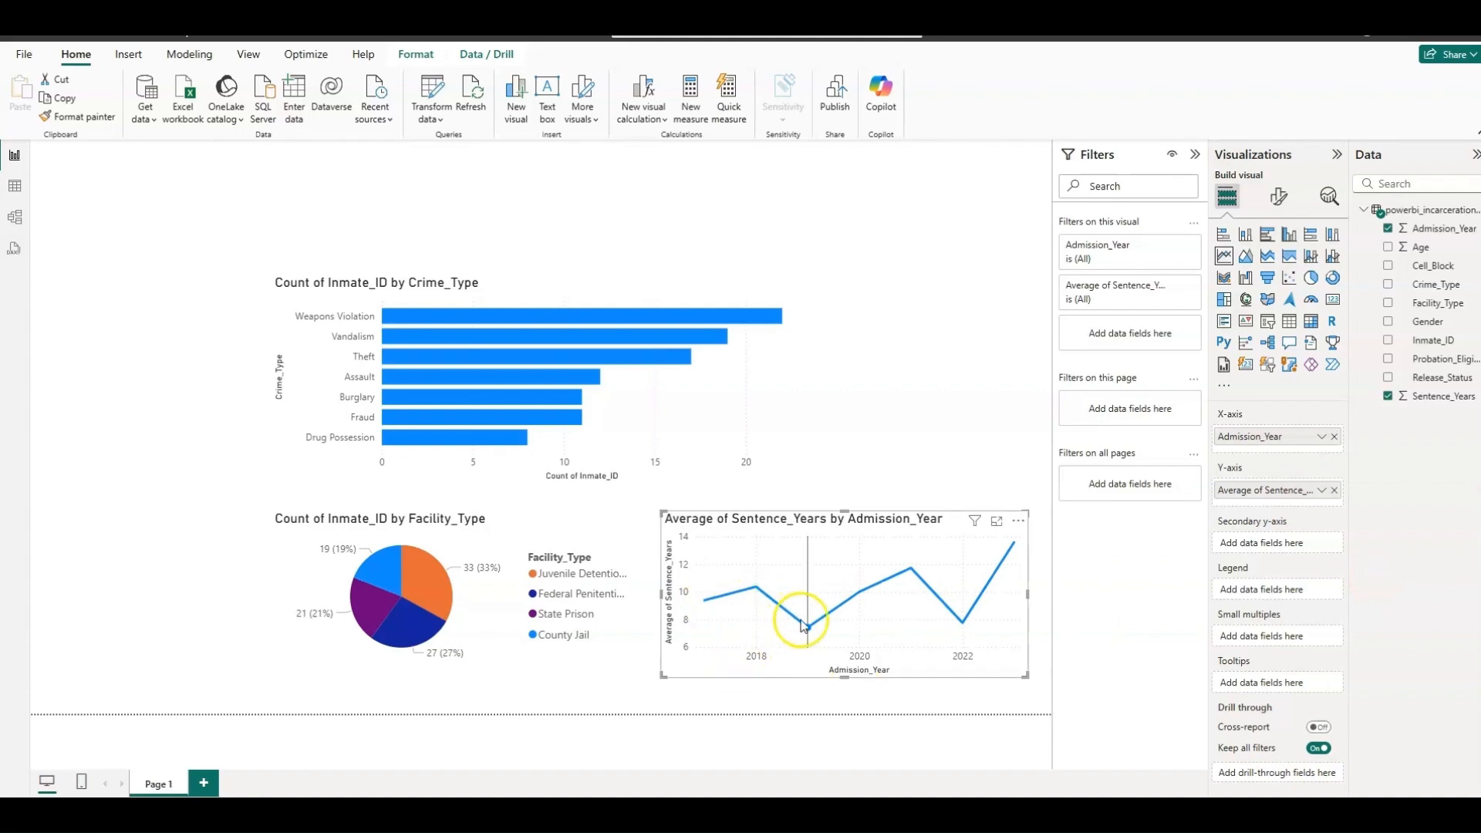
{"action": "mouse_move", "coordinate": [897, 577]}
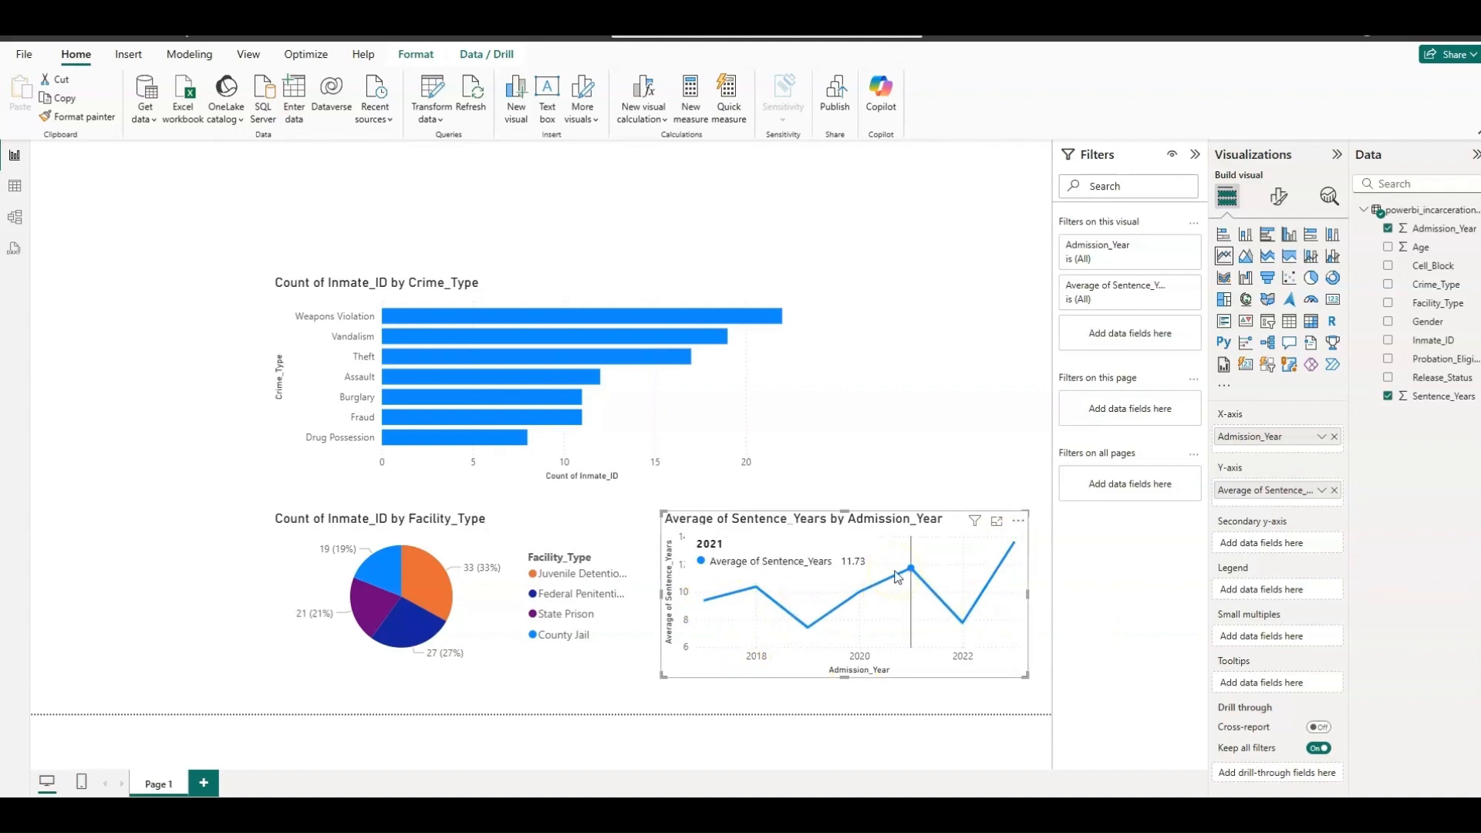
Step: Check how Inmate_ID is aggregated in the facility type pie chart and the crime type bar chart
{"action": "left_click", "coordinate": [519, 549]}
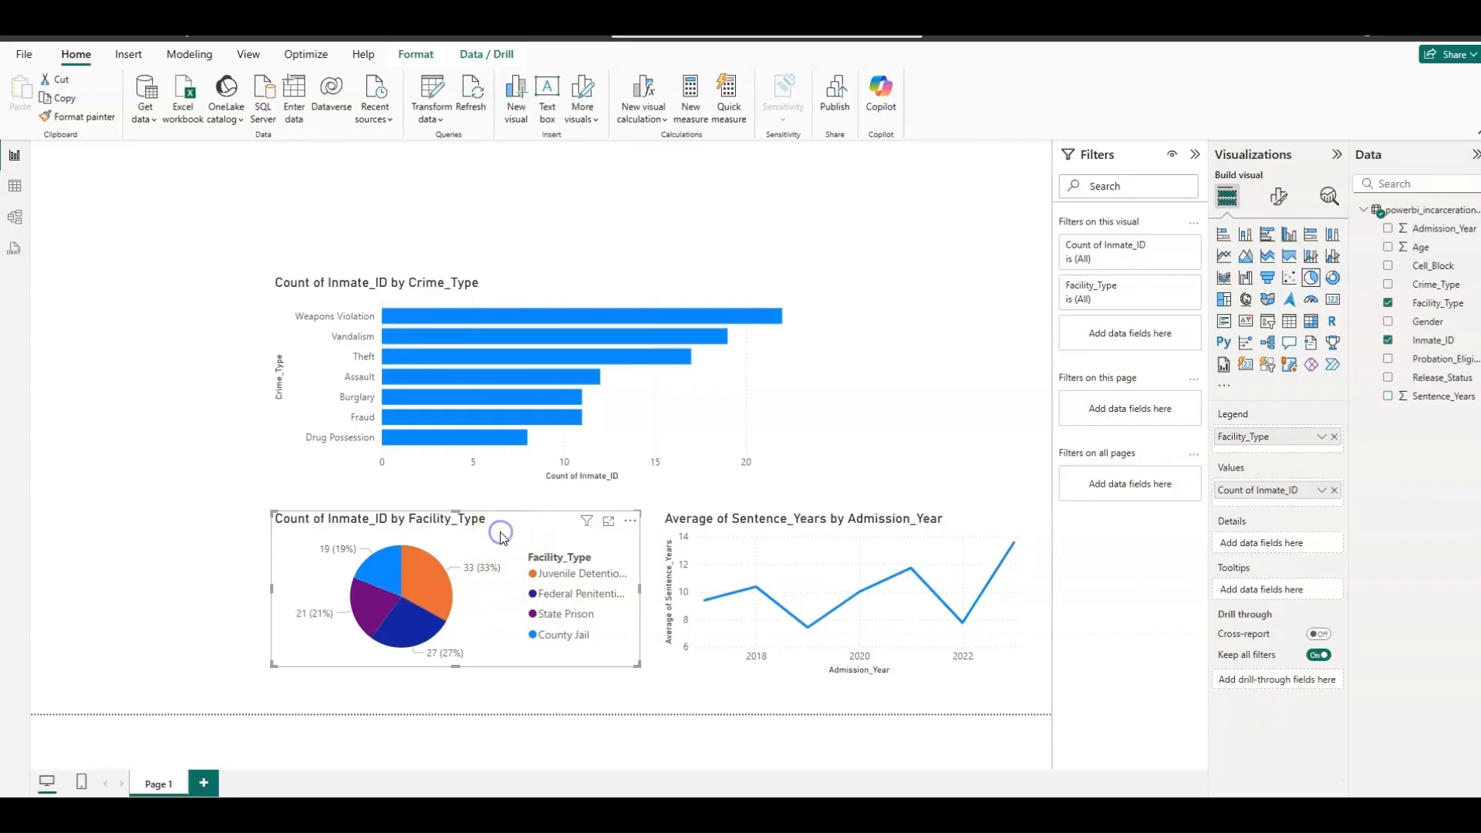
{"action": "left_click", "coordinate": [1322, 491]}
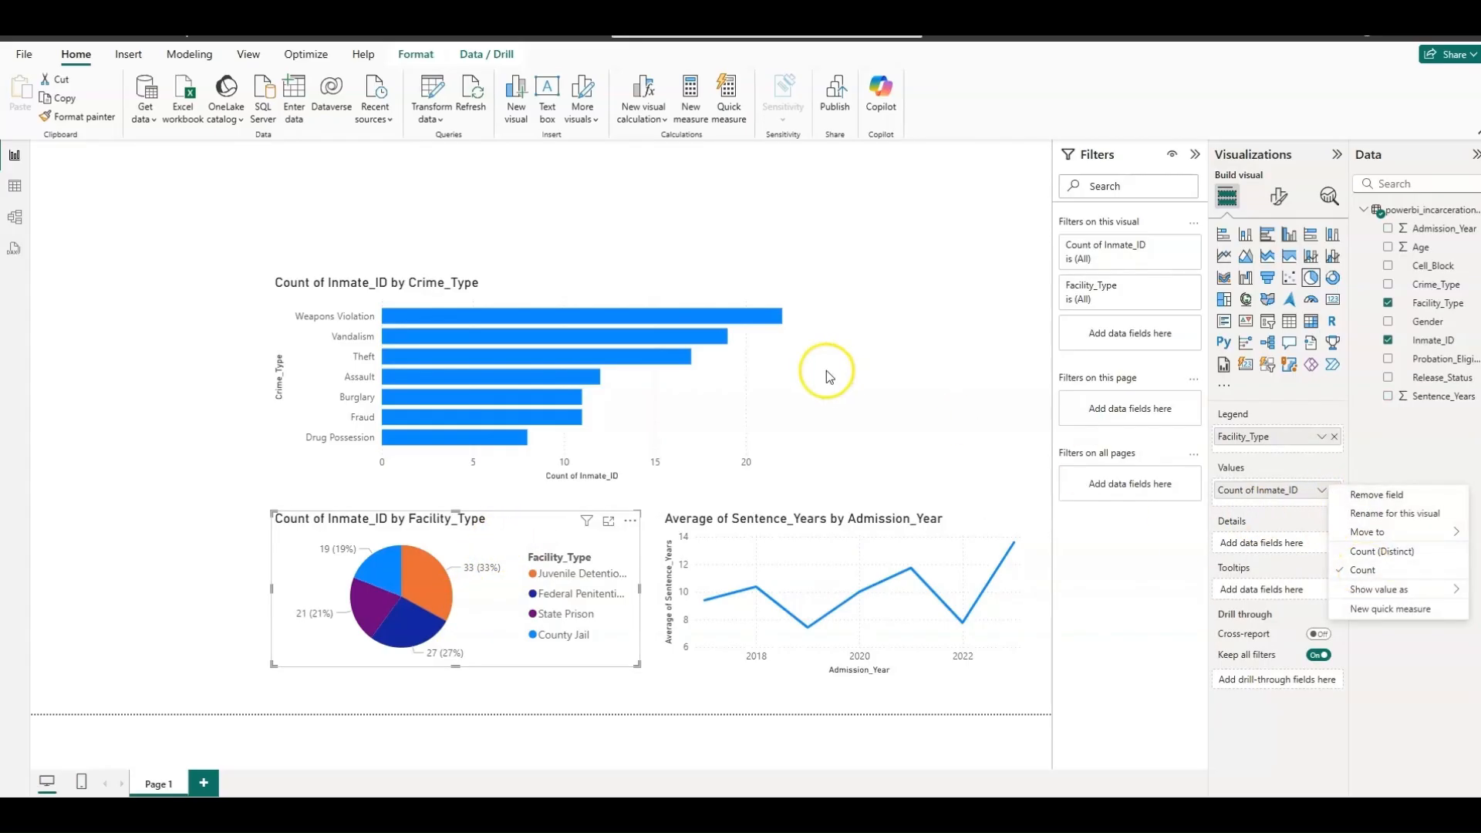
{"action": "left_click", "coordinate": [587, 356]}
{"action": "left_click", "coordinate": [733, 394]}
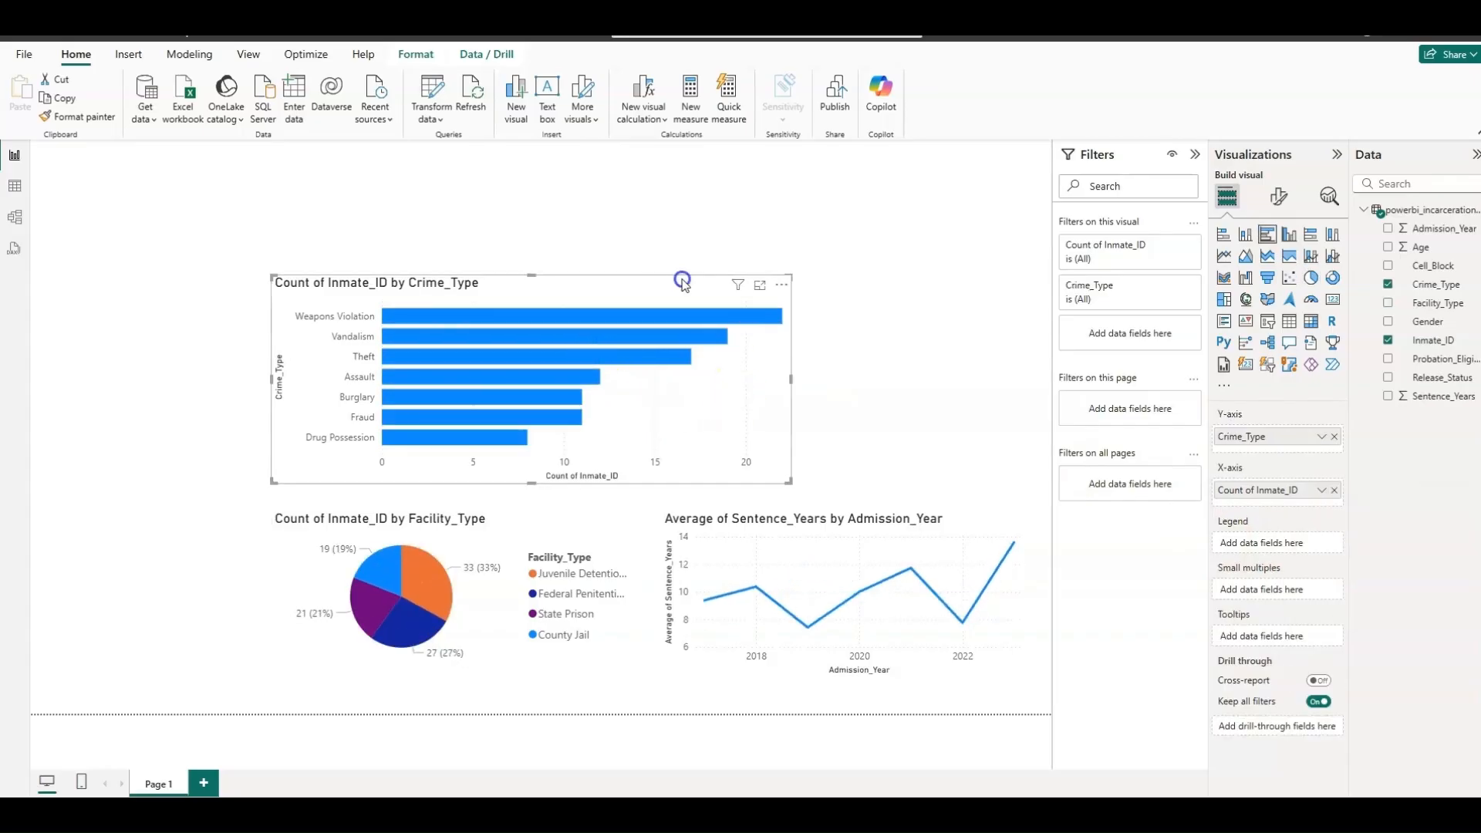
{"action": "left_click", "coordinate": [1326, 491]}
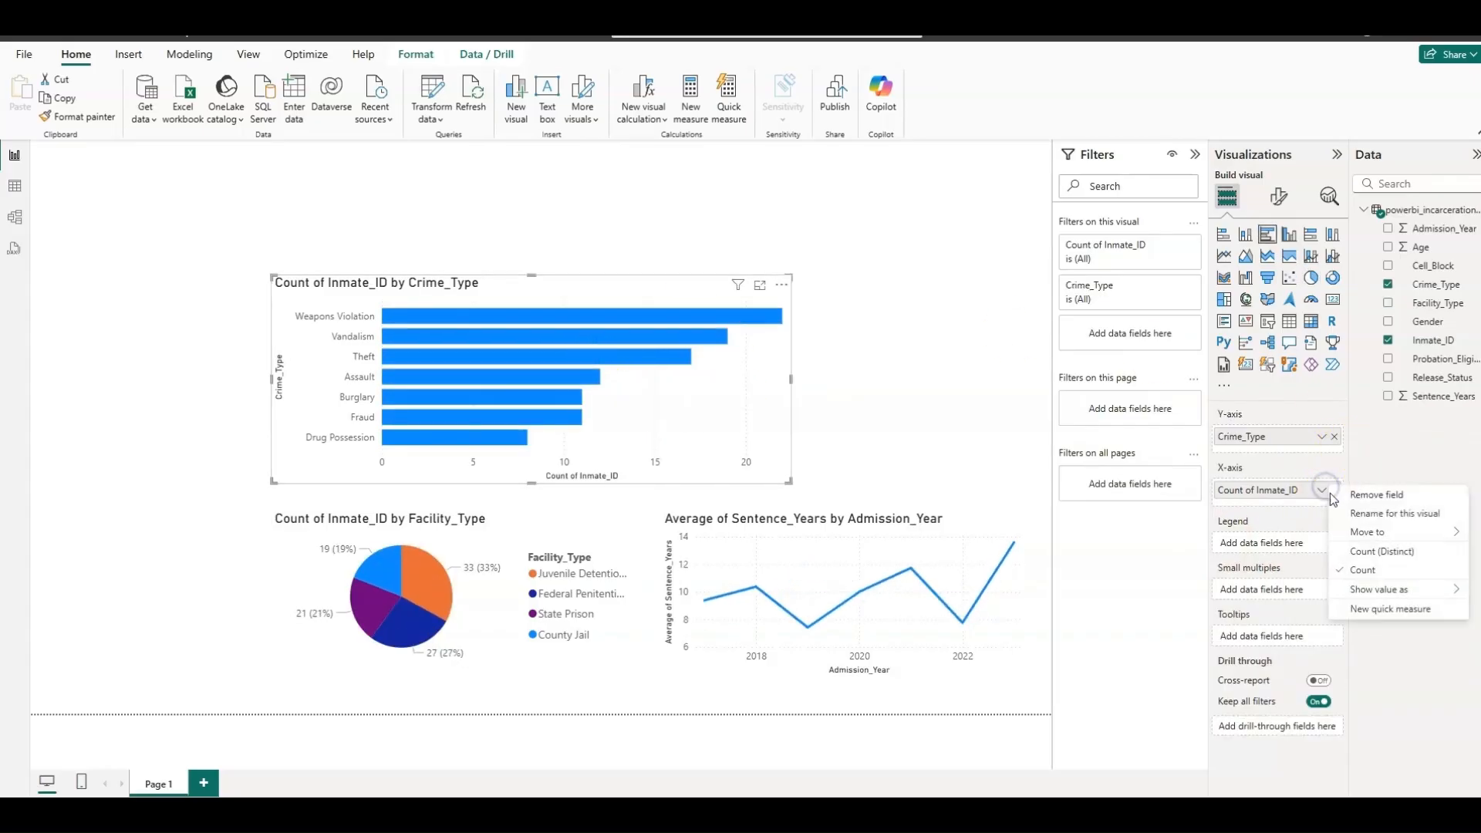
{"action": "left_click", "coordinate": [872, 242]}
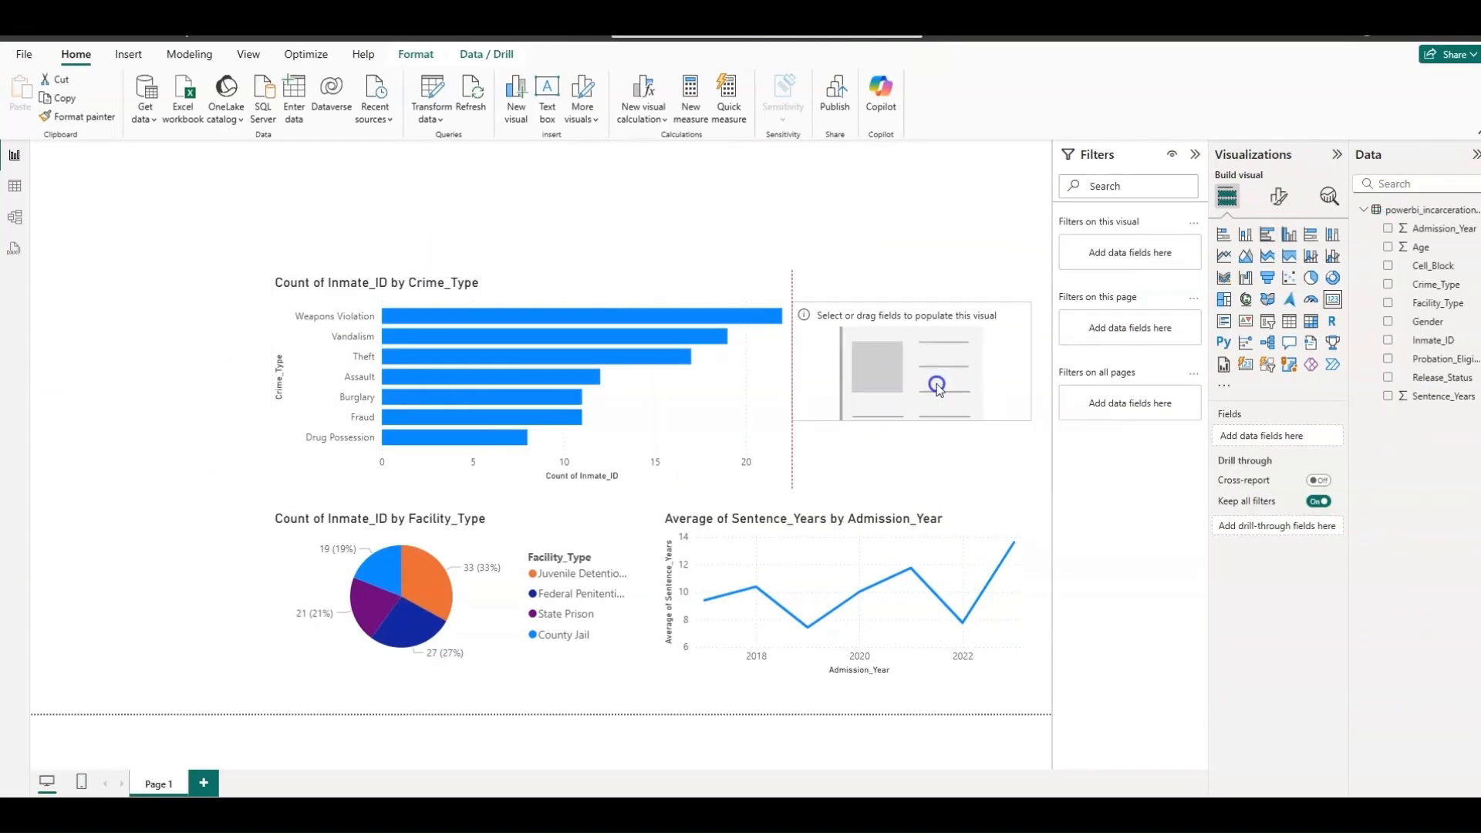
Step: Place a card above and beside the bar chart, add Inmate_ID as its field, and widen the card
{"action": "left_click_drag", "start_coordinate": [936, 384], "coordinate": [966, 288]}
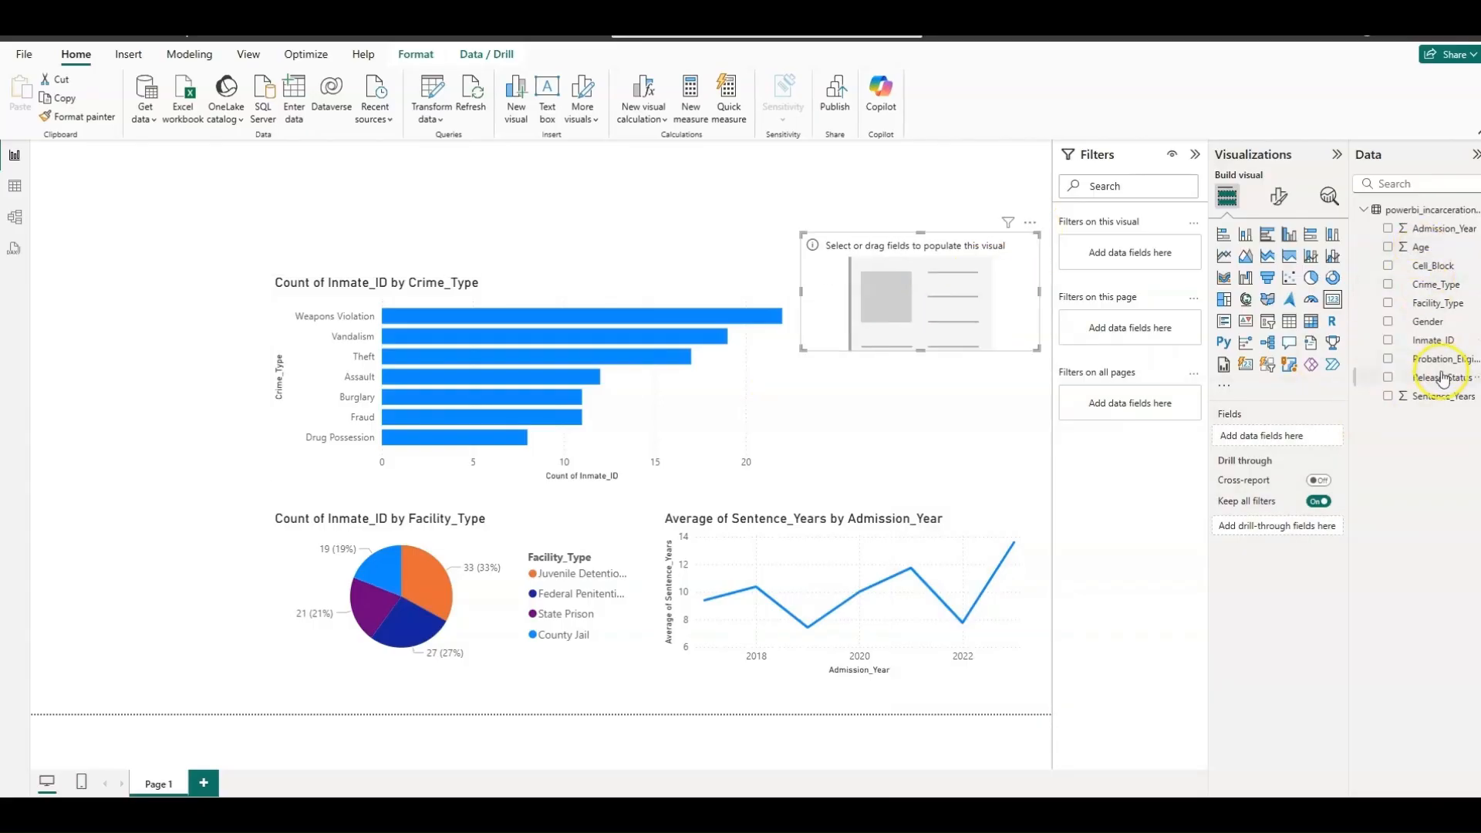
{"action": "left_click_drag", "start_coordinate": [1445, 351], "coordinate": [1289, 434]}
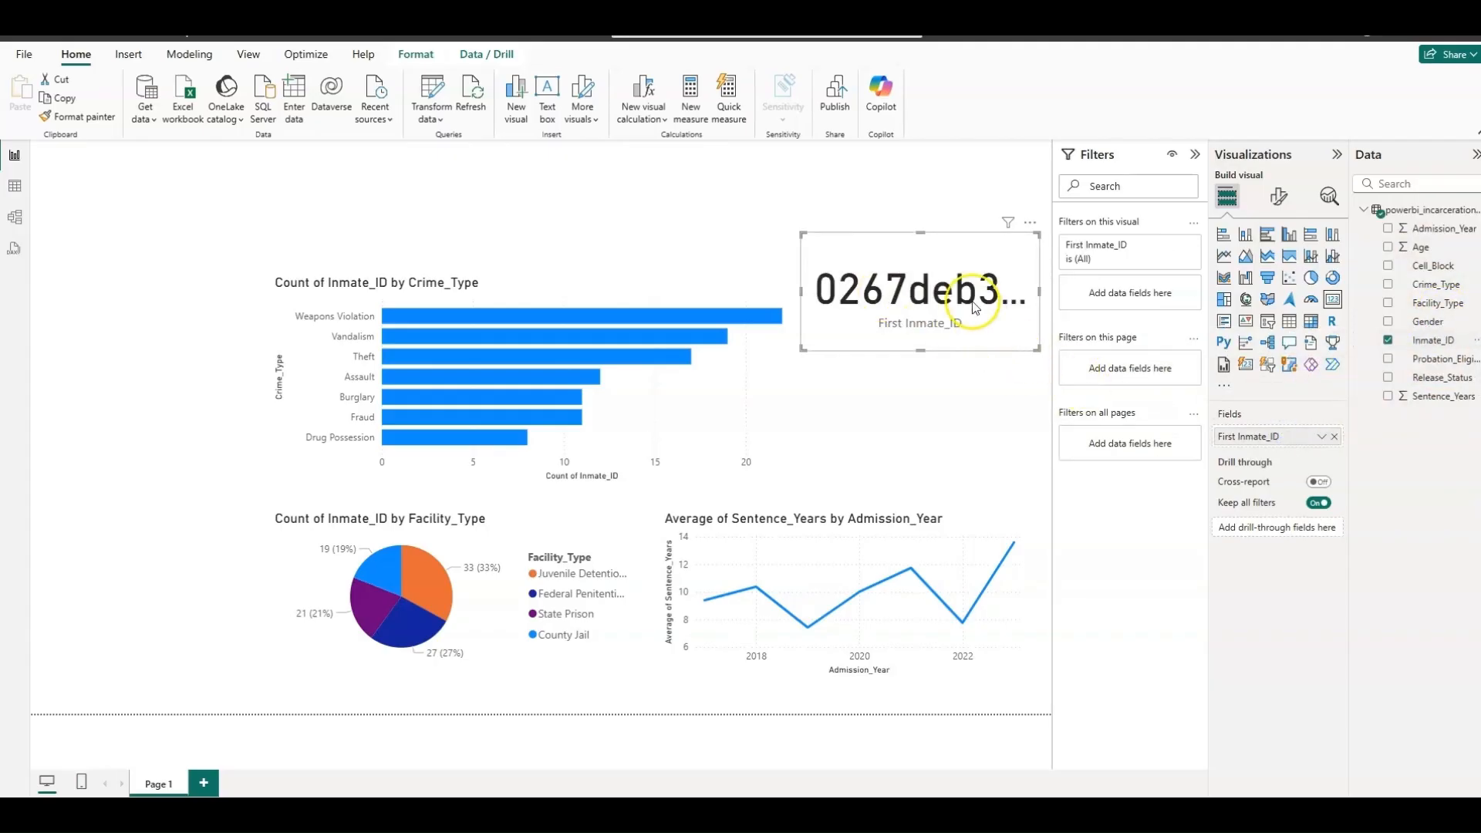
{"action": "left_click_drag", "start_coordinate": [802, 350], "coordinate": [593, 331]}
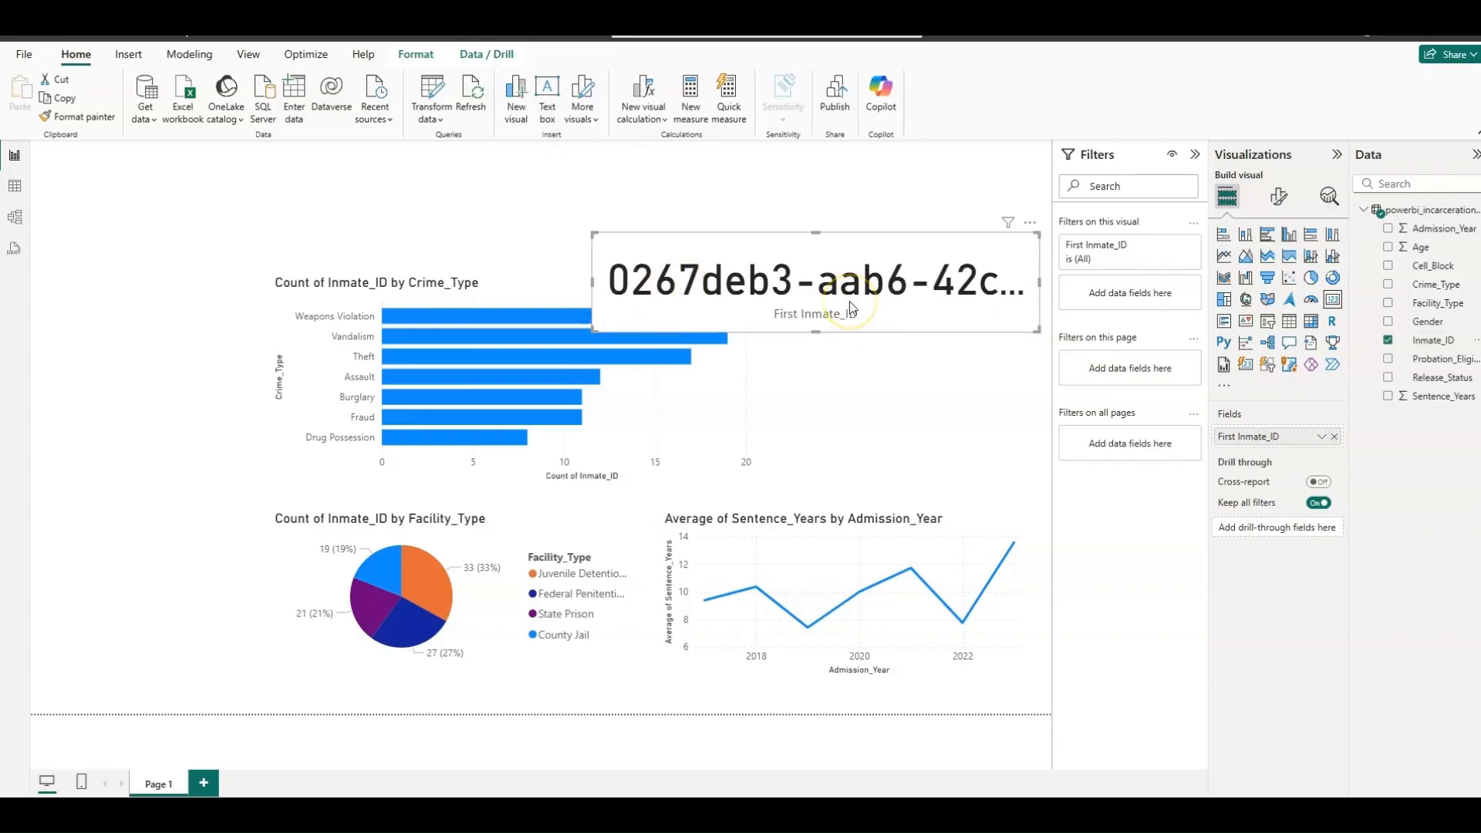
Step: Summarize the card's Inmate_ID field by Count and narrow the card until it clears the bar chart
{"action": "left_click", "coordinate": [1338, 437]}
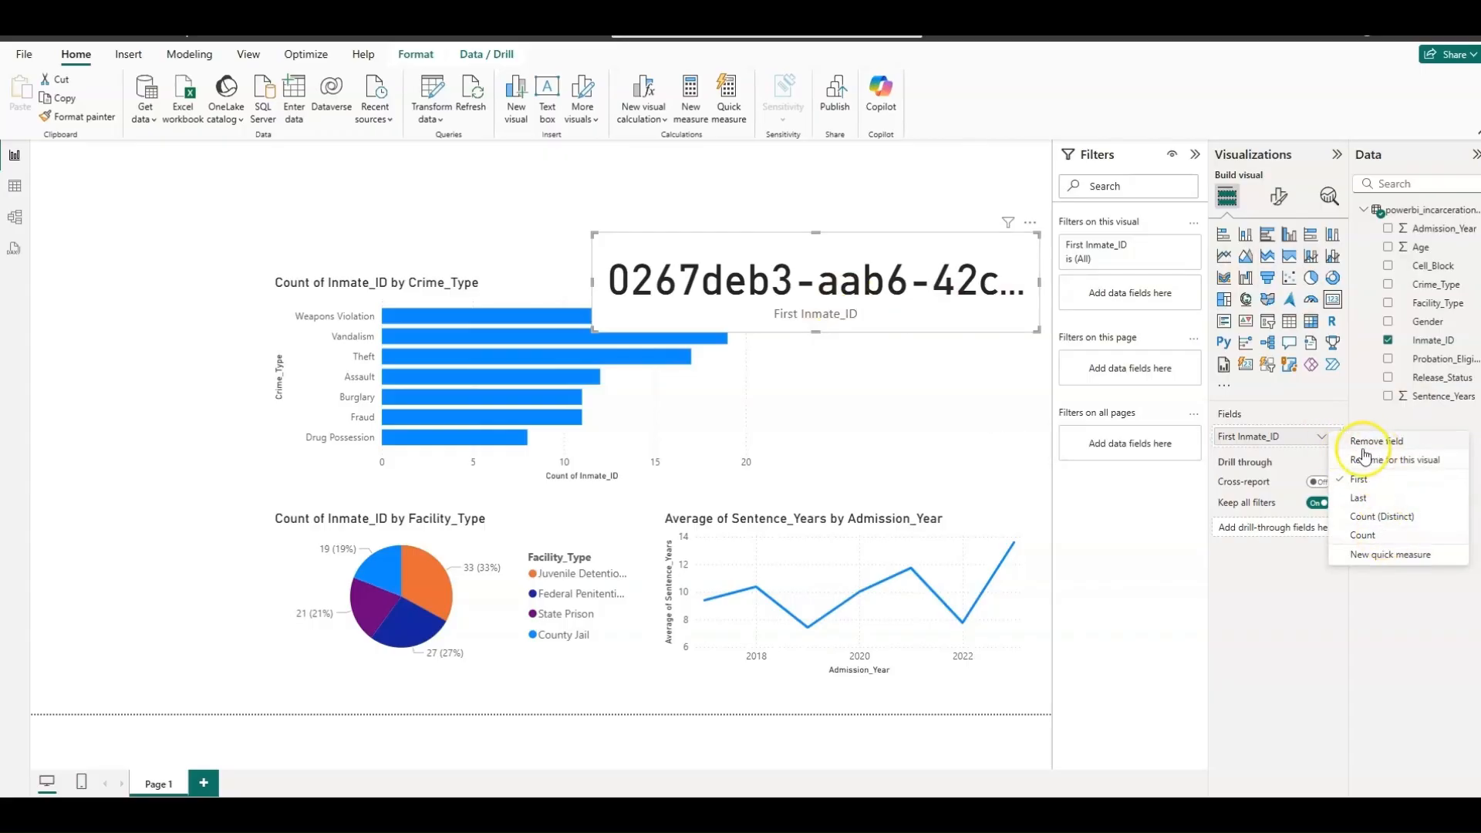
{"action": "left_click", "coordinate": [1301, 461]}
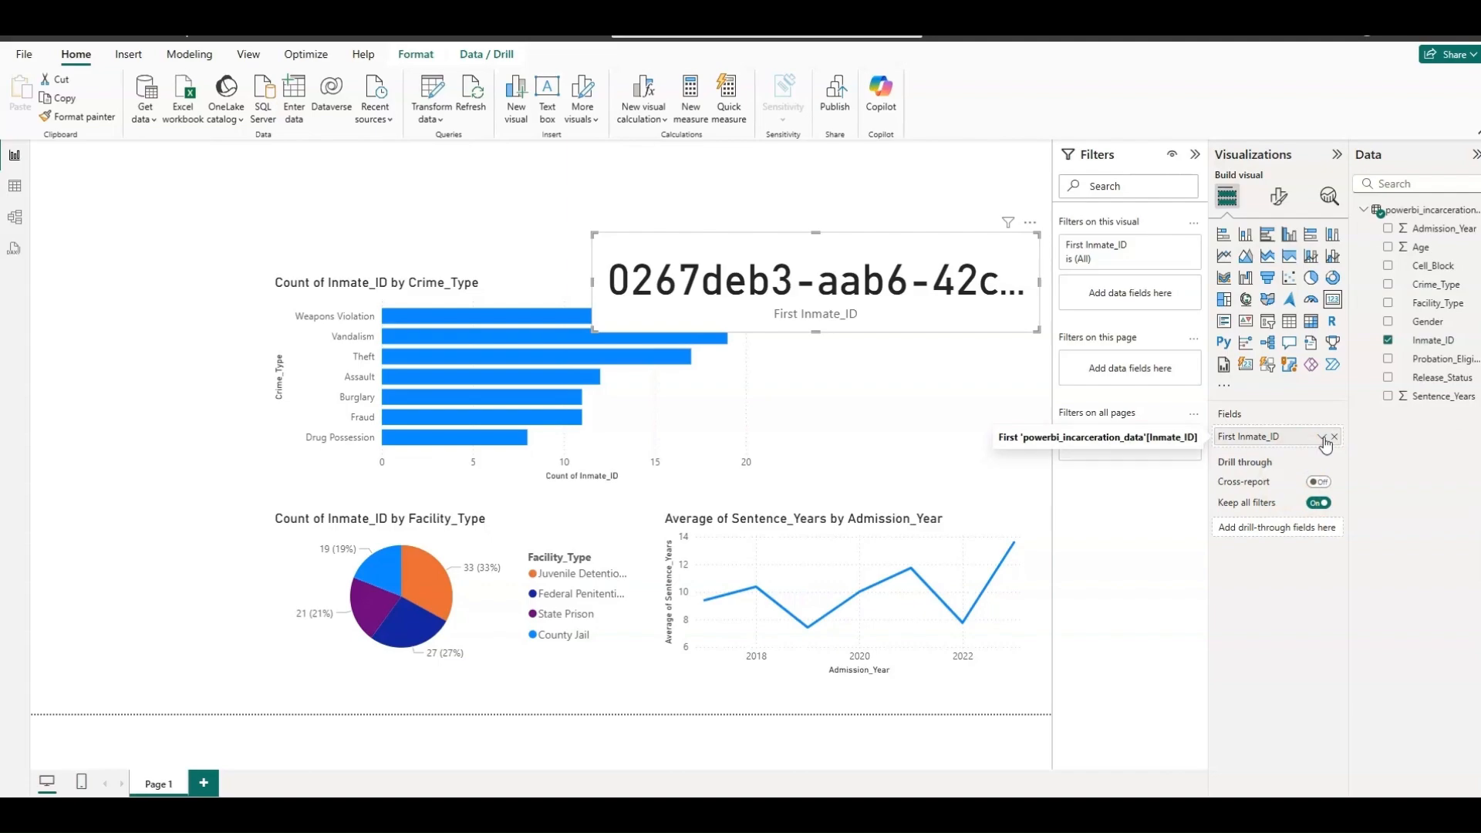
{"action": "left_click", "coordinate": [1324, 441]}
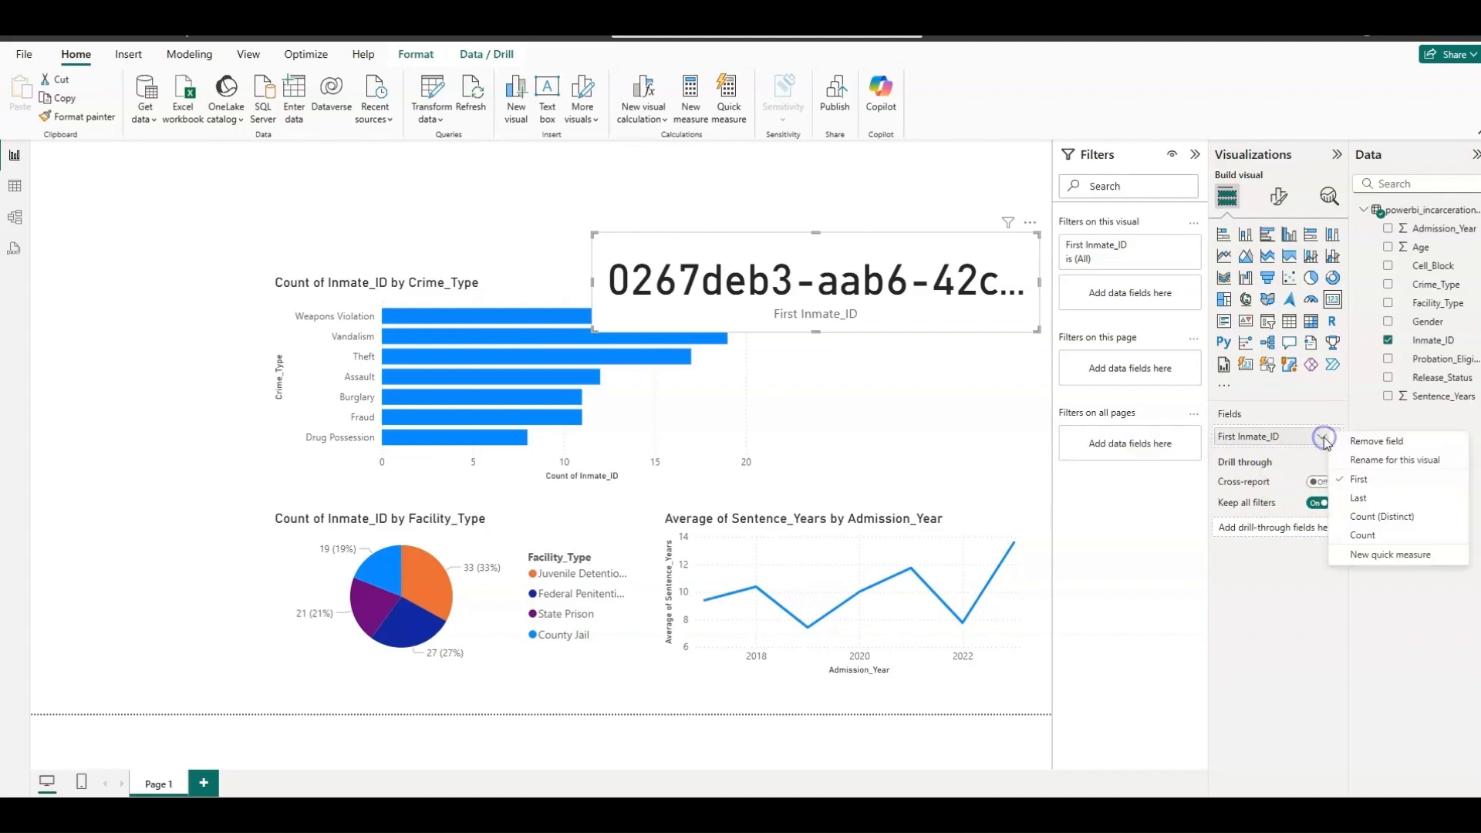
{"action": "left_click", "coordinate": [1363, 535]}
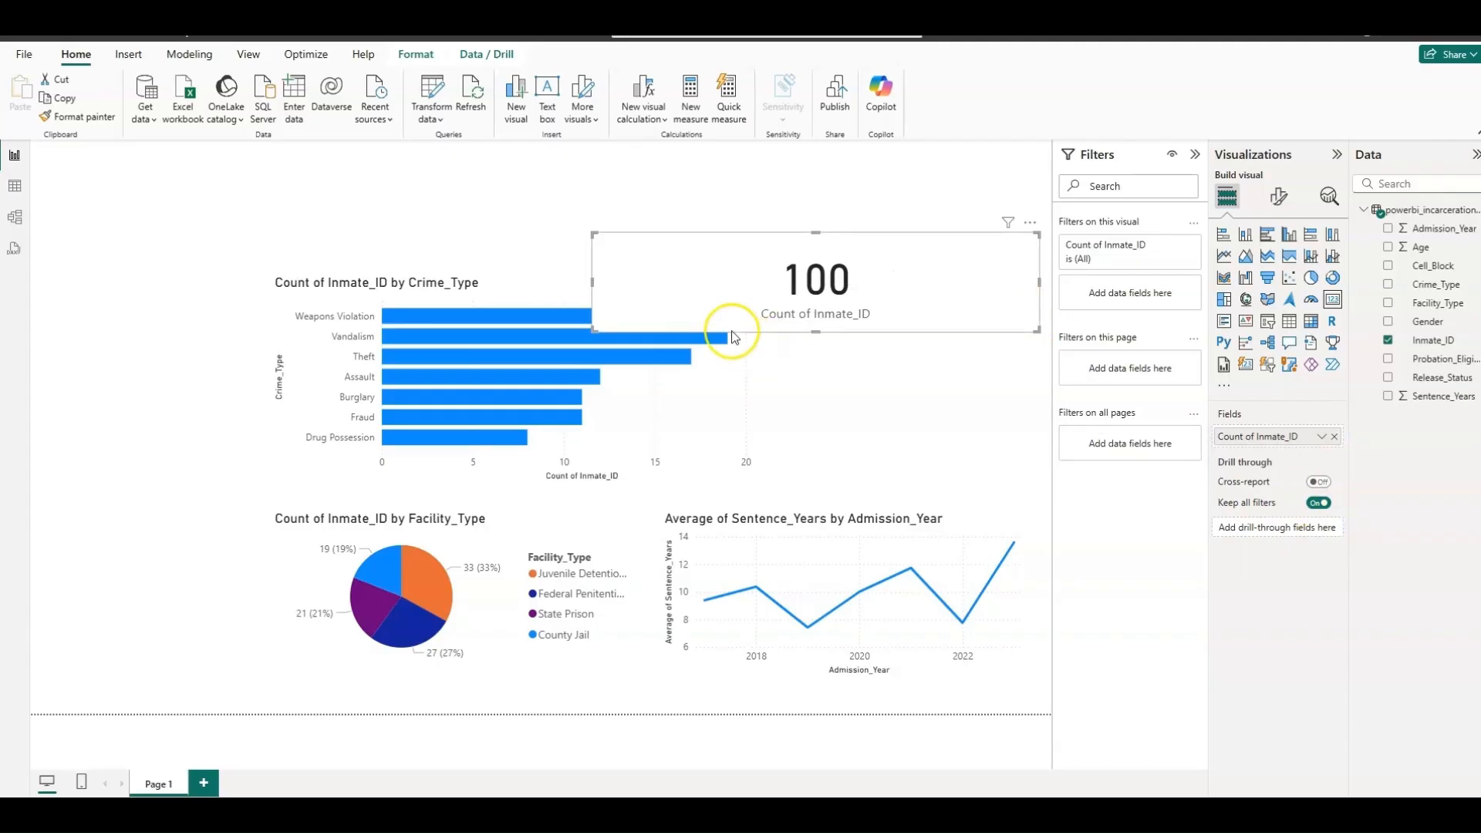
{"action": "left_click_drag", "start_coordinate": [584, 338], "coordinate": [843, 331]}
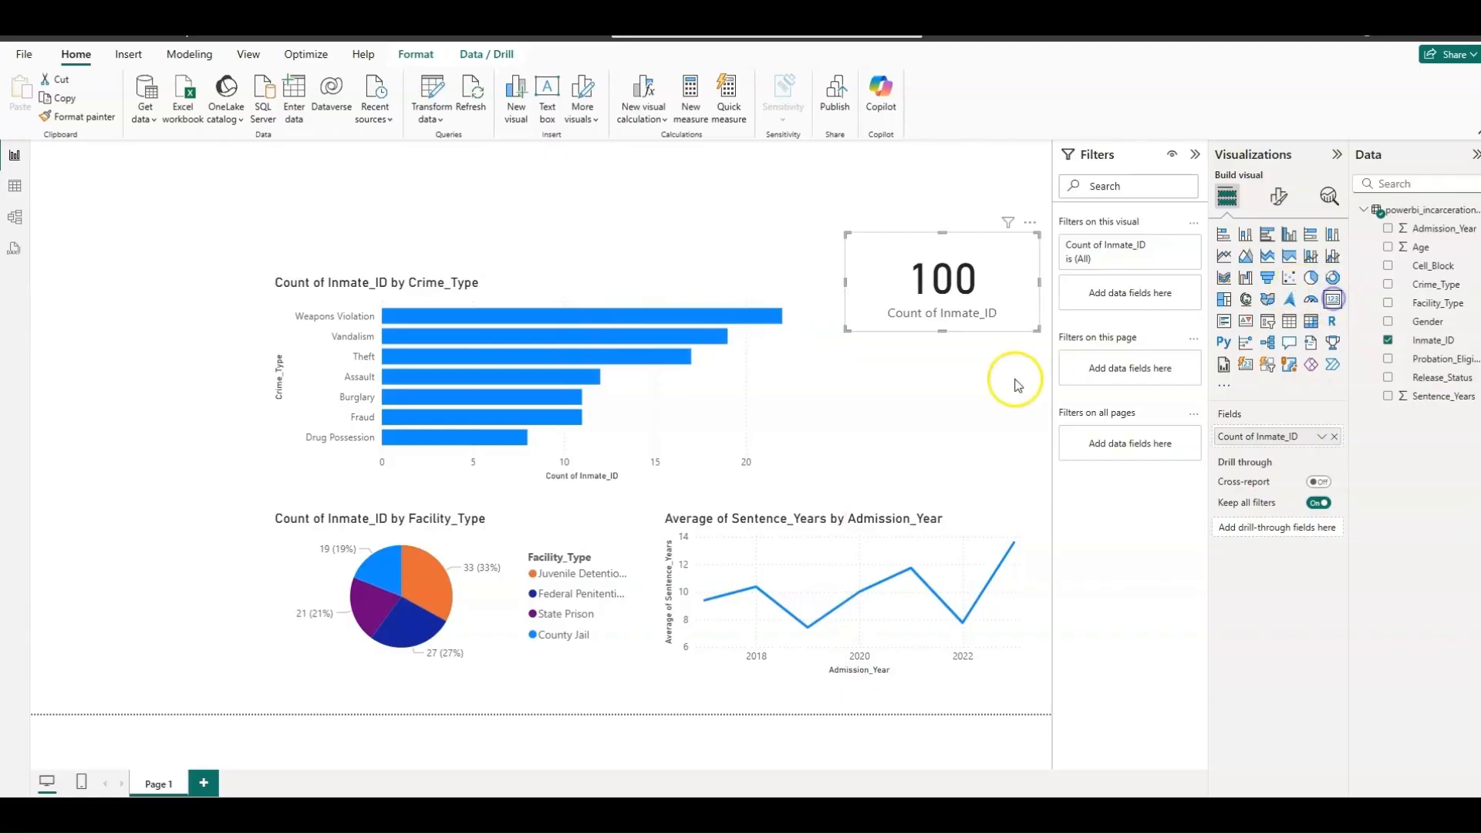
Step: Add a second card directly below the inmate count card and show the sum of Sentence_Years in it
{"action": "left_click", "coordinate": [1335, 304]}
{"action": "left_click", "coordinate": [906, 422]}
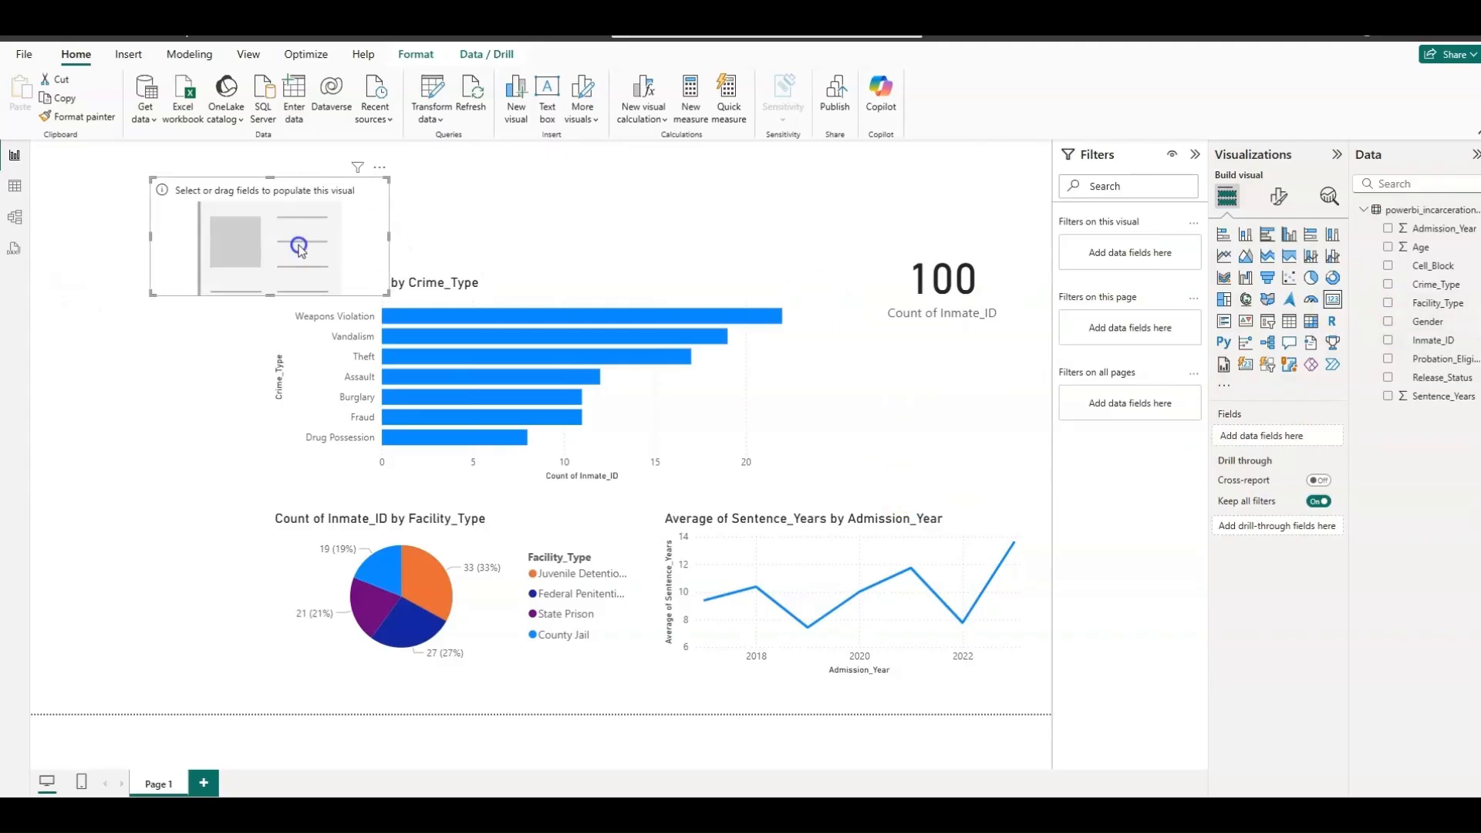
{"action": "left_click_drag", "start_coordinate": [298, 245], "coordinate": [900, 409]}
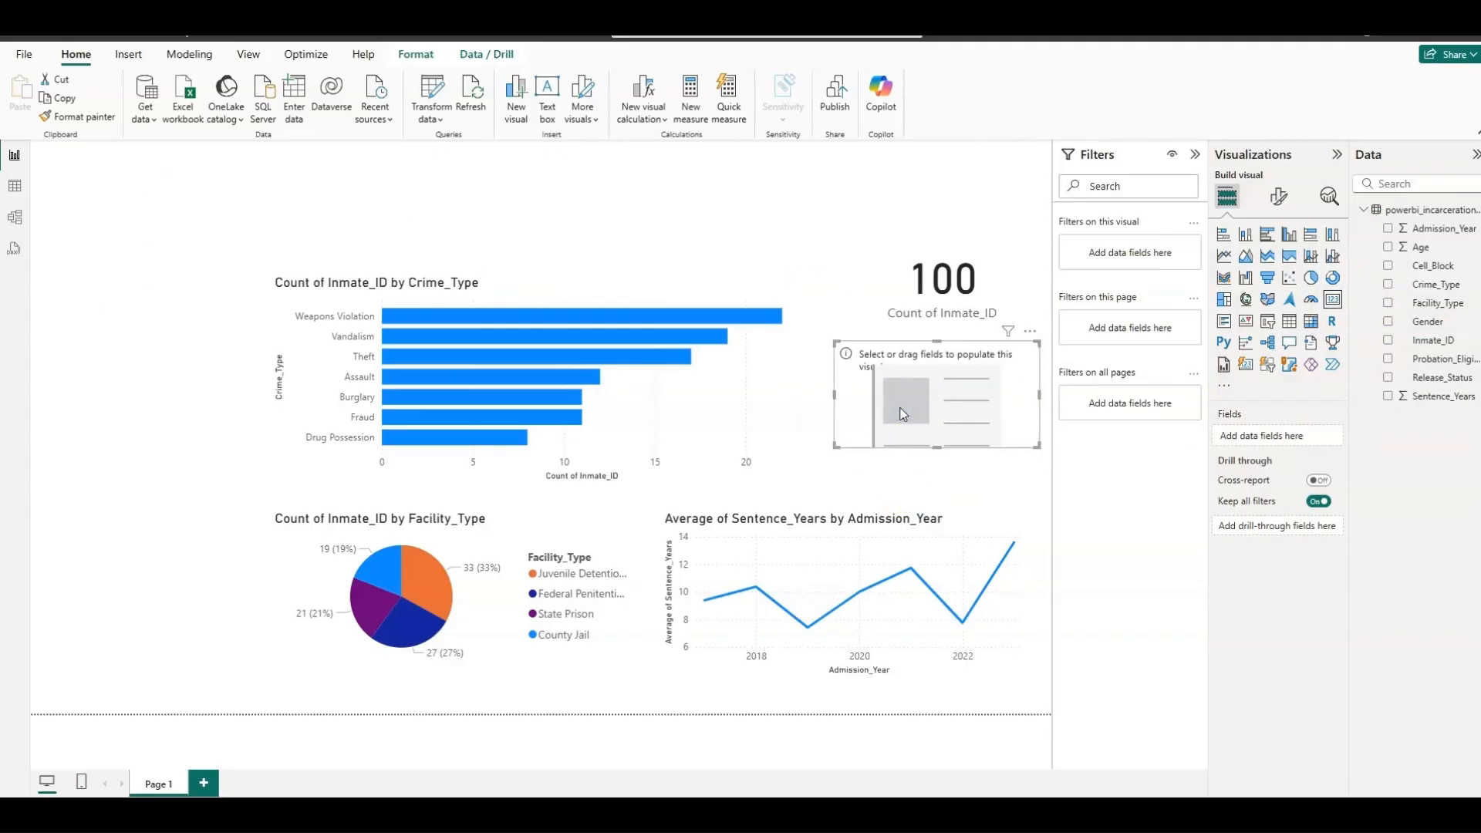
{"action": "left_click_drag", "start_coordinate": [1443, 396], "coordinate": [1299, 432]}
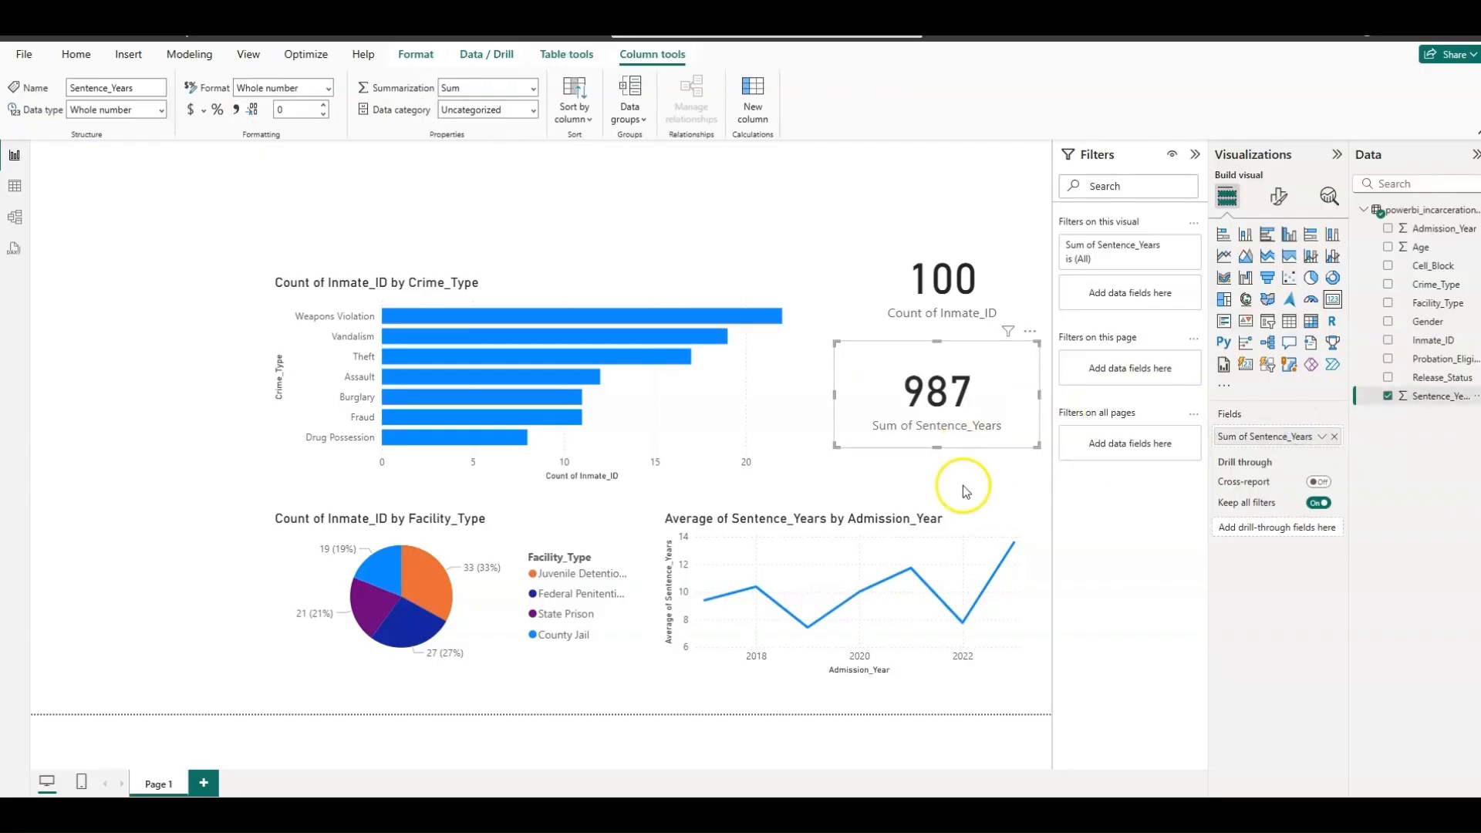
Step: Narrow the Sentence_Years card slightly from its lower corner and summarize its field by Average
{"action": "left_click_drag", "start_coordinate": [843, 446], "coordinate": [855, 442]}
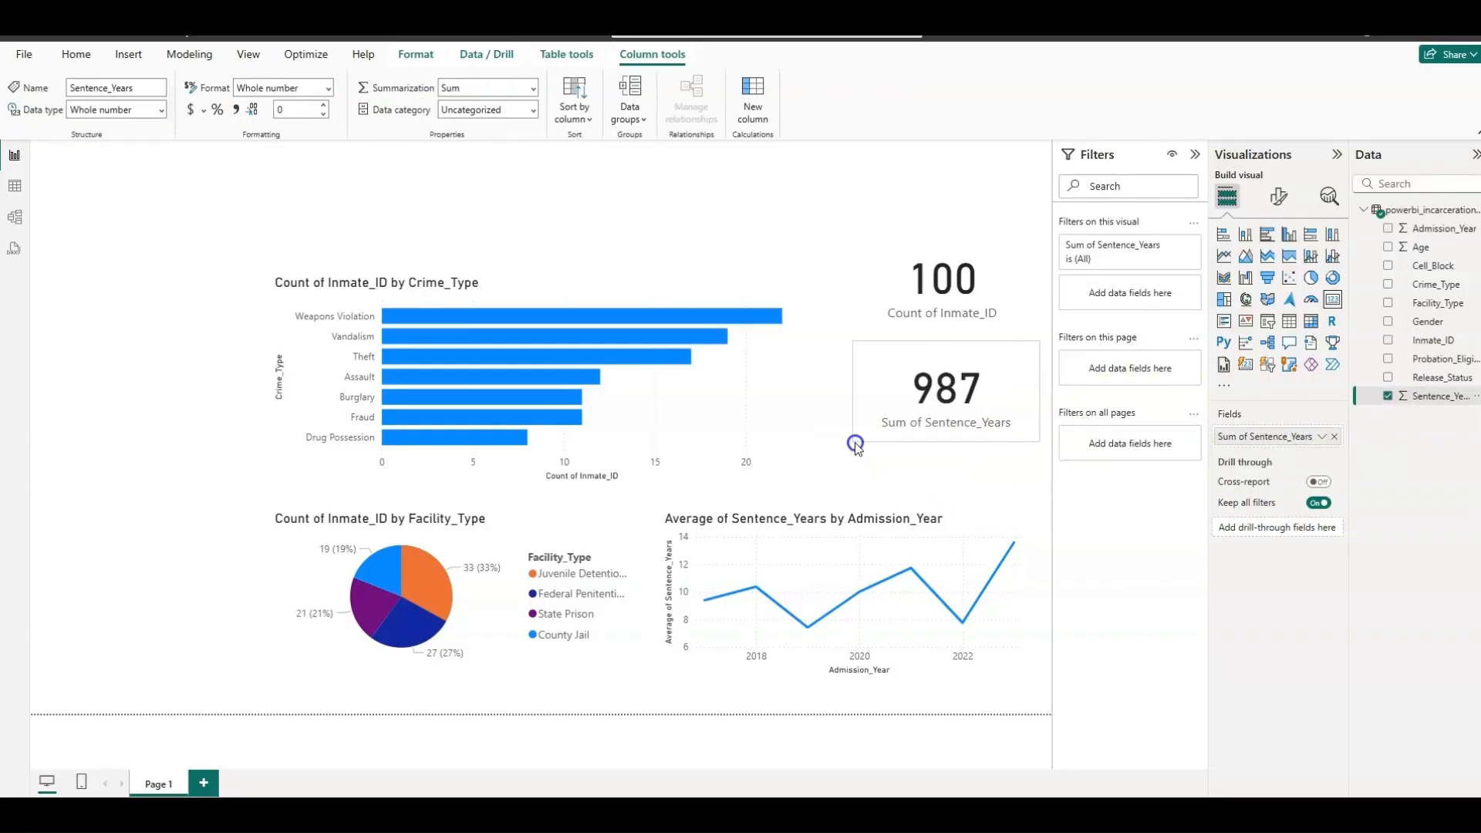
{"action": "left_click", "coordinate": [1322, 438]}
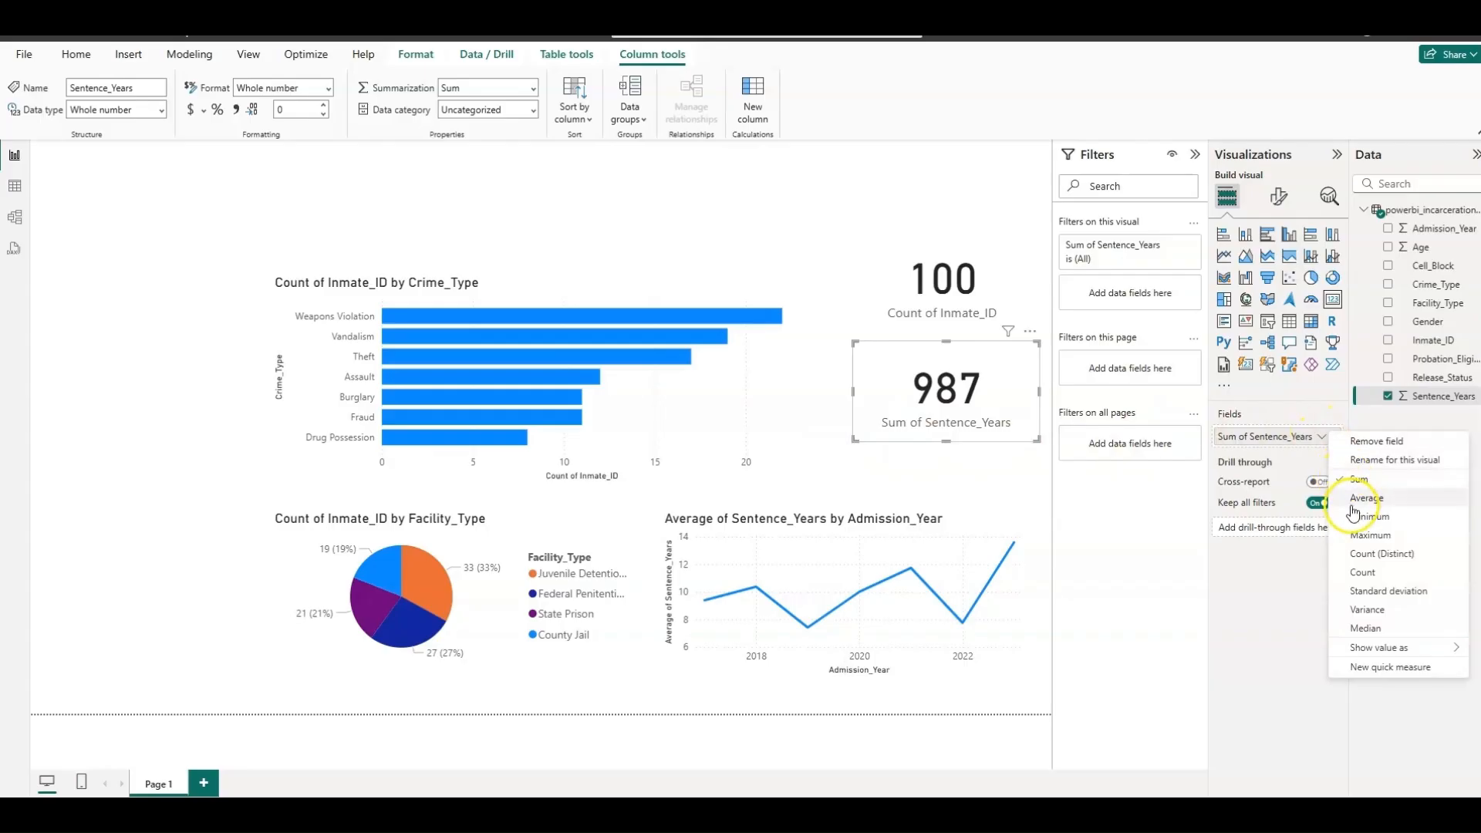
{"action": "left_click", "coordinate": [1354, 502]}
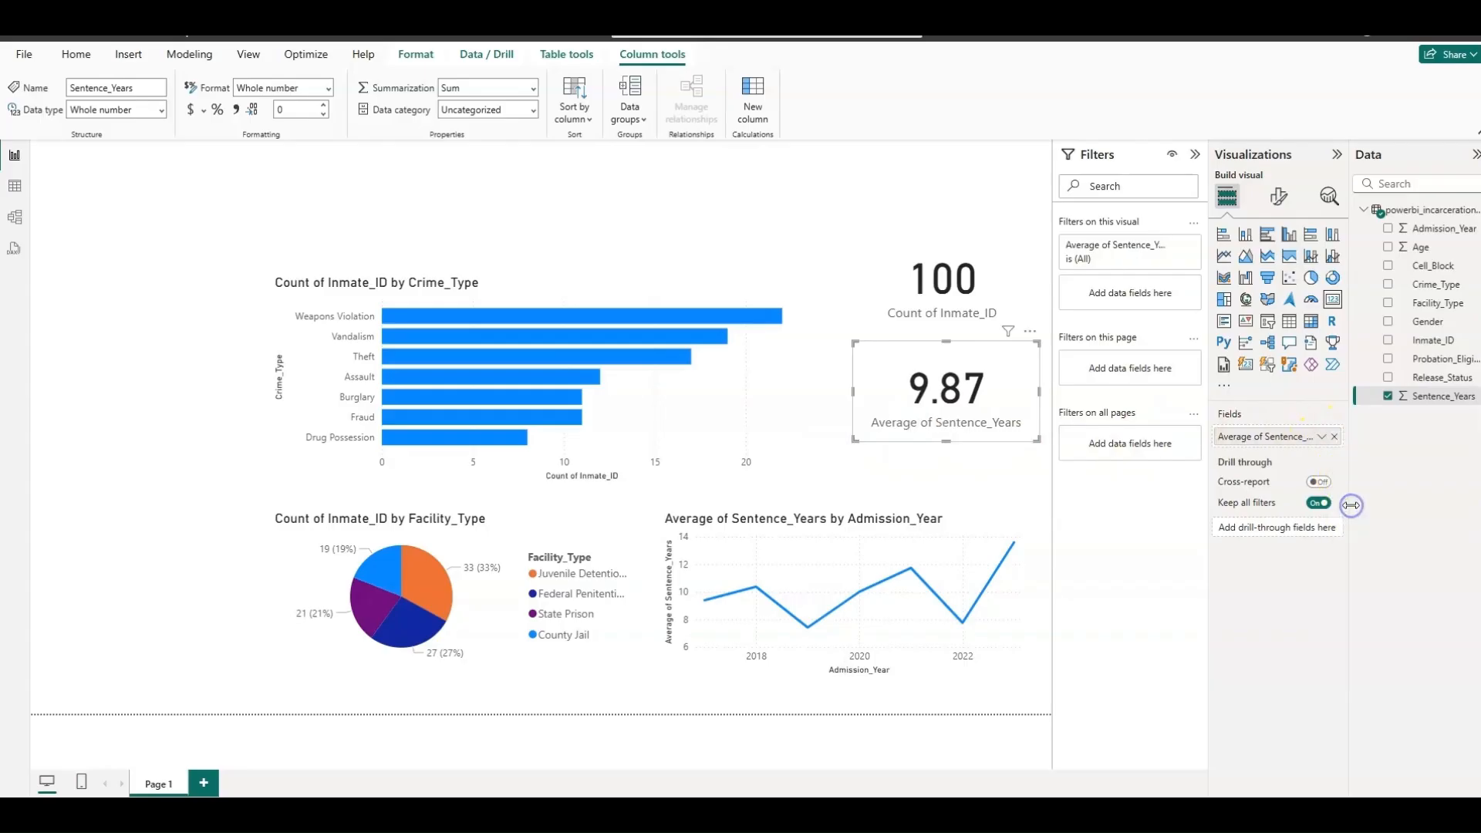
{"action": "left_click", "coordinate": [1040, 444]}
Step: Move the inmate count card and the average sentence card upward to free space beneath them
{"action": "left_click_drag", "start_coordinate": [961, 312], "coordinate": [966, 284]}
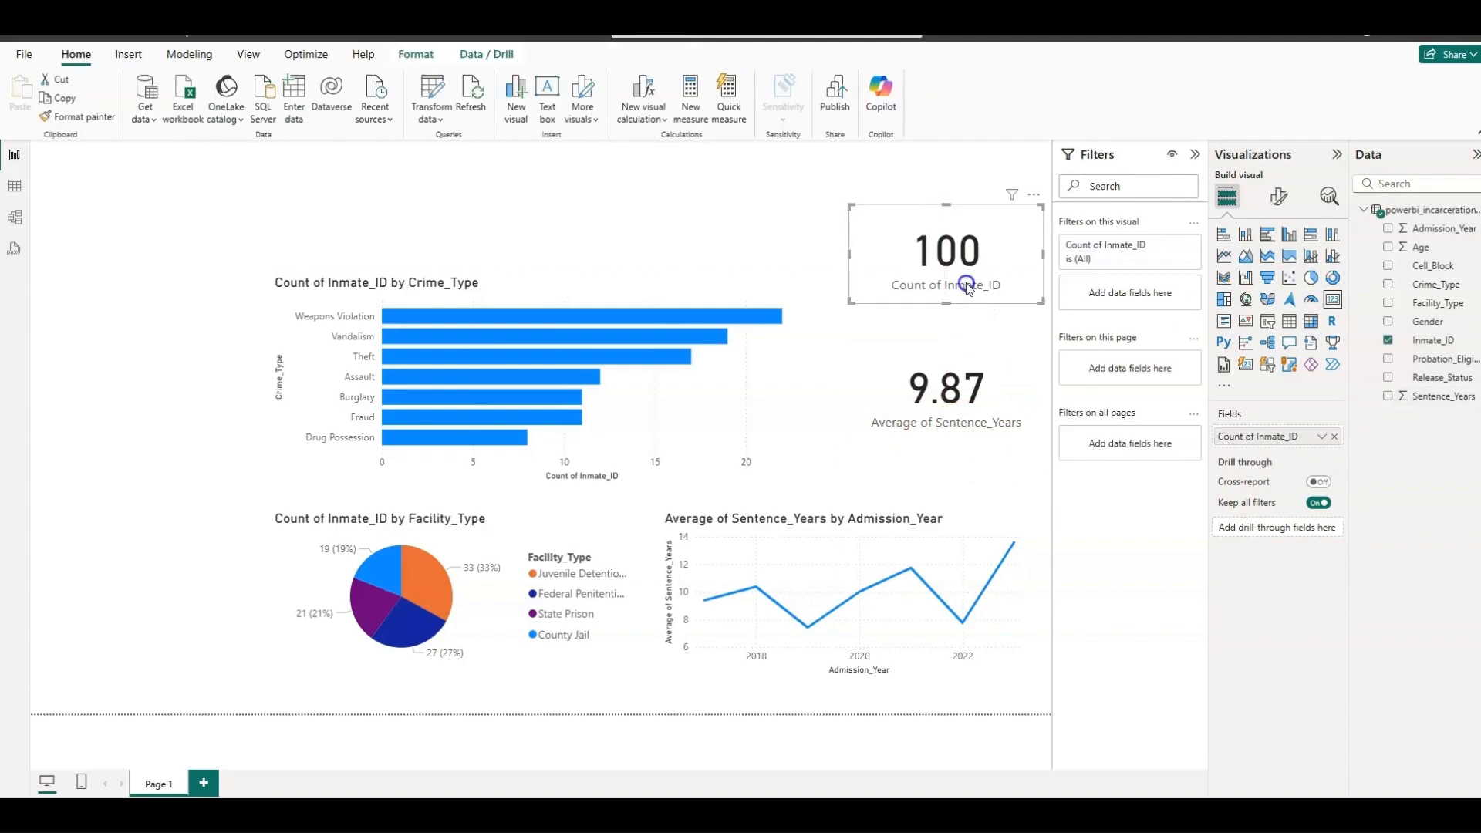
{"action": "left_click_drag", "start_coordinate": [962, 377], "coordinate": [957, 351]}
{"action": "left_click", "coordinate": [1027, 457]}
Step: Add a third card below the average sentence card and shift all three cards upward into a stacked column
{"action": "left_click", "coordinate": [1332, 300]}
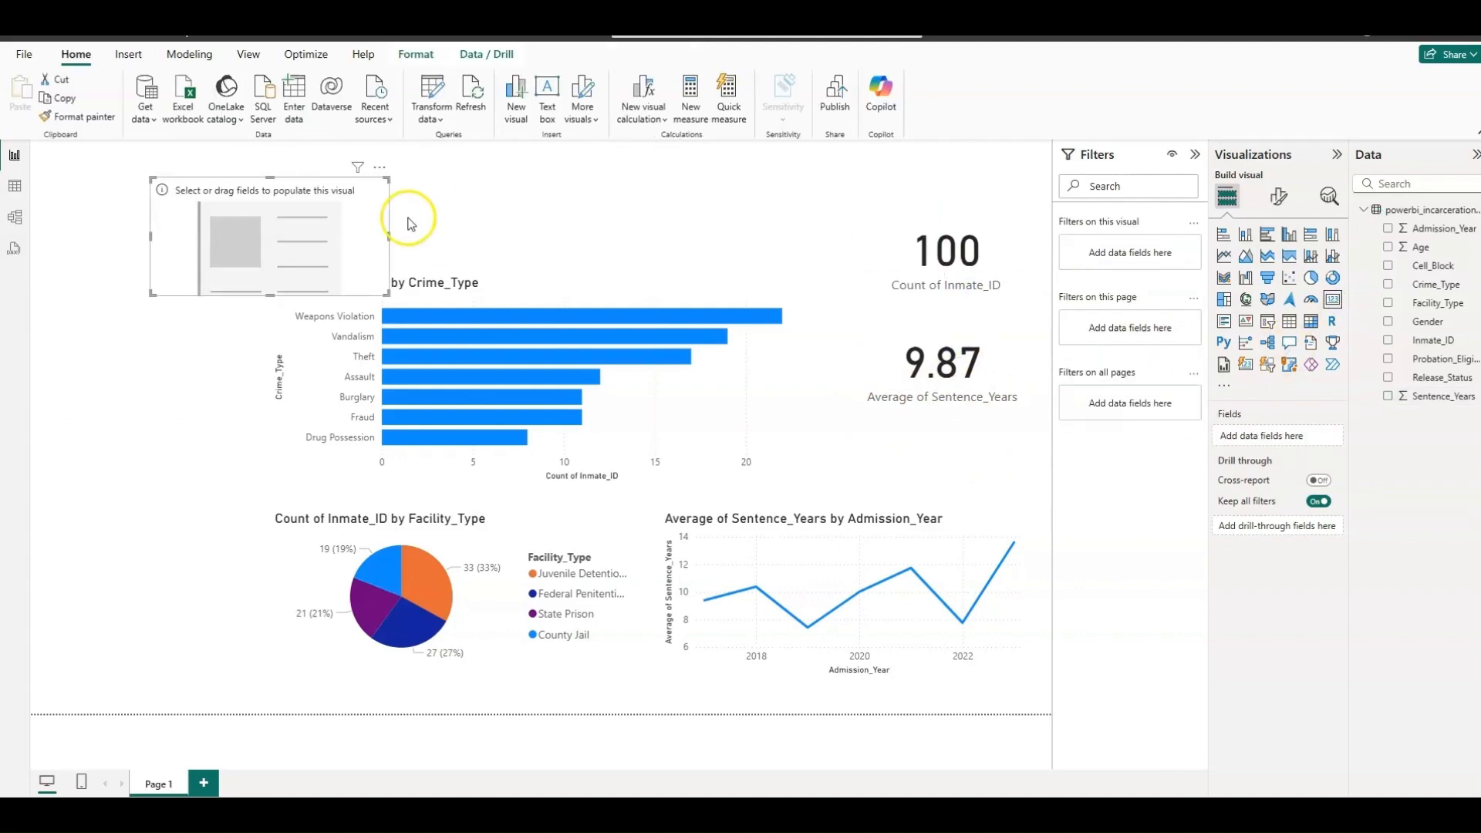
{"action": "left_click_drag", "start_coordinate": [328, 224], "coordinate": [991, 448]}
{"action": "left_click_drag", "start_coordinate": [966, 258], "coordinate": [965, 228]}
{"action": "left_click_drag", "start_coordinate": [956, 350], "coordinate": [953, 313]}
{"action": "left_click_drag", "start_coordinate": [953, 438], "coordinate": [952, 417]}
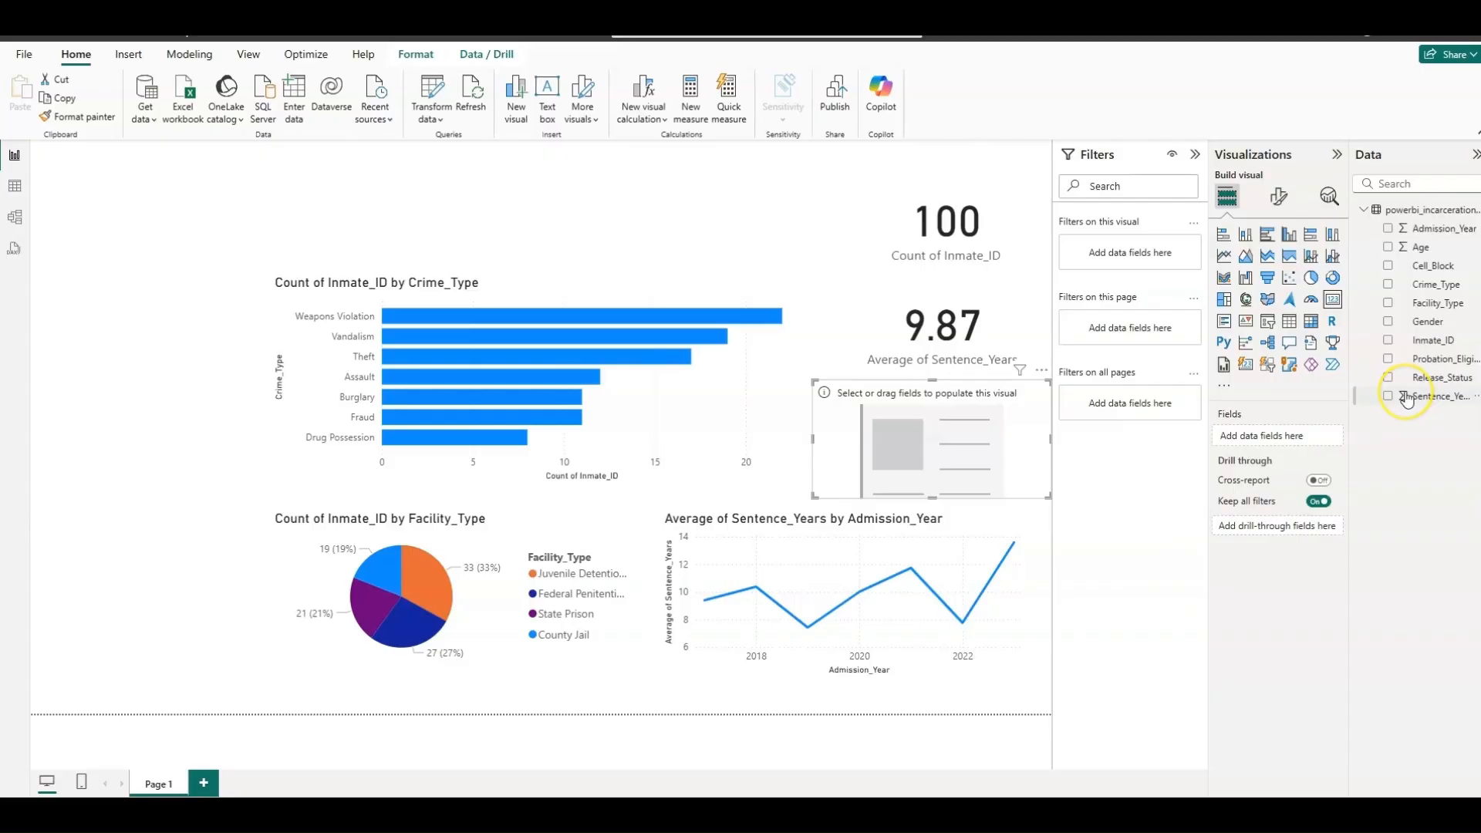
Step: Use Probation_Eligibility as the third card's field and add the same field as a page-level filter
{"action": "left_click_drag", "start_coordinate": [1429, 359], "coordinate": [1295, 435]}
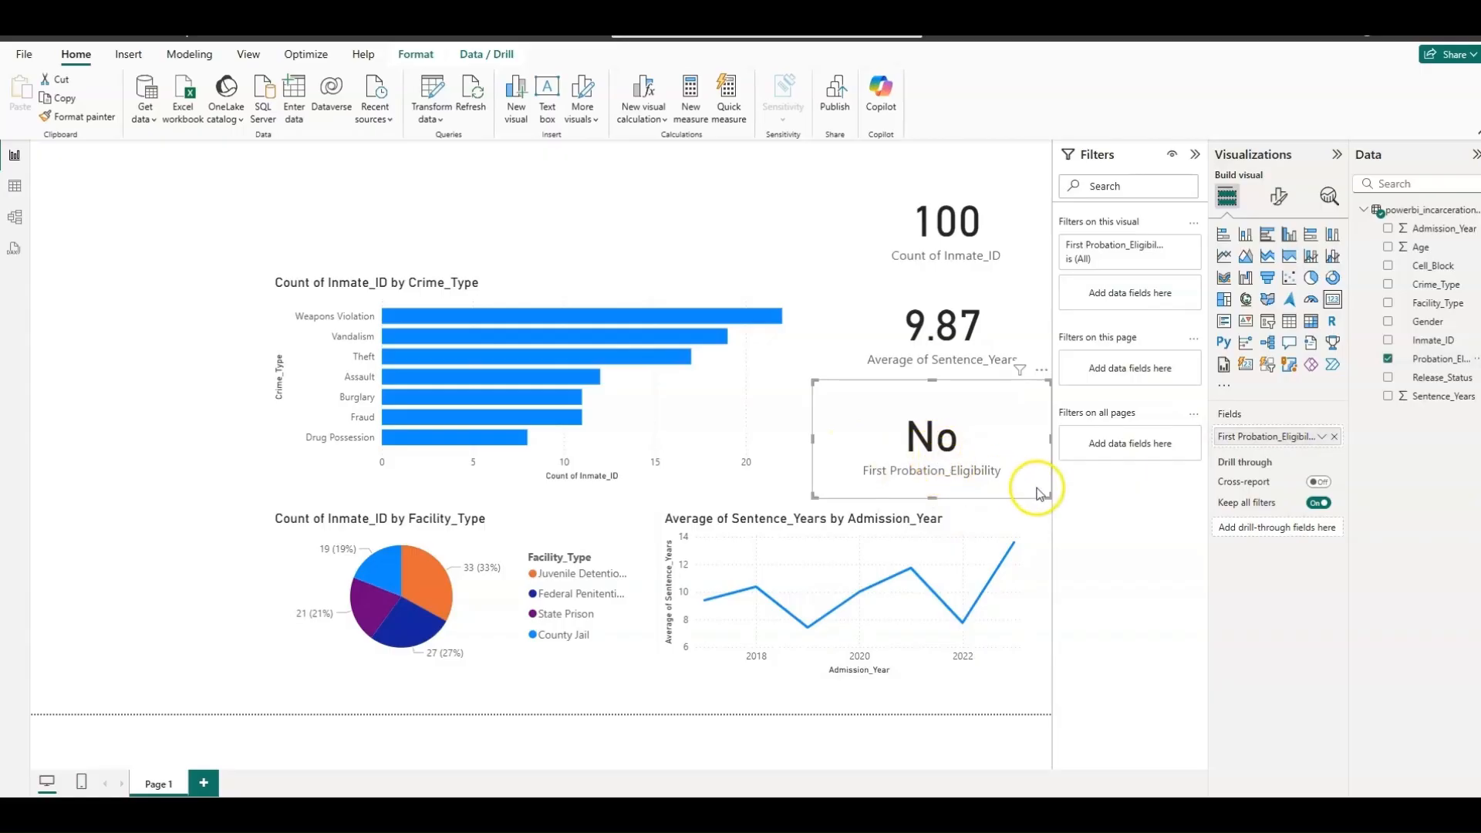
{"action": "left_click_drag", "start_coordinate": [1453, 365], "coordinate": [1159, 365]}
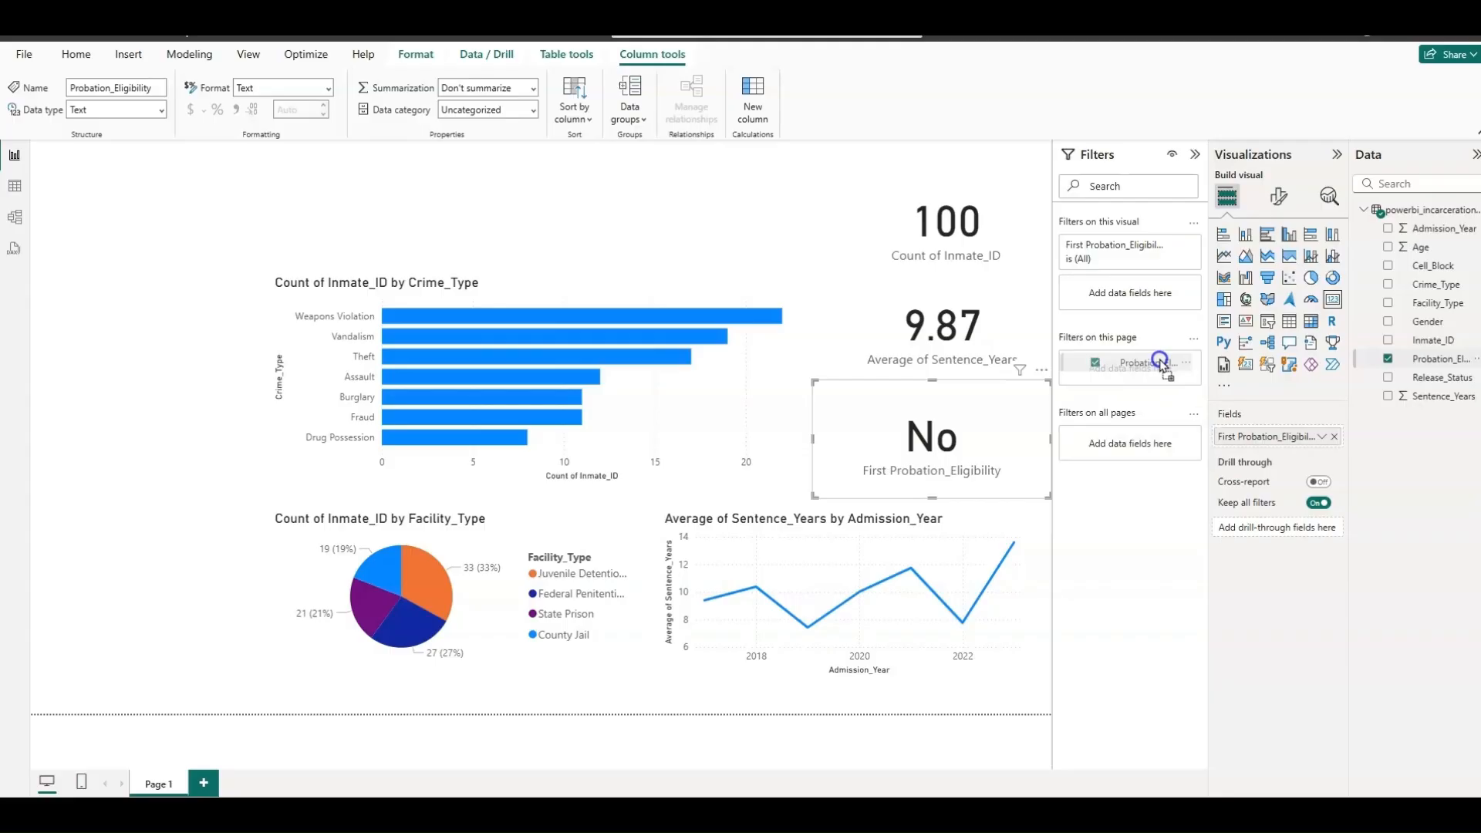
{"action": "left_click", "coordinate": [1159, 360]}
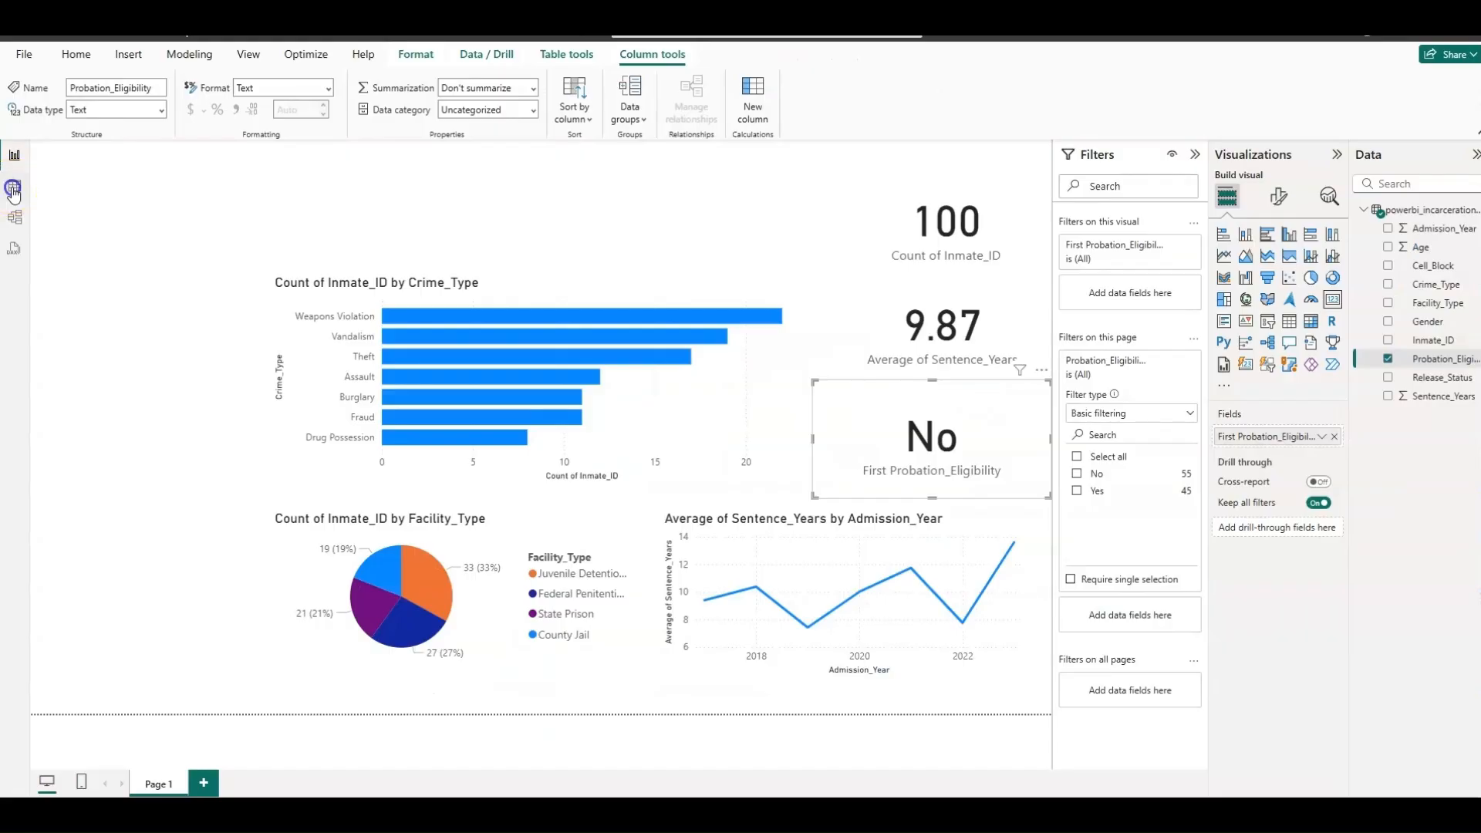
Step: Create a new measure in the table view of the incarceration data and name it Percent Eligible for Probation
{"action": "left_click", "coordinate": [13, 189]}
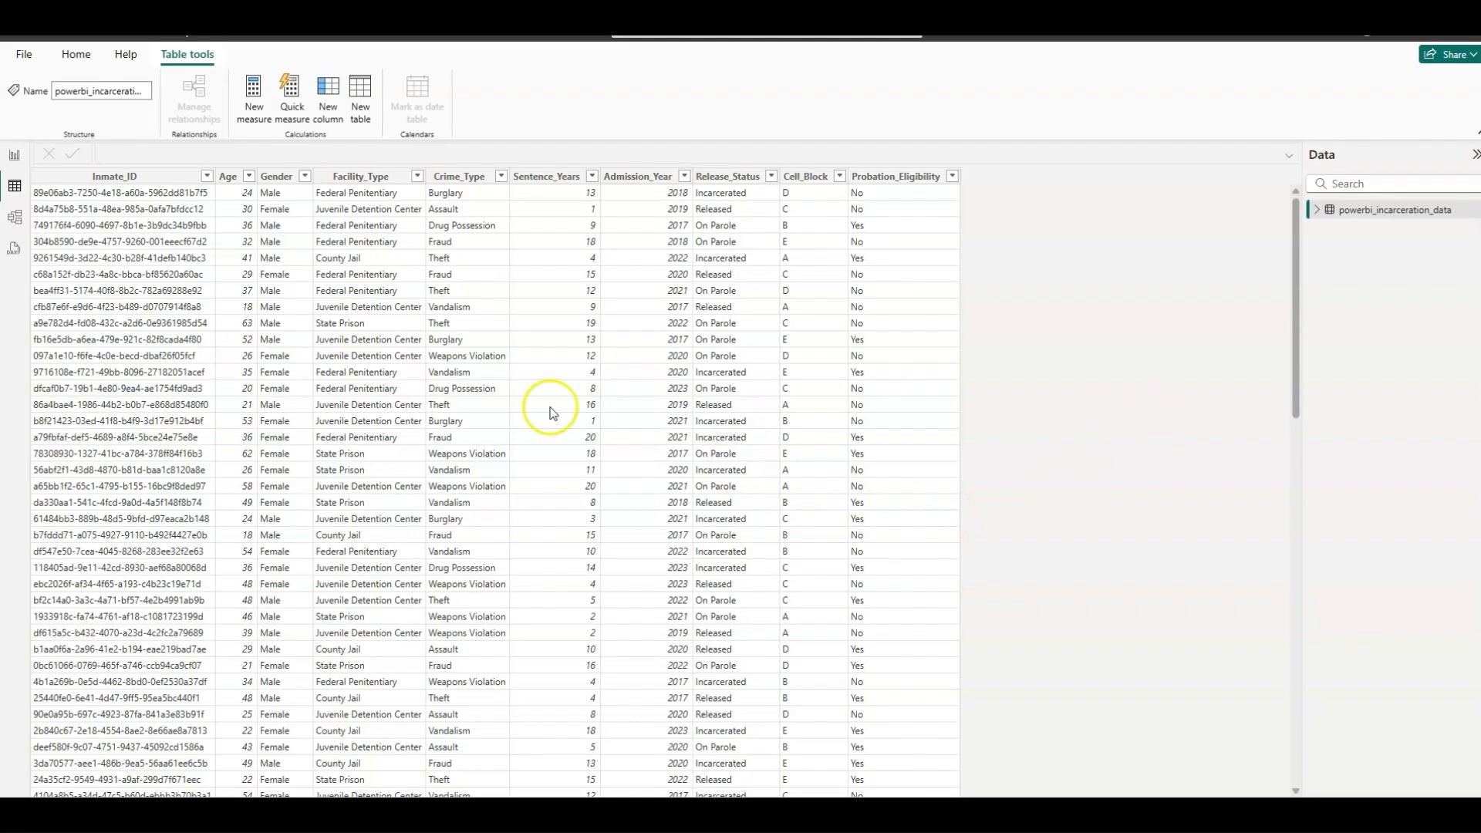
{"action": "left_click", "coordinate": [254, 91]}
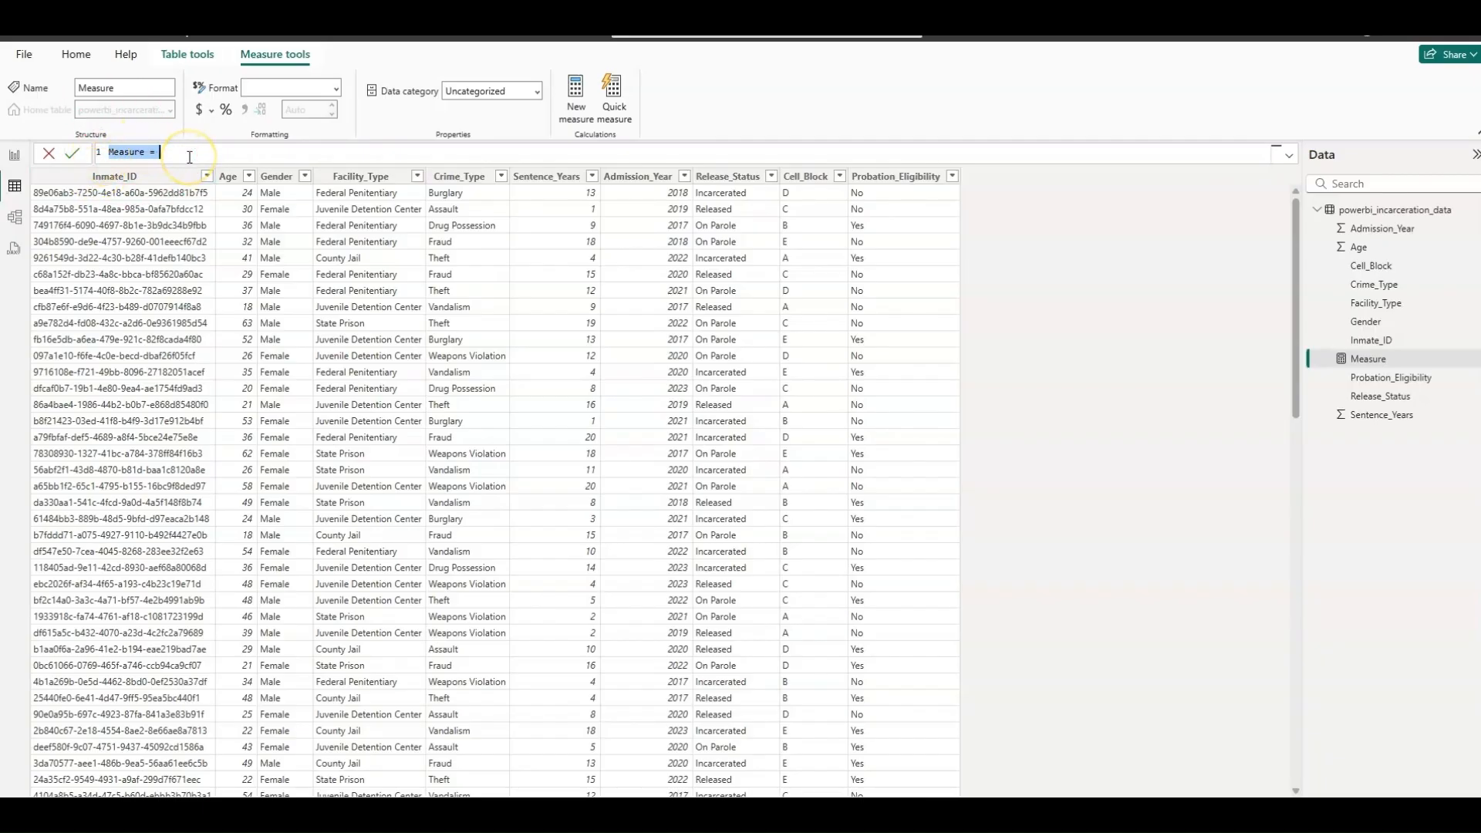
{"action": "key", "text": "BackSpace"}
{"action": "type", "text": "Percent Eligible for Probation = "}
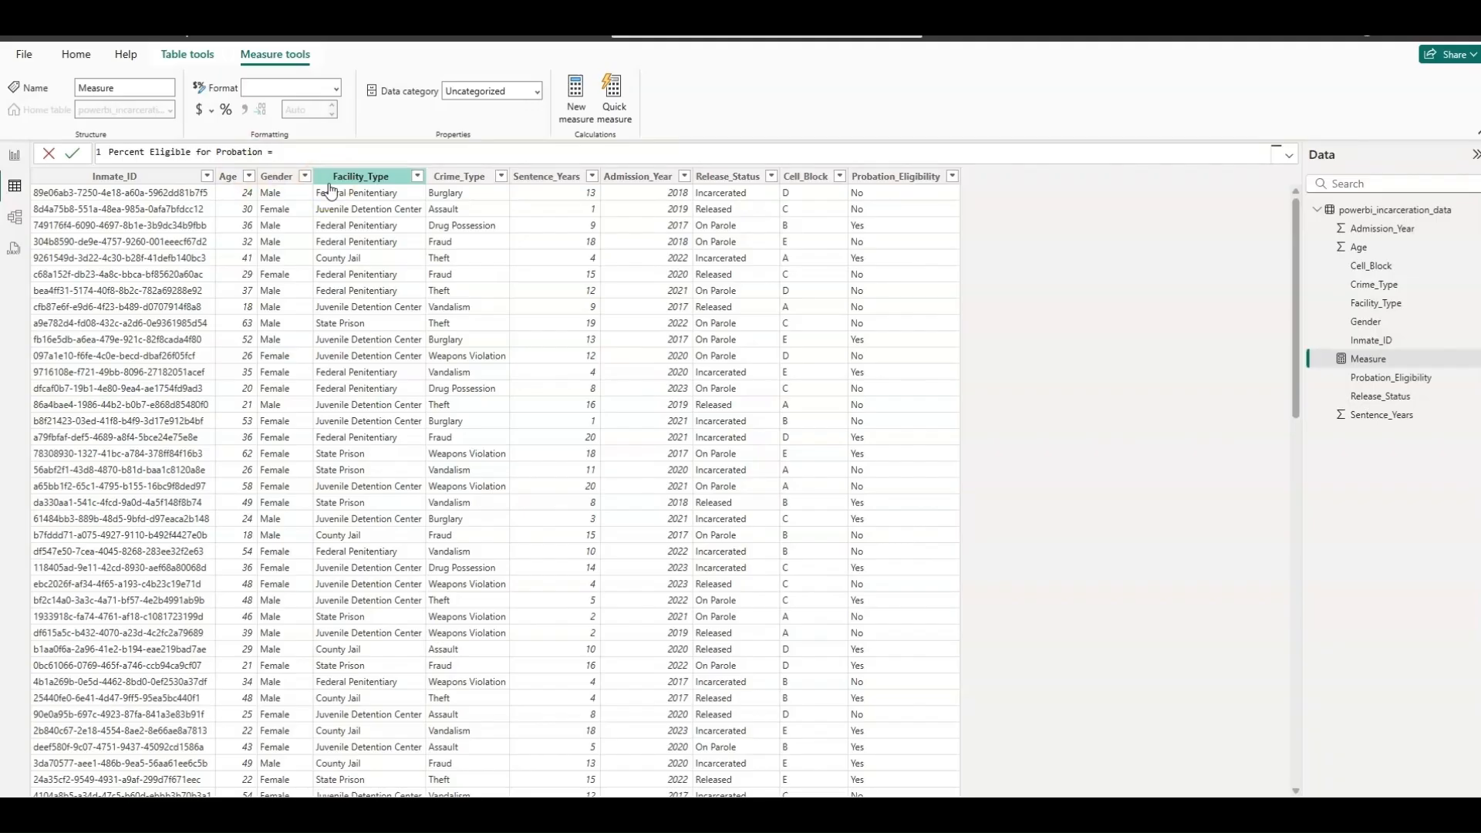
Step: Begin the measure's formula with DIVIDE( COUNTROWS(FILTER( as its numerator
{"action": "type", "text": "DIV"}
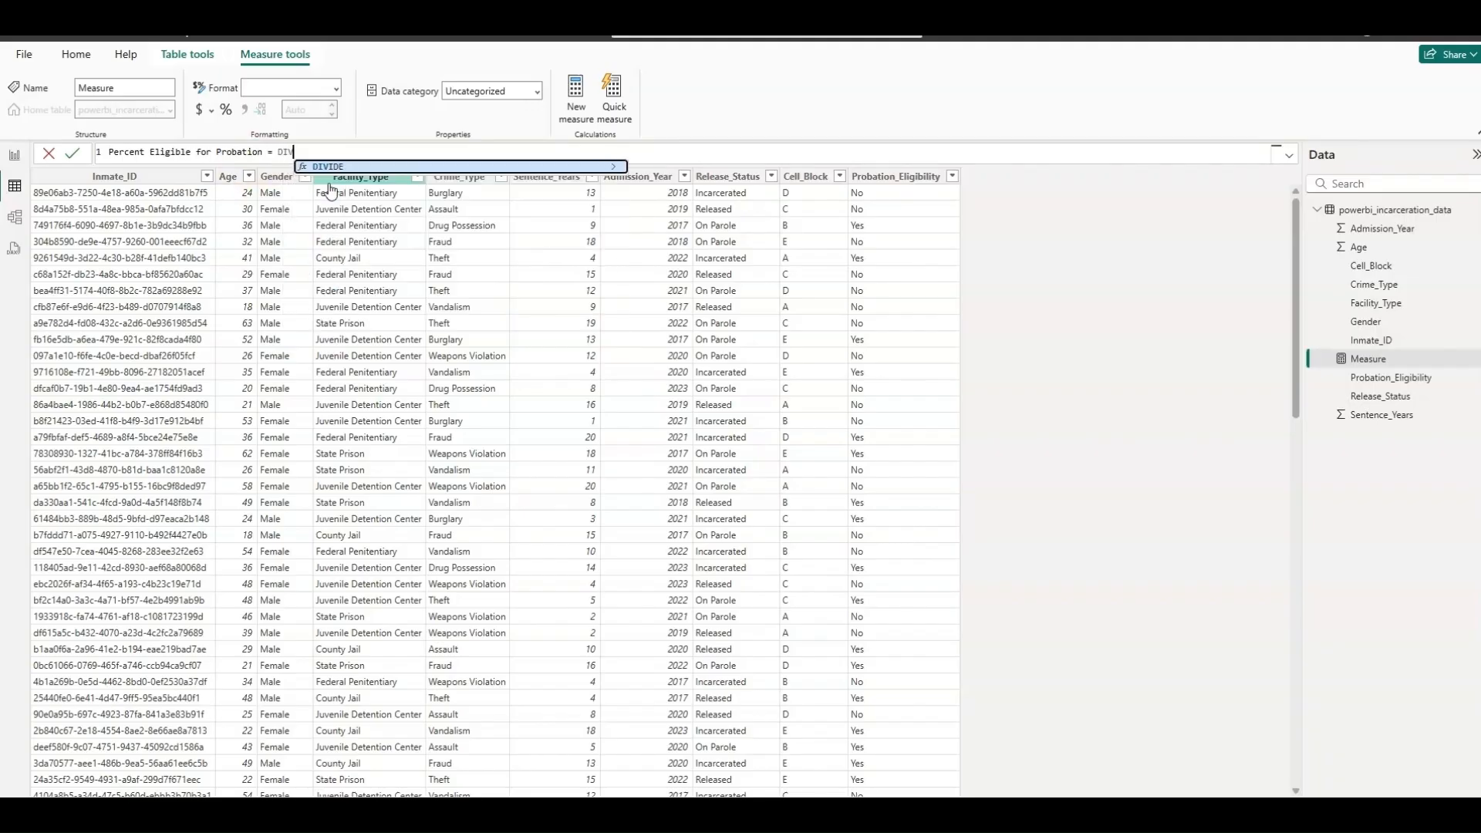
{"action": "type", "text": "IDE("}
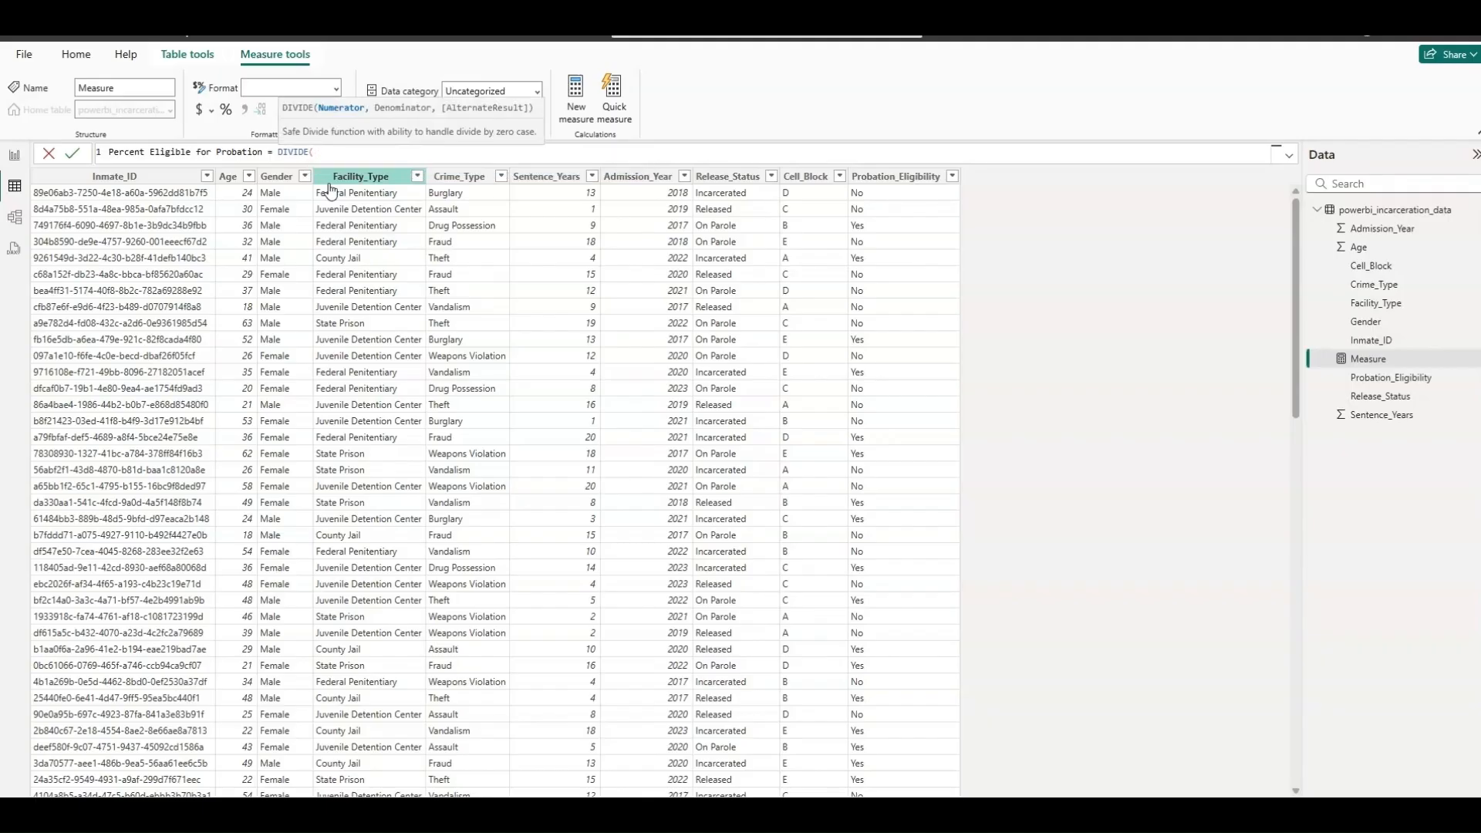
{"action": "type", "text": " COUNTRO"}
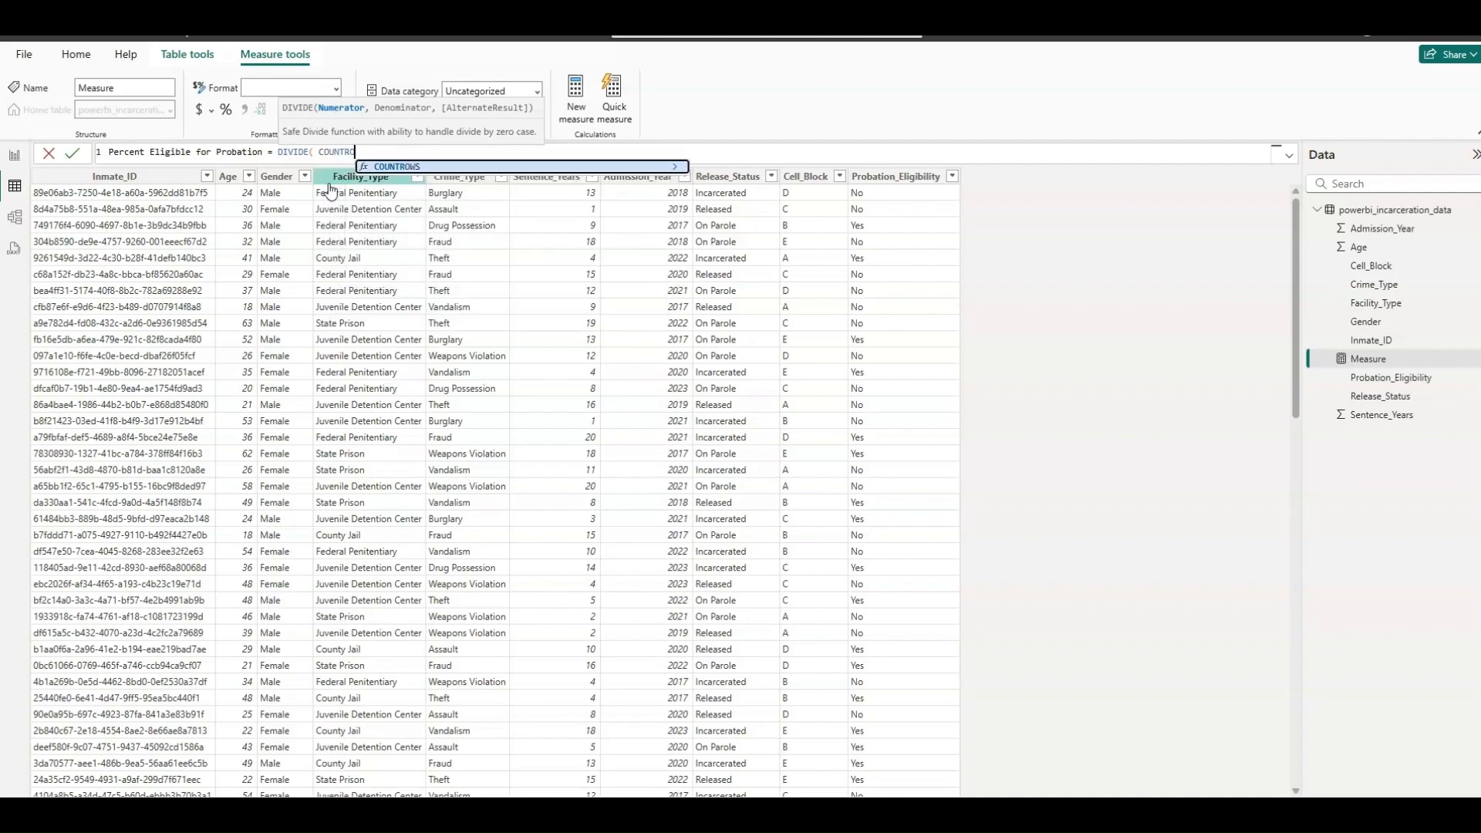
{"action": "key", "text": "Tab"}
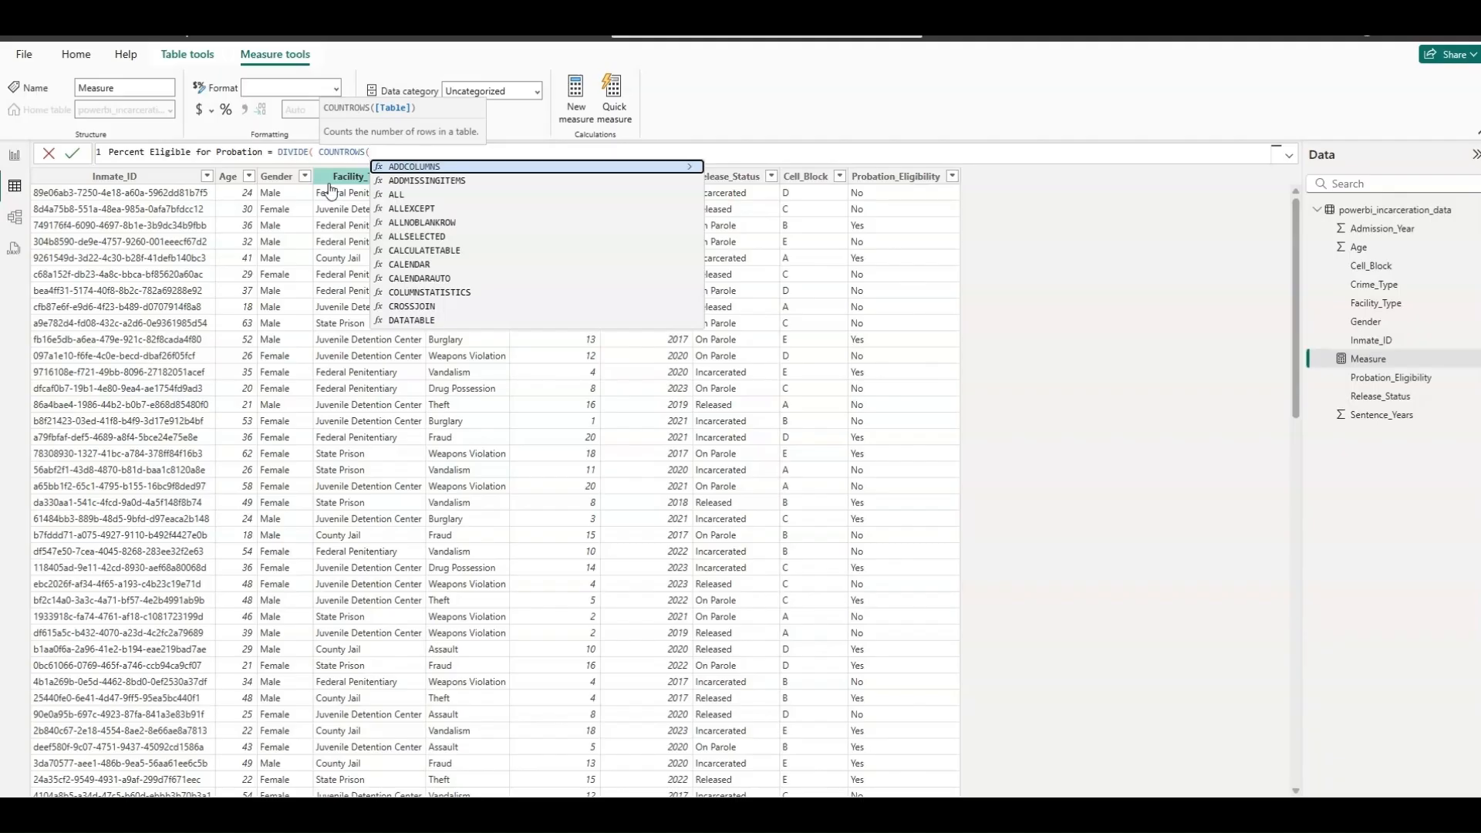
{"action": "type", "text": "("}
{"action": "key", "text": "BackSpace"}
{"action": "type", "text": "FILTER("}
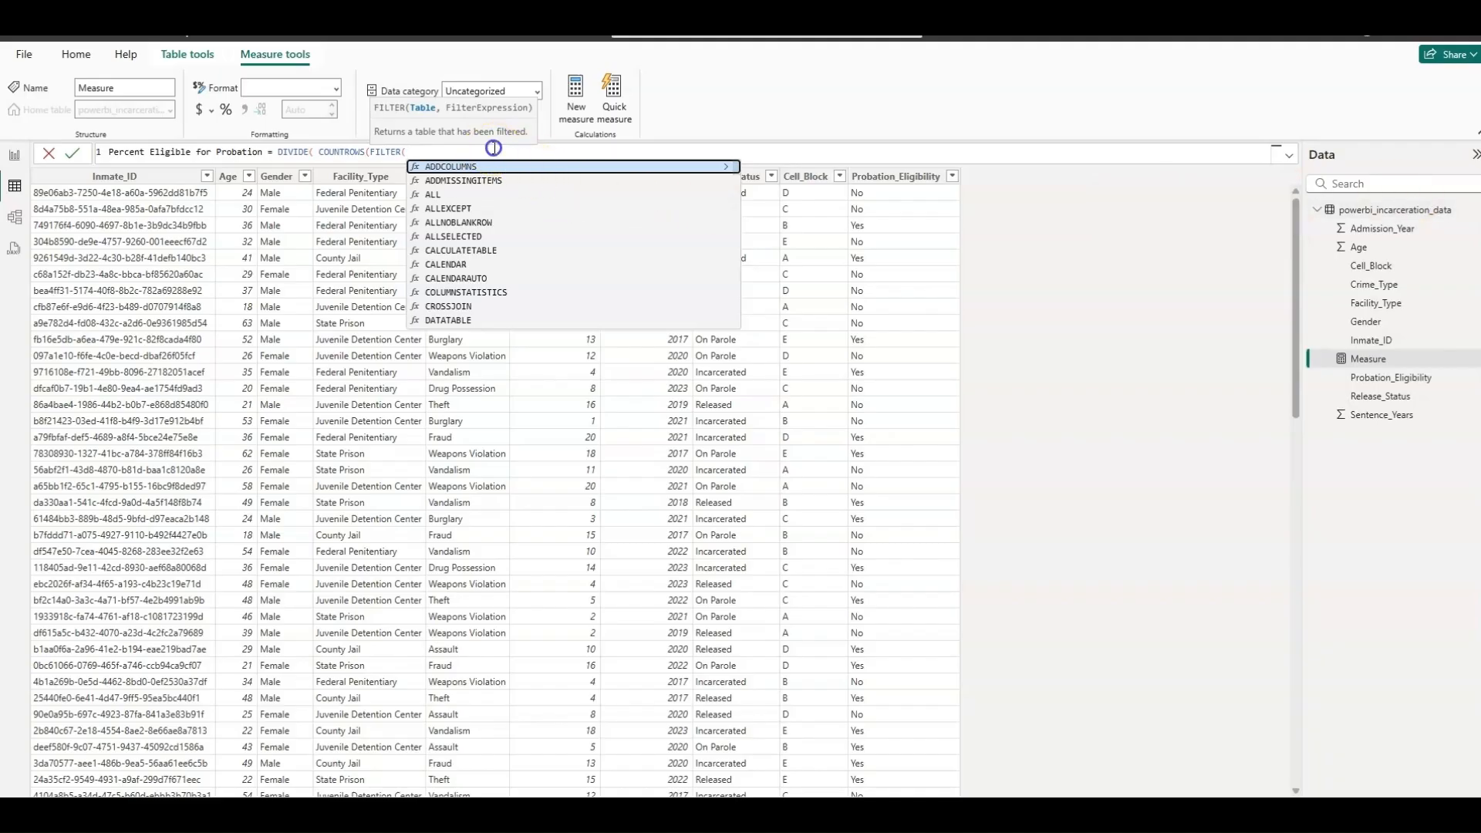
Step: Give FILTER the table 'powerbi_incarceration_data' as its first argument, enclosed in single quotes and followed by a comma
{"action": "type", "text": "p"}
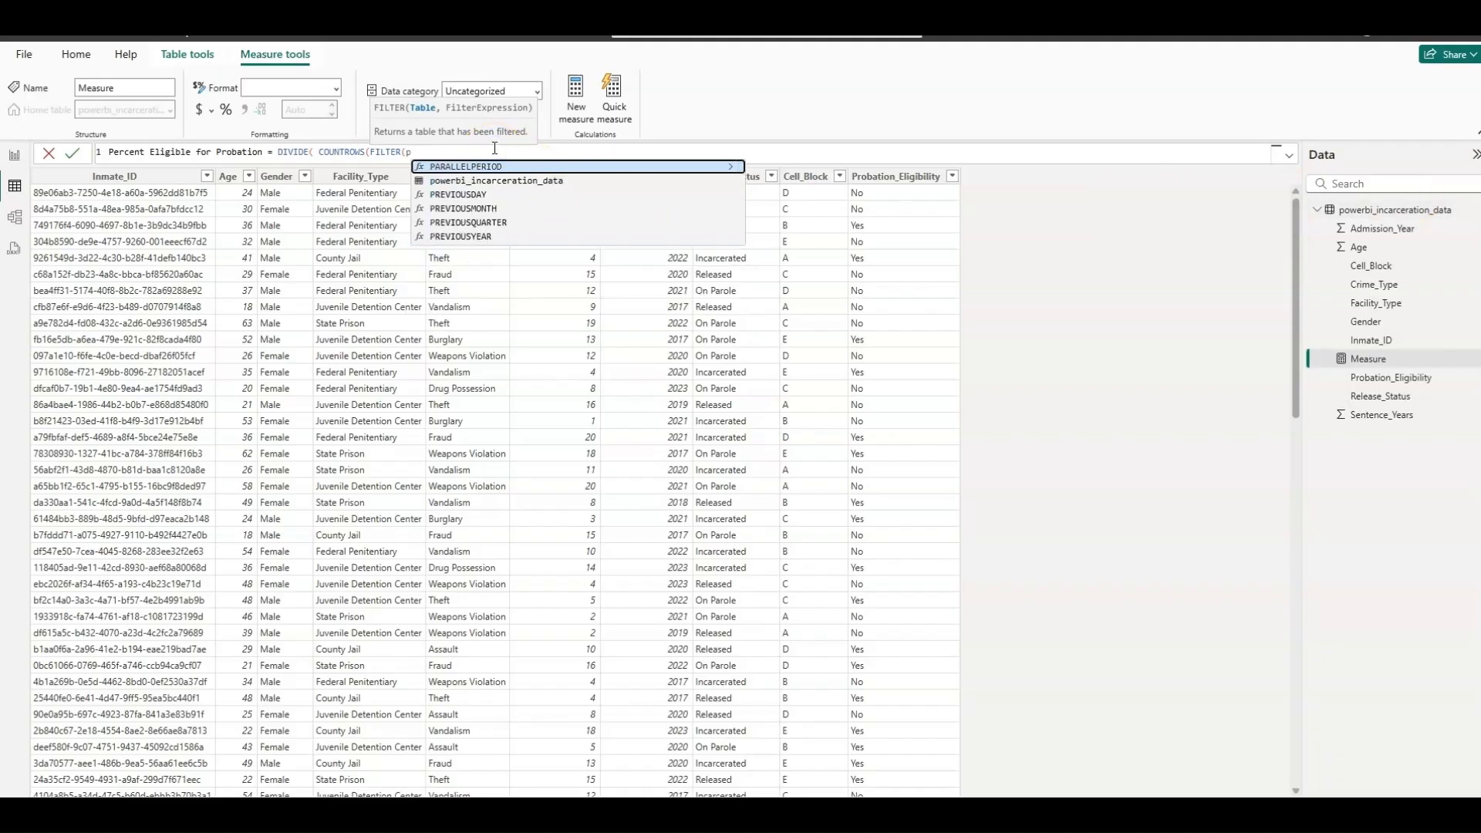
{"action": "type", "text": "ower"}
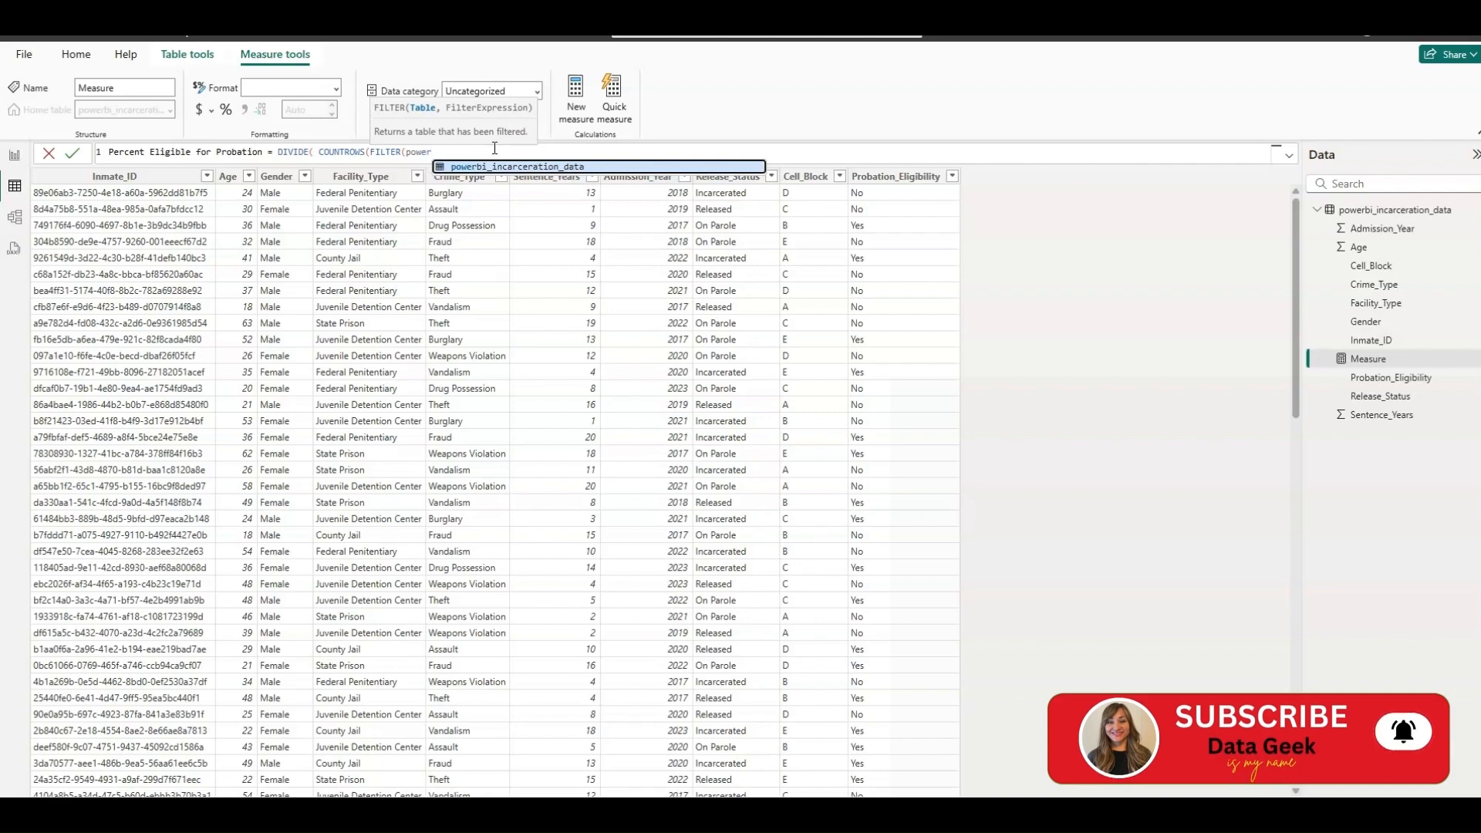
{"action": "left_click", "coordinate": [619, 170]}
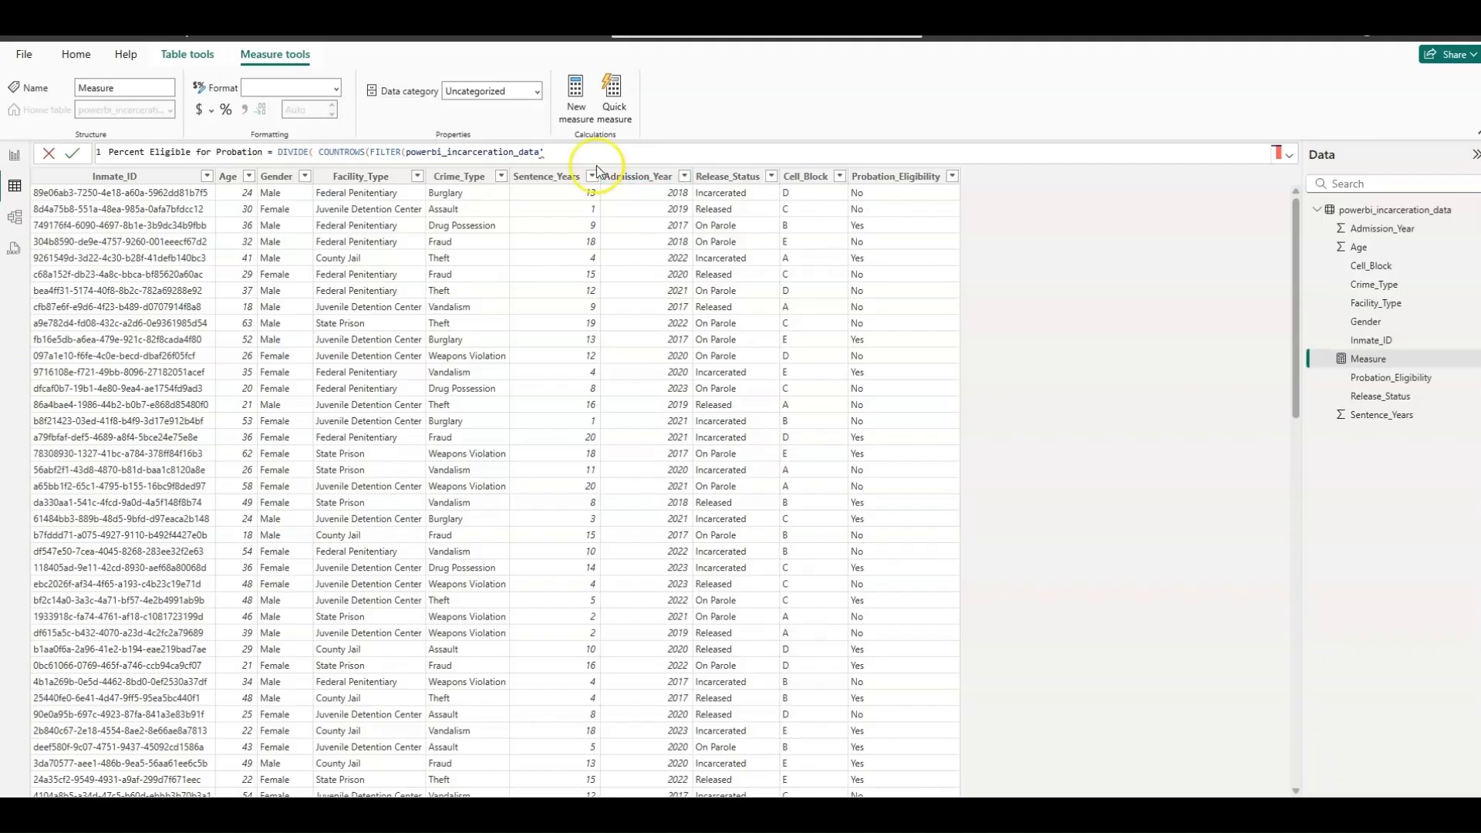
{"action": "left_click", "coordinate": [410, 149]}
{"action": "type", "text": "'"}
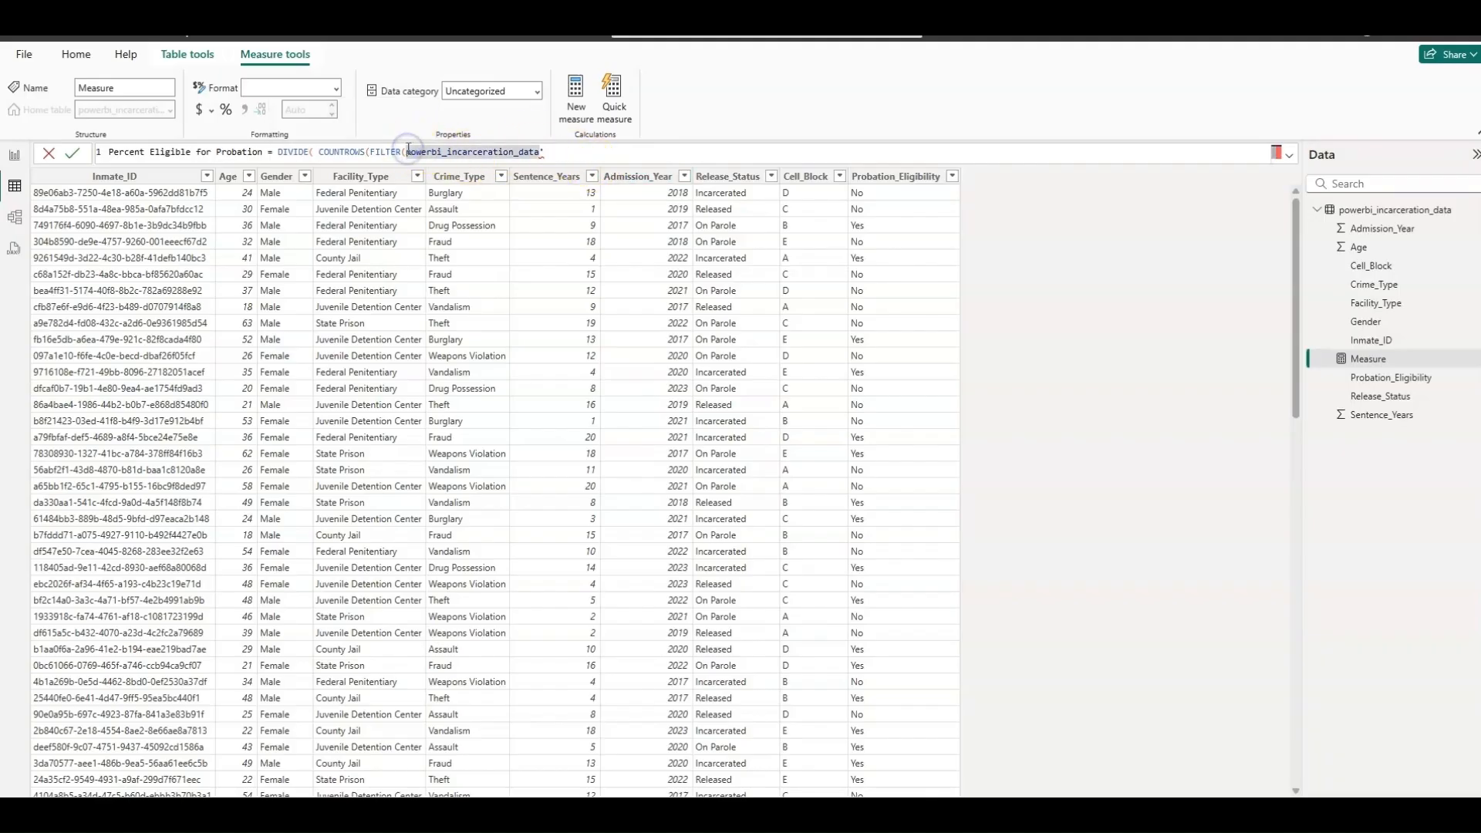
{"action": "left_click", "coordinate": [555, 150]}
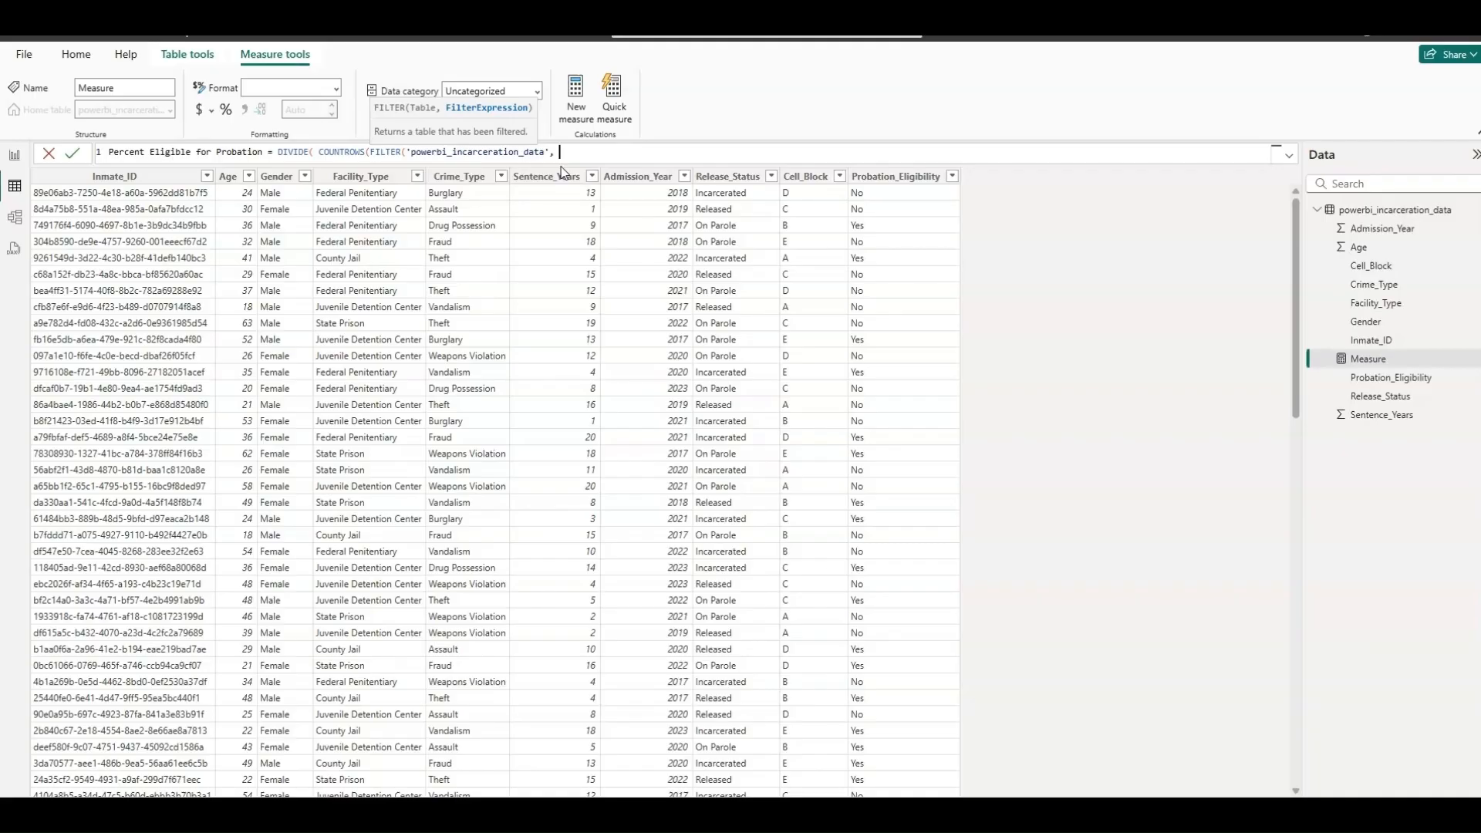
Step: Enter the filter condition 'powerbi_incarceration_data'[Probation_Eligibility] = "Yes" and close the FILTER and COUNTROWS functions
{"action": "type", "text": "'"}
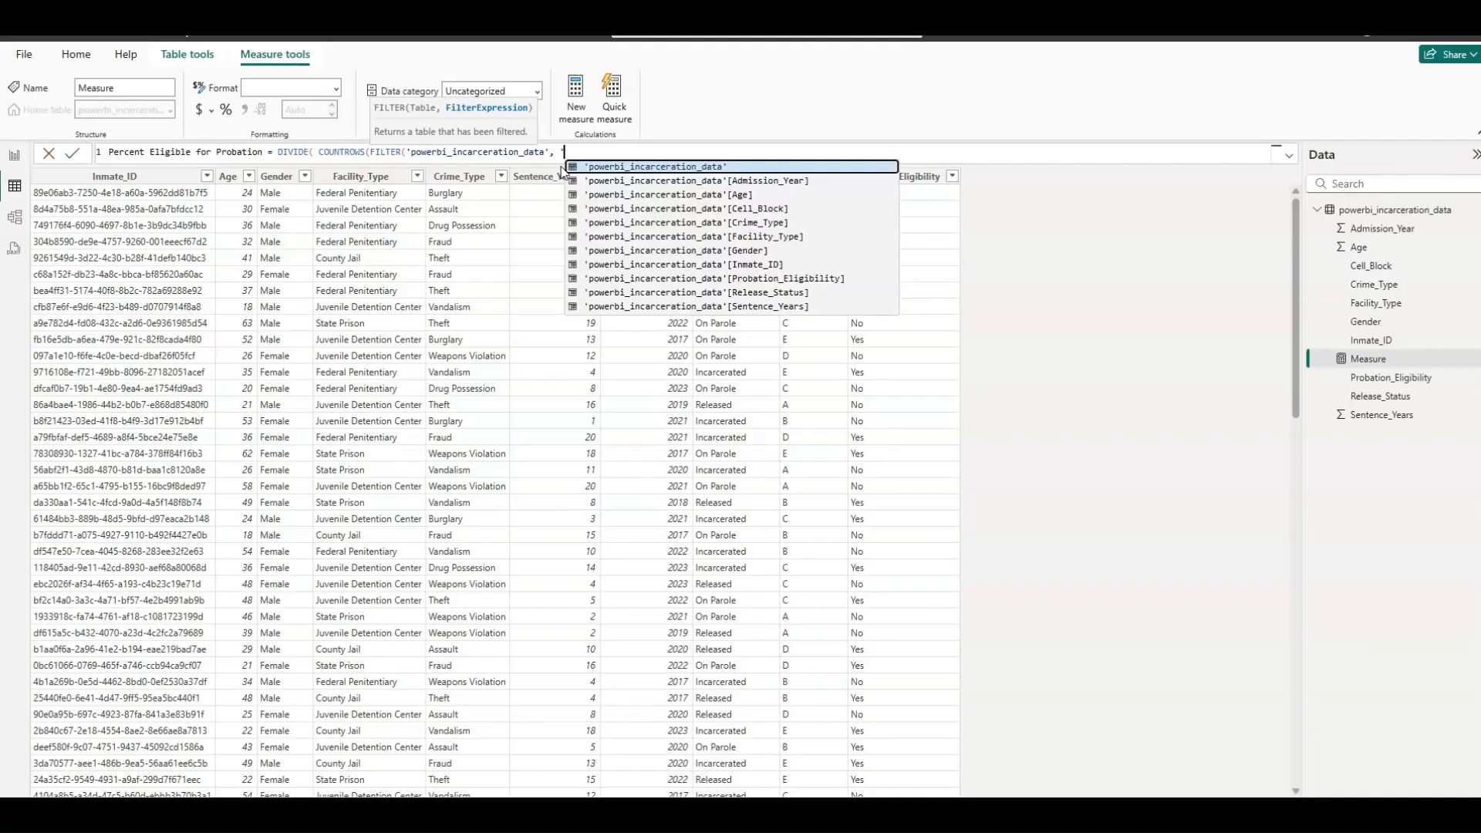
{"action": "key", "text": "Tab"}
{"action": "type", "text": "["}
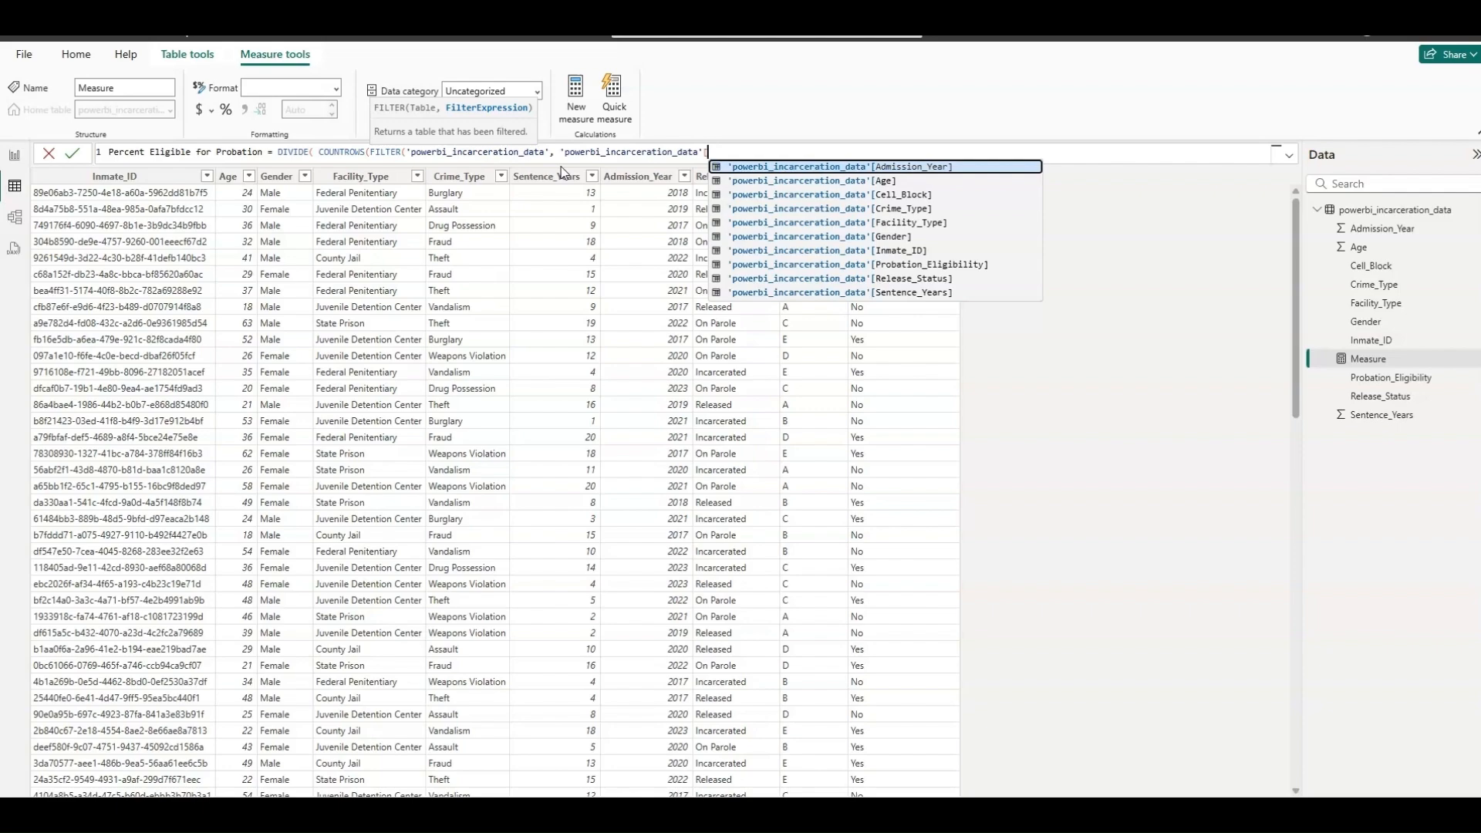
{"action": "type", "text": "Probation"}
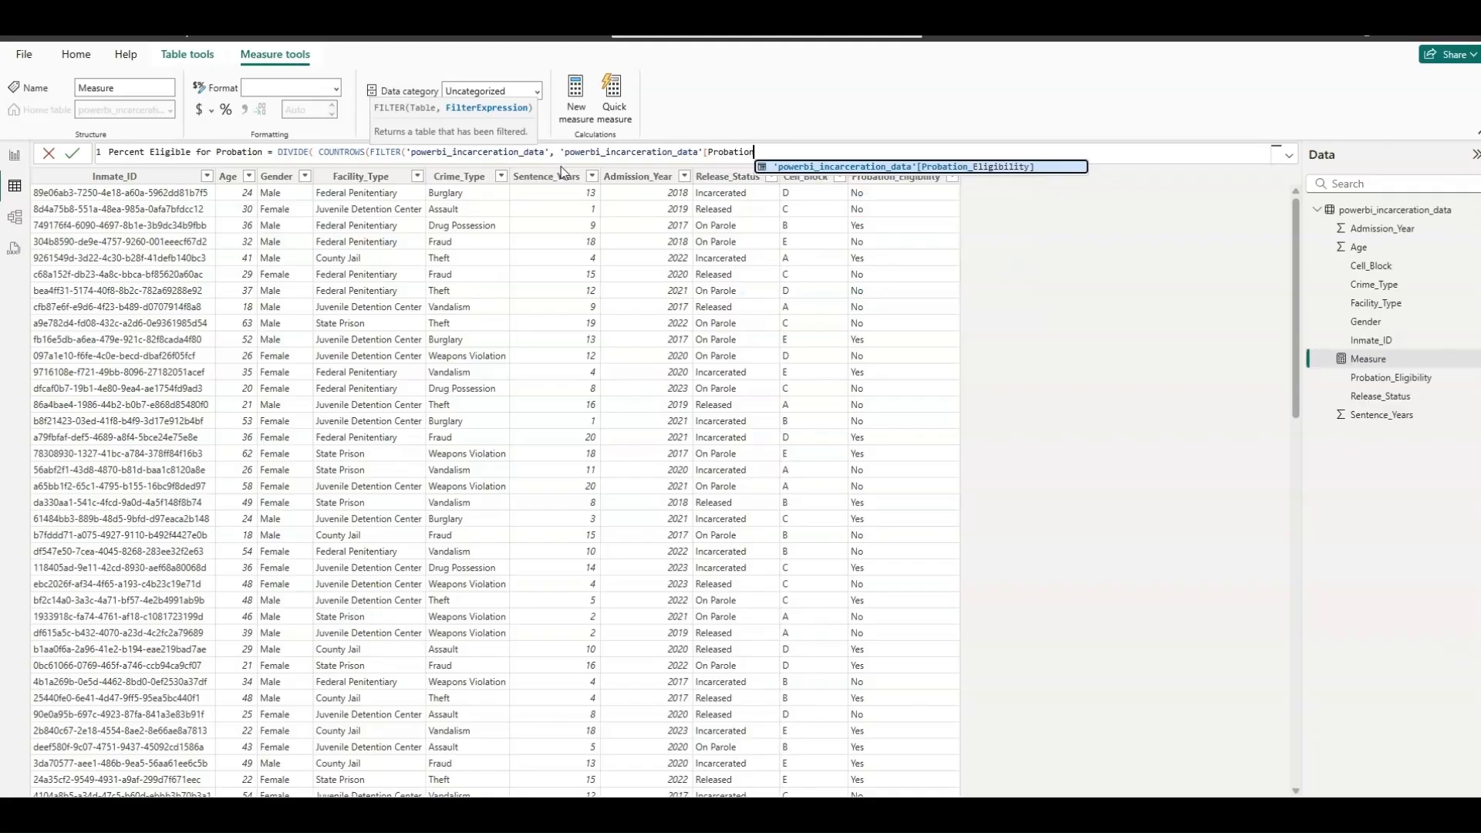
{"action": "type", "text": "_"}
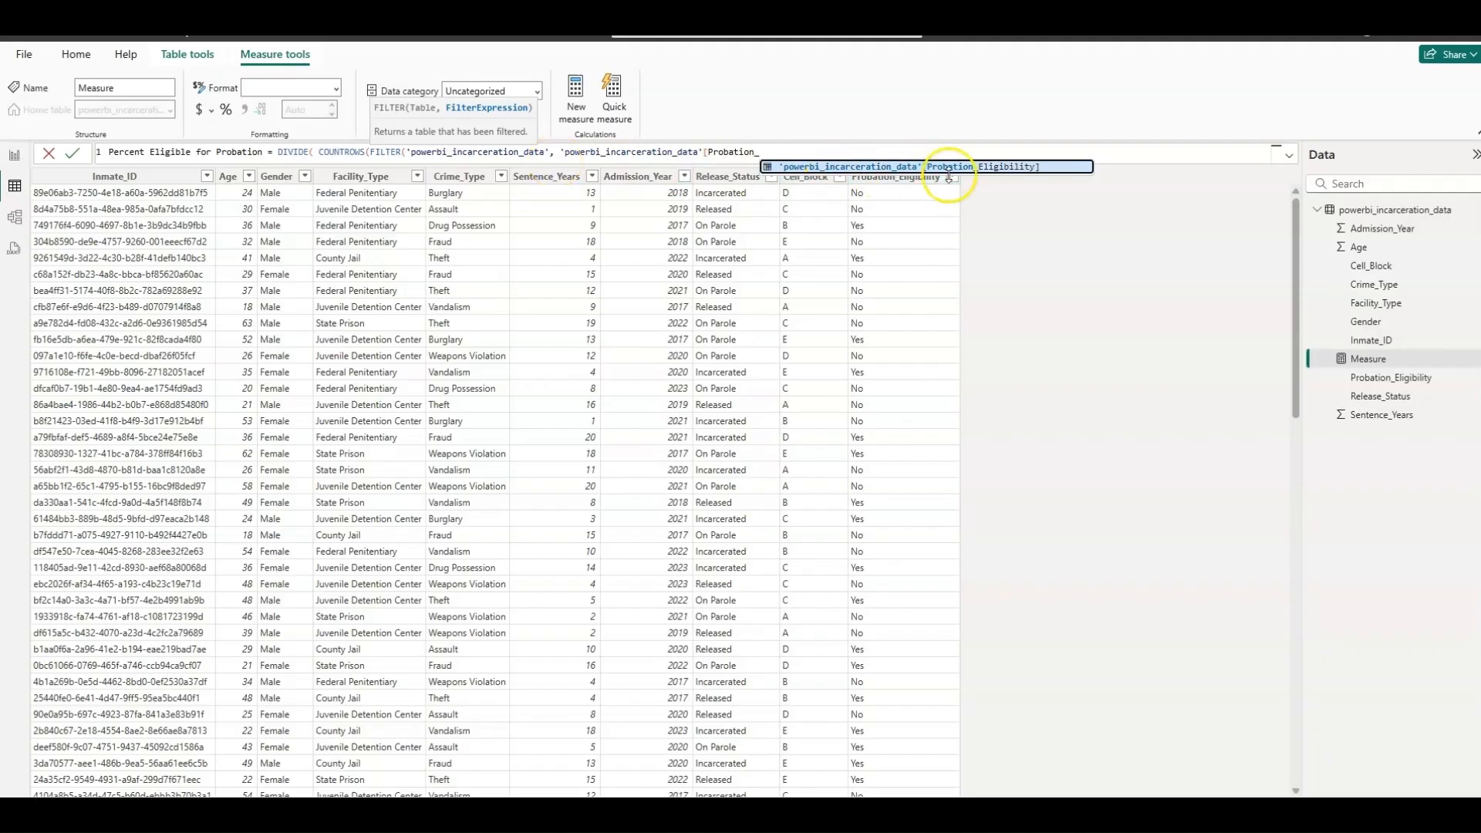
{"action": "left_click", "coordinate": [996, 167]}
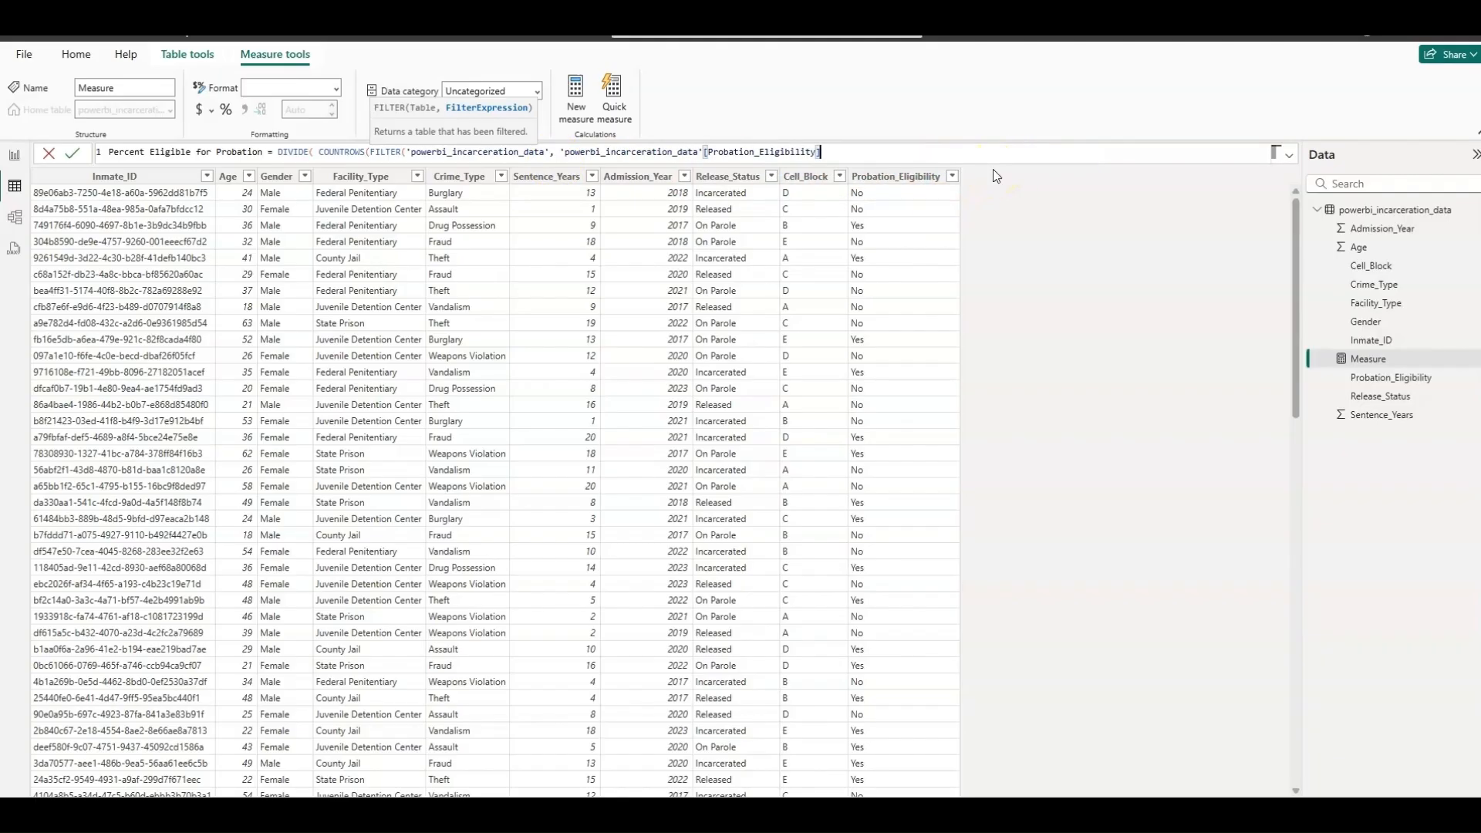
{"action": "type", "text": "= \"Yes\""}
{"action": "type", "text": "))"}
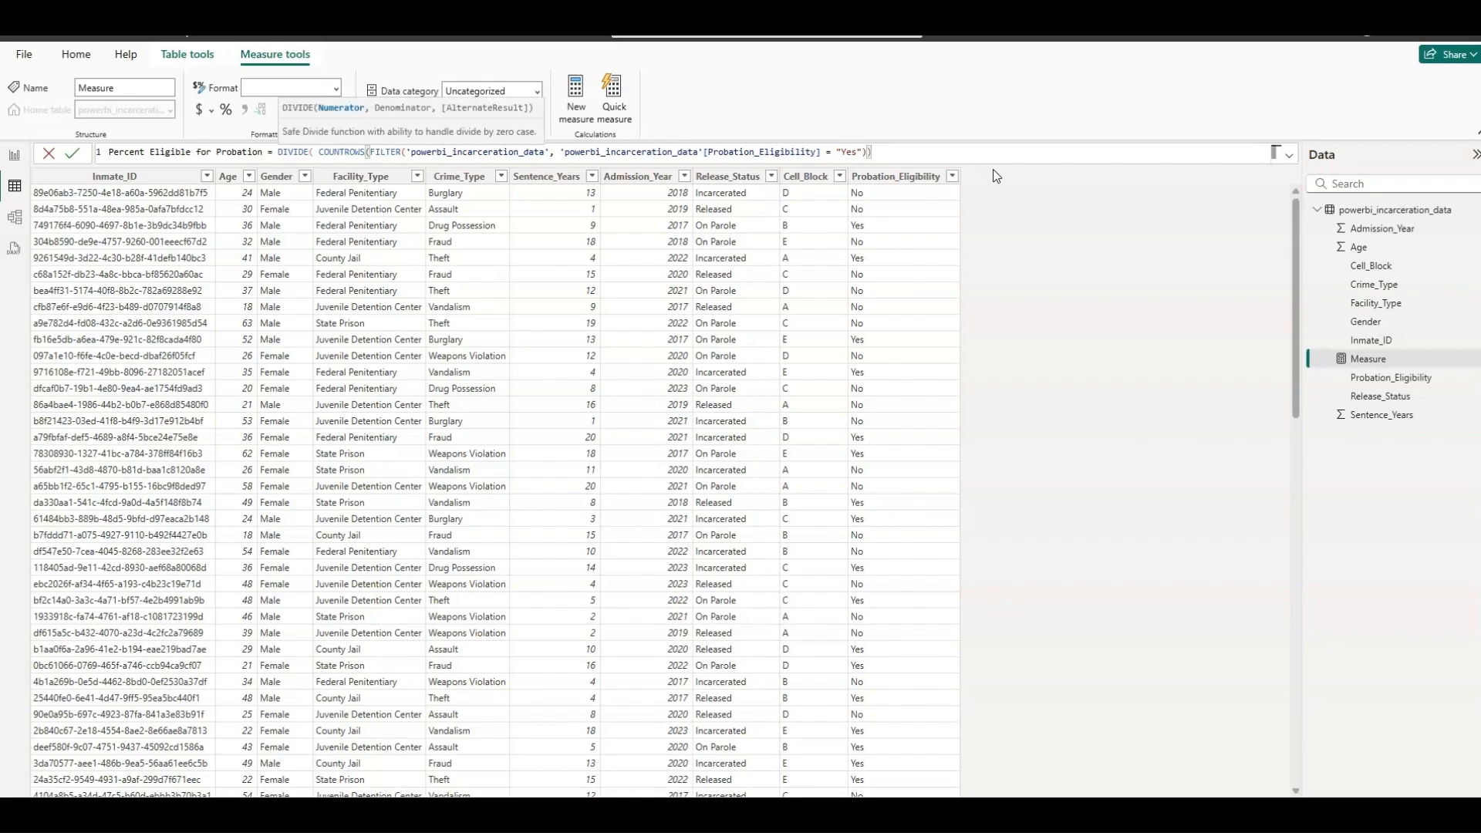
Step: Enter COUNTROWS('powerbi_incarceration_data') as the DIVIDE denominator, close the formula and commit the measure
{"action": "type", "text": ","}
{"action": "type", "text": " C"}
{"action": "type", "text": "OUNT"}
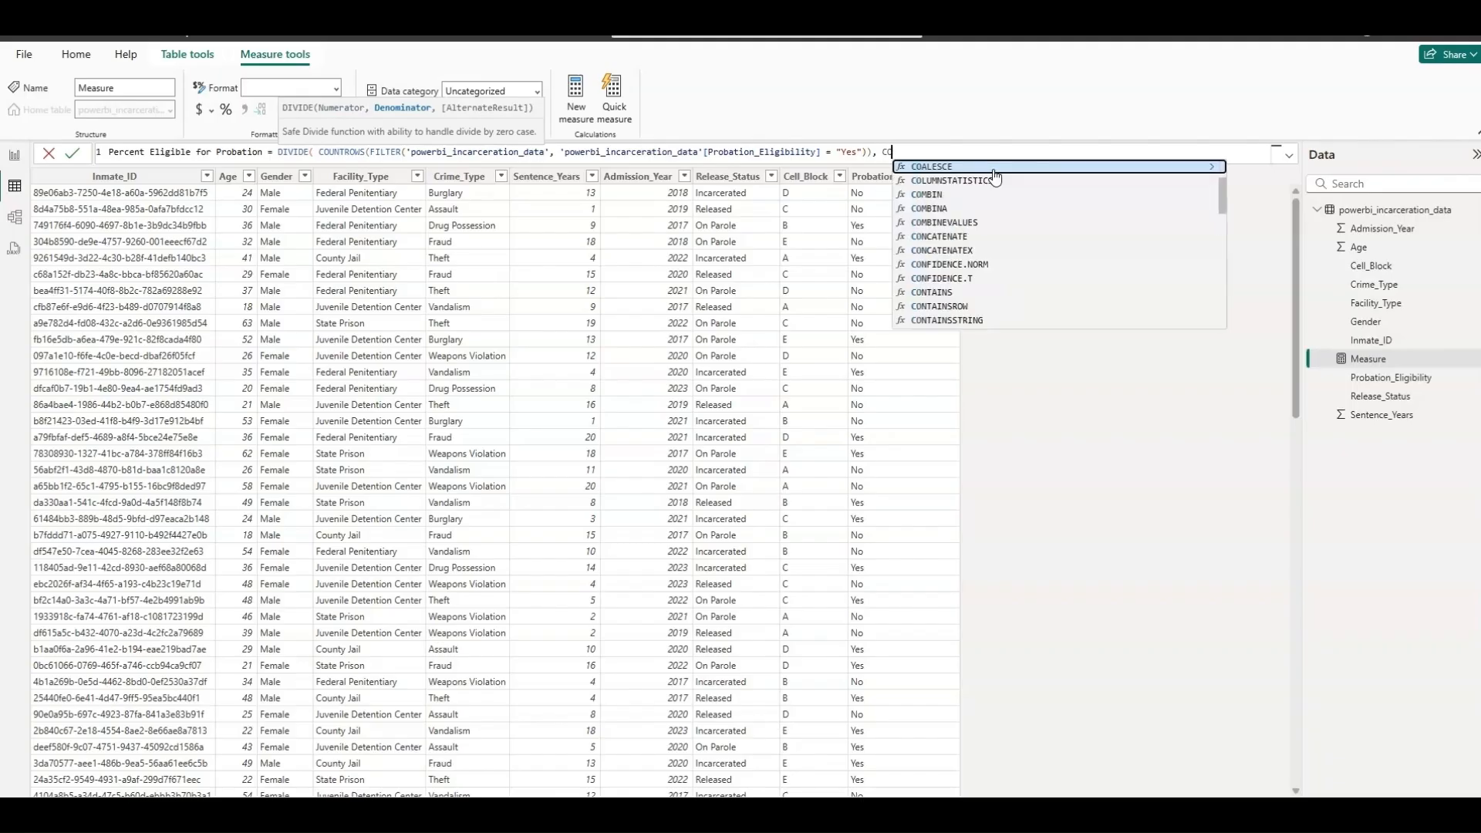
{"action": "type", "text": "R"}
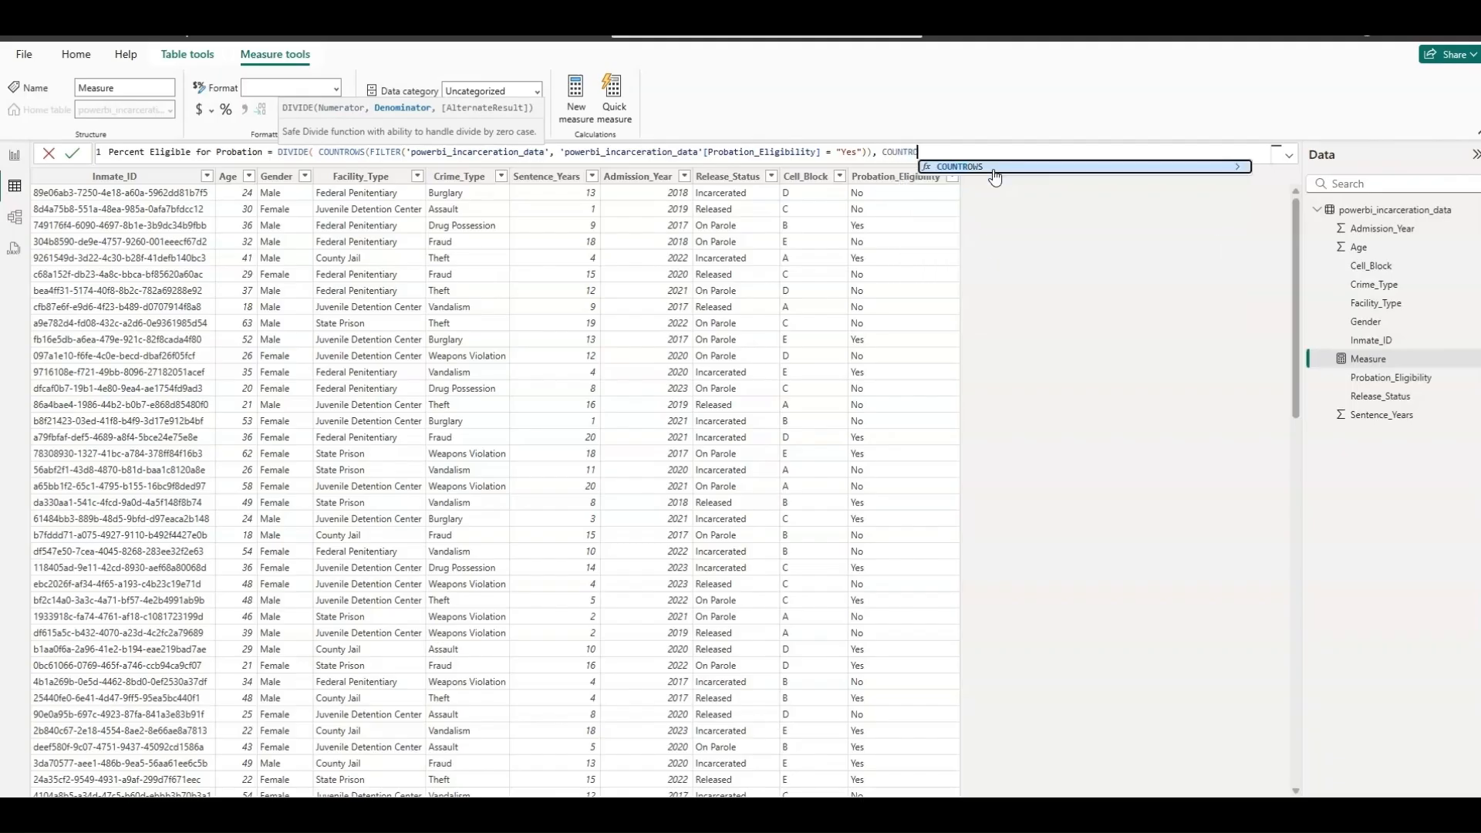
{"action": "type", "text": "O"}
{"action": "left_click", "coordinate": [995, 169]}
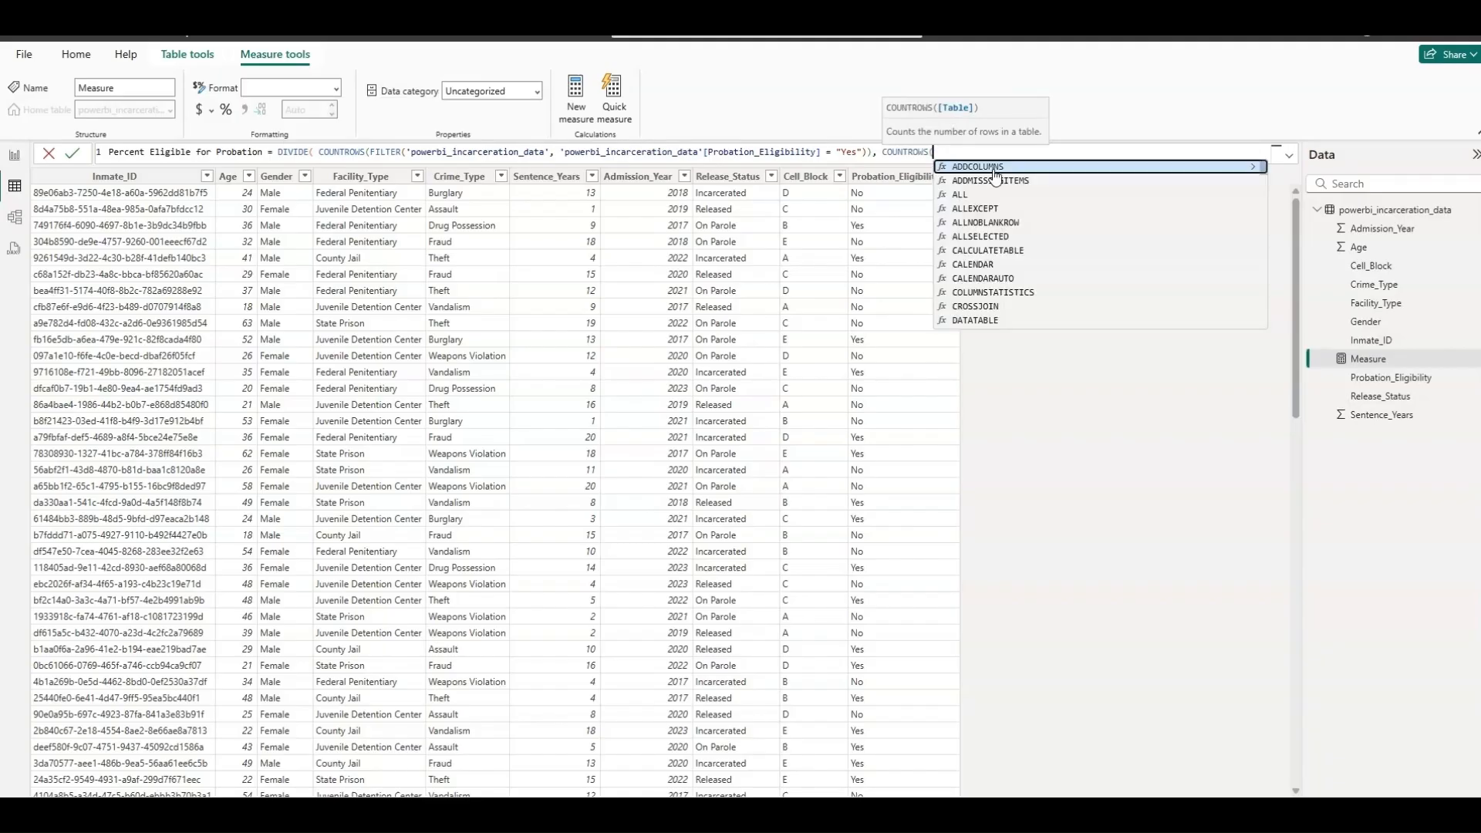
{"action": "type", "text": "'"}
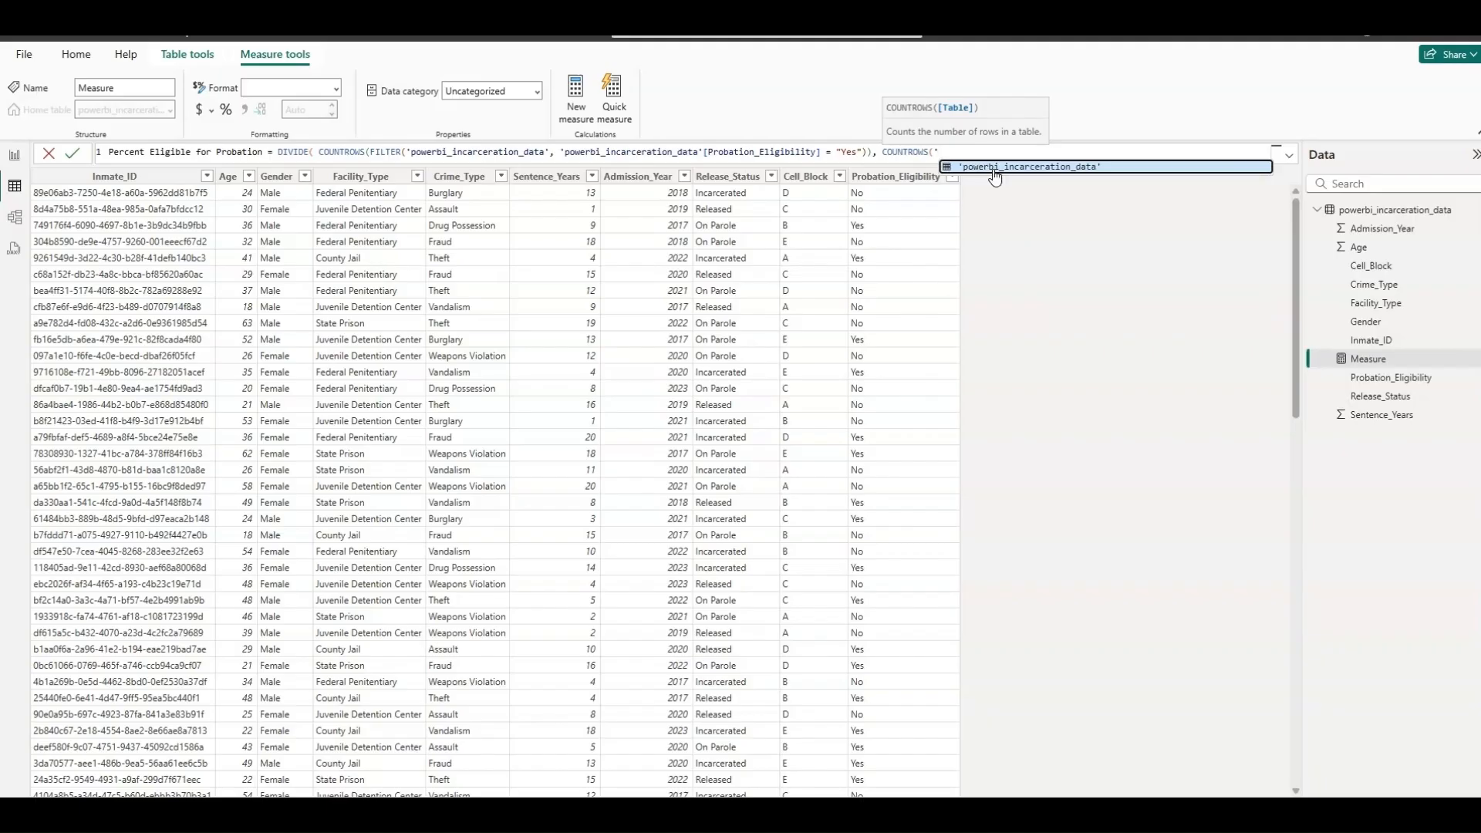
{"action": "left_click", "coordinate": [993, 168]}
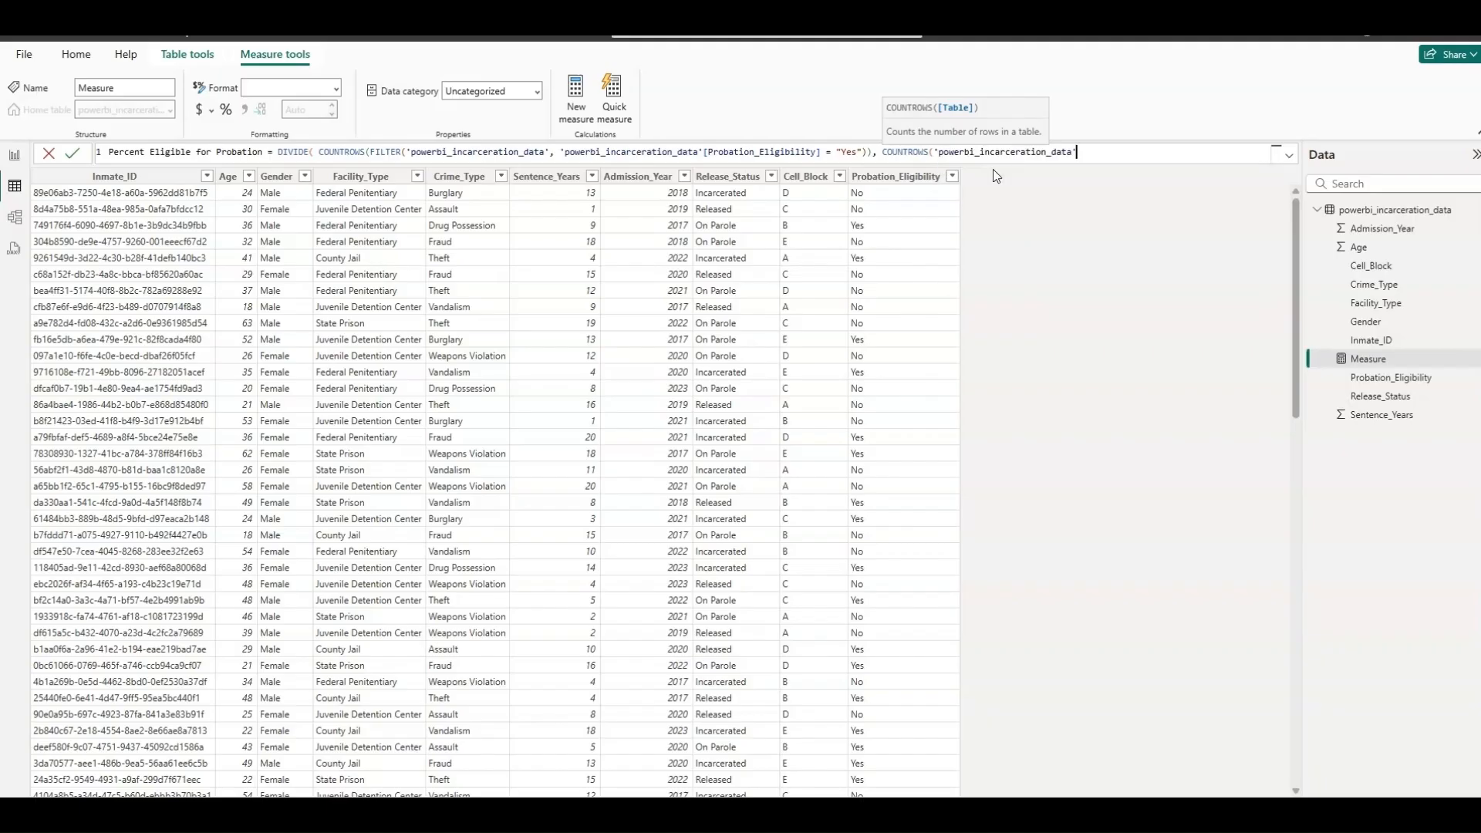
{"action": "type", "text": ")"}
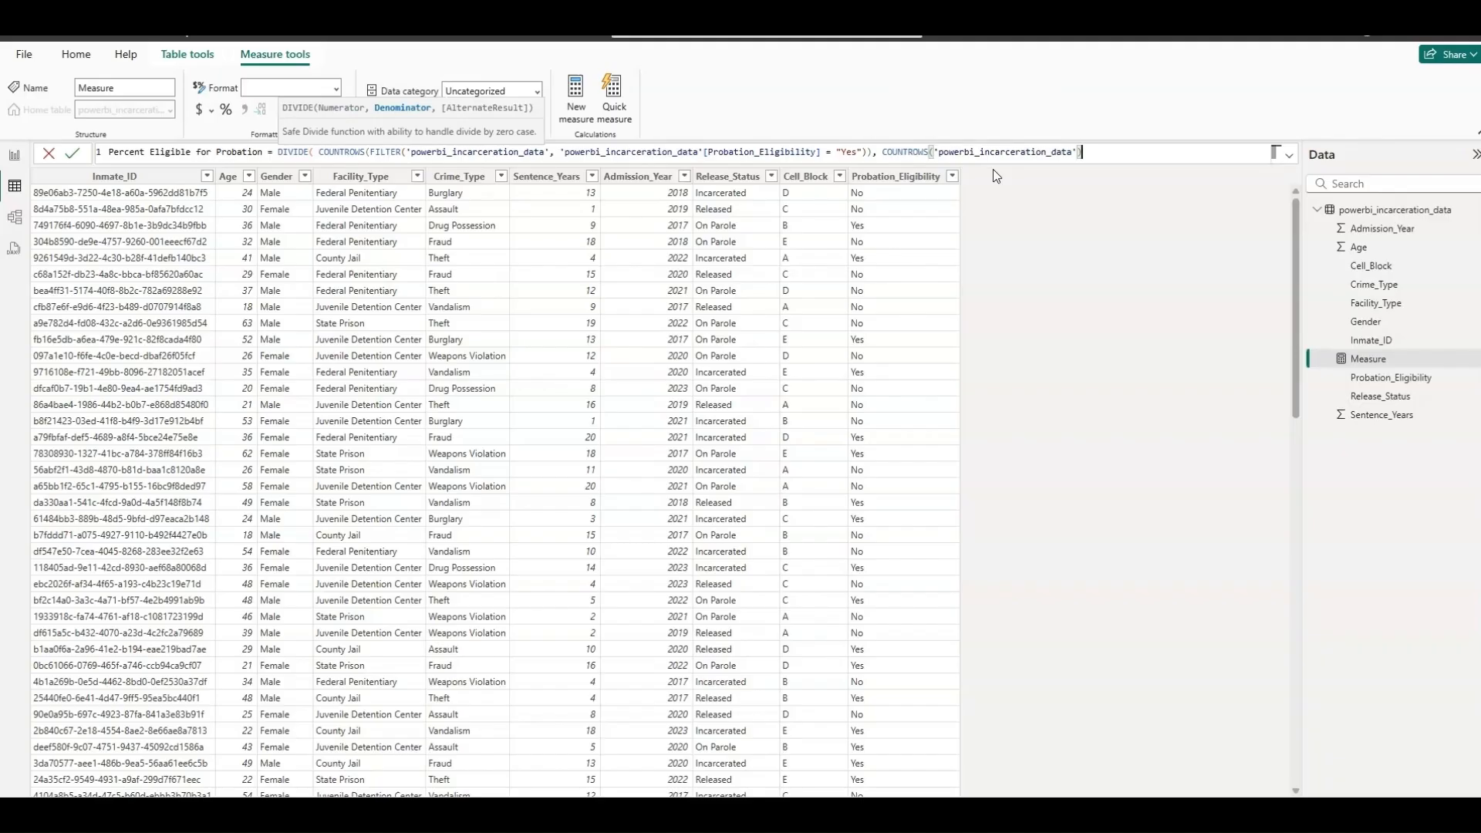
{"action": "type", "text": ")"}
{"action": "key", "text": "Return"}
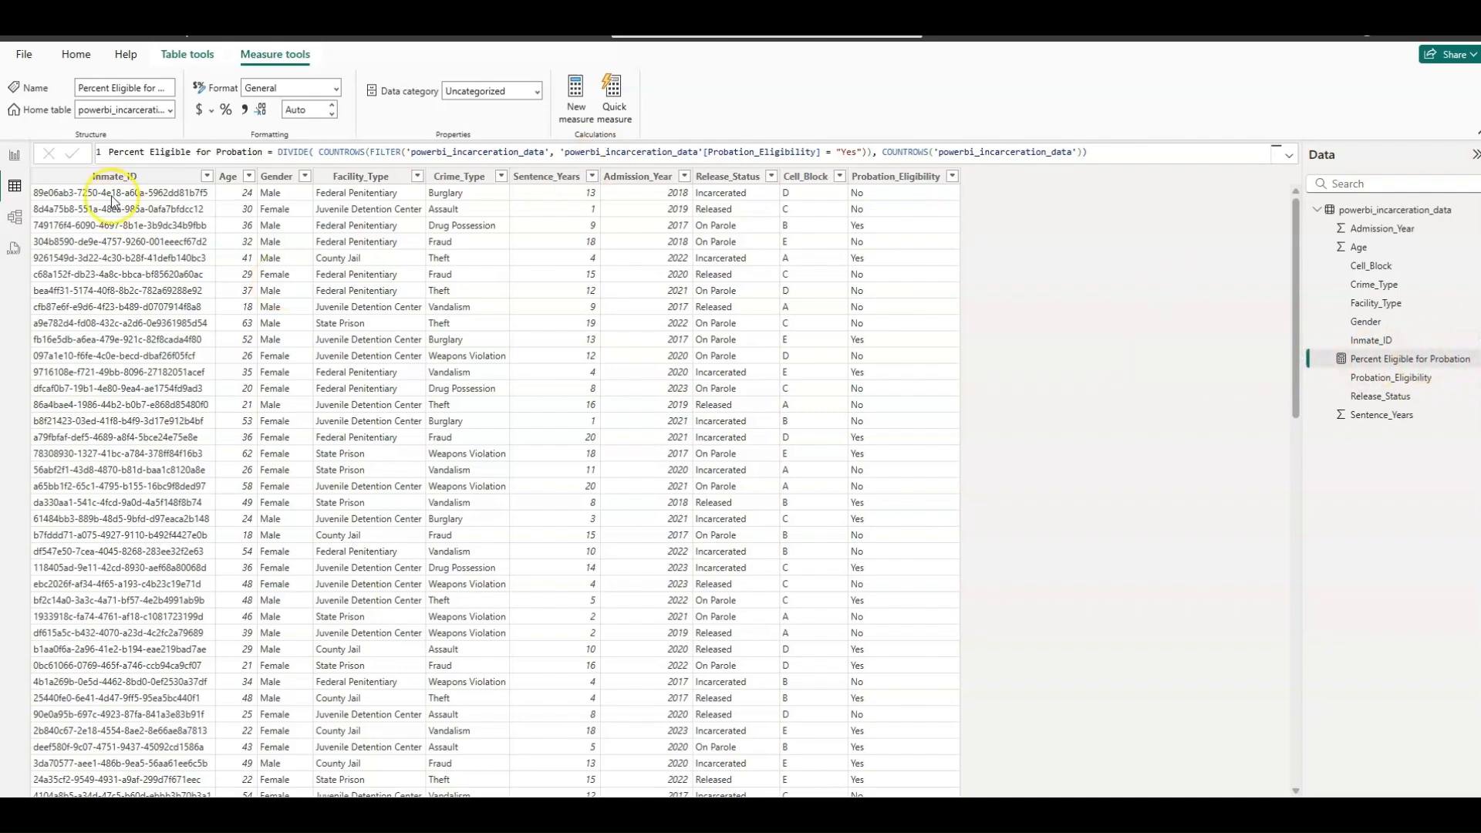
Step: In the report, replace the Probation_Eligibility card's field with the Percent Eligible for Probation measure and remove the page-level Probation_Eligibility filter
{"action": "left_click", "coordinate": [14, 157]}
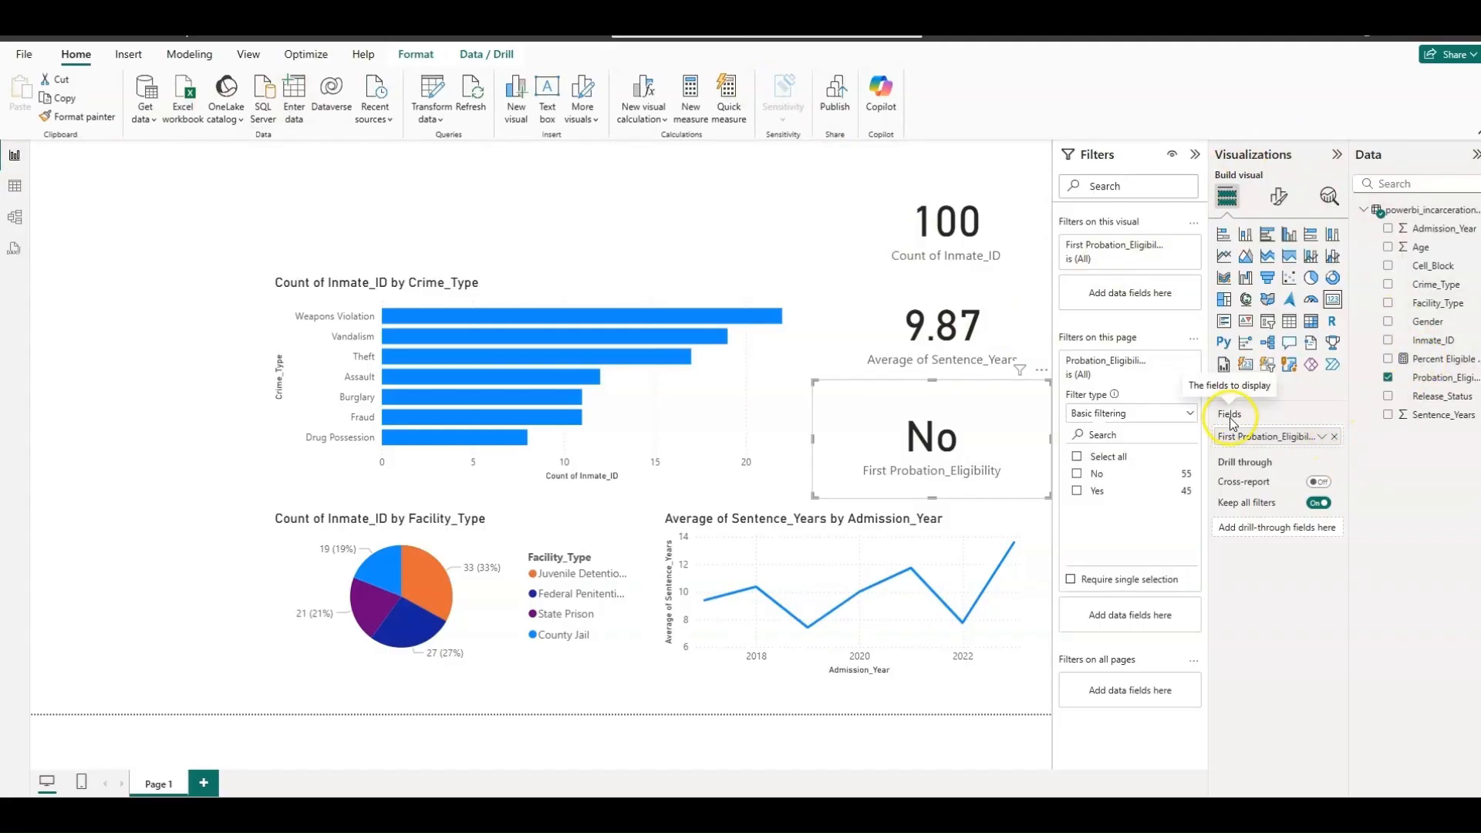
{"action": "left_click", "coordinate": [893, 445]}
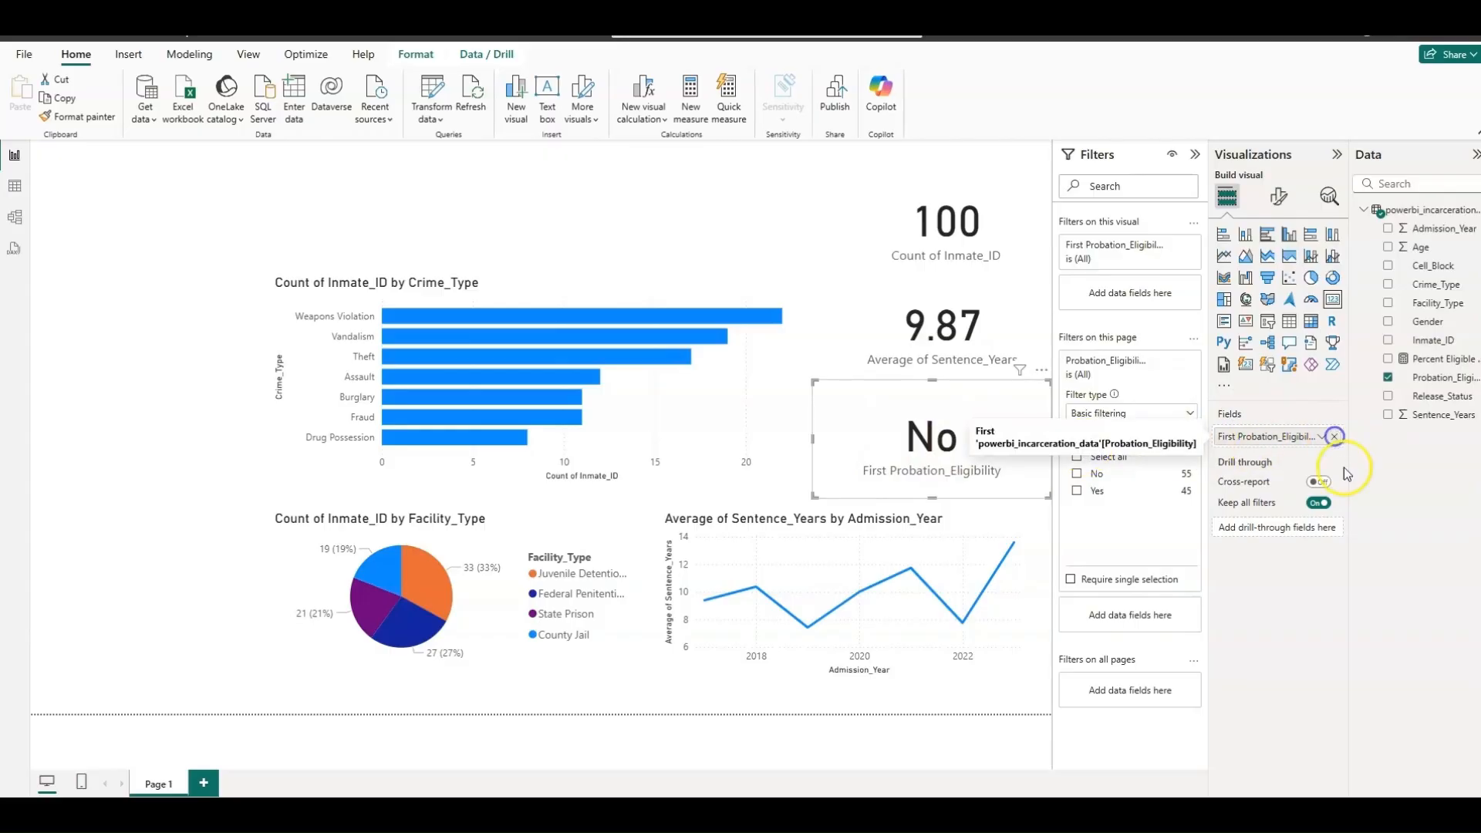
{"action": "left_click", "coordinate": [1336, 437]}
{"action": "left_click_drag", "start_coordinate": [1435, 361], "coordinate": [1288, 443]}
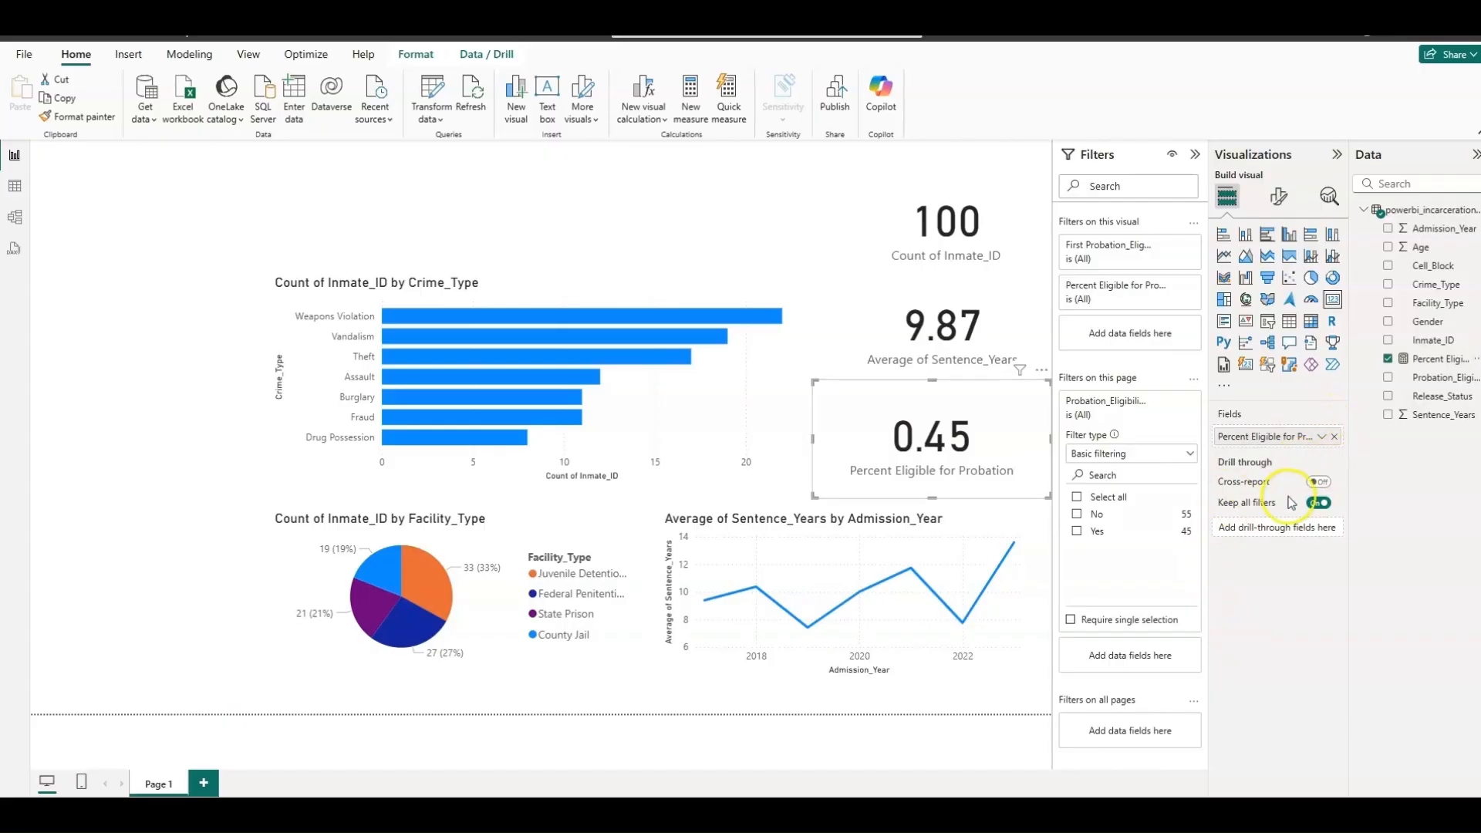
{"action": "left_click", "coordinate": [1171, 401]}
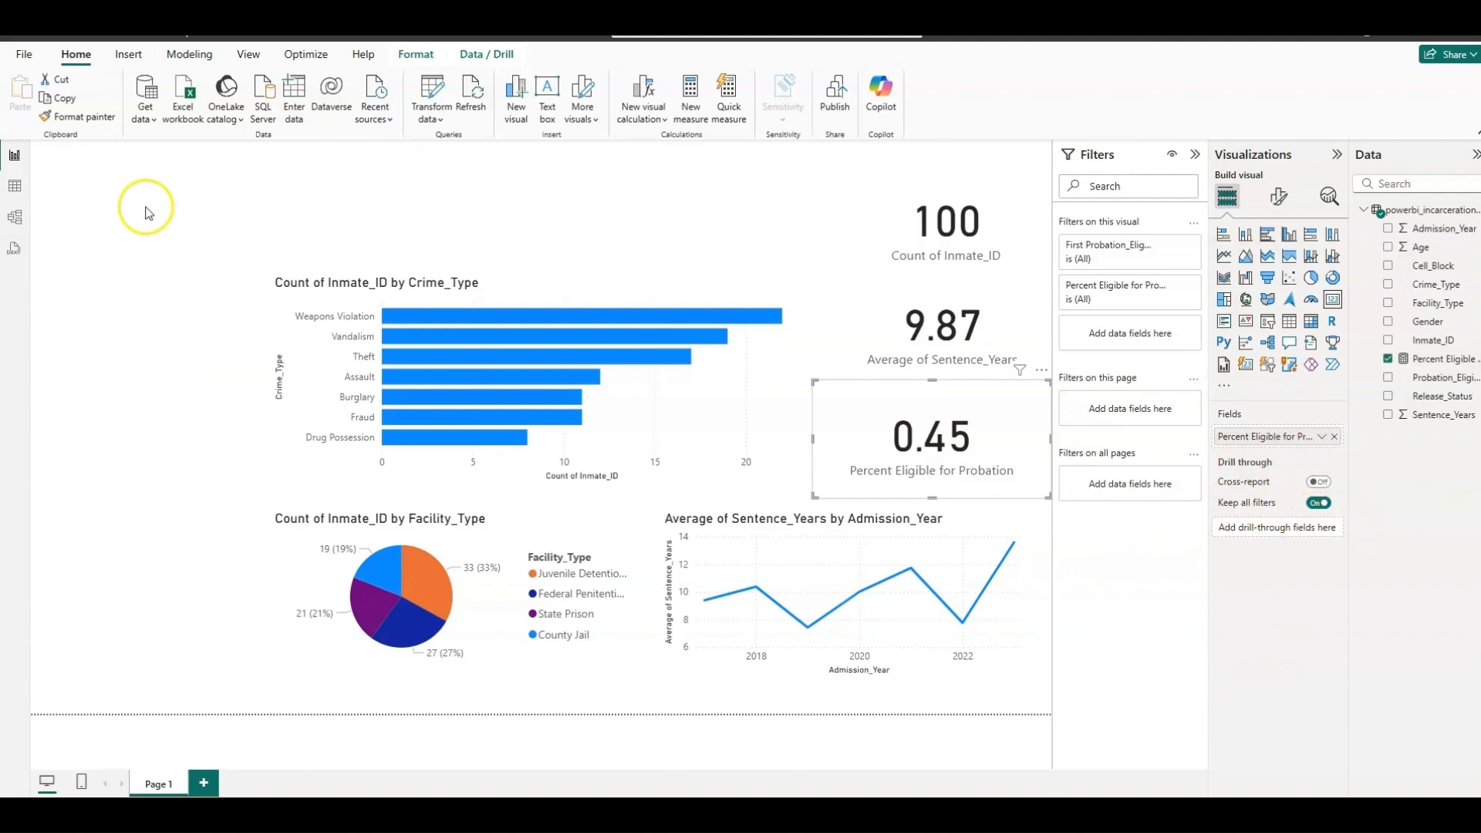
{"action": "left_click", "coordinate": [110, 195]}
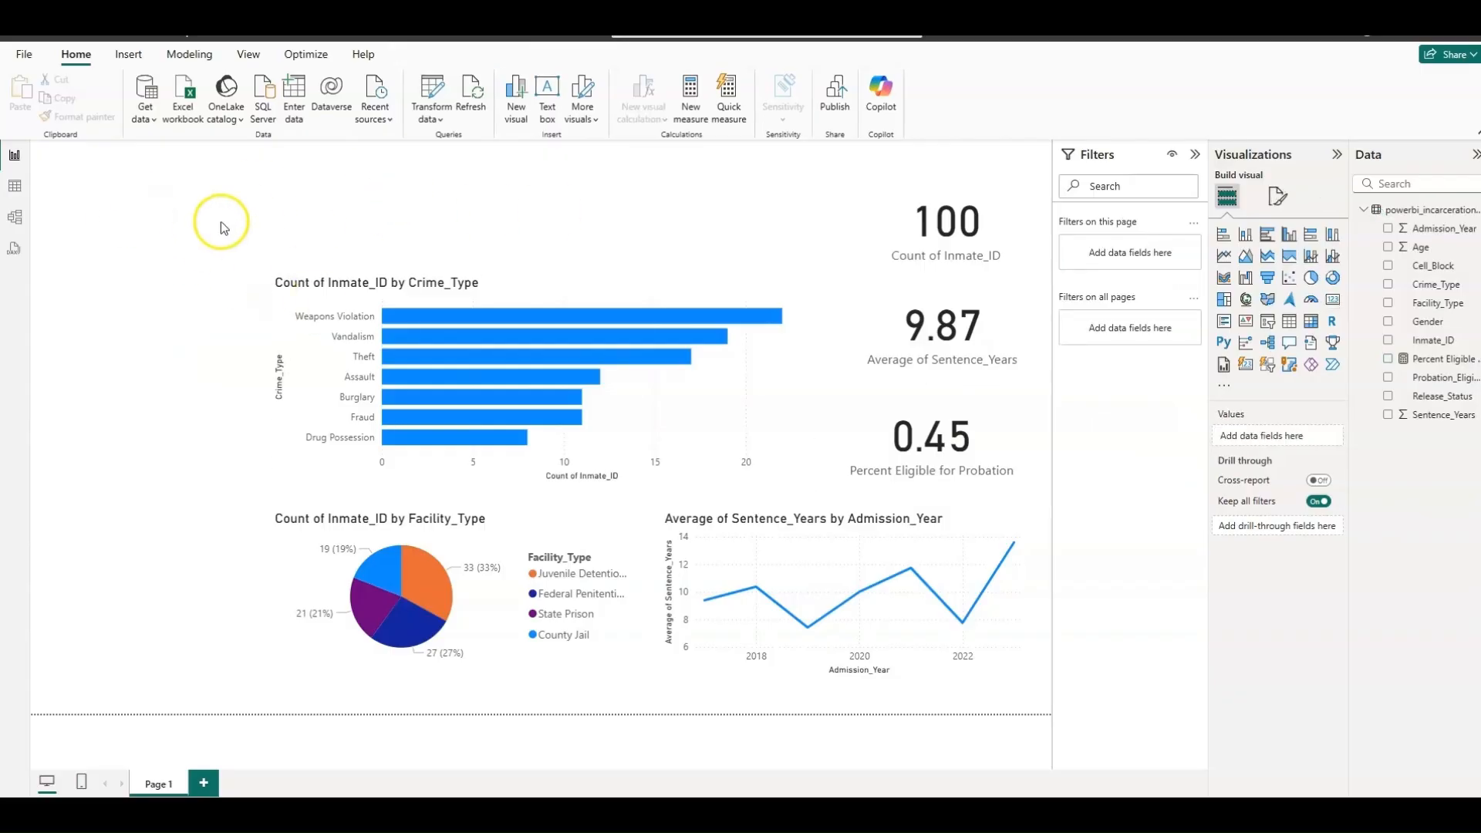
Step: Add four blank slicers, resized to a narrow width and stacked in a column beside the charts
{"action": "left_click", "coordinate": [203, 165]}
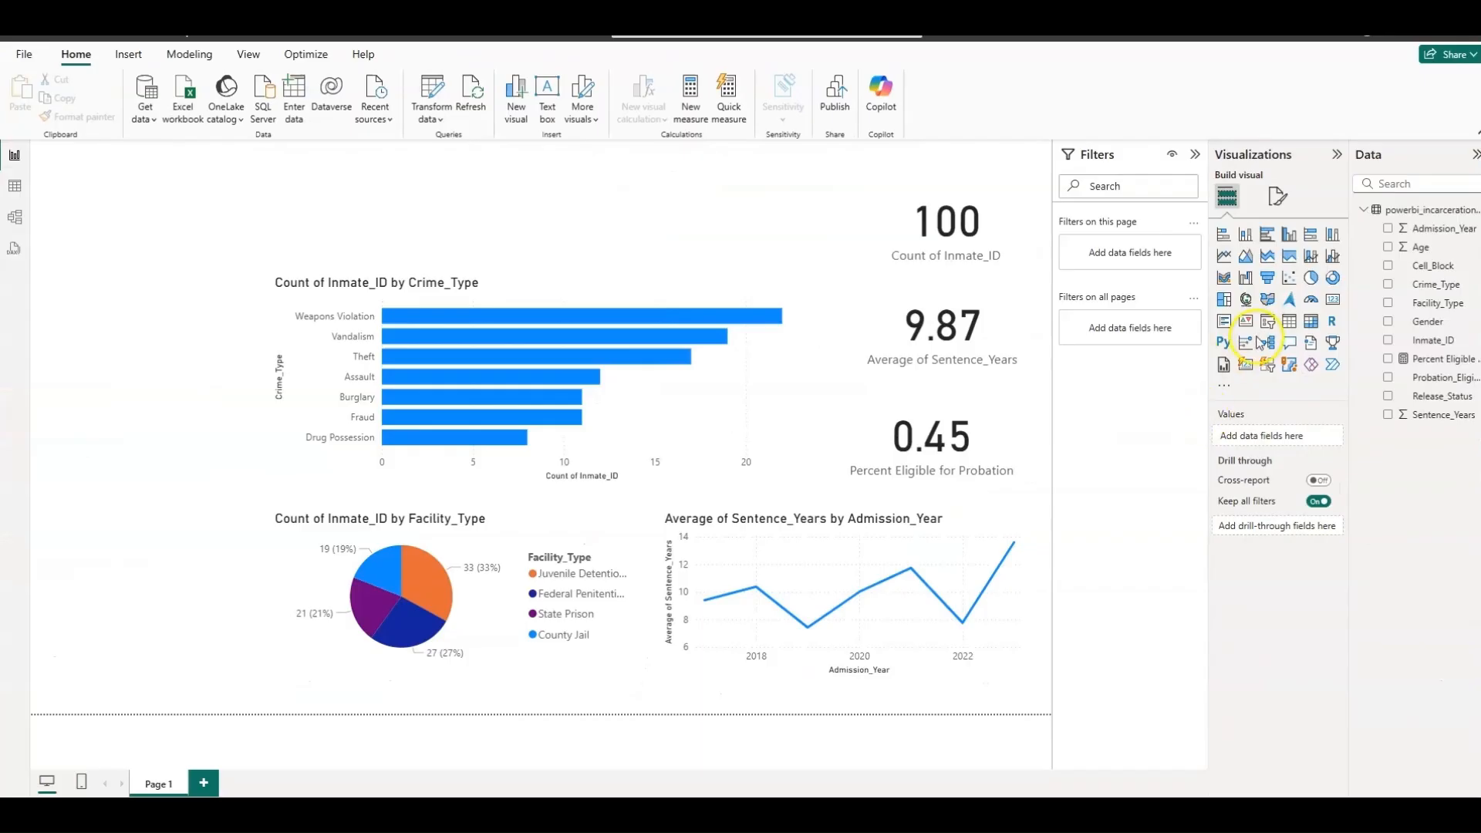
{"action": "left_click", "coordinate": [1035, 530]}
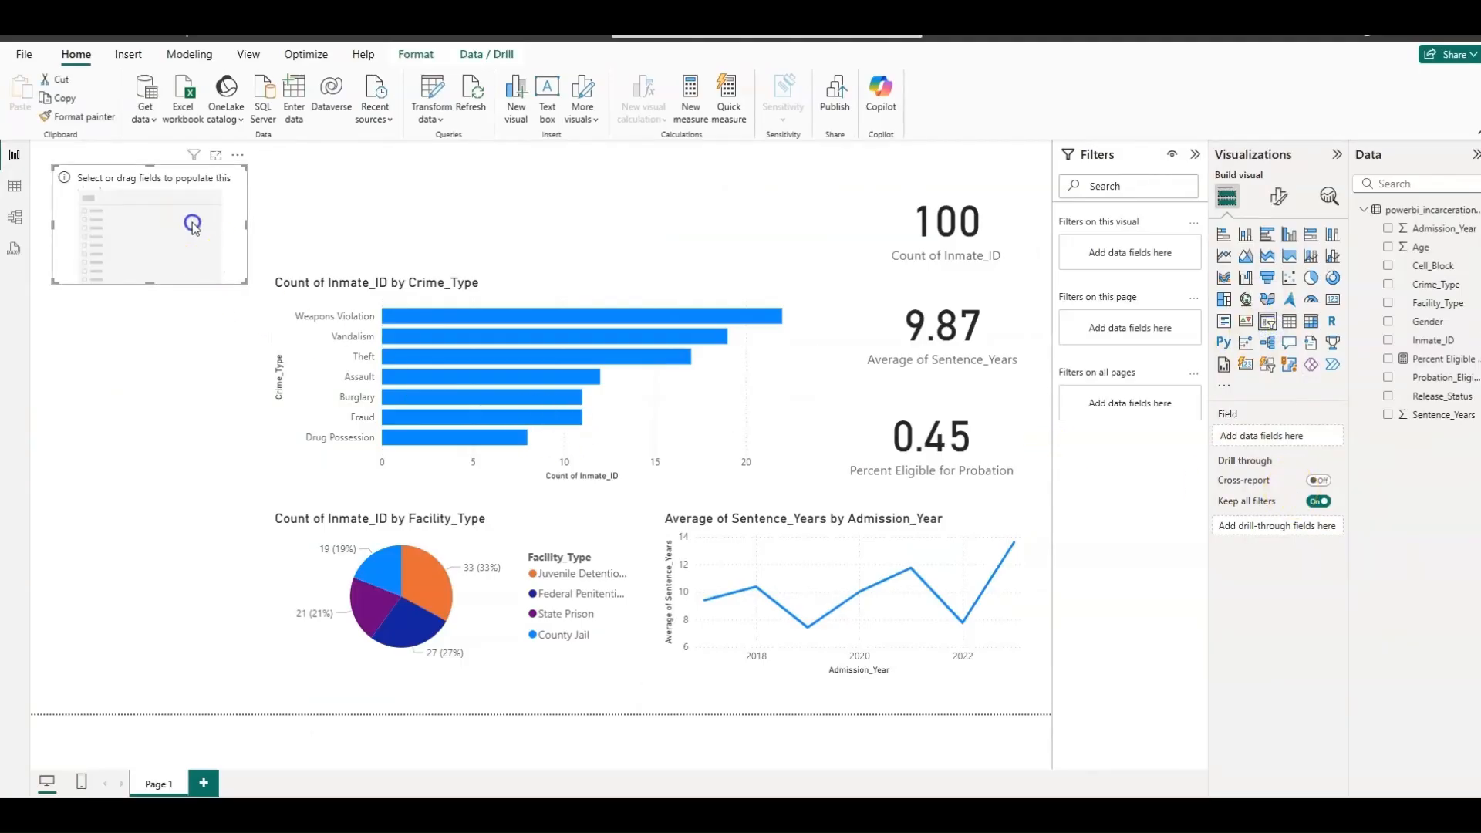
{"action": "left_click_drag", "start_coordinate": [197, 227], "coordinate": [197, 253]}
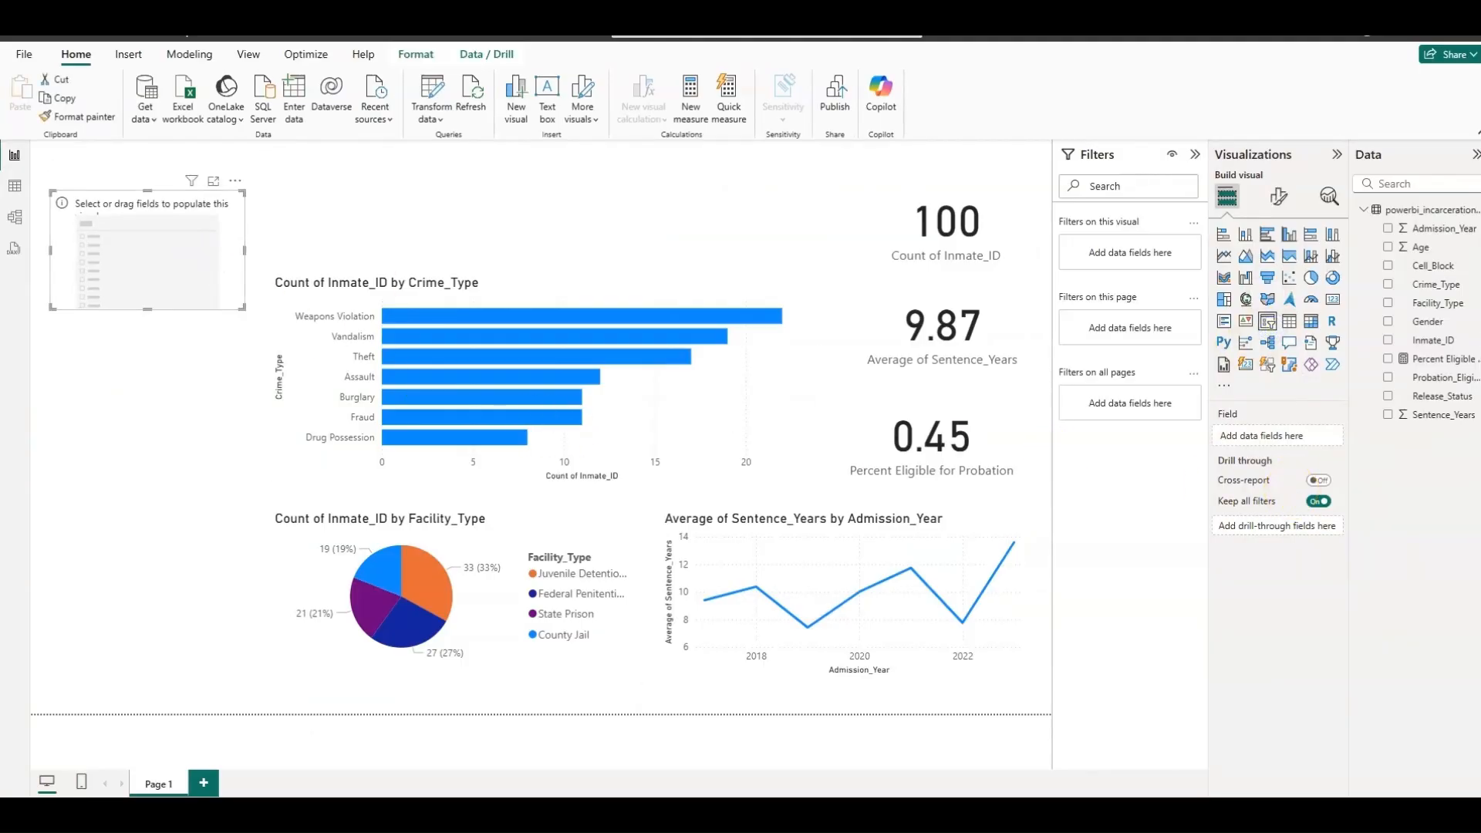
{"action": "left_click", "coordinate": [1268, 321]}
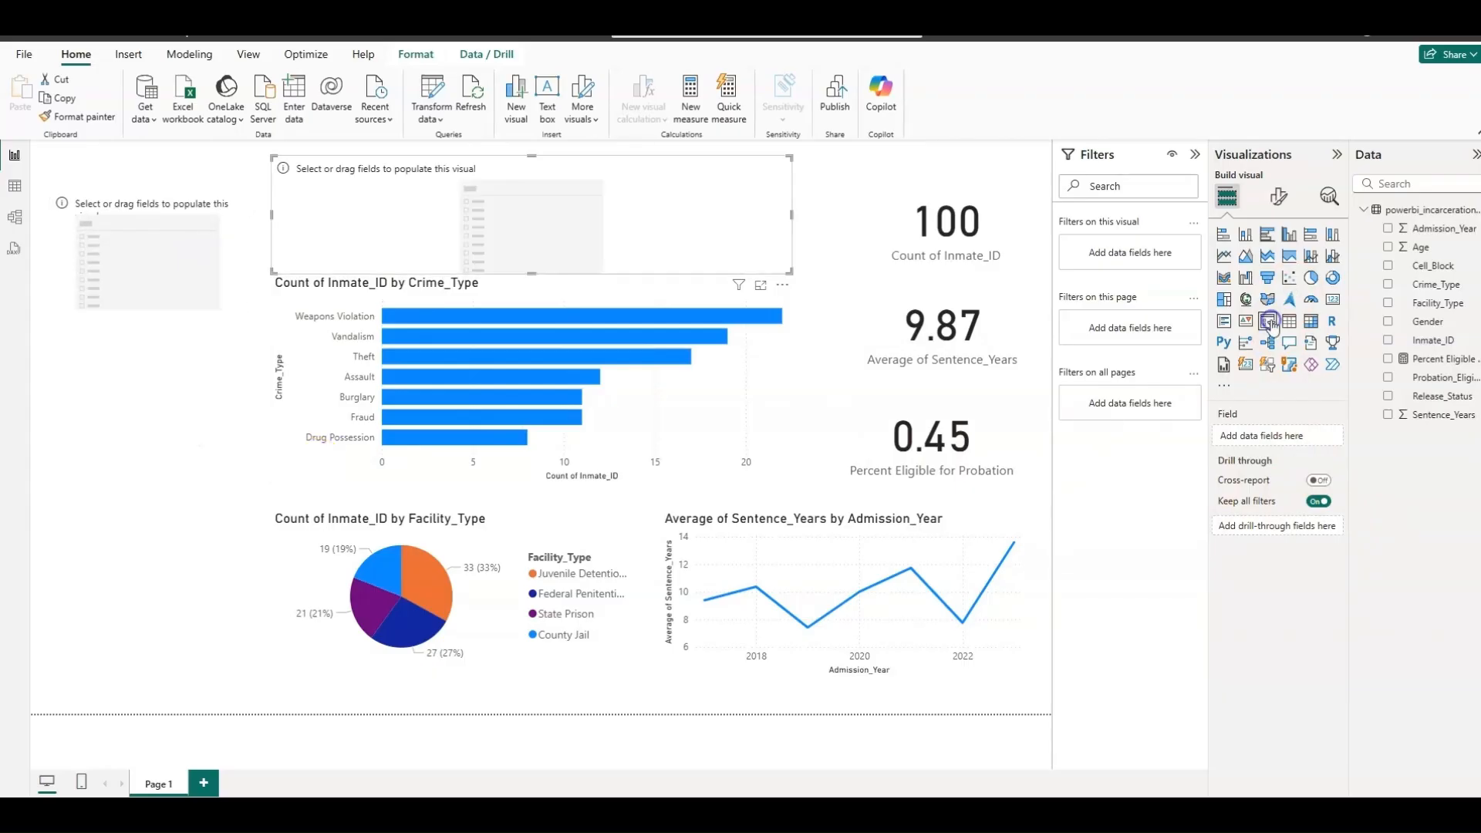
{"action": "left_click_drag", "start_coordinate": [792, 274], "coordinate": [544, 315]}
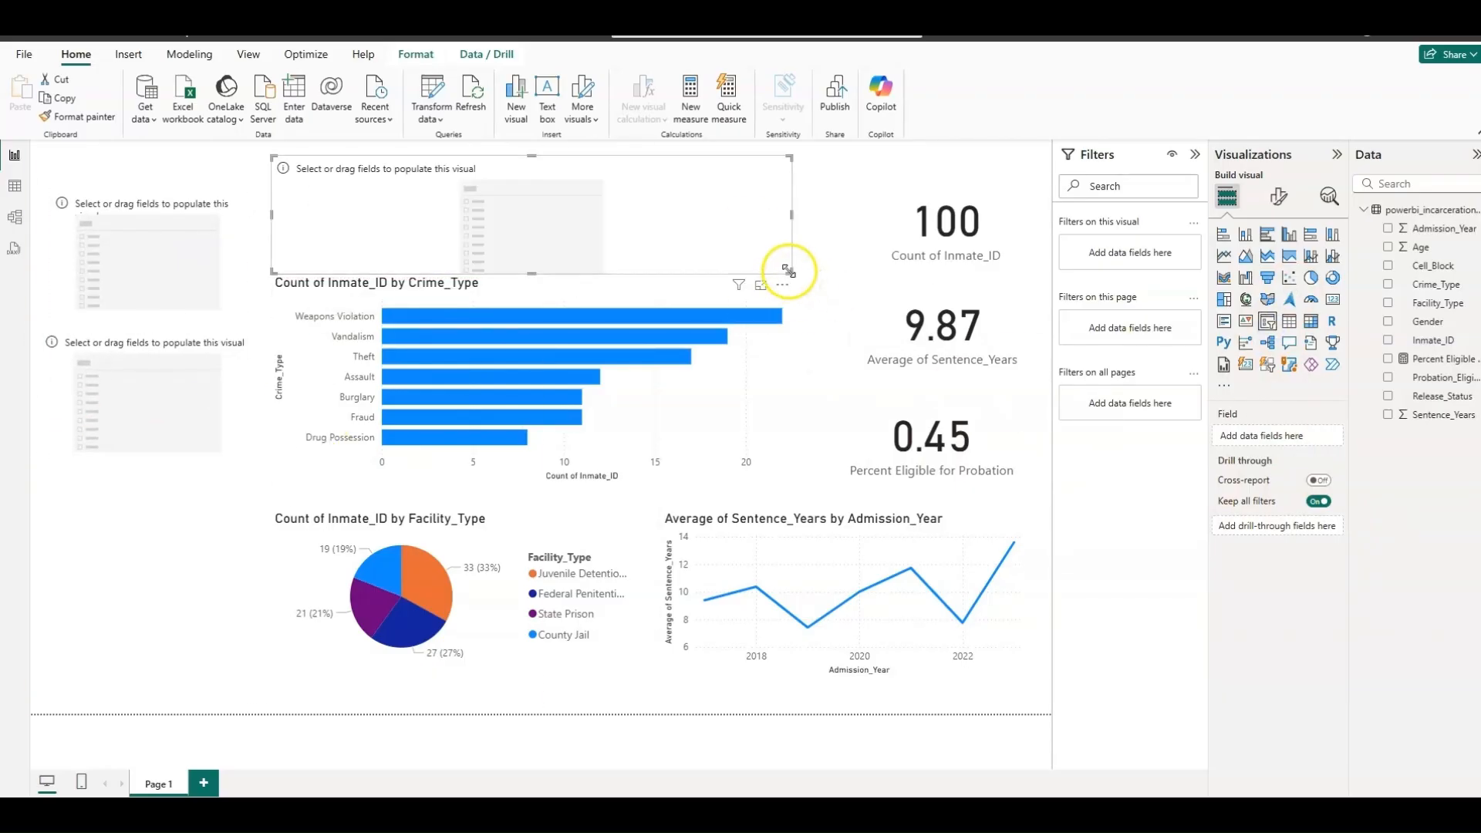
{"action": "left_click_drag", "start_coordinate": [787, 270], "coordinate": [559, 284]}
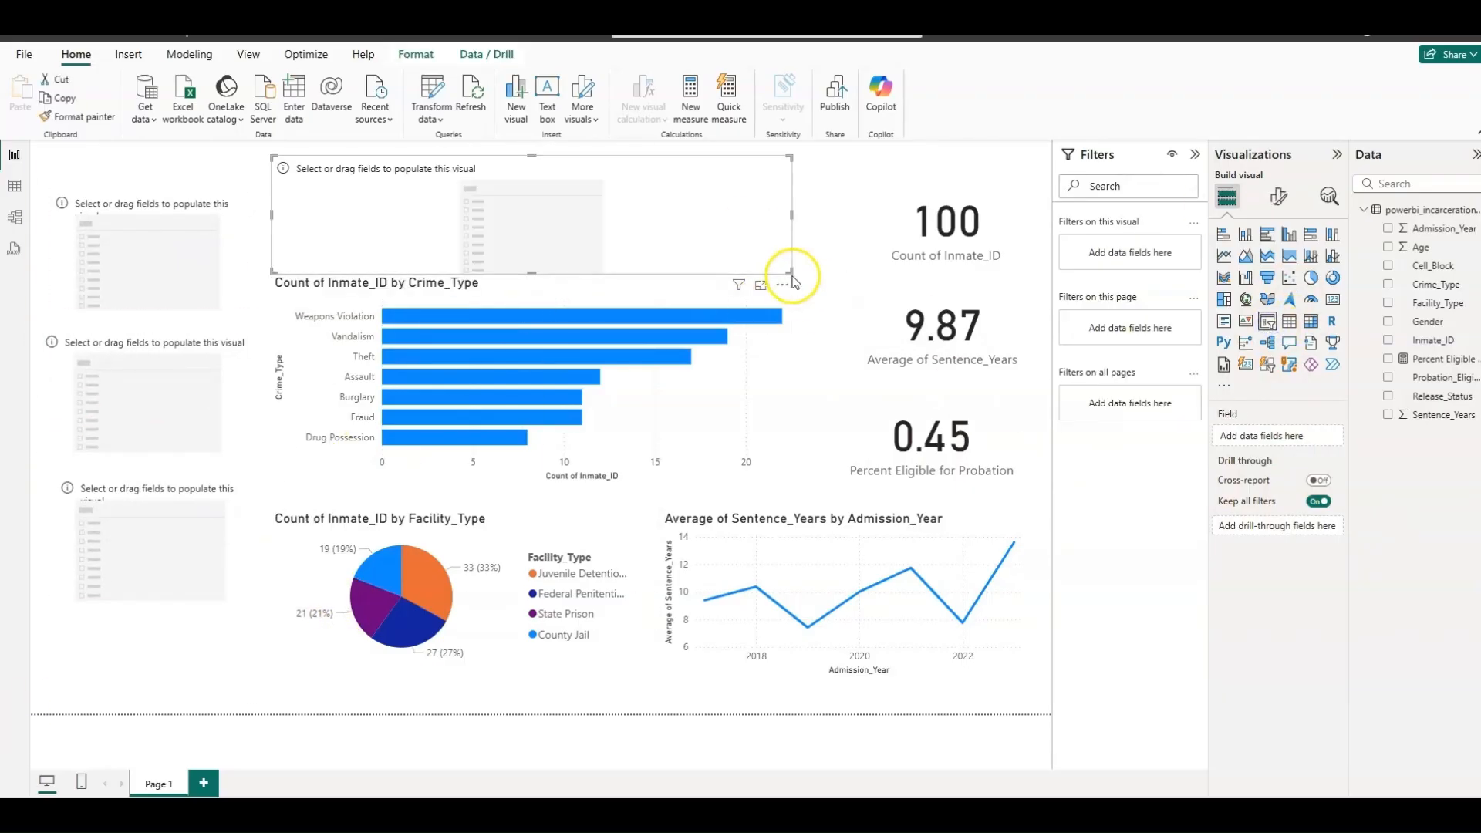
{"action": "left_click_drag", "start_coordinate": [788, 282], "coordinate": [523, 278]}
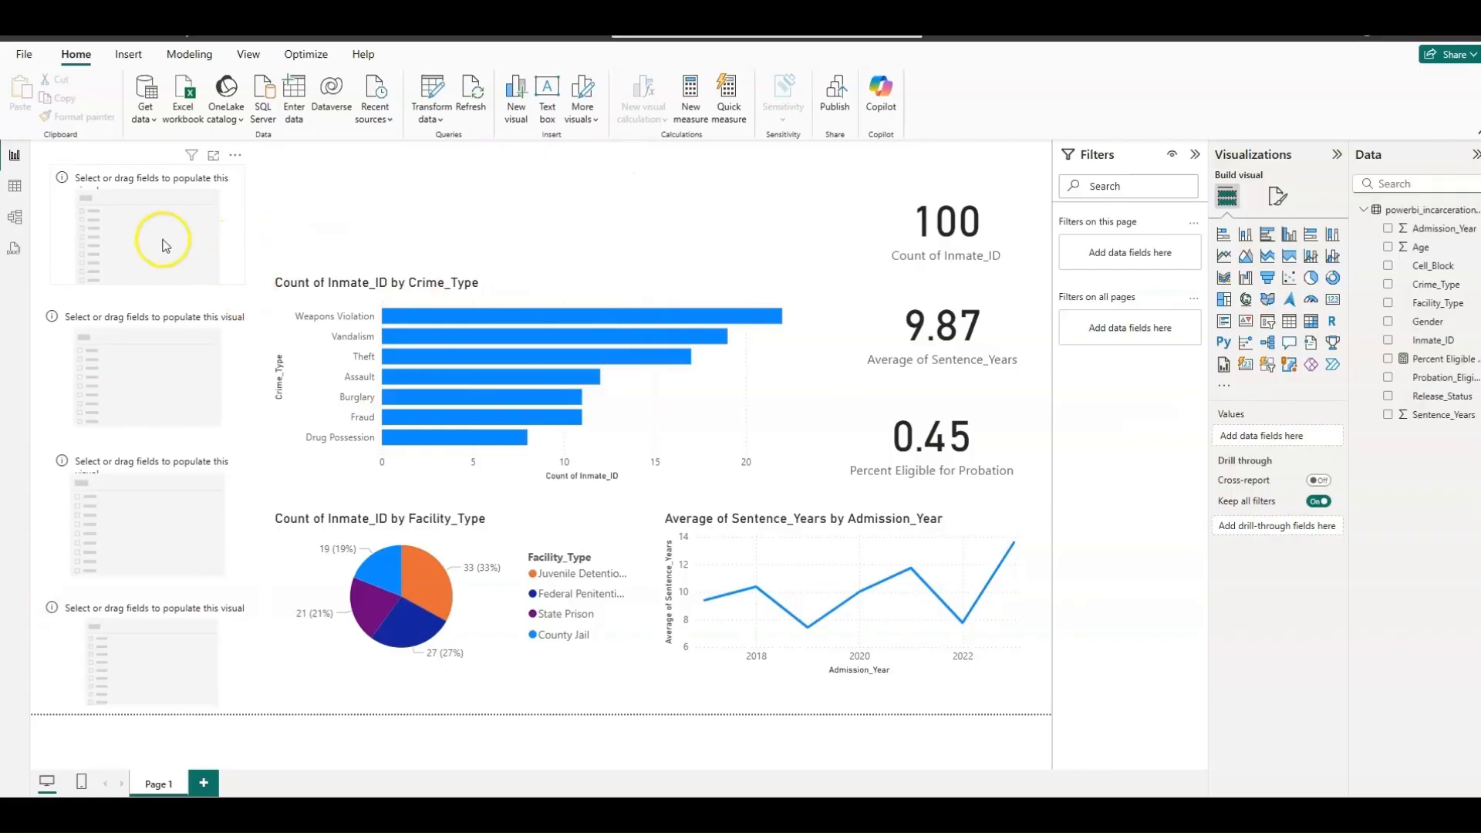
Step: Assign Admission_Year to the uppermost blank slicer and make that slicer slightly wider and shorter
{"action": "left_click", "coordinate": [150, 246]}
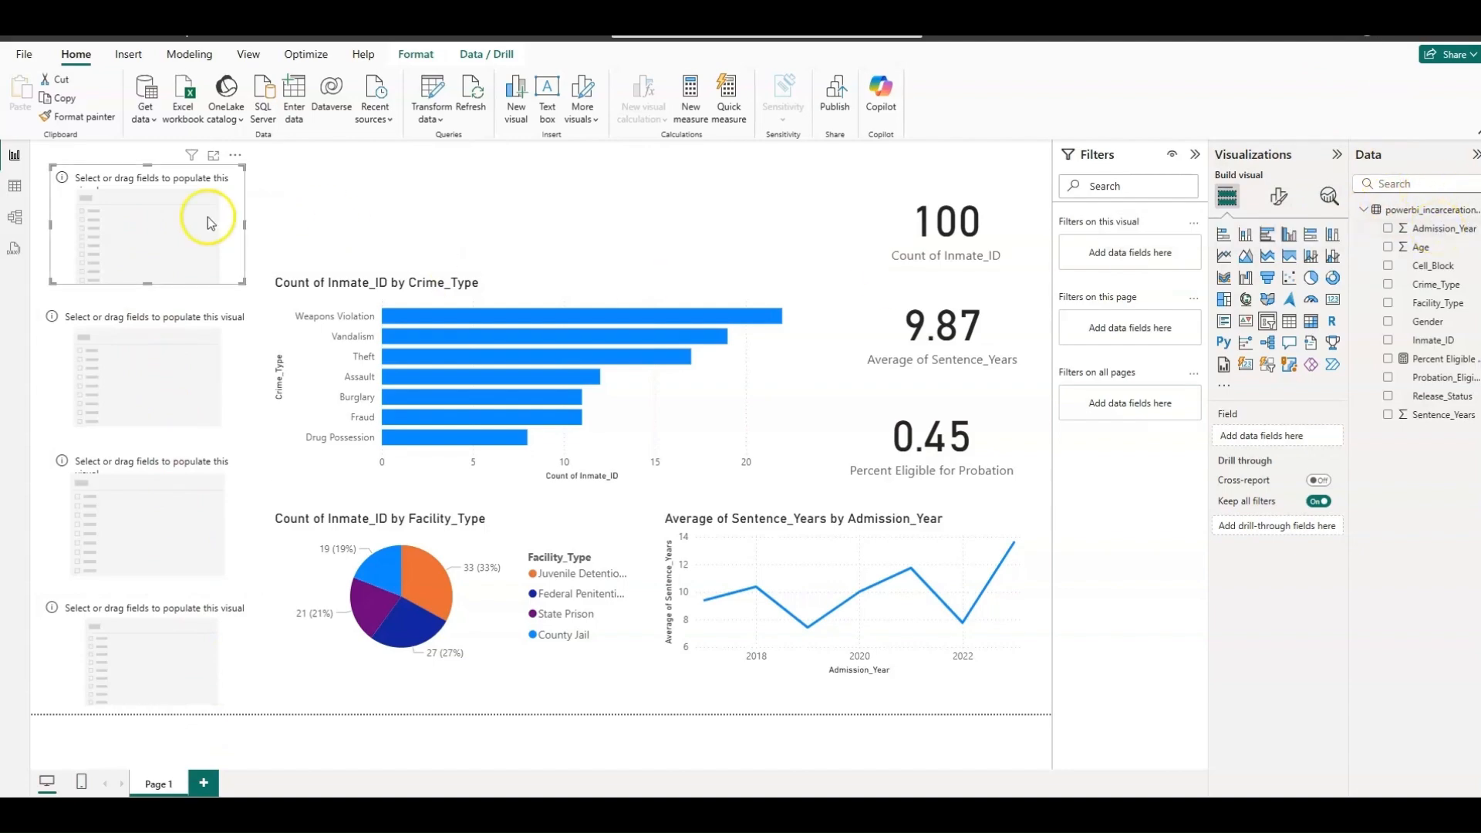
{"action": "left_click", "coordinate": [169, 222]}
{"action": "left_click", "coordinate": [146, 200]}
{"action": "left_click", "coordinate": [1450, 230]}
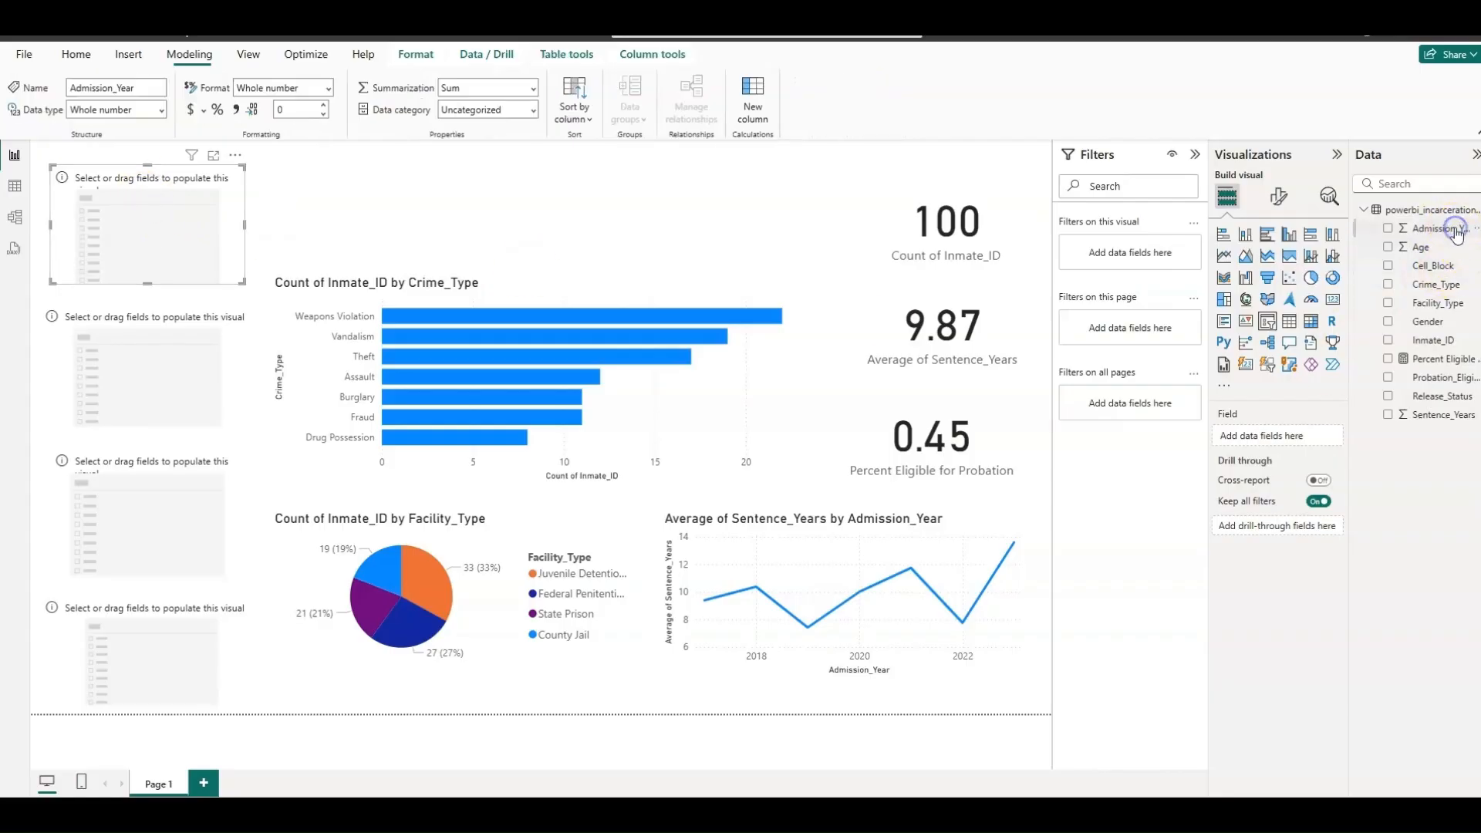
{"action": "left_click_drag", "start_coordinate": [1454, 231], "coordinate": [1318, 443]}
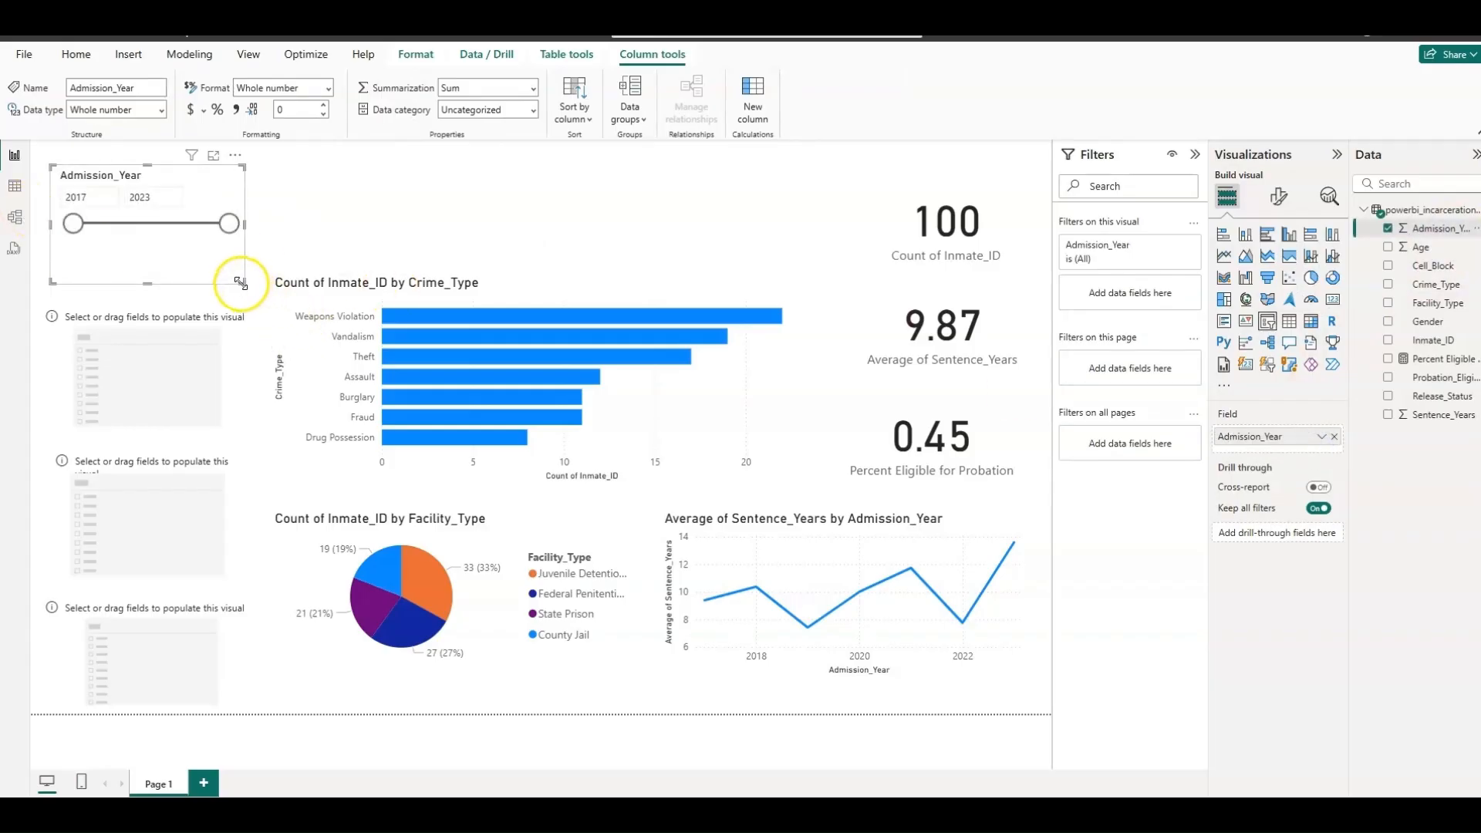
{"action": "left_click_drag", "start_coordinate": [241, 284], "coordinate": [253, 262]}
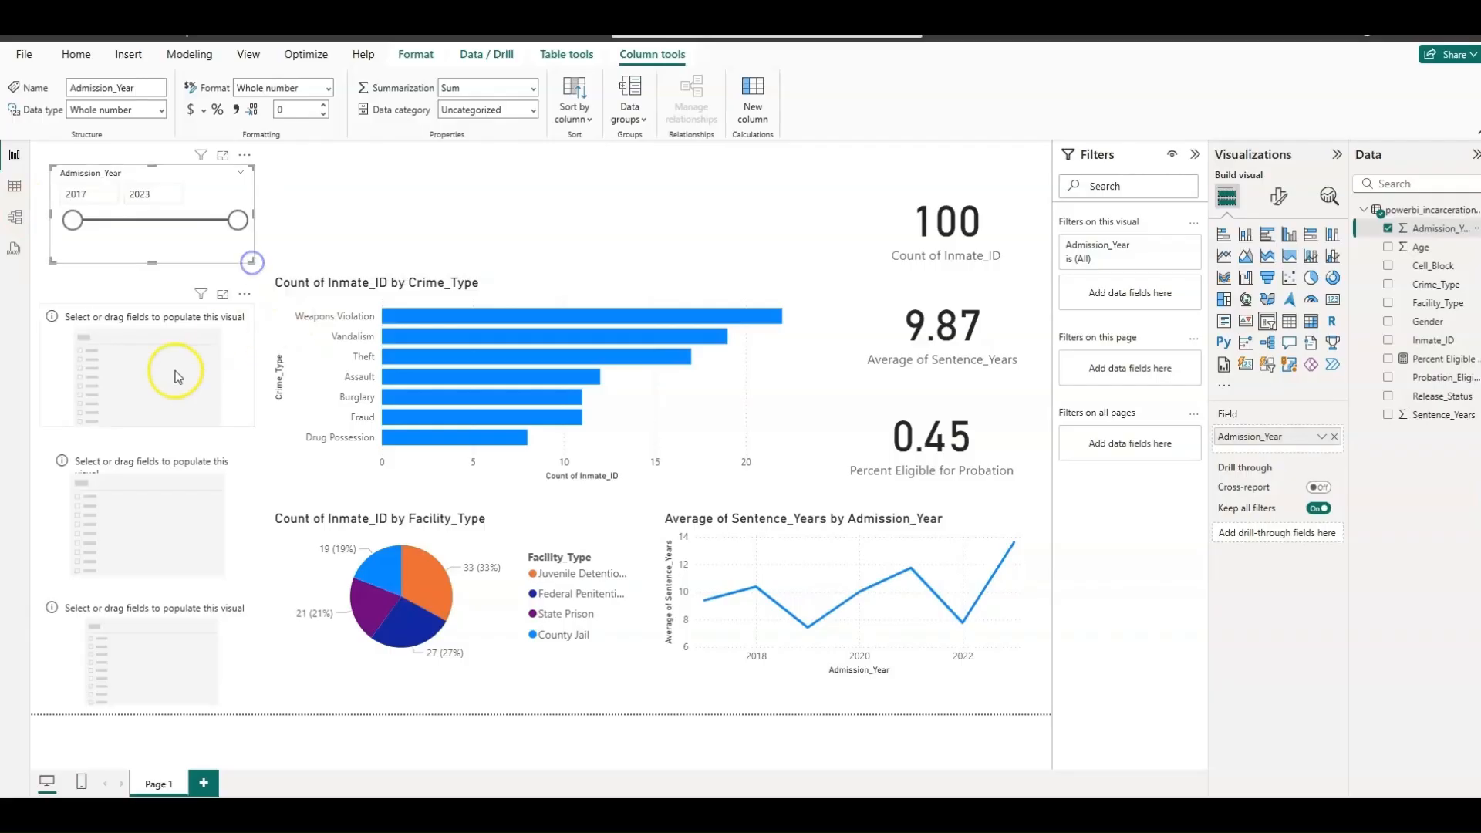
Step: Fill the three remaining blank slicers, in descending order, with Crime_Type, Facility_Type and Gender, shrinking the Facility_Type slicer slightly
{"action": "left_click", "coordinate": [131, 389]}
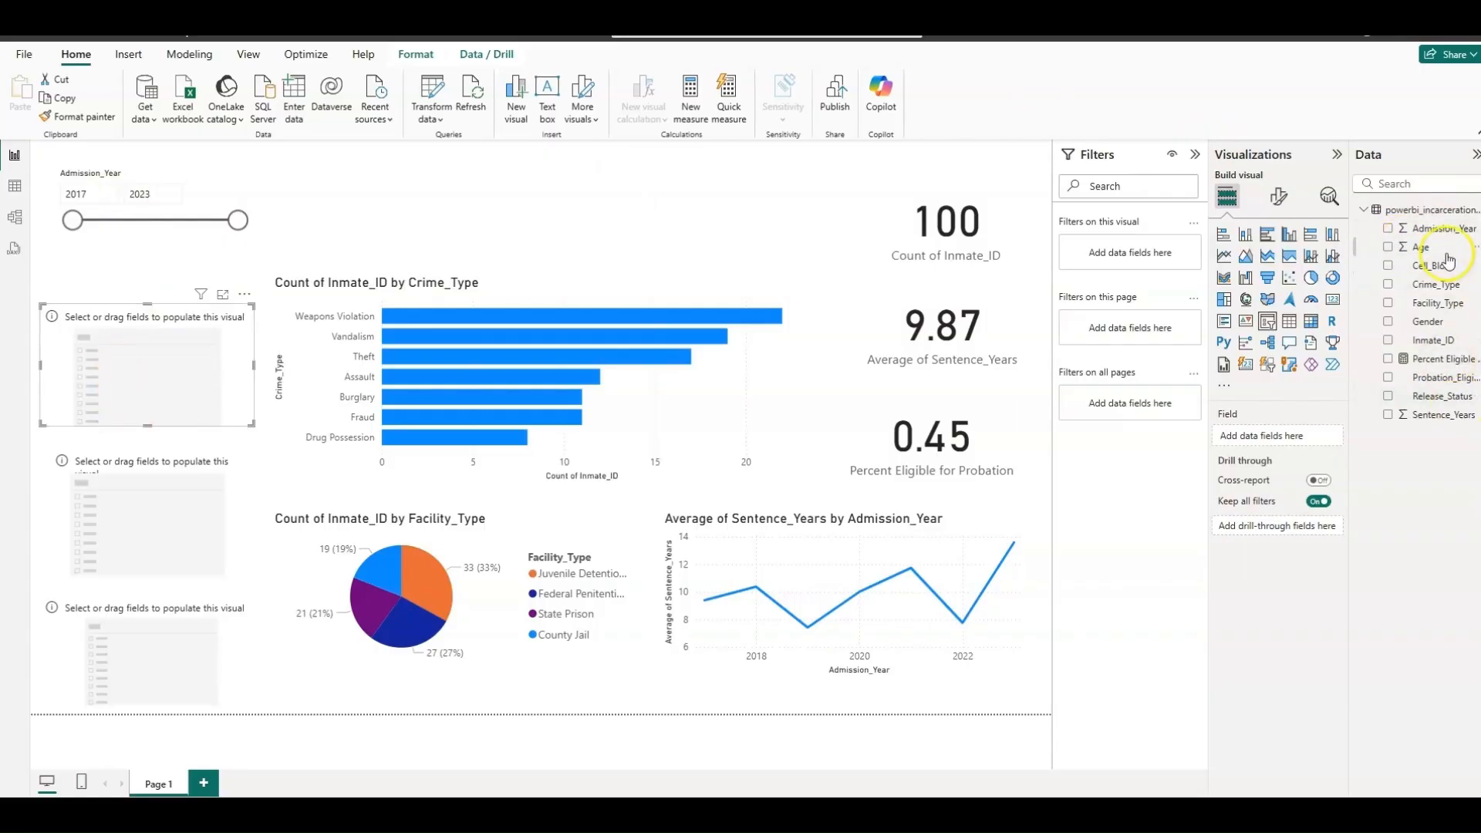
{"action": "left_click_drag", "start_coordinate": [1445, 288], "coordinate": [1307, 436]}
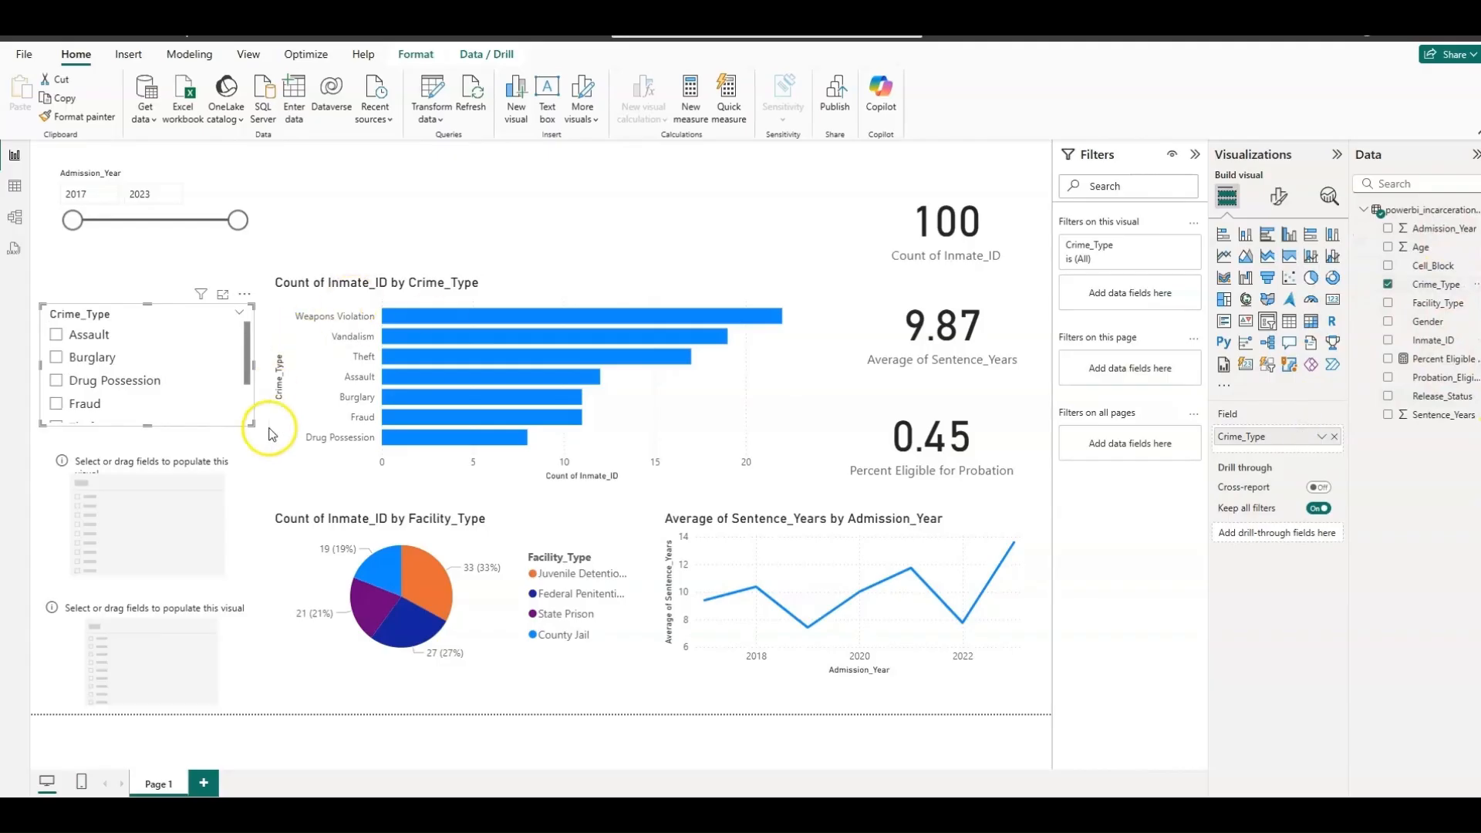
{"action": "left_click", "coordinate": [114, 551]}
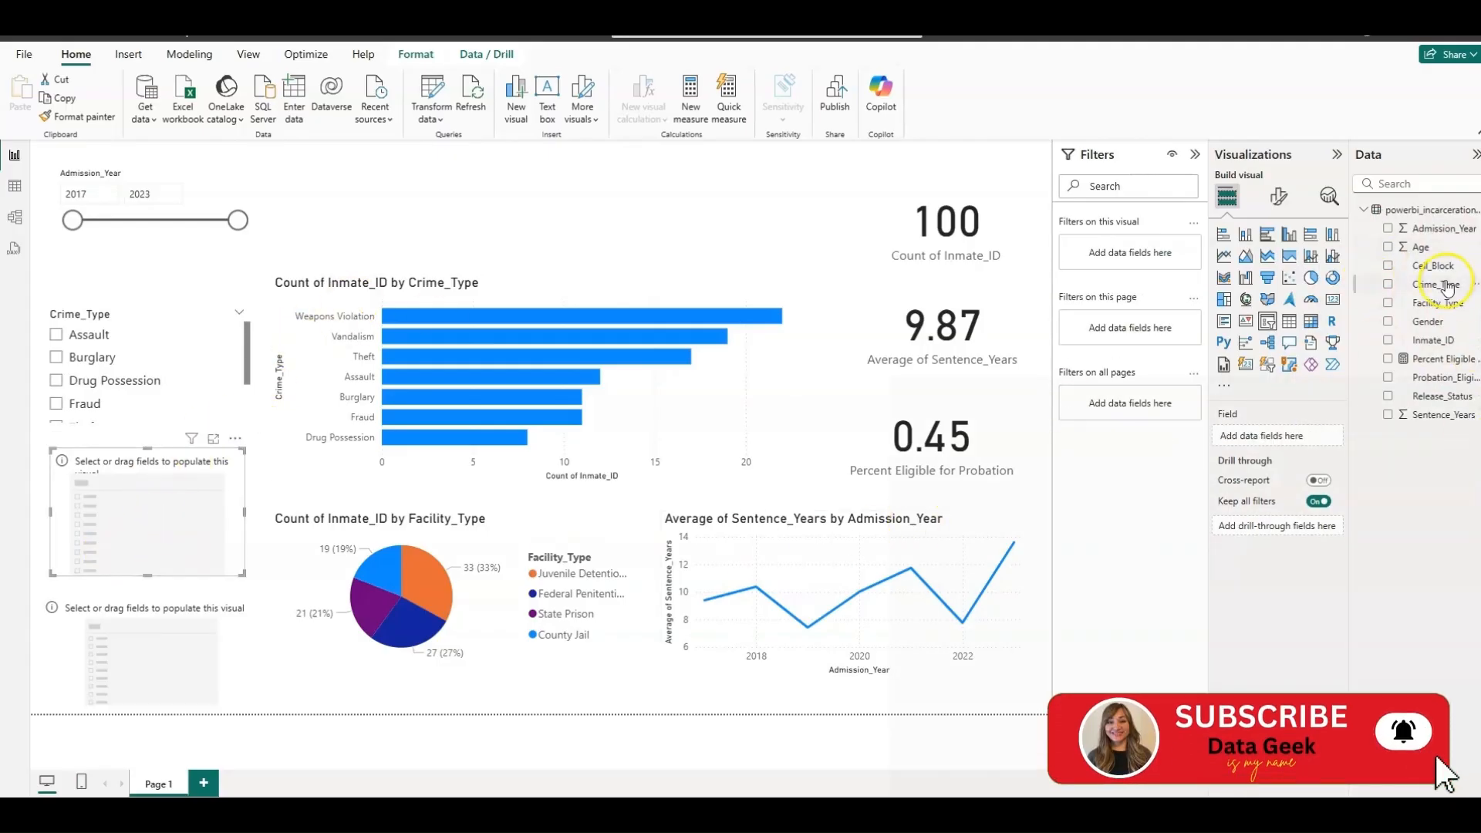
{"action": "left_click", "coordinate": [1432, 305]}
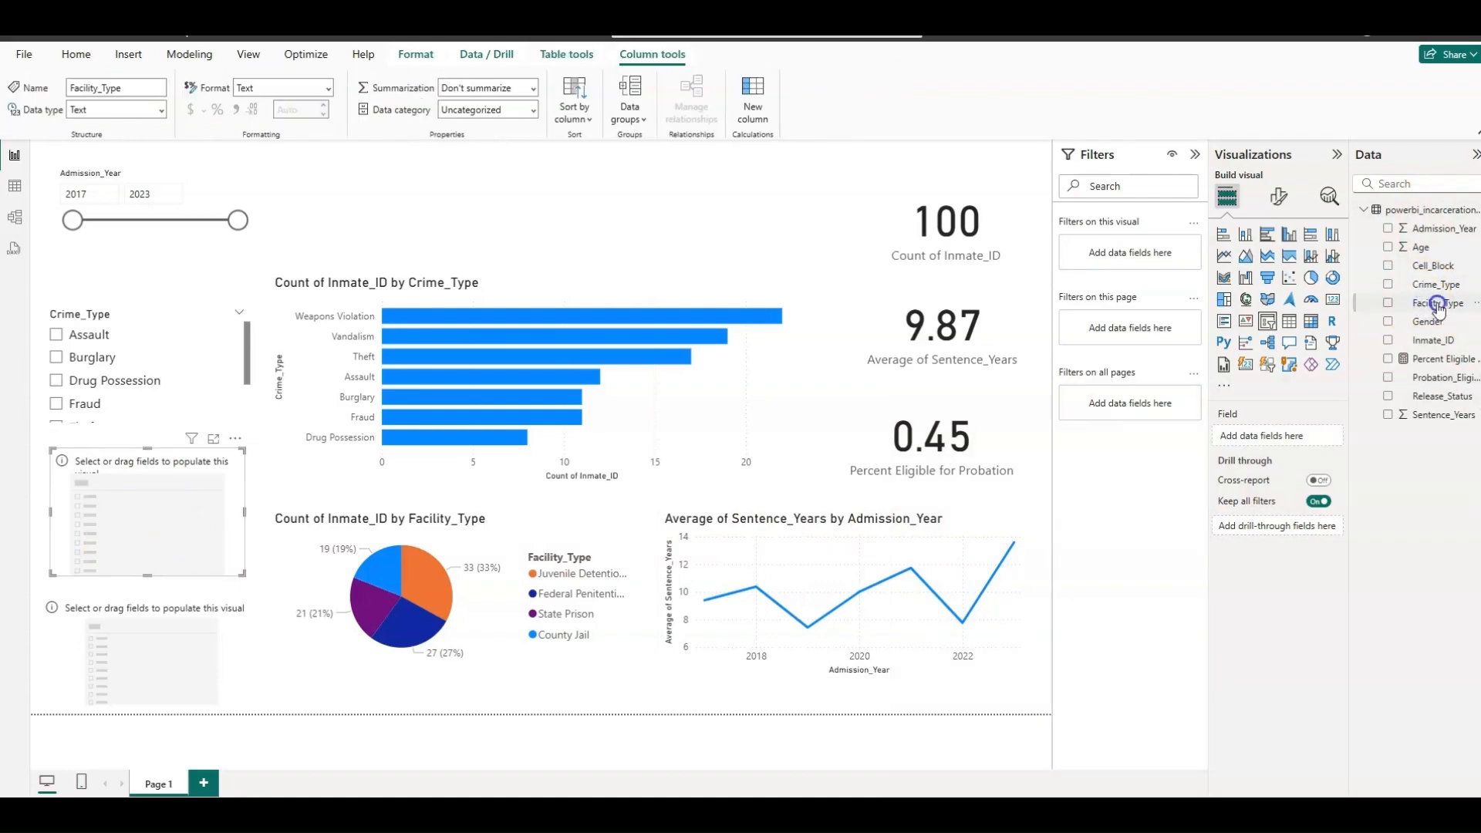
{"action": "left_click_drag", "start_coordinate": [1436, 307], "coordinate": [1296, 434]}
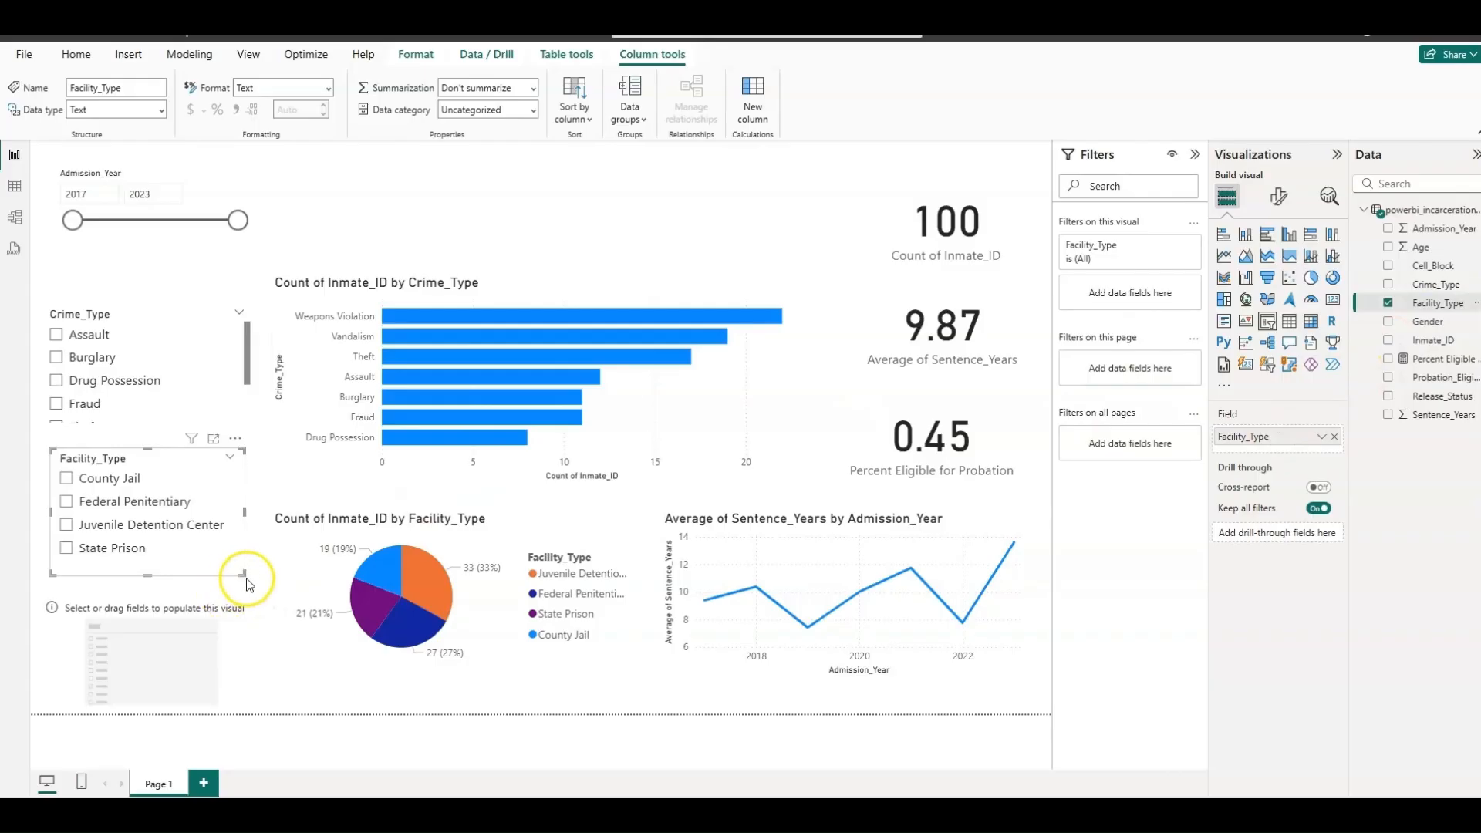
{"action": "left_click_drag", "start_coordinate": [242, 574], "coordinate": [234, 553]}
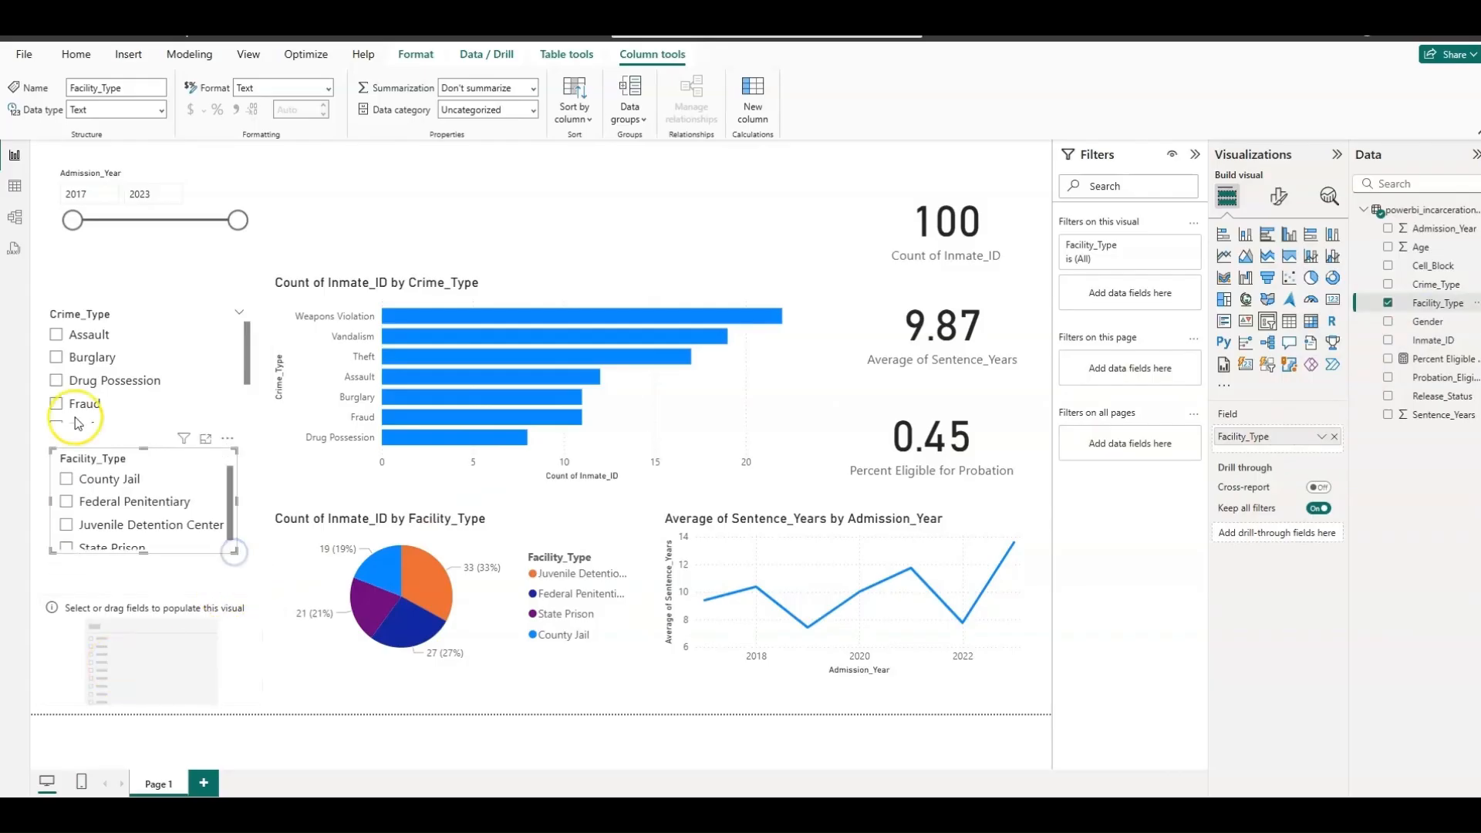
{"action": "left_click", "coordinate": [114, 671]}
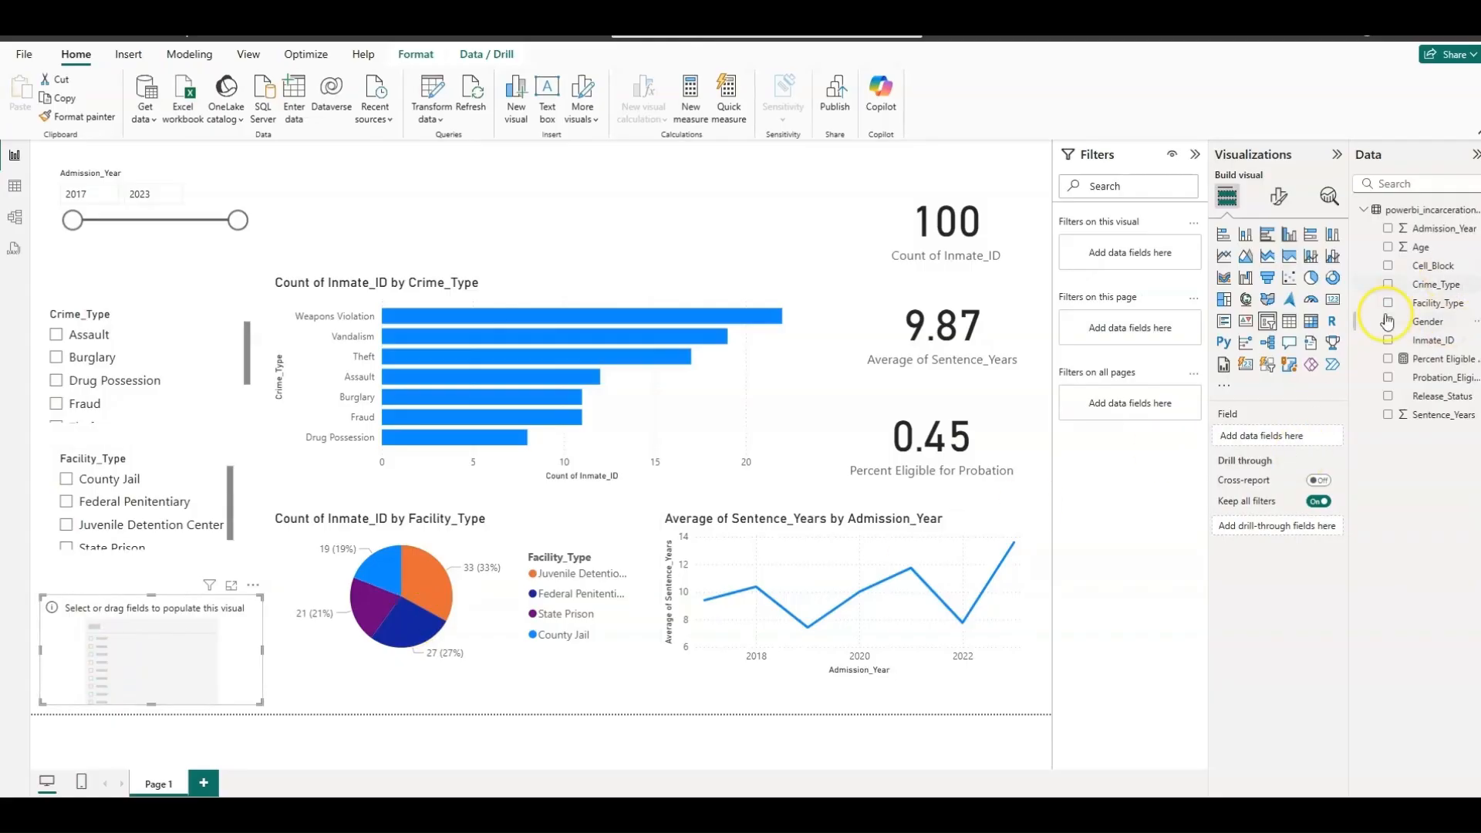
{"action": "left_click_drag", "start_coordinate": [1434, 320], "coordinate": [1299, 440]}
Step: Change the Crime_Type slicer's style to Dropdown and reduce the slicer's height
{"action": "left_click", "coordinate": [185, 315]}
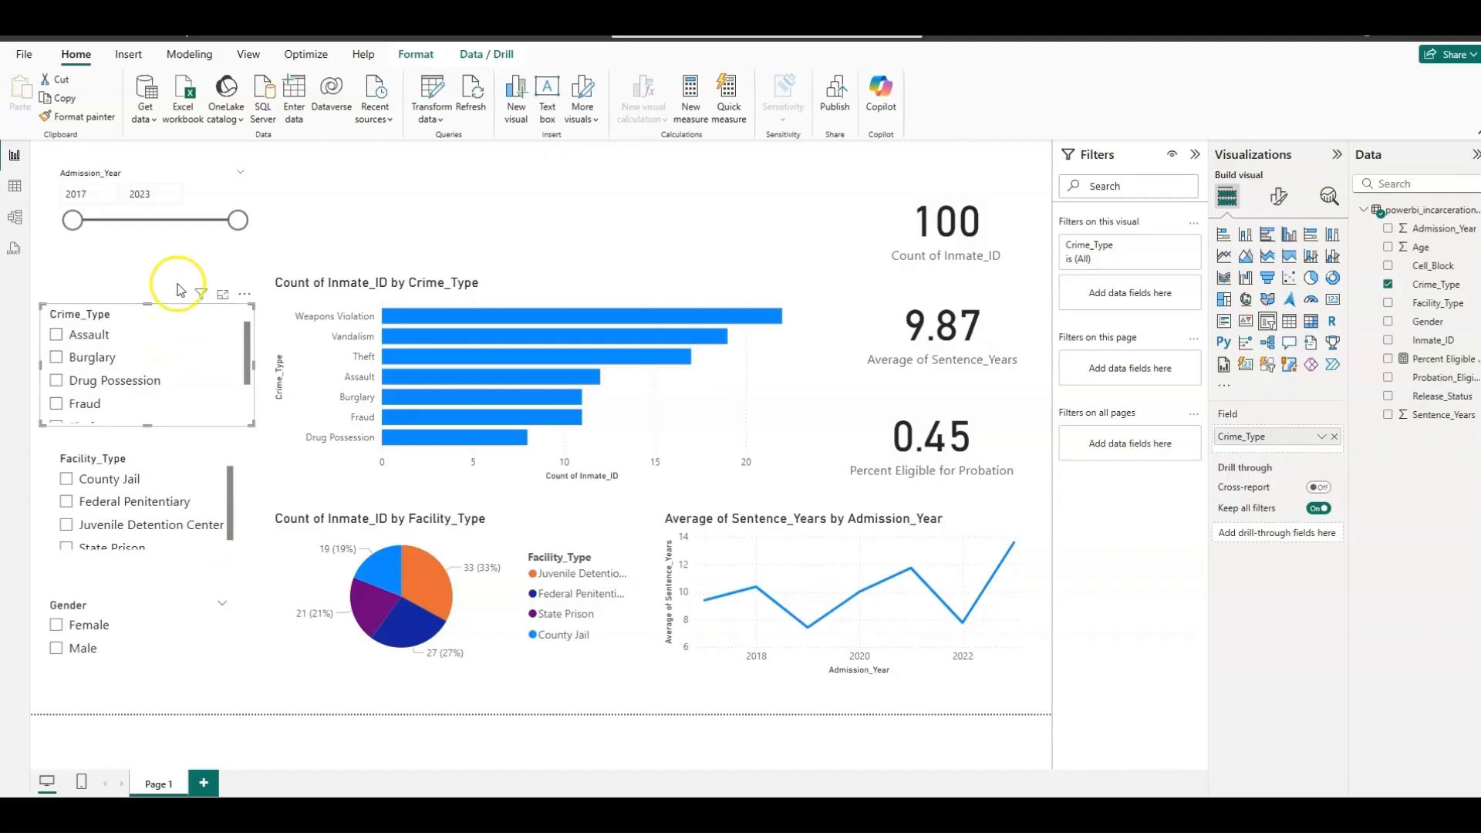
{"action": "left_click", "coordinate": [140, 320]}
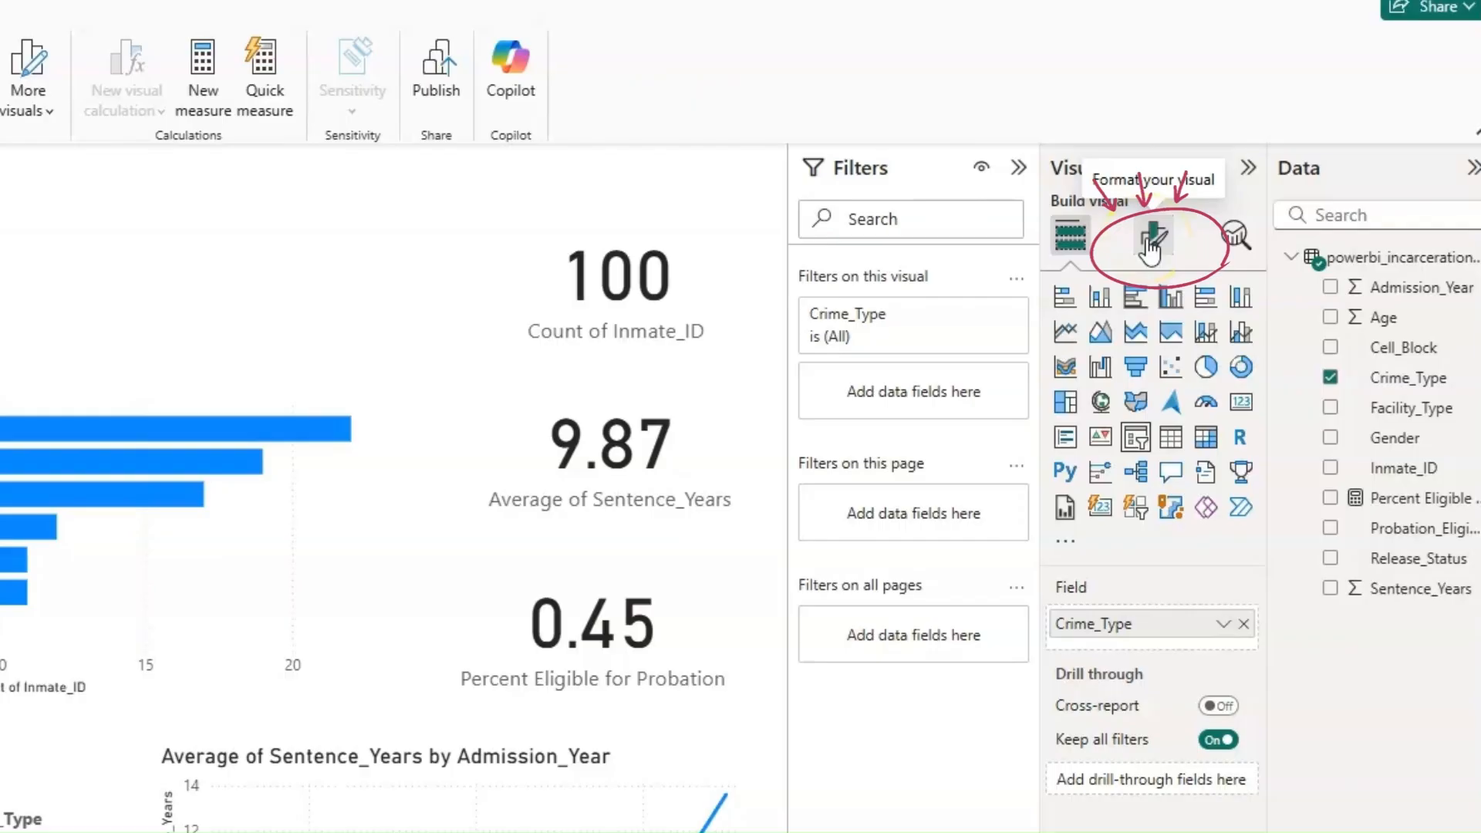
{"action": "left_click", "coordinate": [1277, 199]}
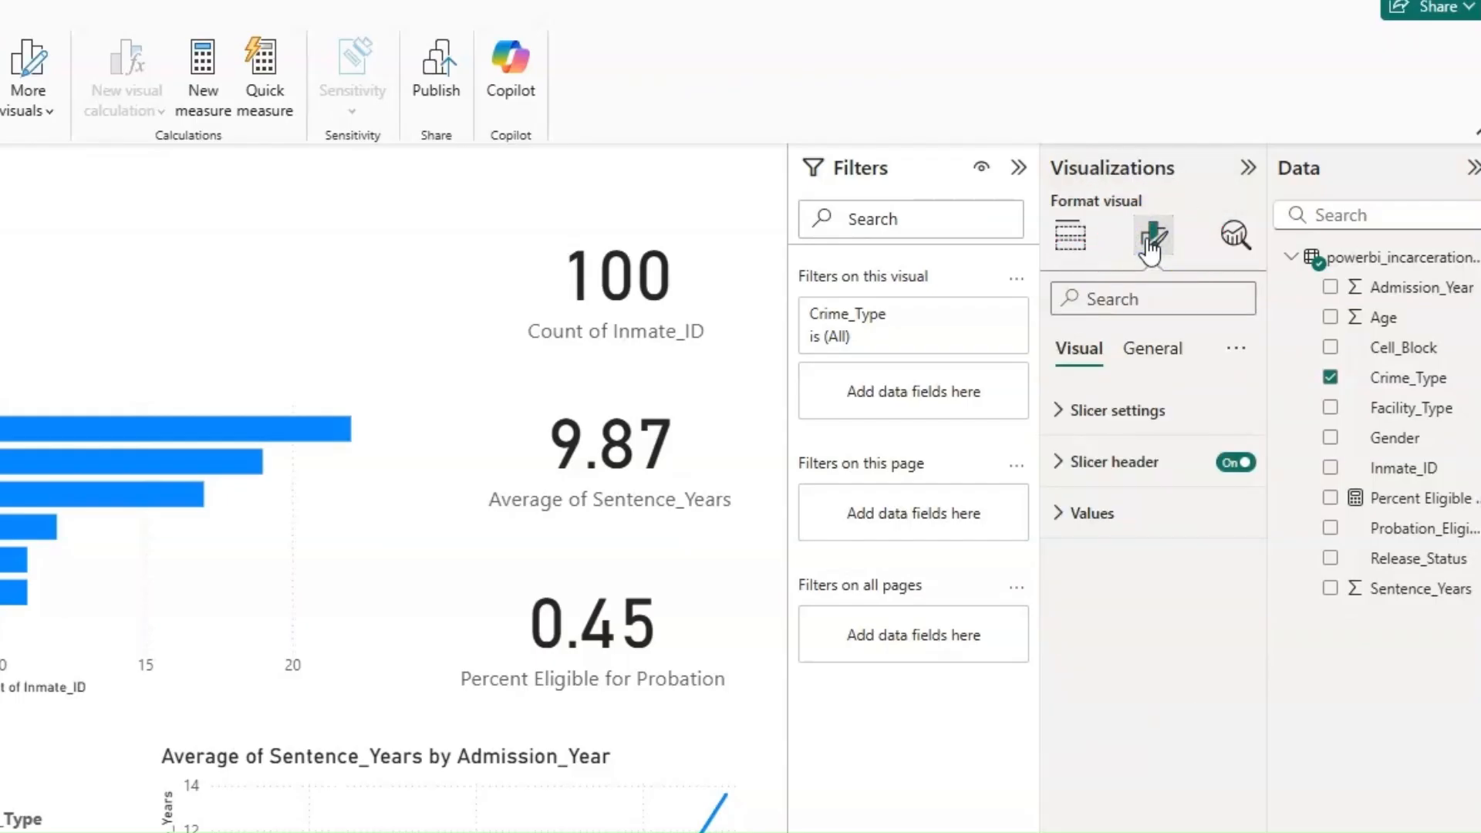
{"action": "left_click", "coordinate": [1123, 423]}
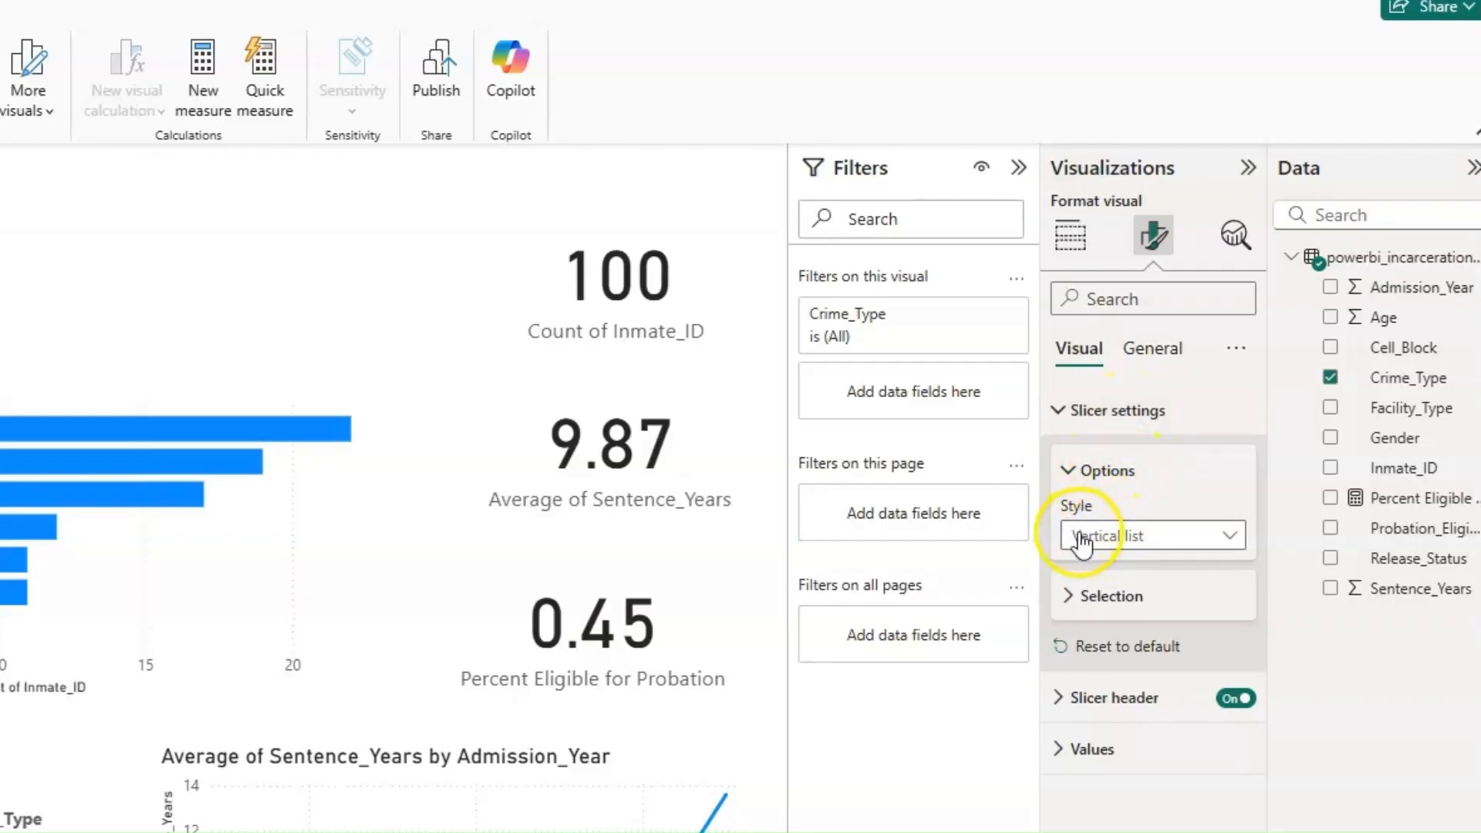
{"action": "left_click", "coordinate": [1147, 537]}
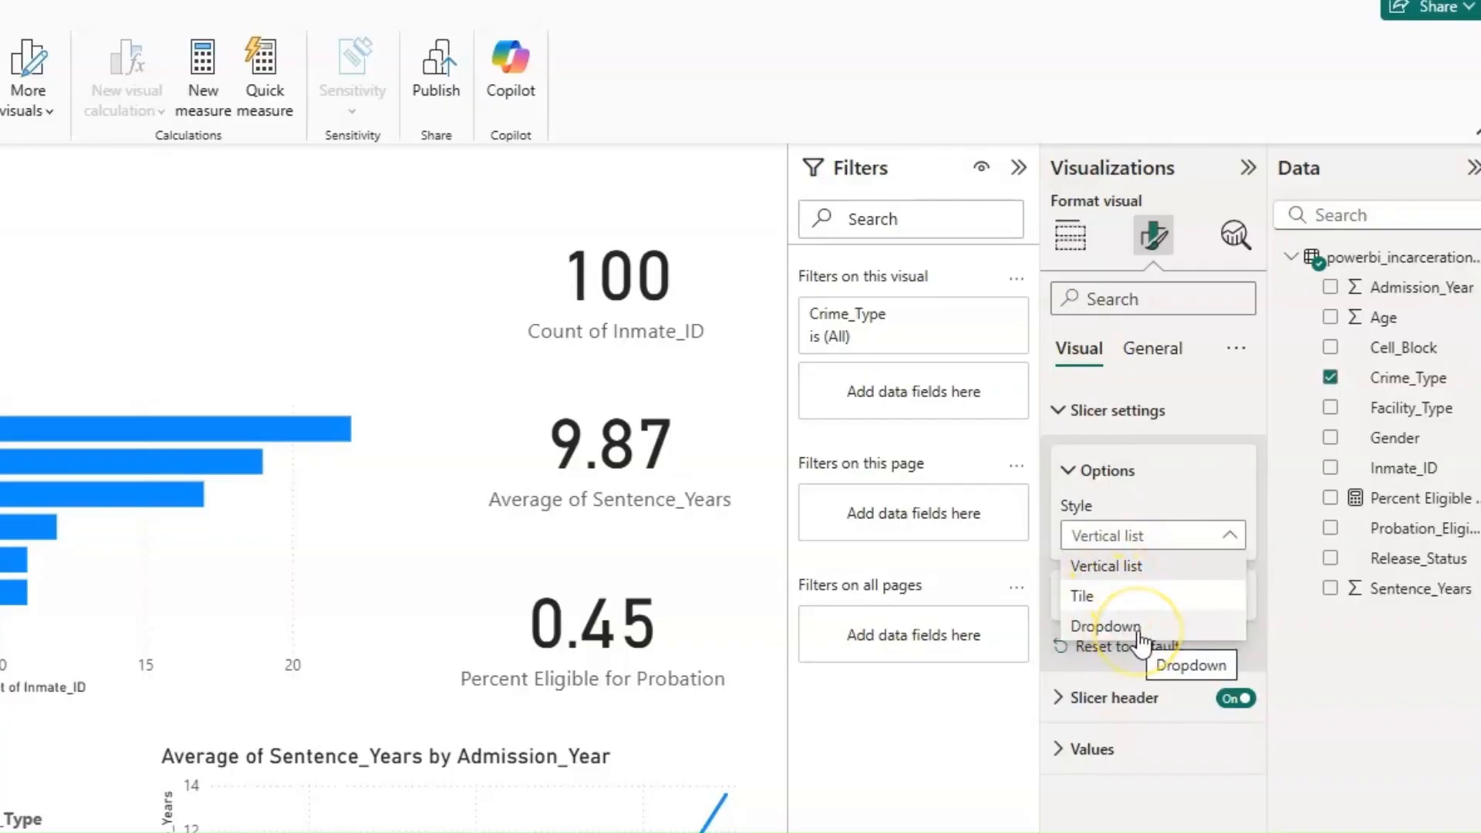
{"action": "left_click", "coordinate": [1111, 627]}
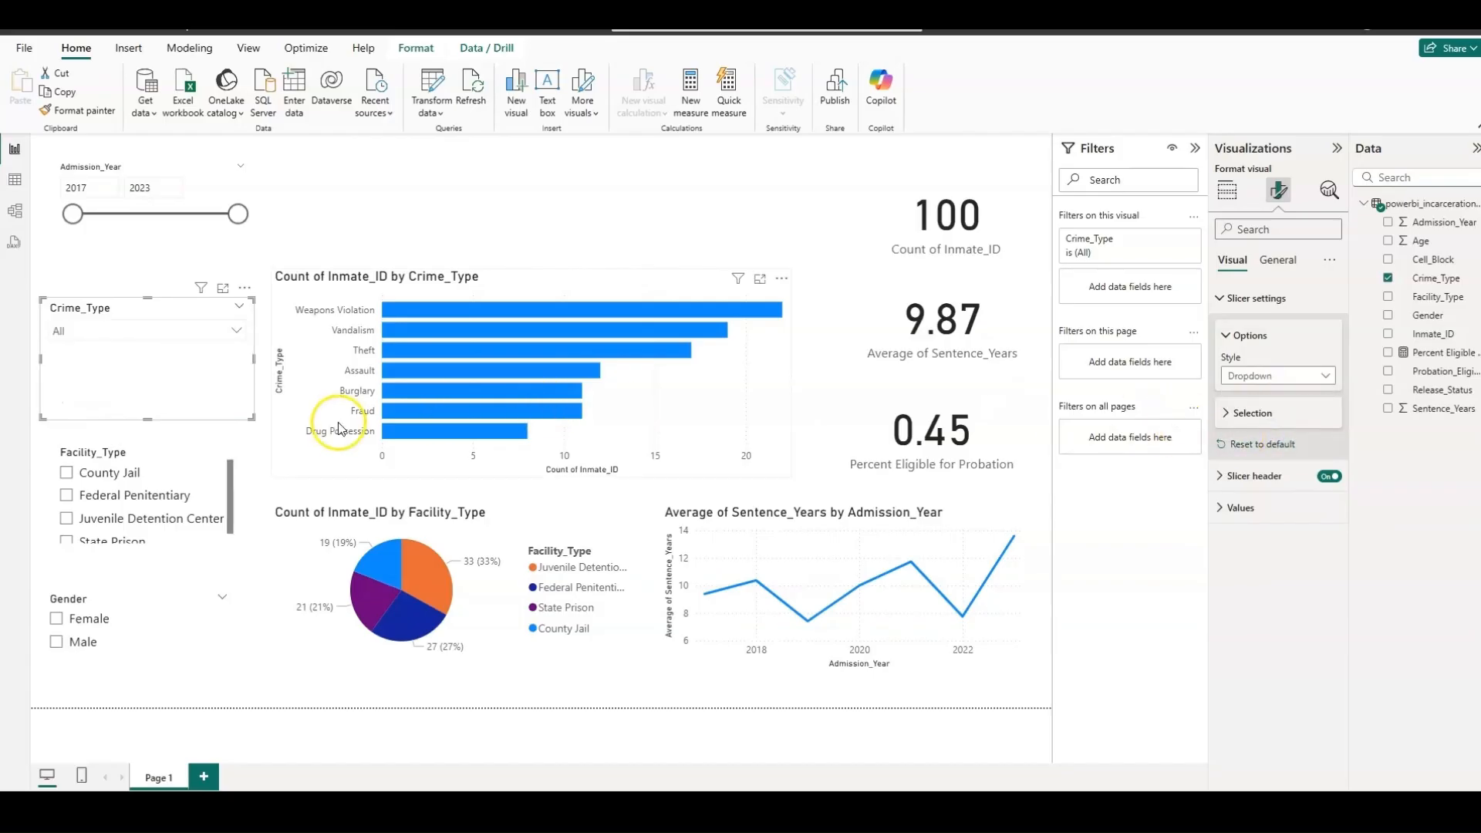
{"action": "left_click_drag", "start_coordinate": [253, 419], "coordinate": [248, 371]}
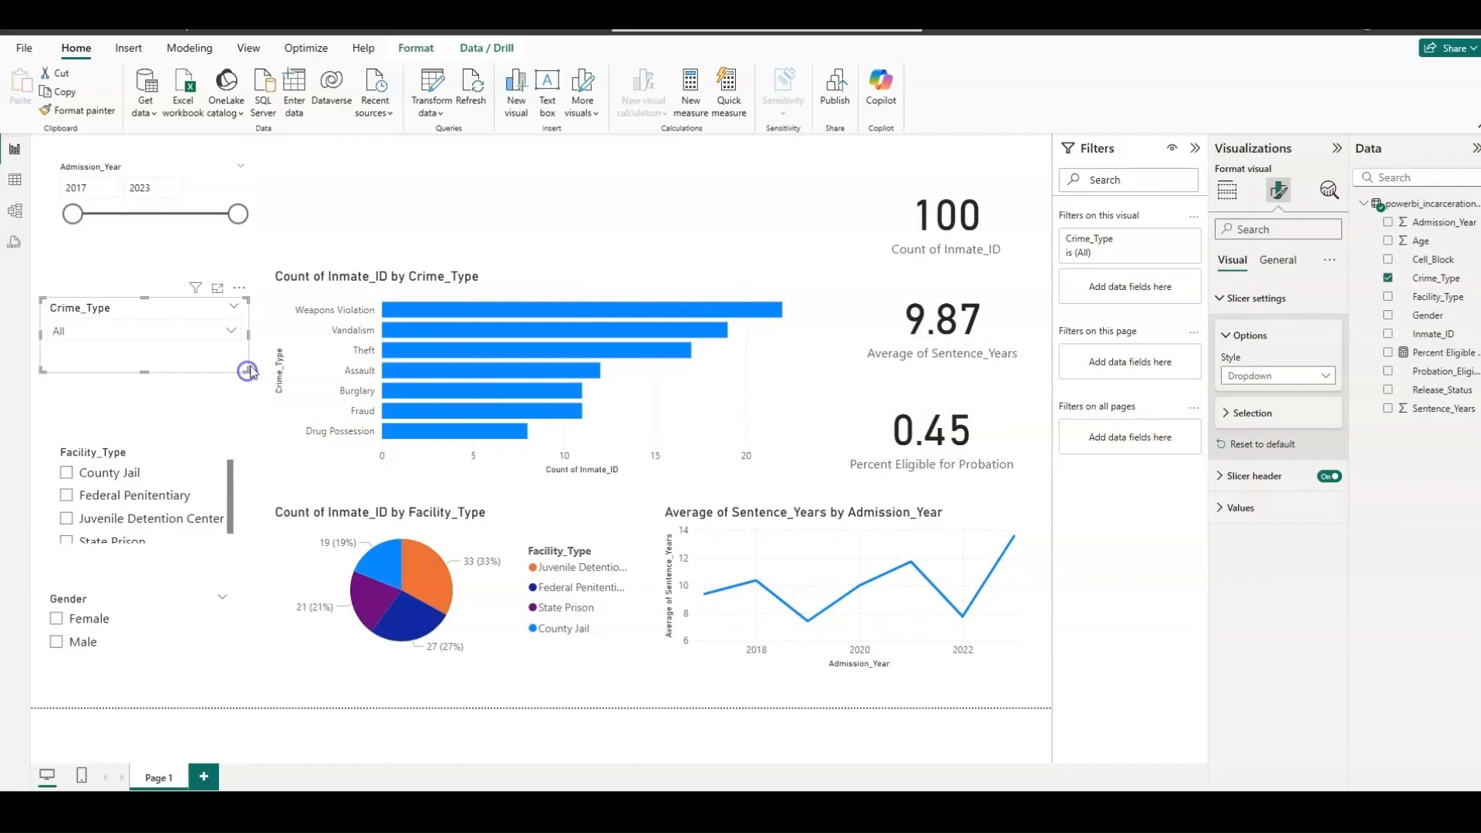
Step: Change the Facility_Type slicer's style to Dropdown and reduce the slicer's height
{"action": "left_click", "coordinate": [115, 494]}
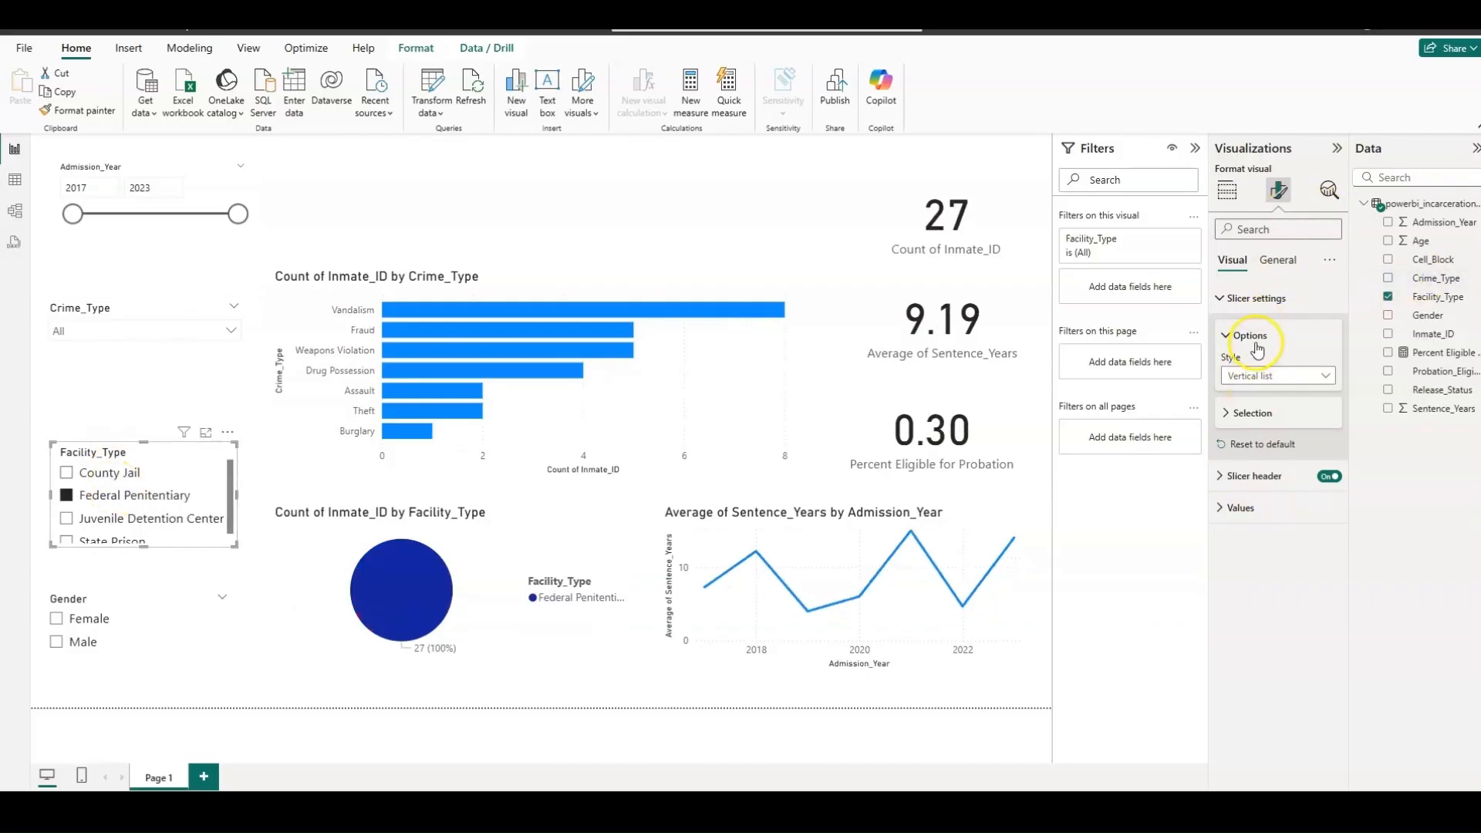
{"action": "left_click", "coordinate": [1277, 379]}
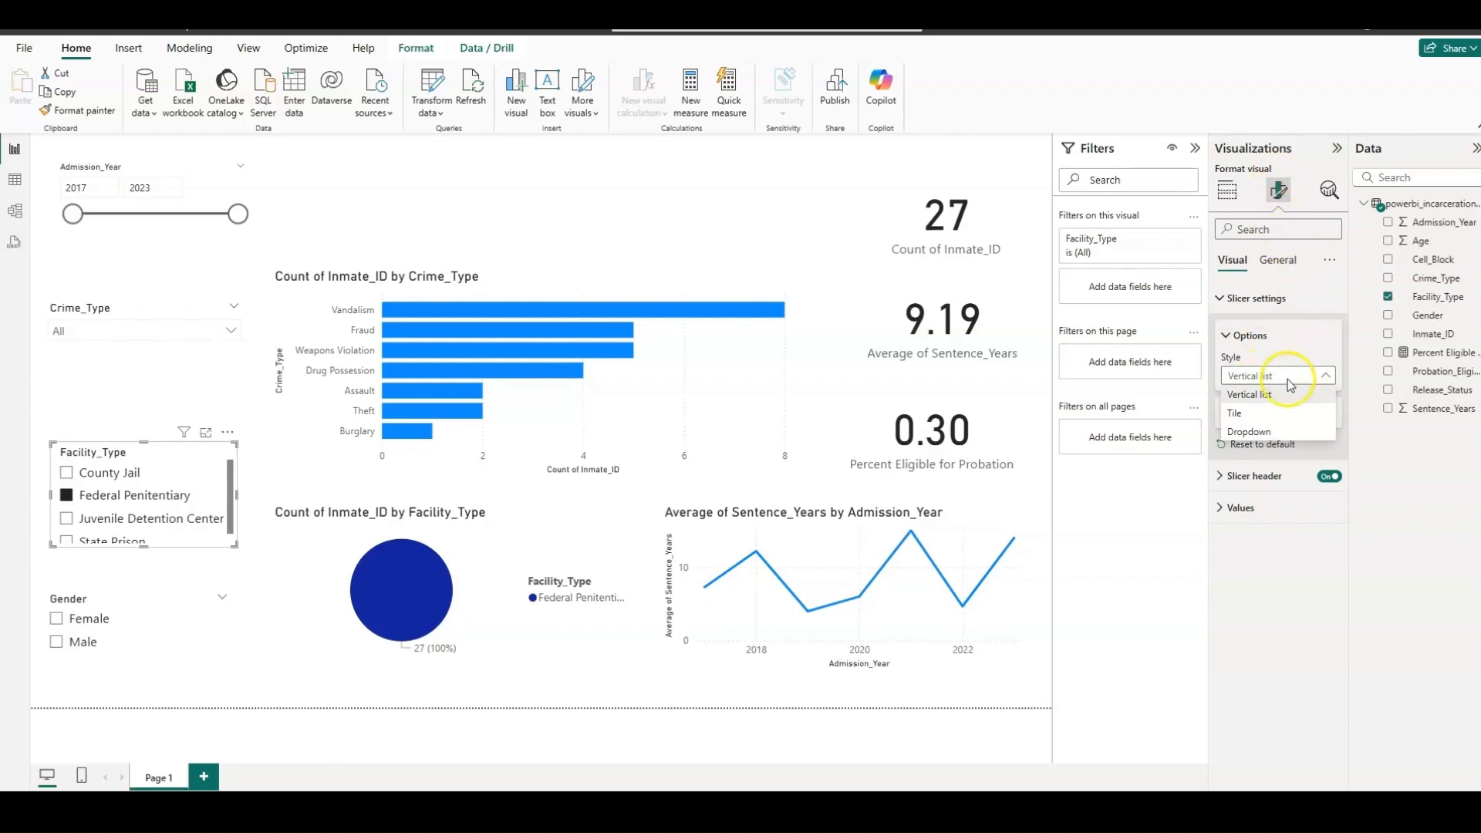
{"action": "left_click", "coordinate": [1248, 431]}
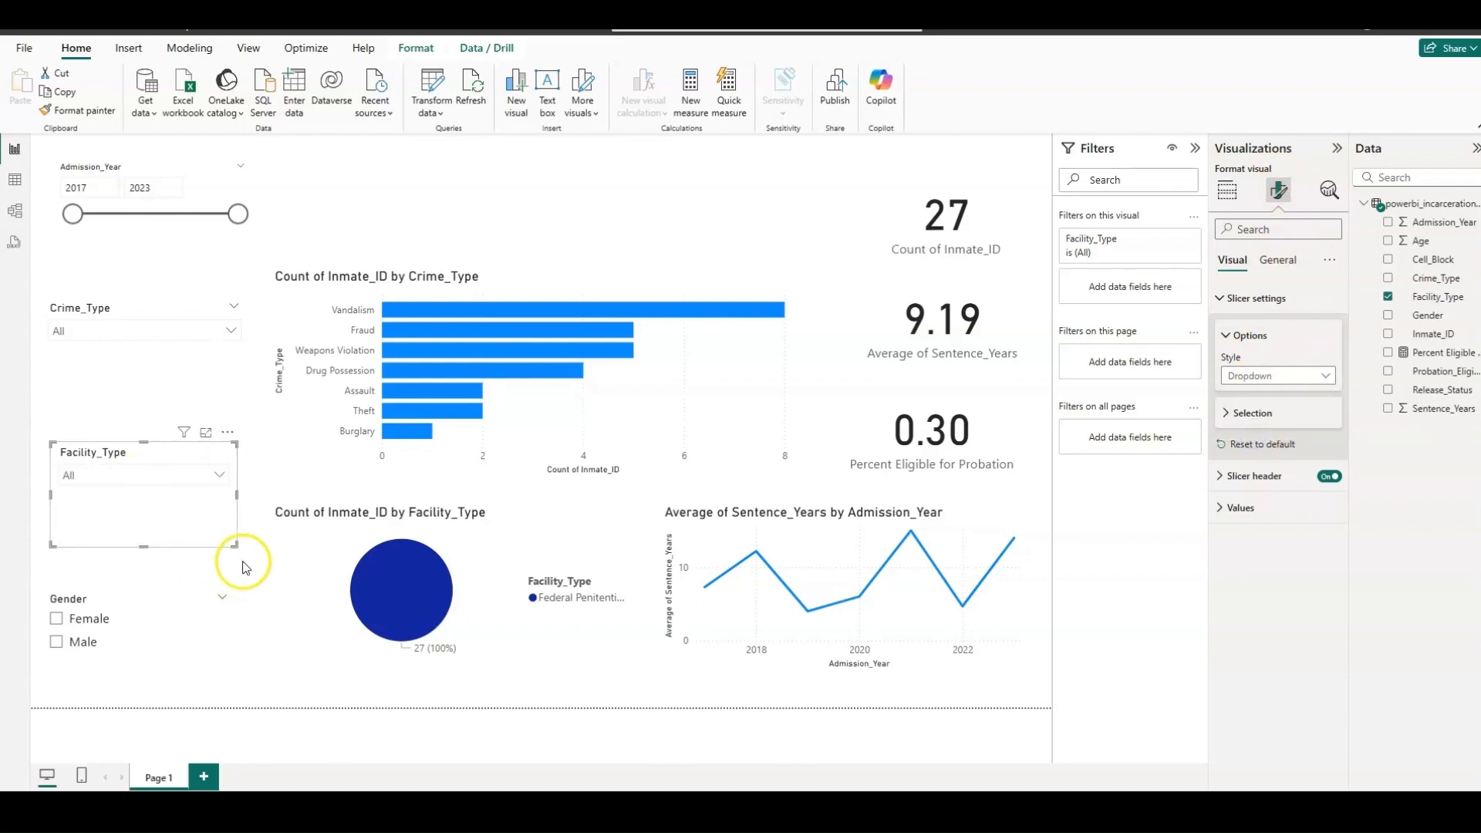
{"action": "left_click_drag", "start_coordinate": [235, 547], "coordinate": [230, 502]}
Step: Change the Gender slicer's style to Dropdown and reduce the slicer's height
{"action": "left_click", "coordinate": [121, 611]}
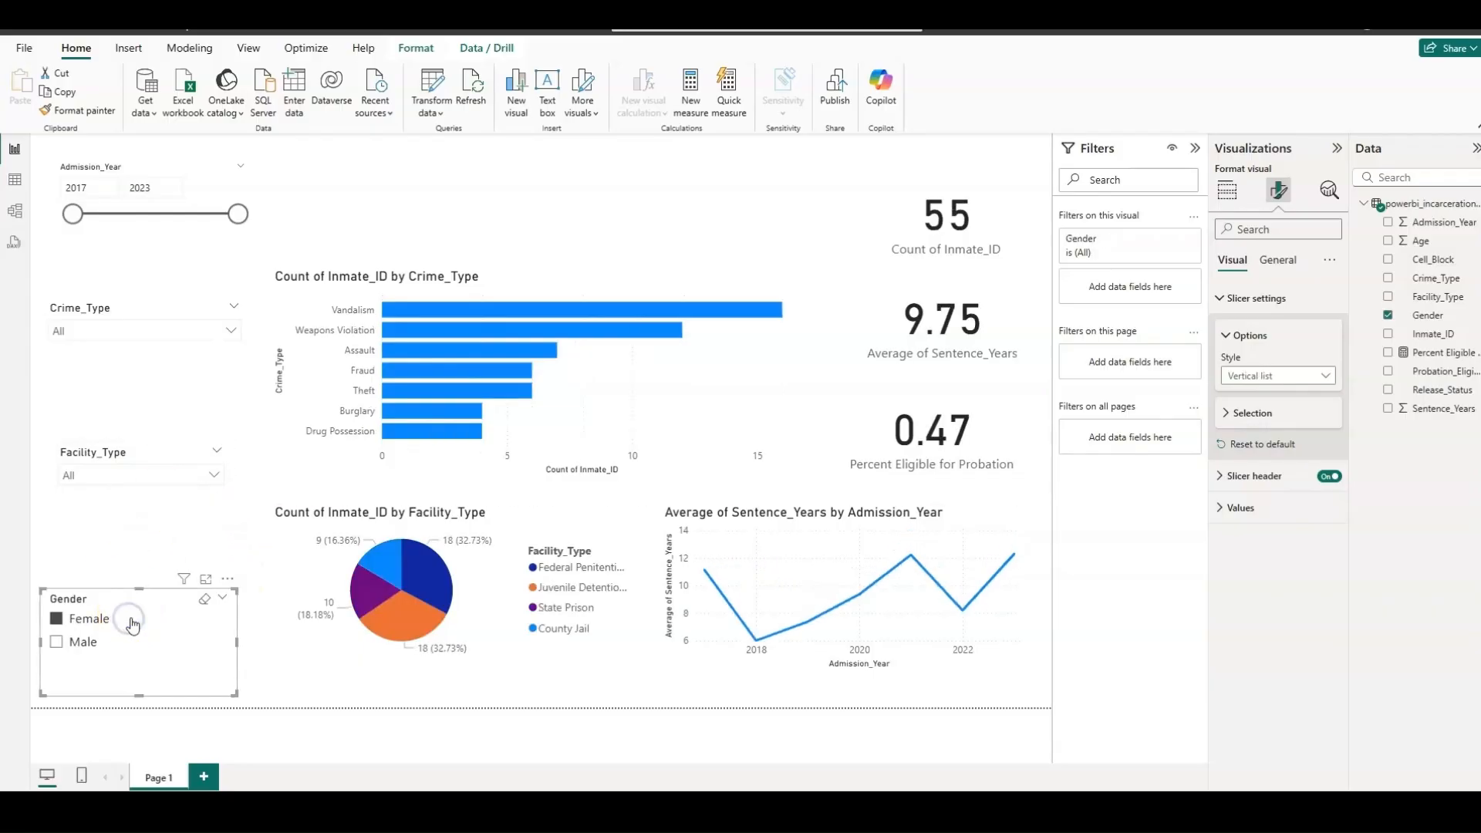
{"action": "left_click", "coordinate": [157, 633]}
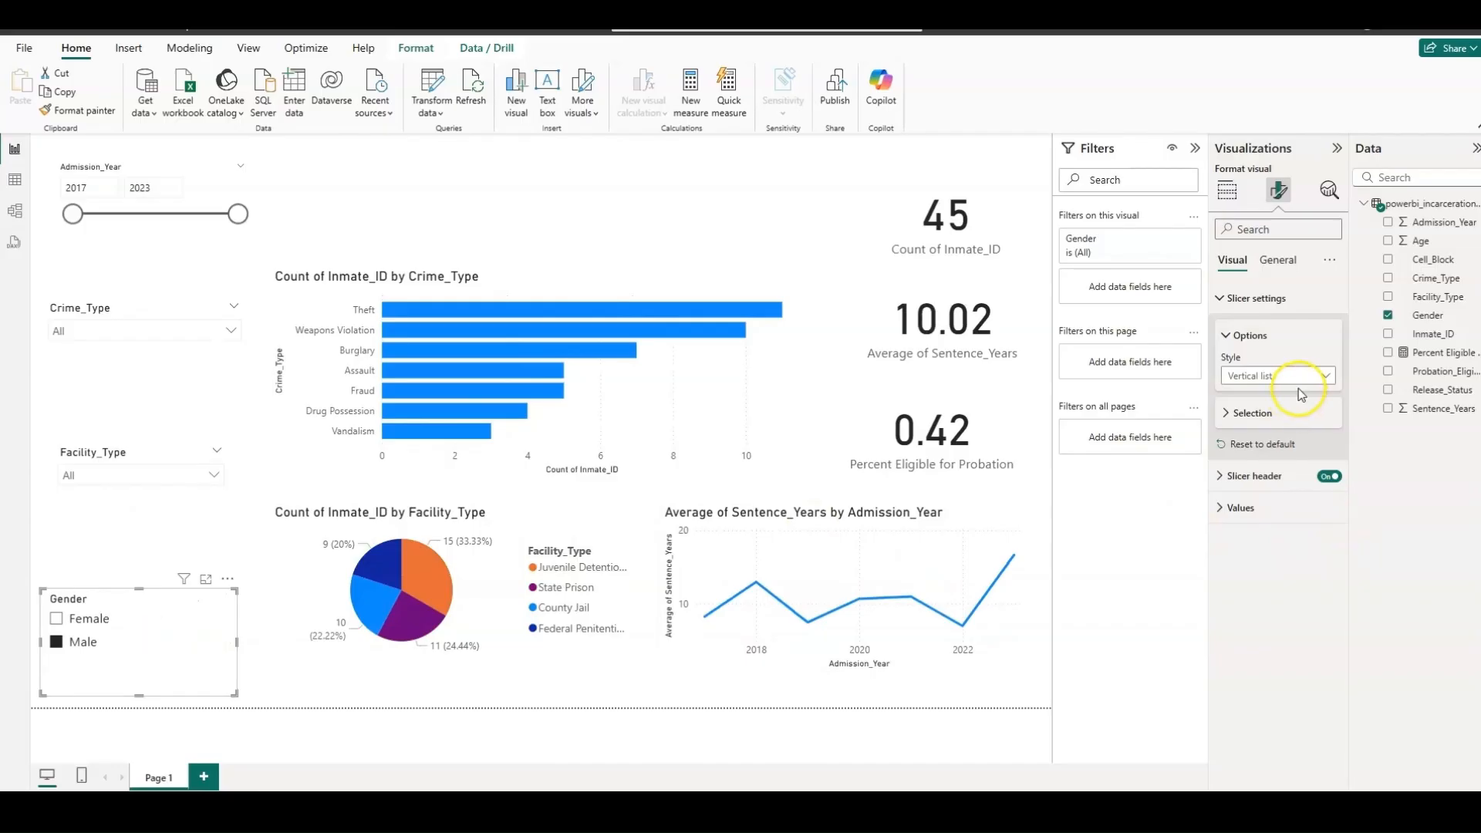
{"action": "left_click", "coordinate": [1326, 376]}
{"action": "left_click", "coordinate": [1277, 431]}
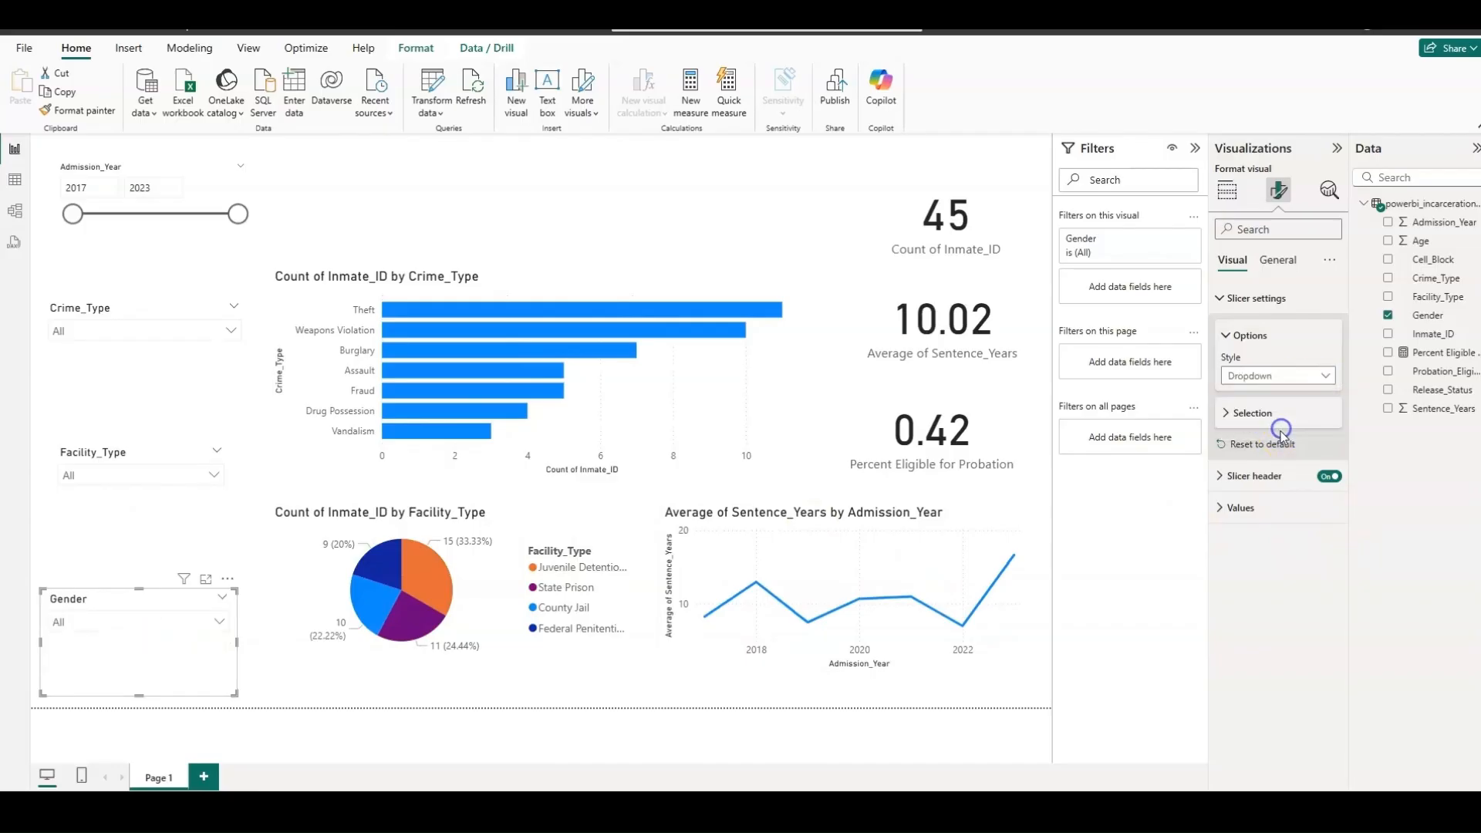
{"action": "left_click_drag", "start_coordinate": [234, 692], "coordinate": [242, 649]}
Step: Arrange the four slicers in an aligned, spaced column beside the charts, with Admission_Year starting level with the crime chart's title
{"action": "left_click_drag", "start_coordinate": [177, 610], "coordinate": [178, 540]}
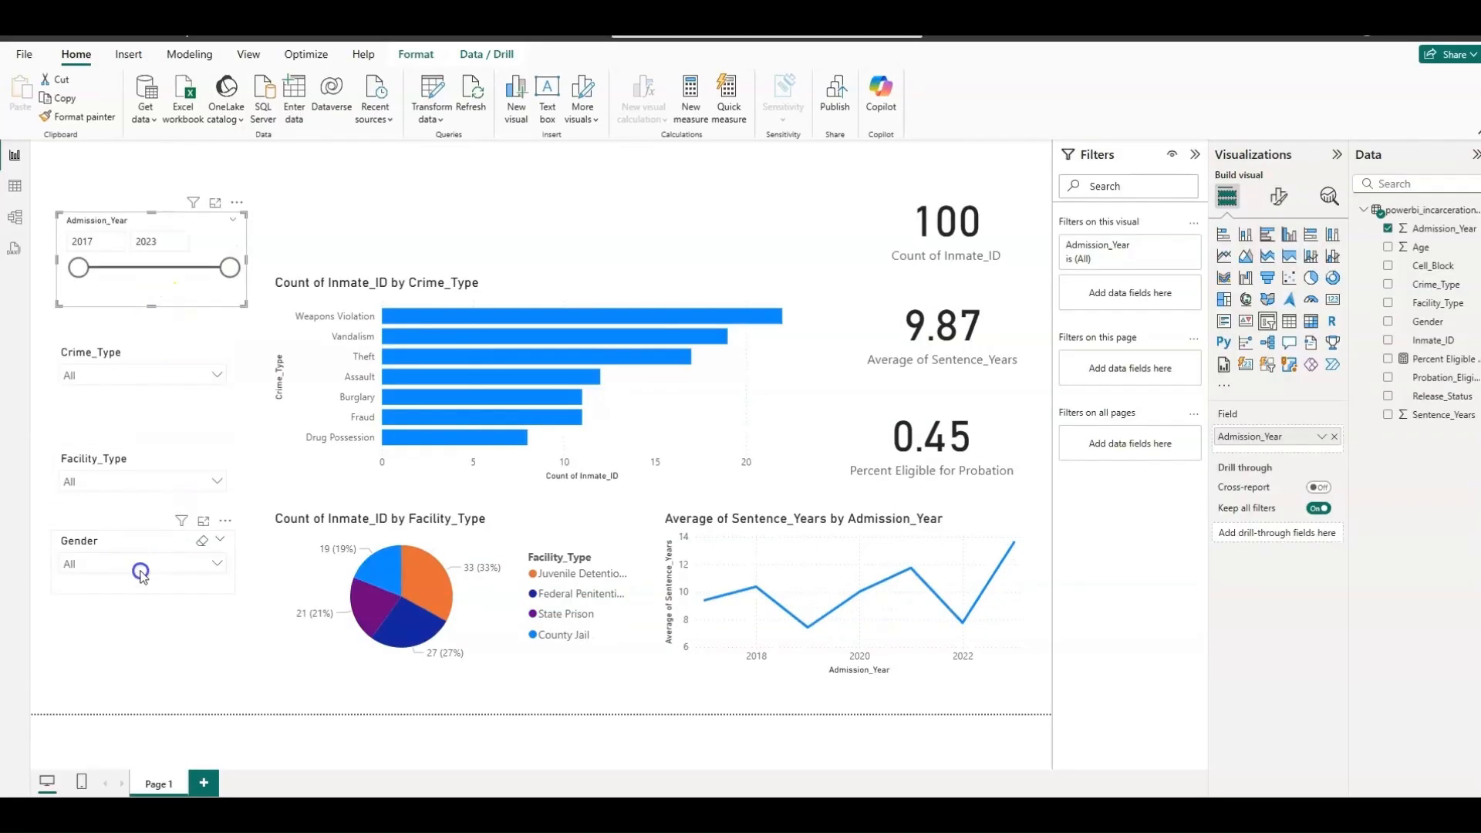
{"action": "left_click_drag", "start_coordinate": [150, 543], "coordinate": [187, 575]}
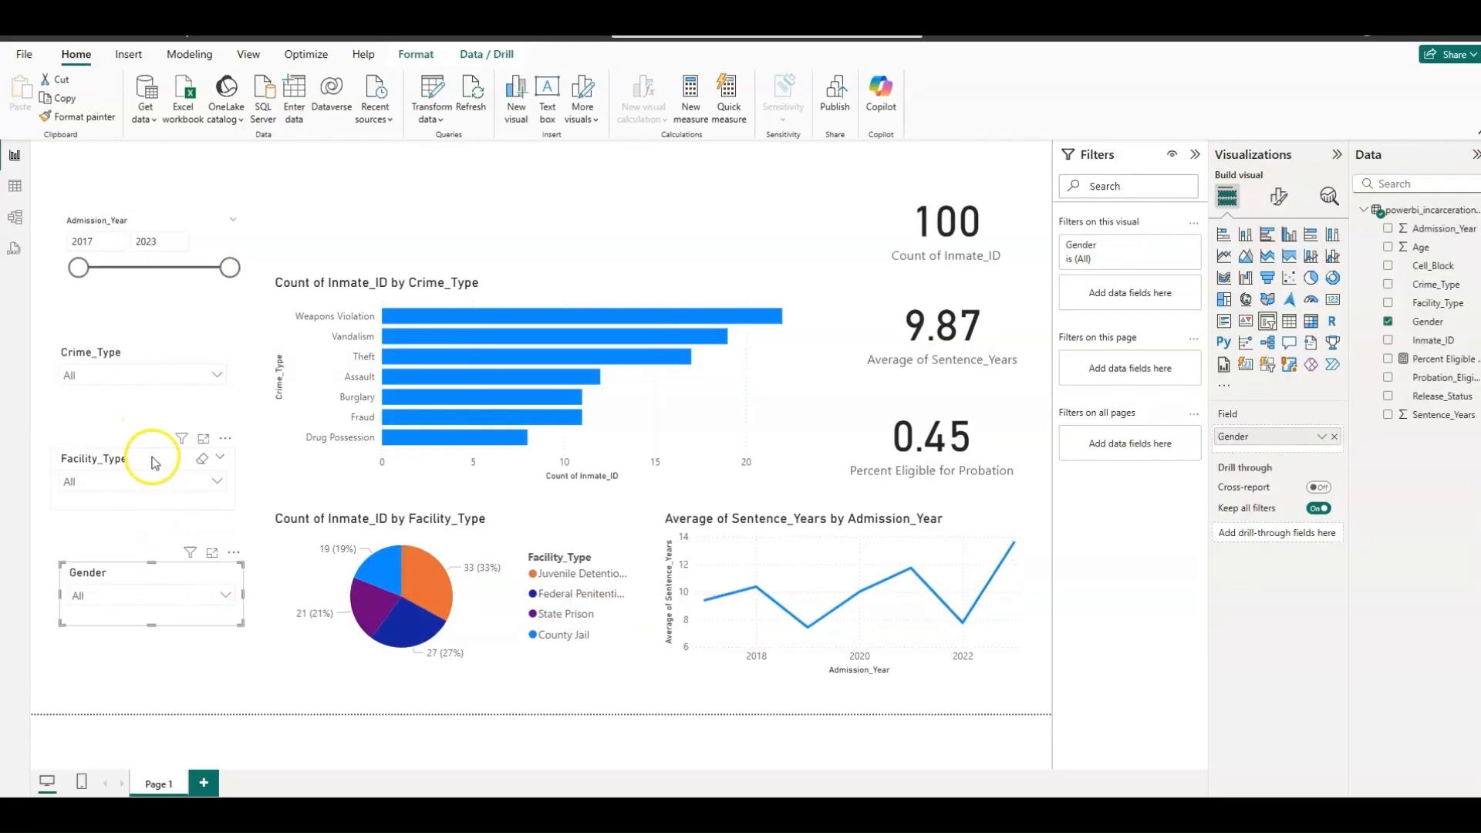
{"action": "left_click_drag", "start_coordinate": [153, 463], "coordinate": [161, 500]}
{"action": "left_click_drag", "start_coordinate": [169, 358], "coordinate": [177, 405]}
{"action": "left_click_drag", "start_coordinate": [166, 231], "coordinate": [169, 288]}
{"action": "left_click", "coordinate": [331, 201]}
{"action": "left_click", "coordinate": [232, 340]}
{"action": "left_click_drag", "start_coordinate": [250, 320], "coordinate": [244, 321]}
{"action": "left_click", "coordinate": [193, 670]}
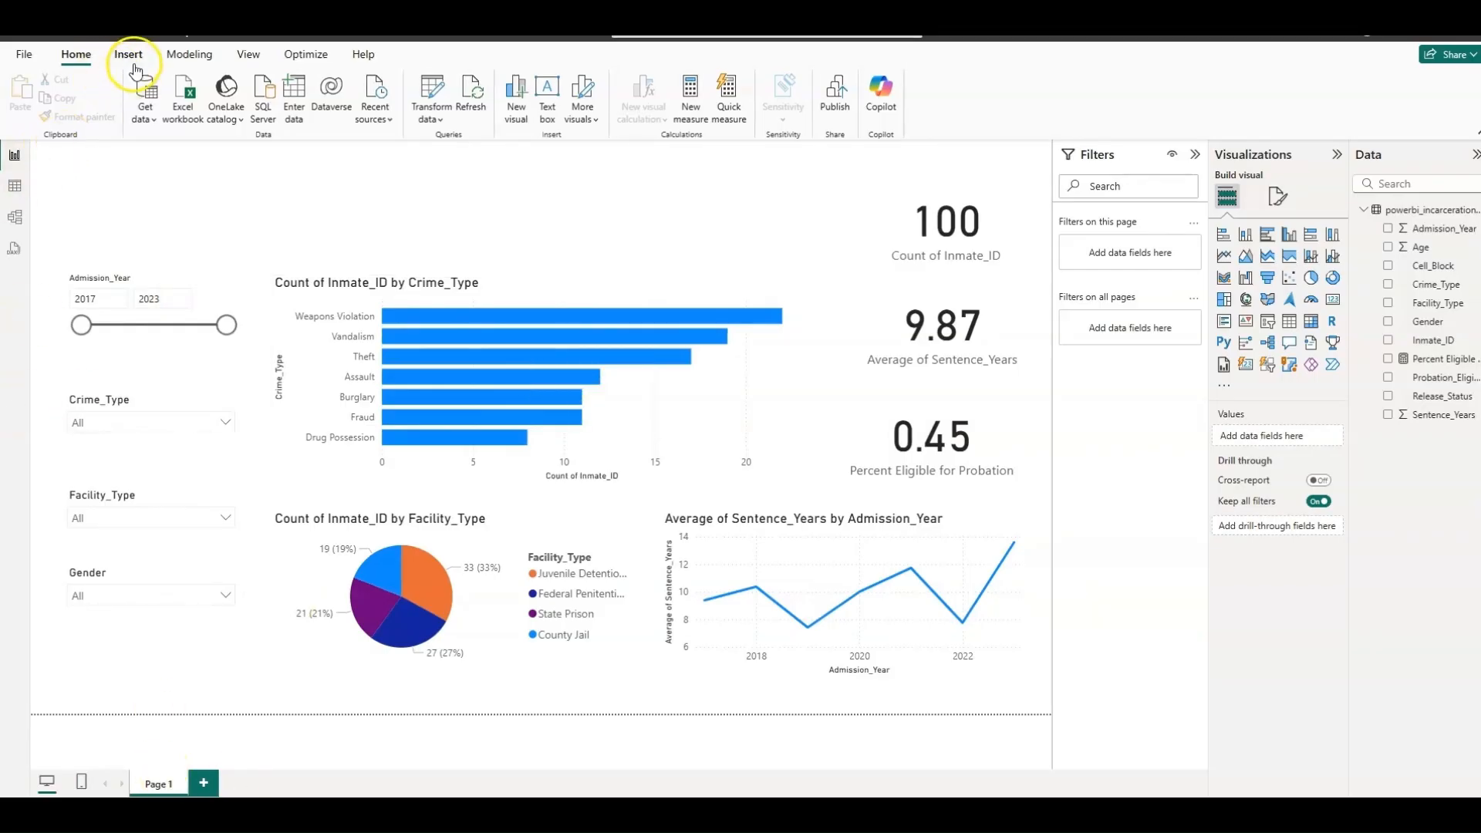
Step: Apply the dark Innovate theme to the report
{"action": "left_click", "coordinate": [250, 57]}
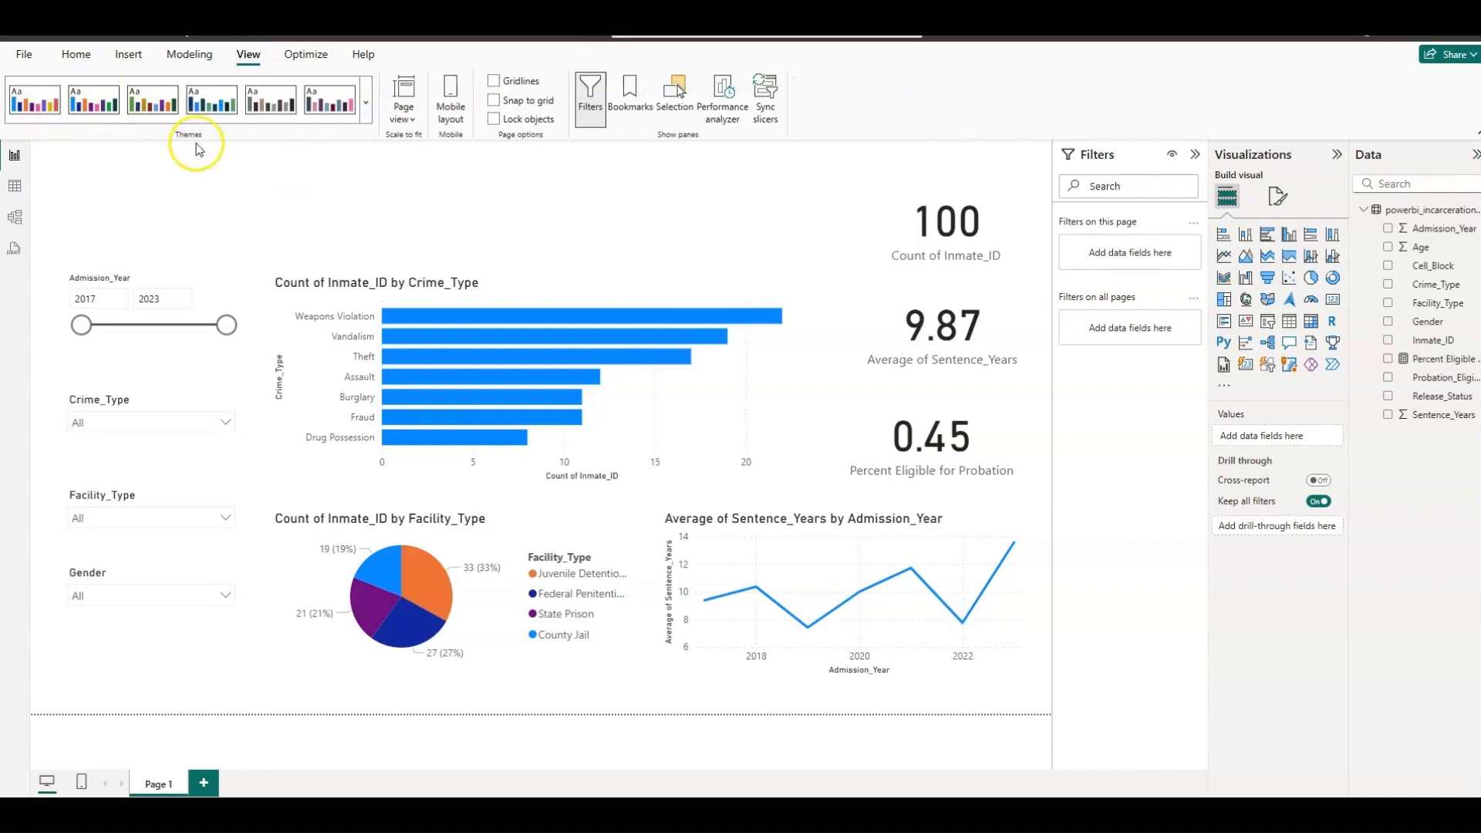
{"action": "left_click", "coordinate": [367, 108]}
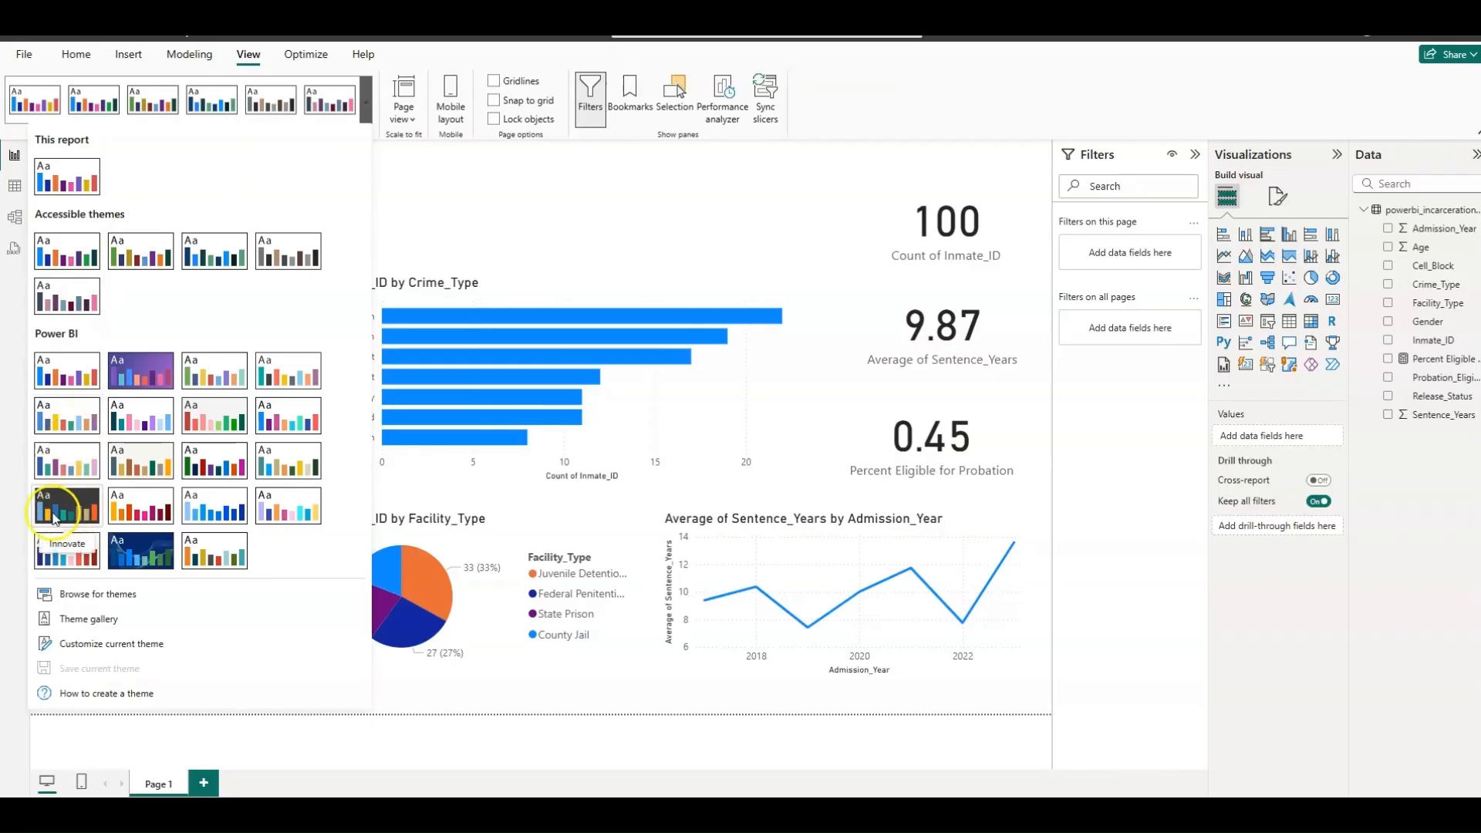
{"action": "left_click", "coordinate": [76, 510]}
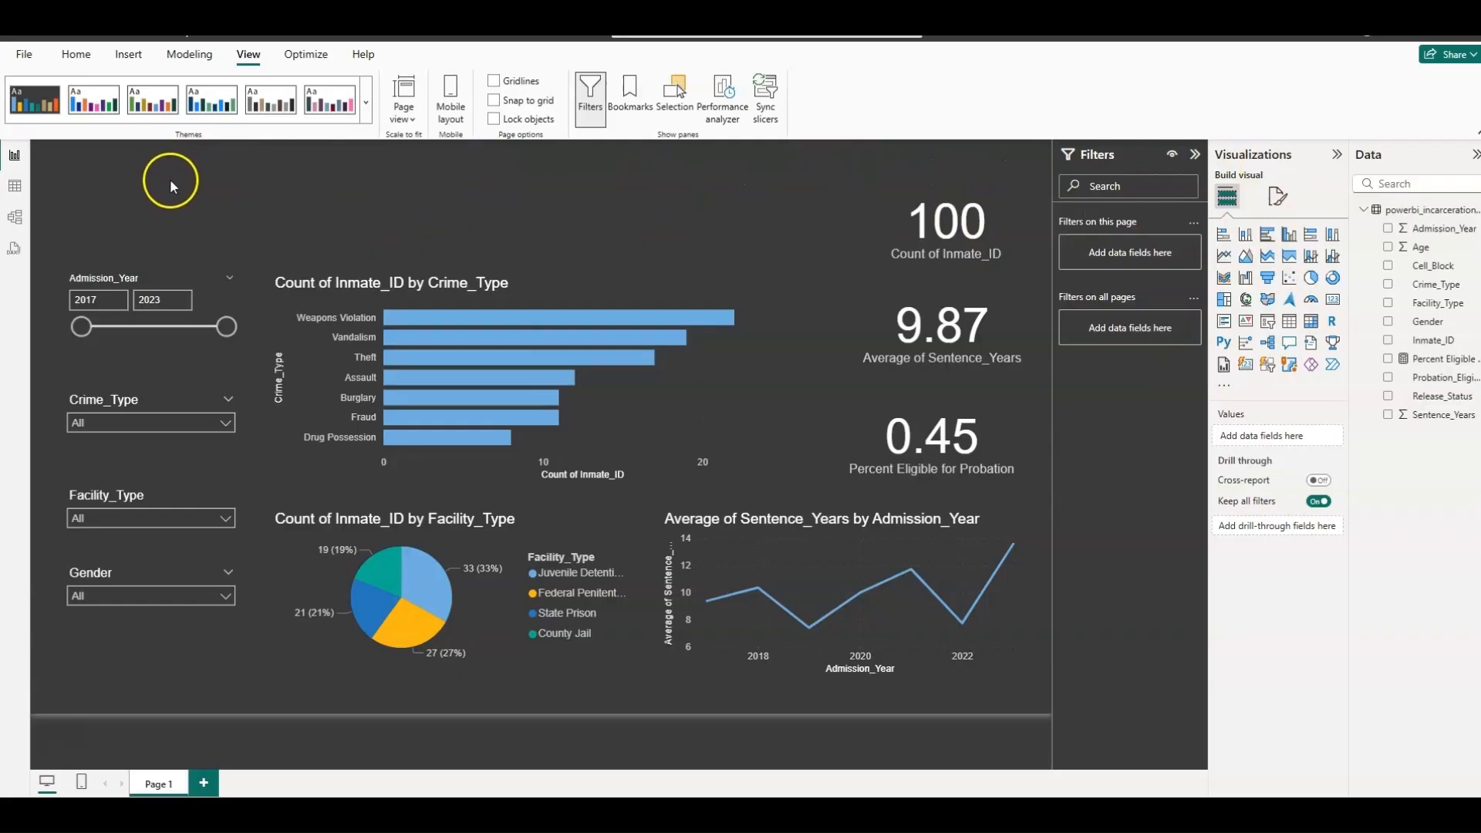
Step: Set the page's canvas background to the darkest shade of the theme's medium blue
{"action": "left_click", "coordinate": [1279, 202]}
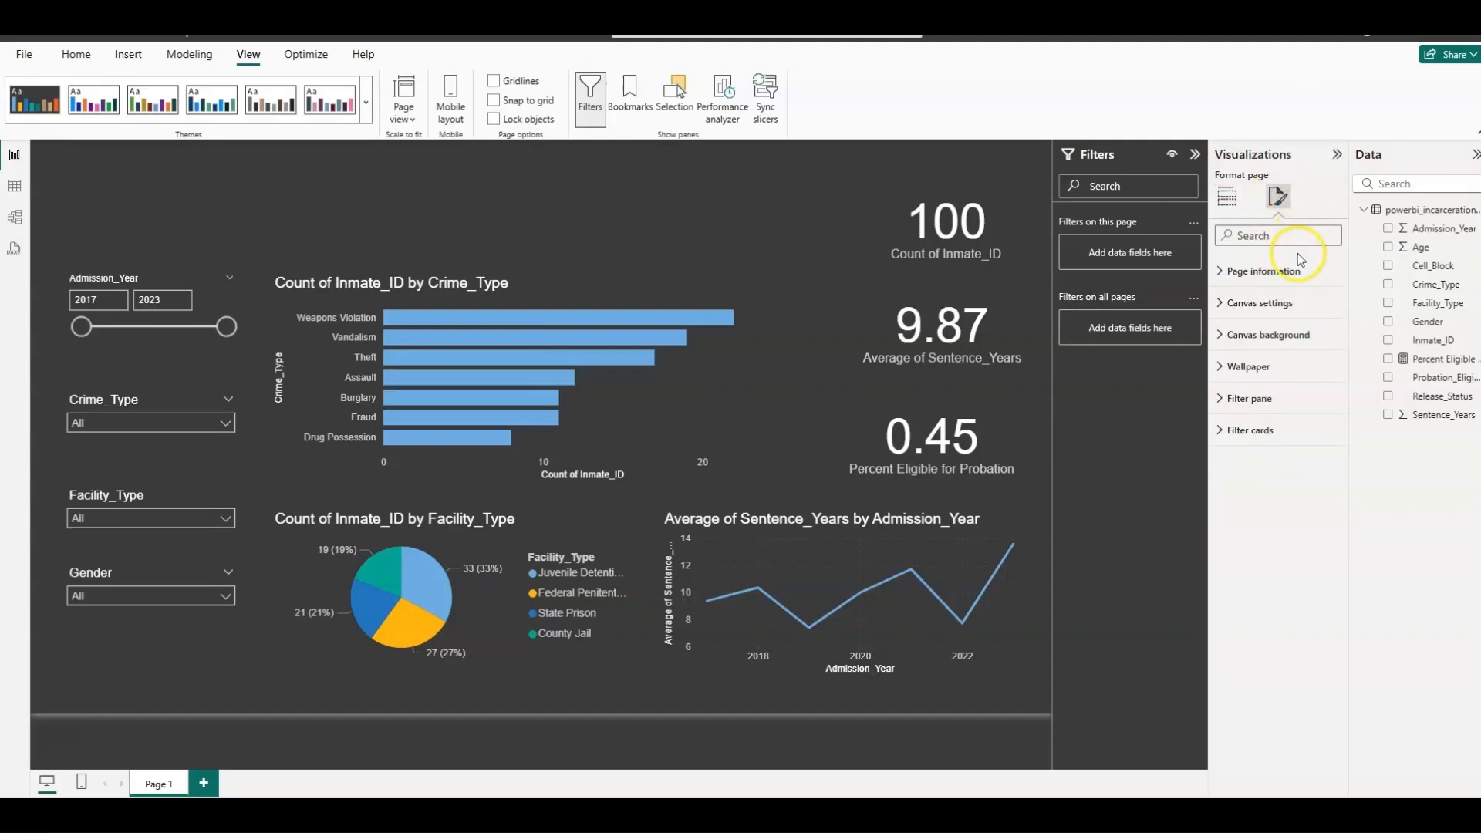
{"action": "left_click", "coordinate": [1303, 340]}
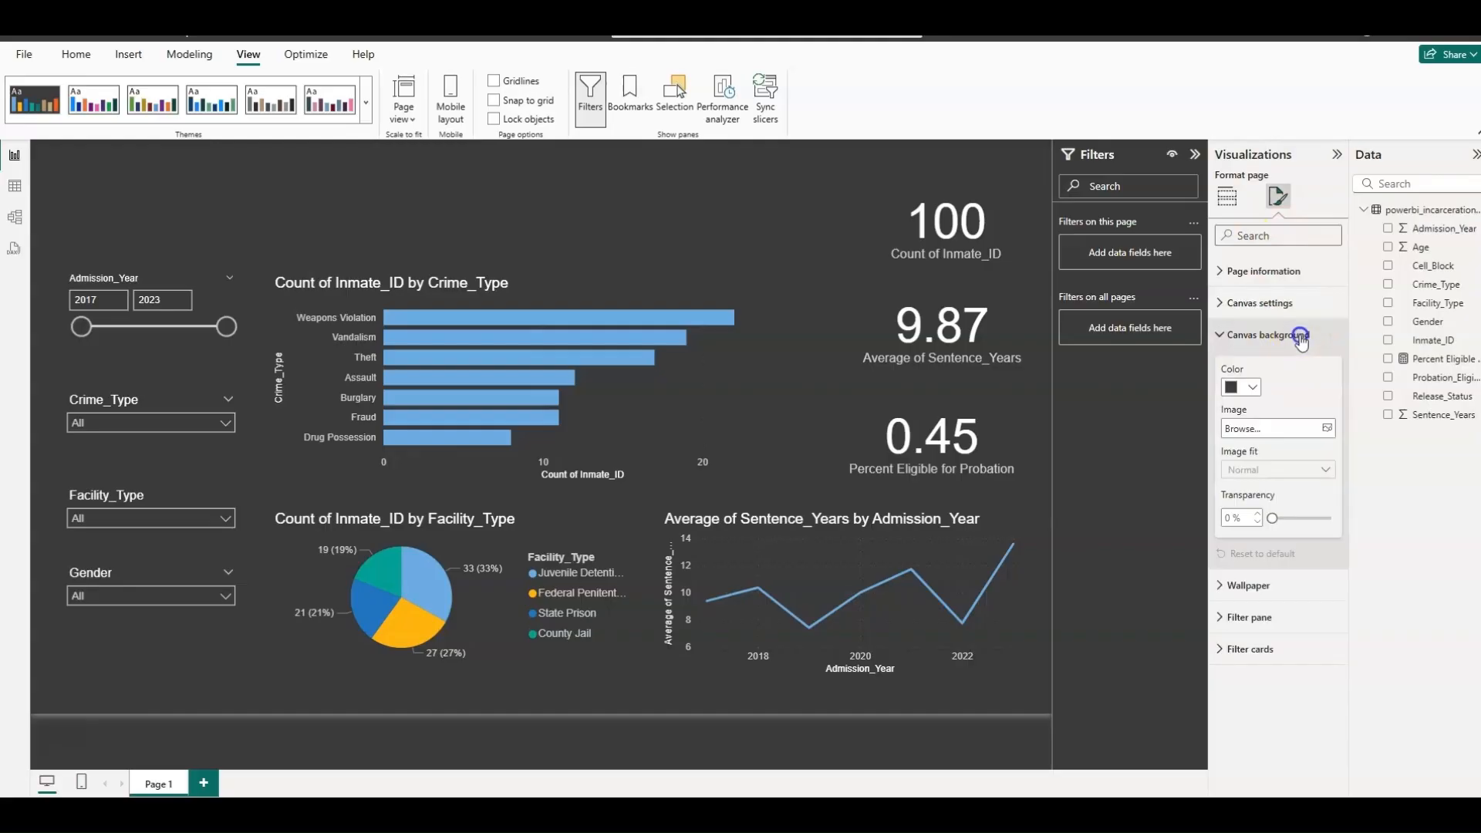
{"action": "left_click", "coordinate": [1253, 388]}
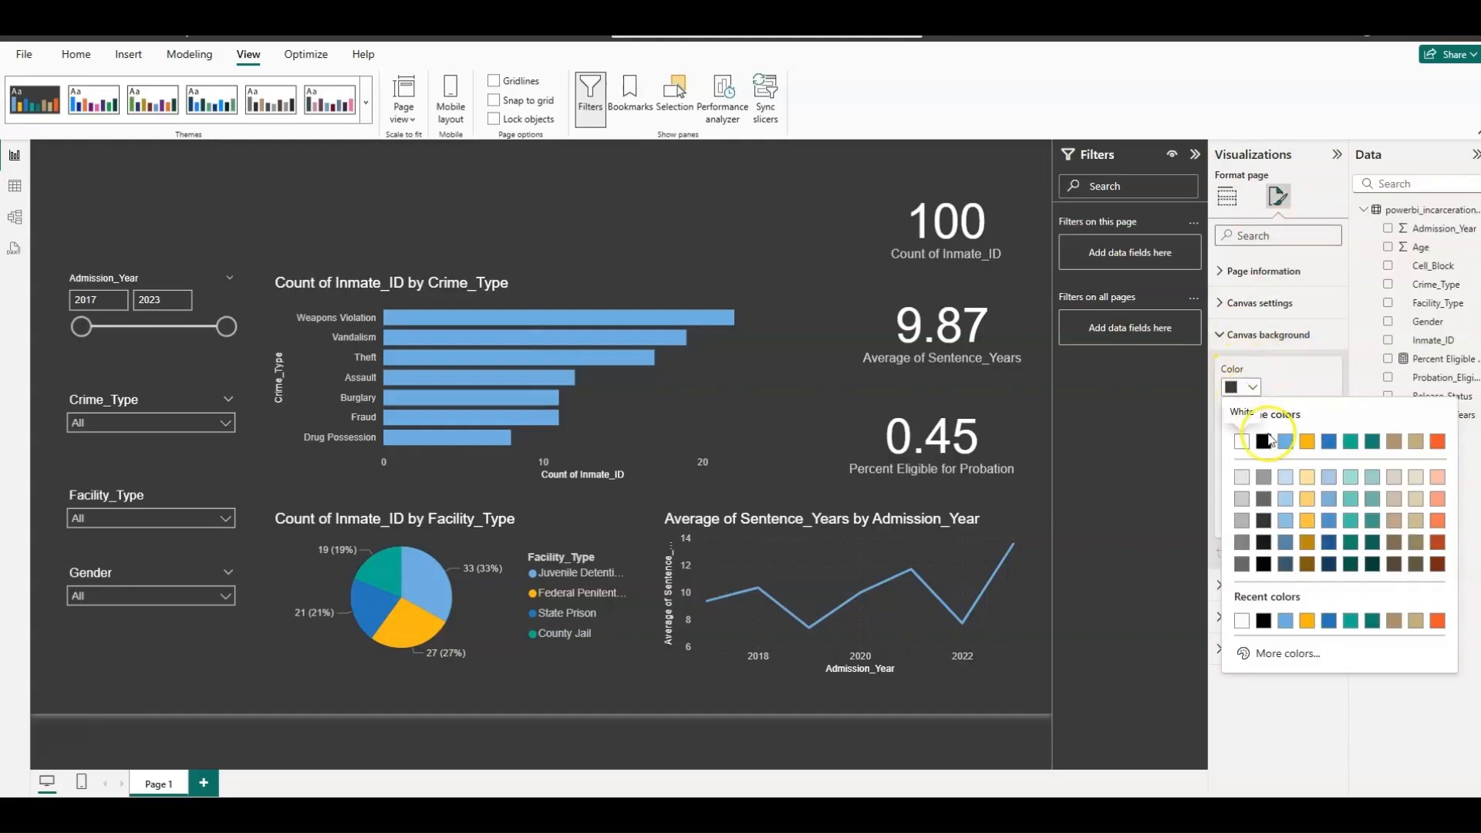
{"action": "left_click", "coordinate": [1286, 567]}
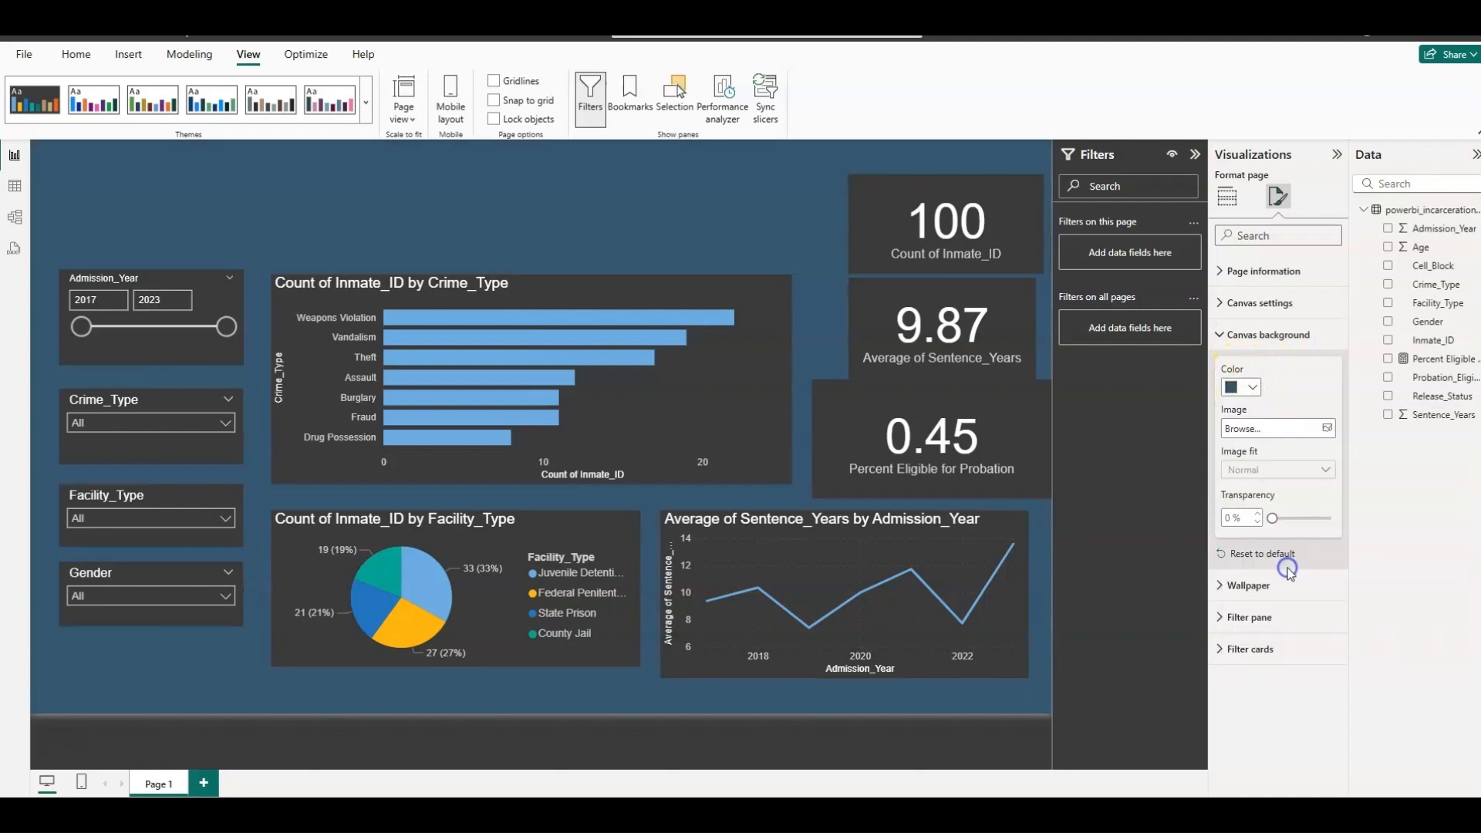
{"action": "left_click", "coordinate": [1244, 388]}
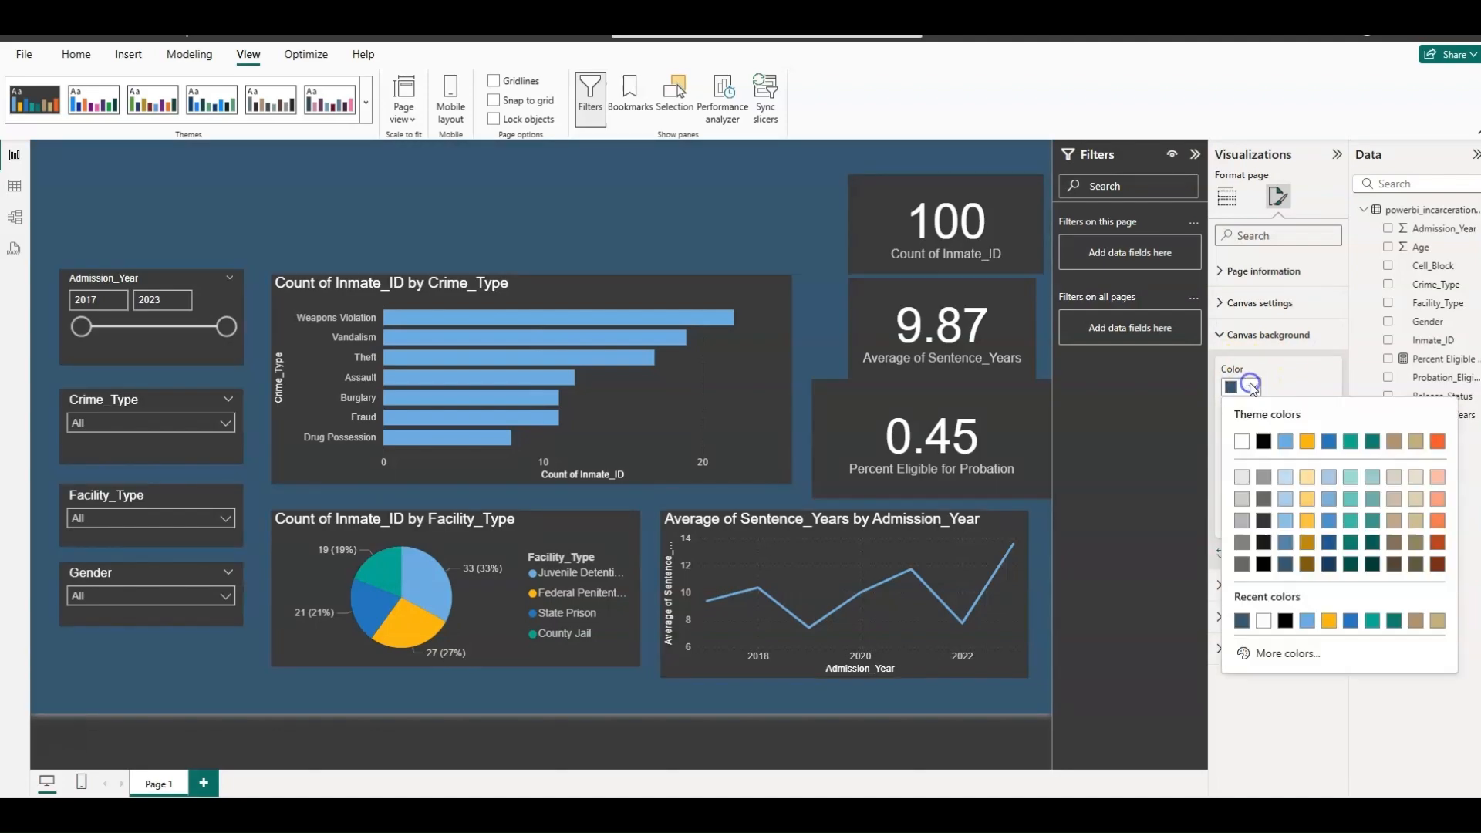
{"action": "left_click", "coordinate": [1330, 567]}
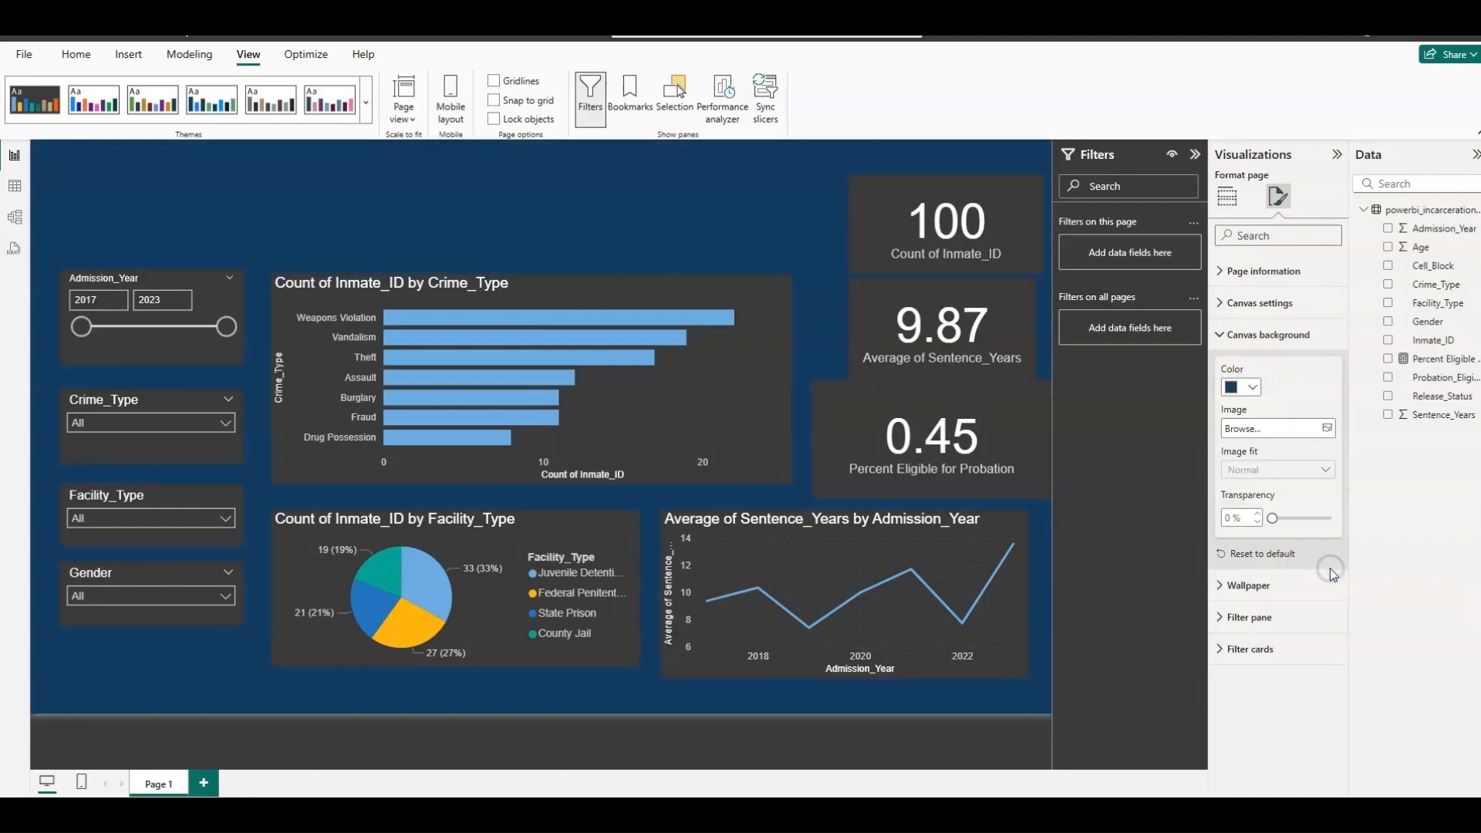
{"action": "left_click", "coordinate": [738, 205]}
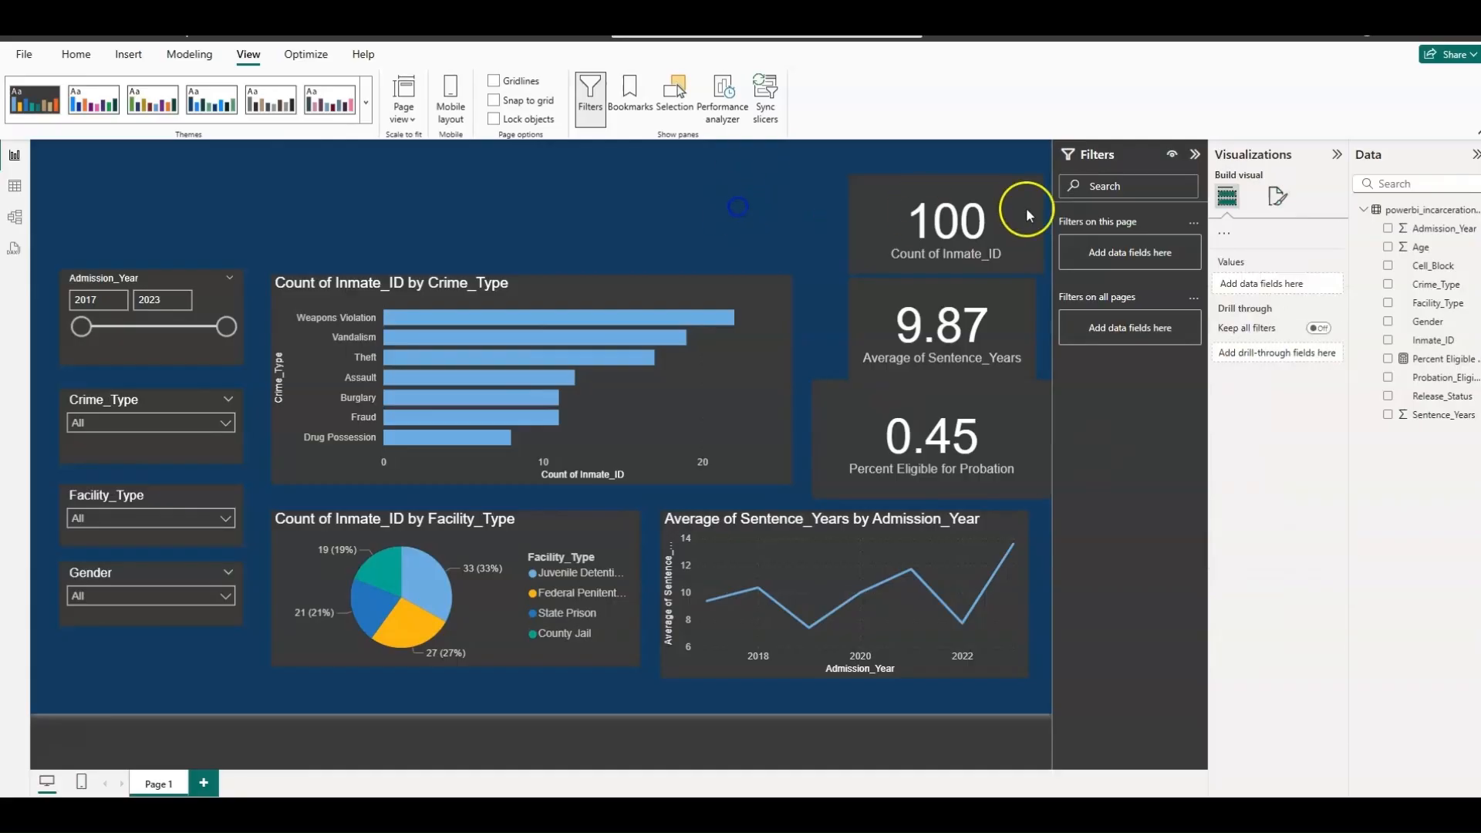
Step: Collapse the Filters pane, line up the three cards' left edges and shrink the Percent Eligible for Probation card to match the others
{"action": "left_click", "coordinate": [1196, 156]}
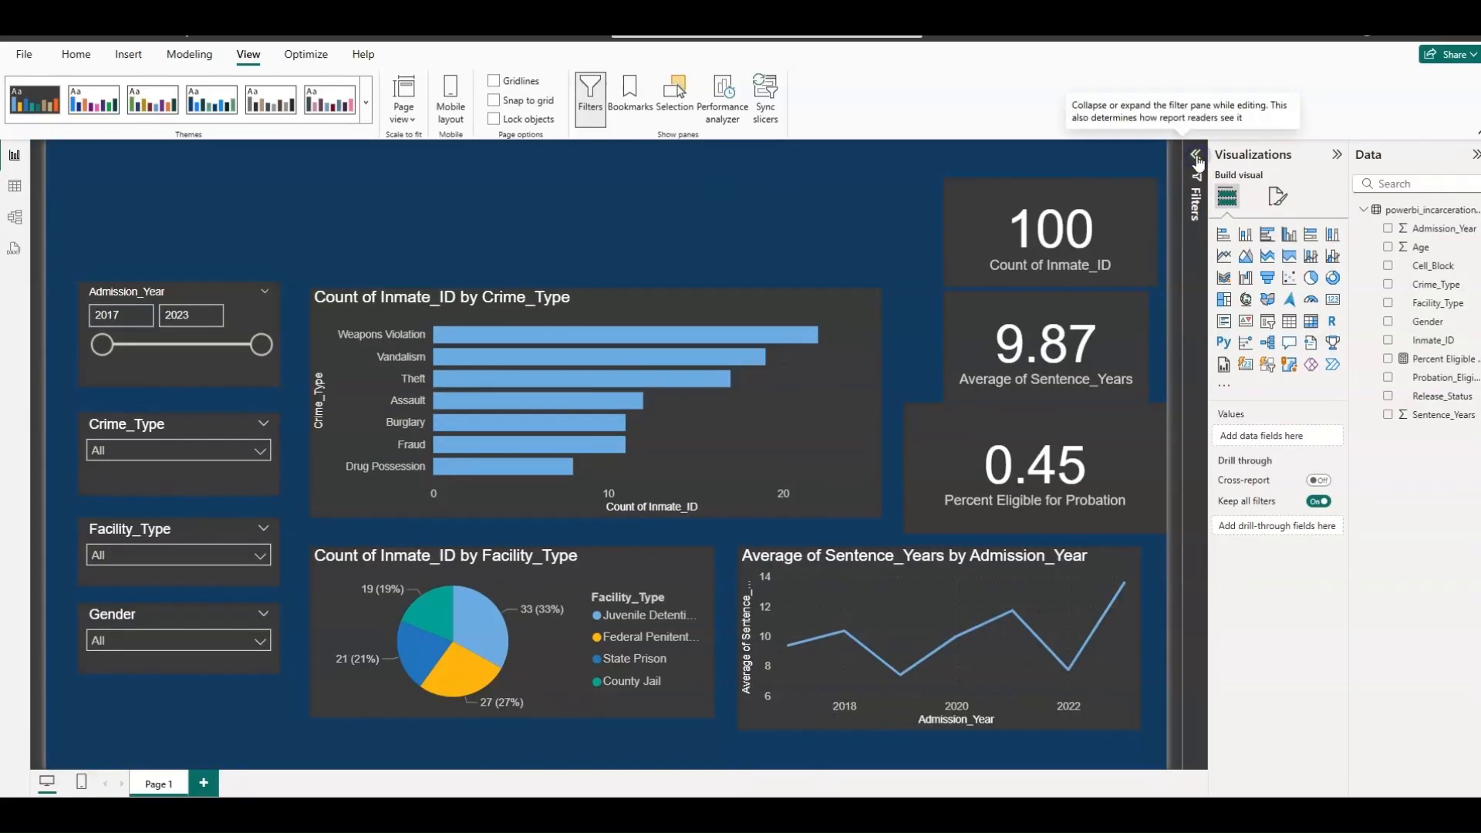
{"action": "left_click", "coordinate": [976, 196]}
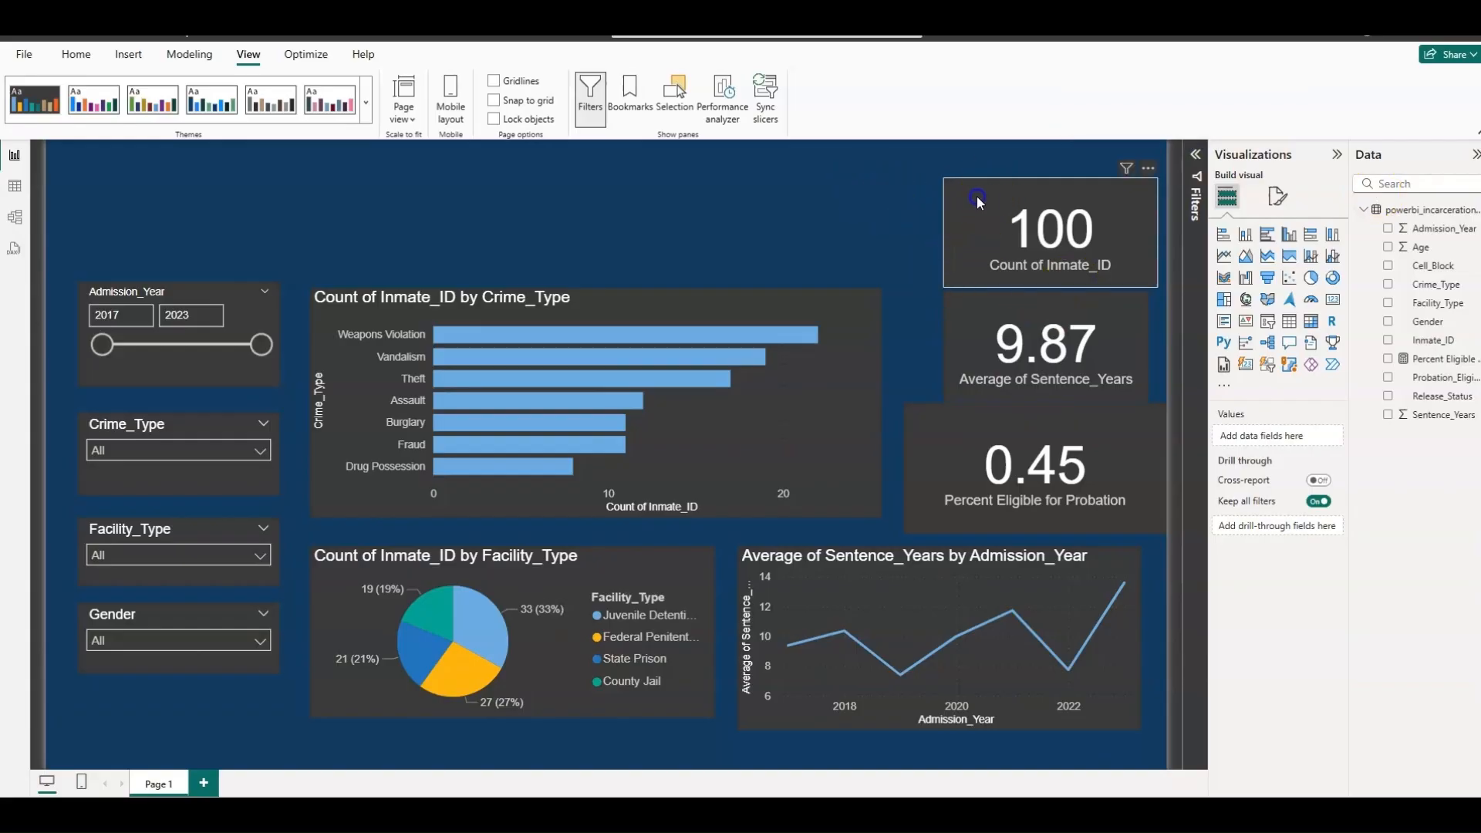
{"action": "left_click", "coordinate": [953, 316]}
{"action": "left_click", "coordinate": [951, 460]}
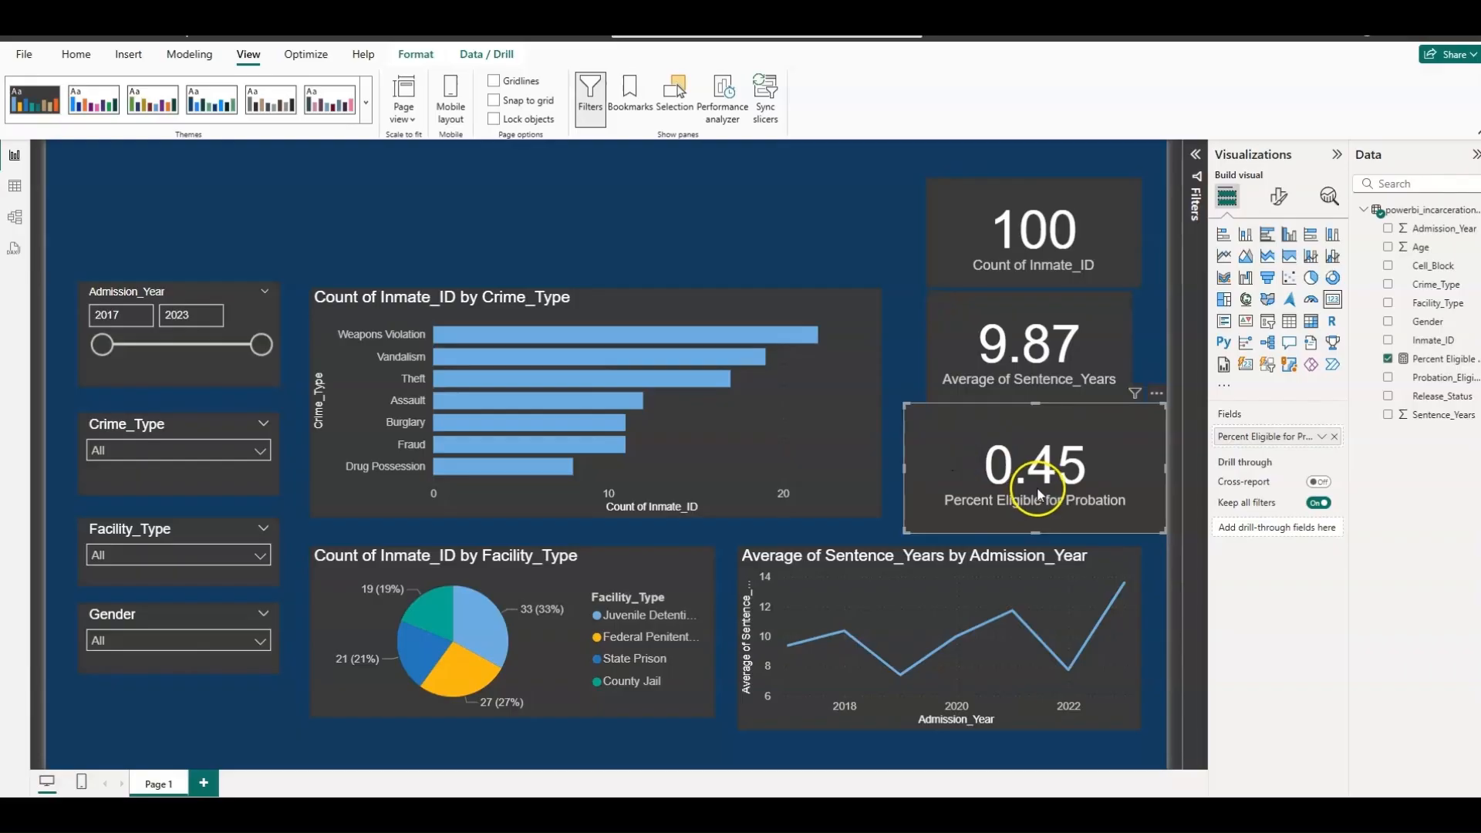
{"action": "left_click_drag", "start_coordinate": [906, 404], "coordinate": [932, 423]}
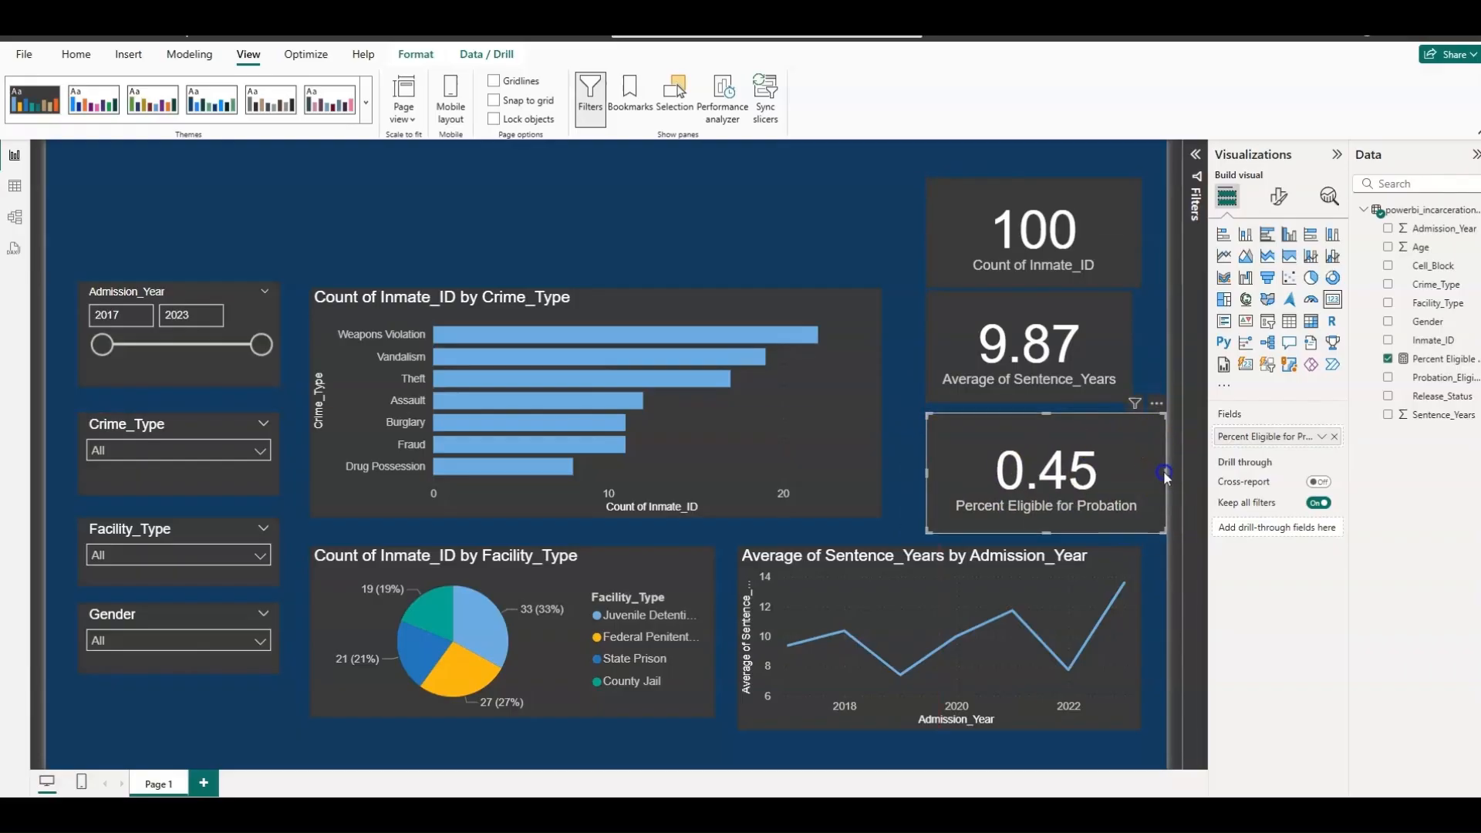
{"action": "left_click_drag", "start_coordinate": [1168, 474], "coordinate": [1128, 471]}
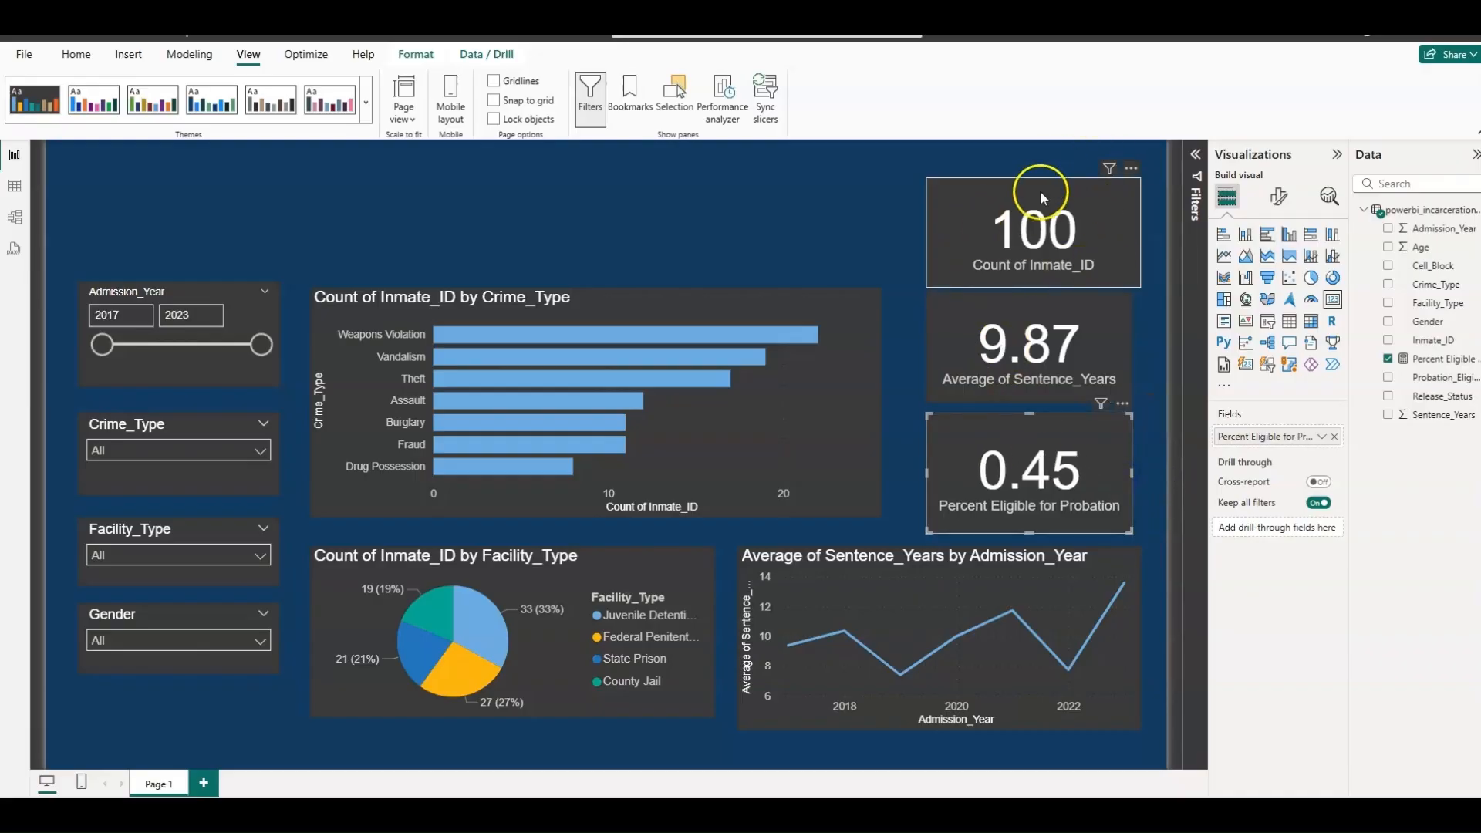
Step: Open the background effect settings of the Count of Inmate_ID card
{"action": "left_click", "coordinate": [969, 192]}
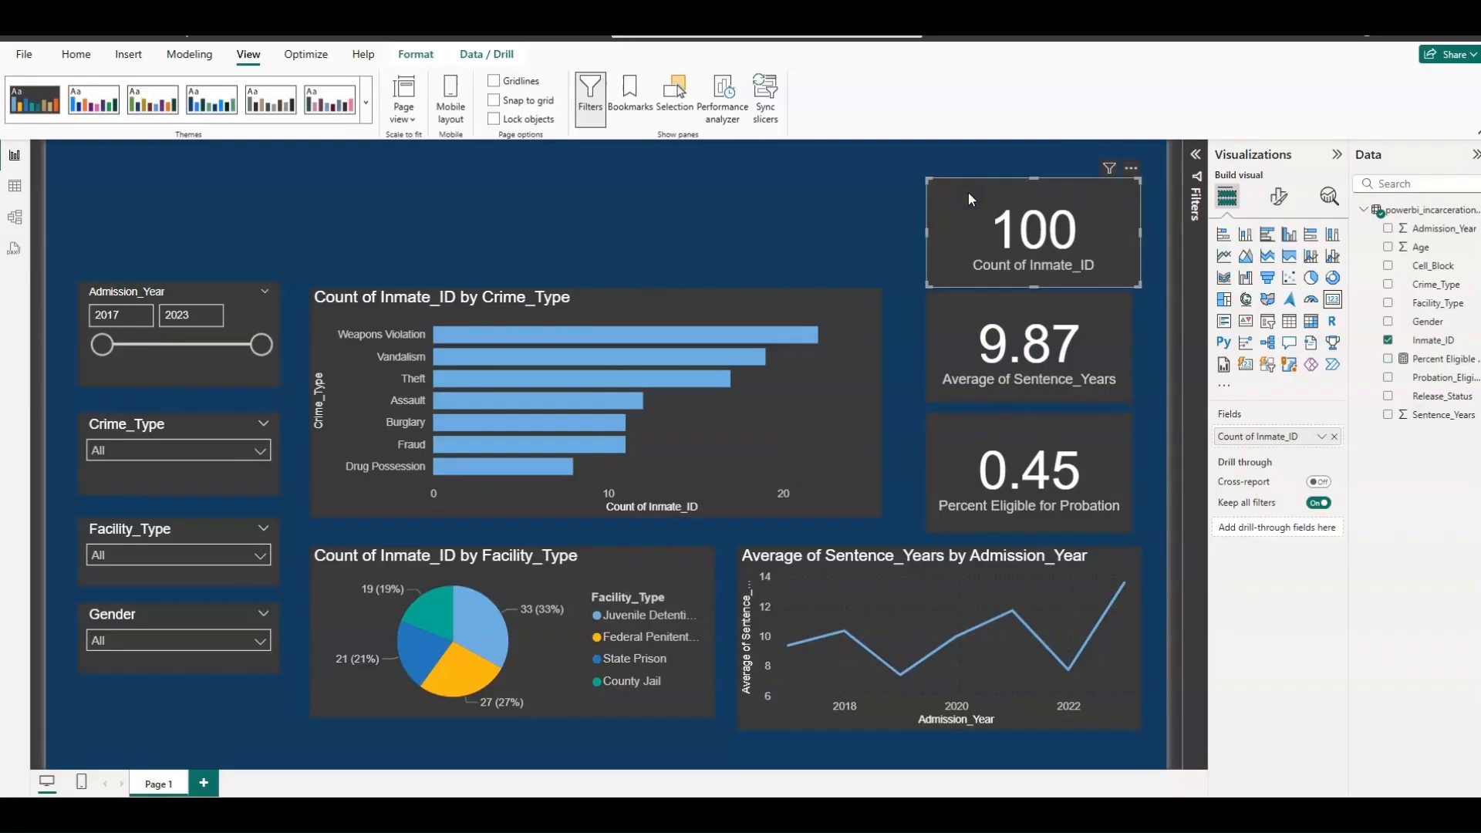
{"action": "left_click", "coordinate": [1287, 207]}
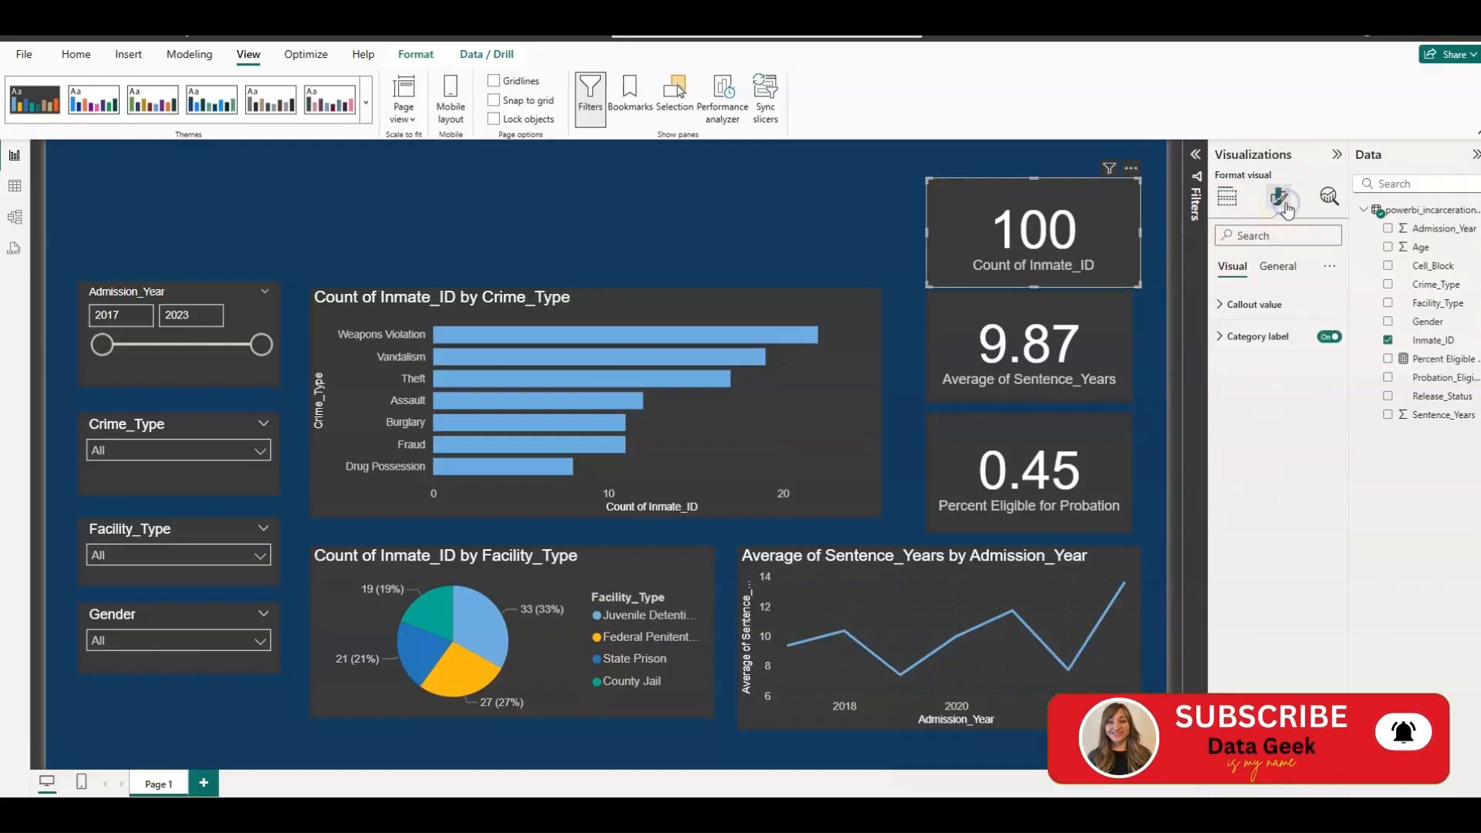
{"action": "left_click", "coordinate": [1276, 269]}
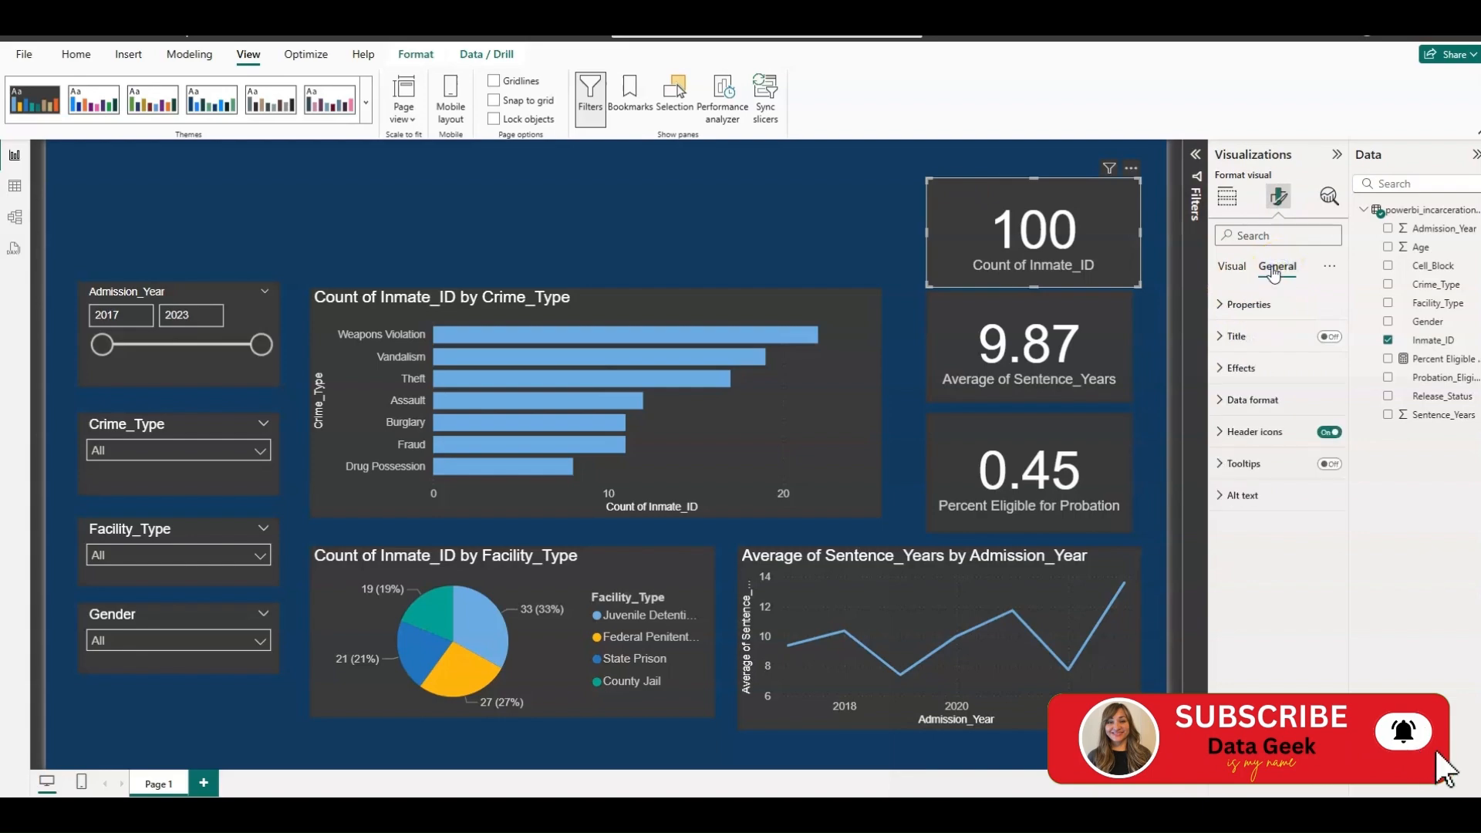
{"action": "left_click", "coordinate": [1265, 376]}
{"action": "left_click", "coordinate": [1260, 414]}
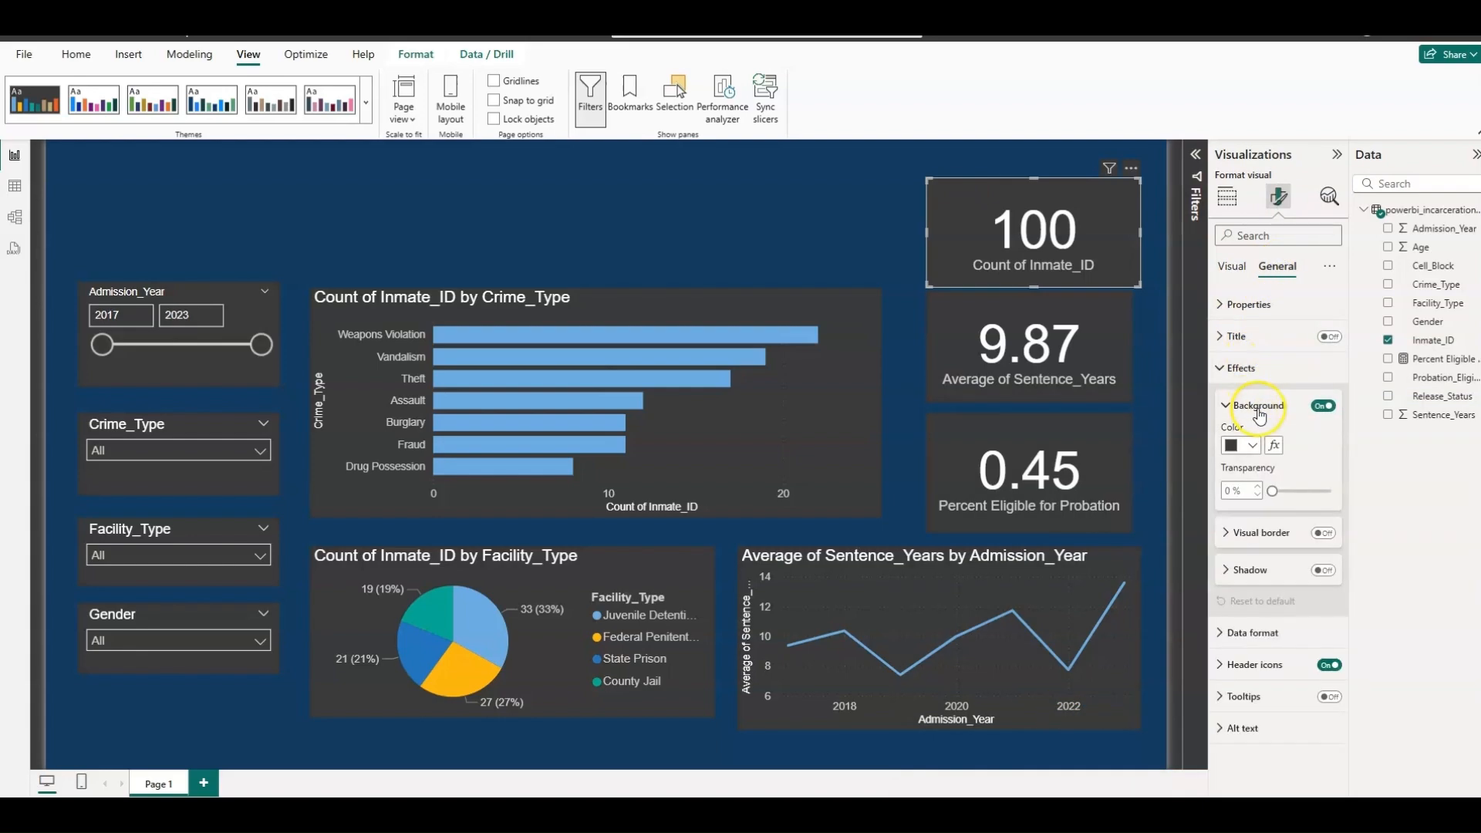
Step: Try the Count of Inmate_ID card with its background off, and with a black background
{"action": "left_click", "coordinate": [1324, 407]}
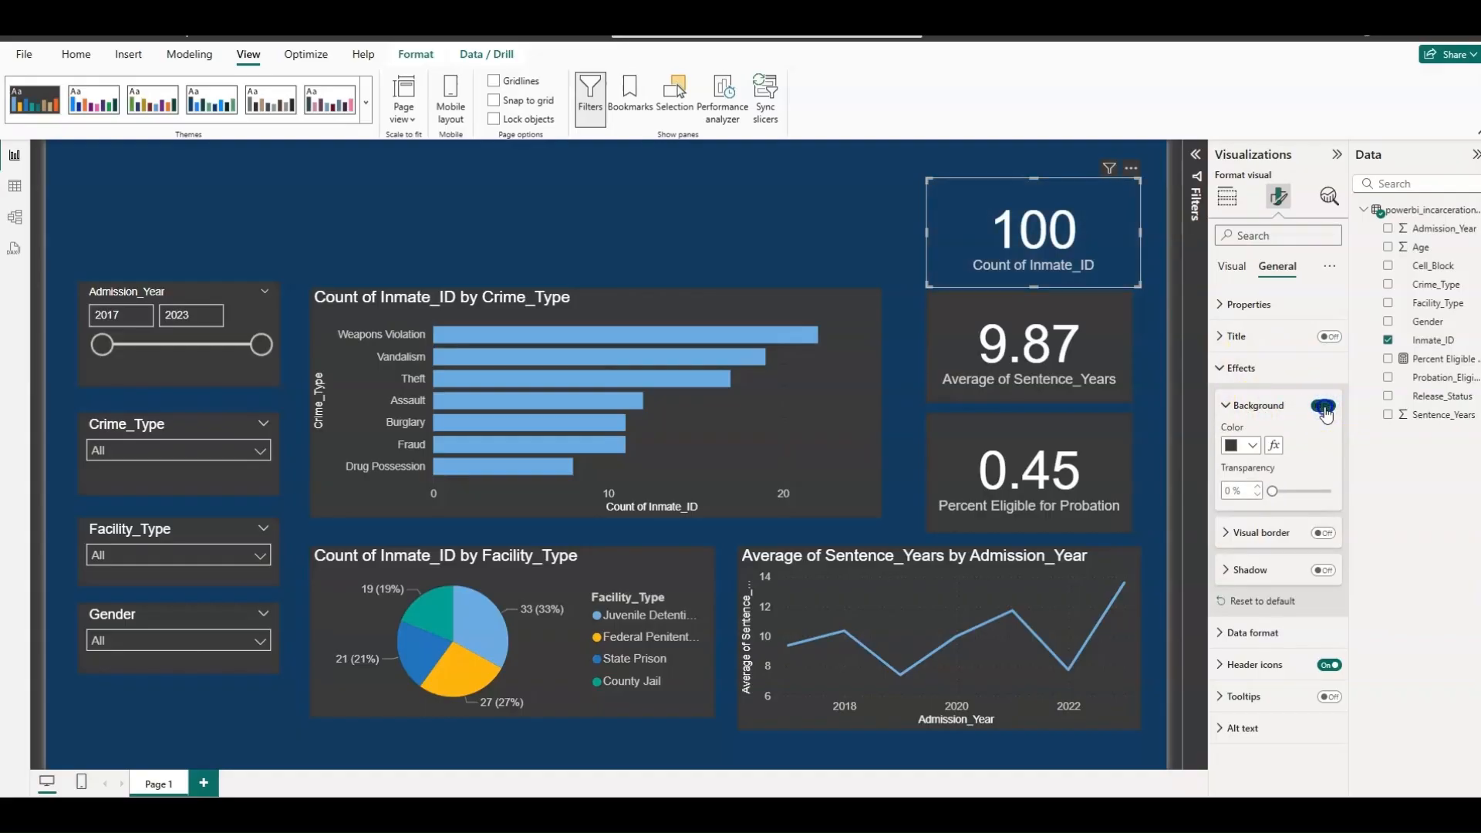
{"action": "left_click", "coordinate": [1324, 407]}
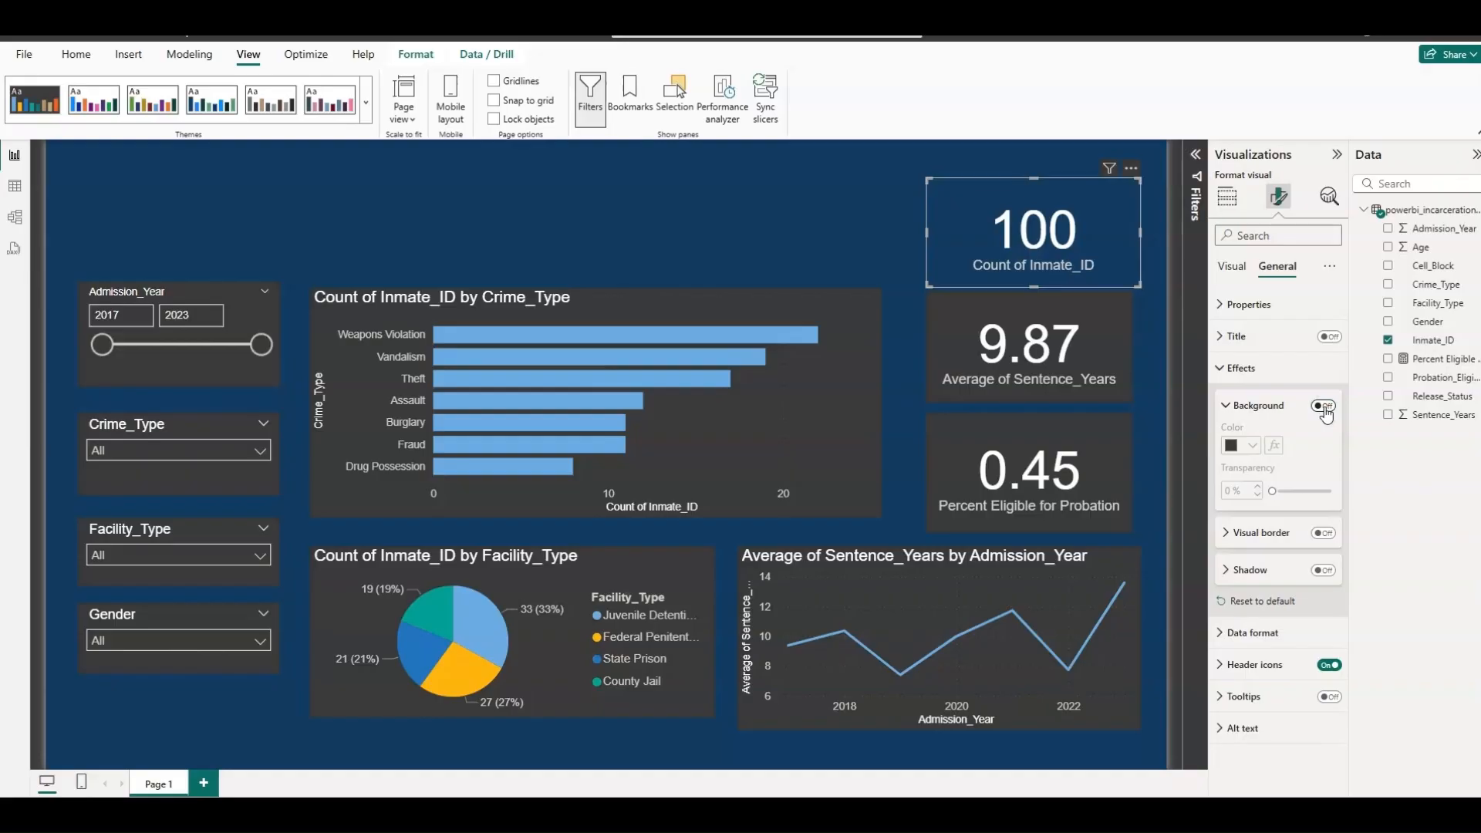
{"action": "left_click", "coordinate": [1324, 406]}
{"action": "left_click", "coordinate": [1232, 447]}
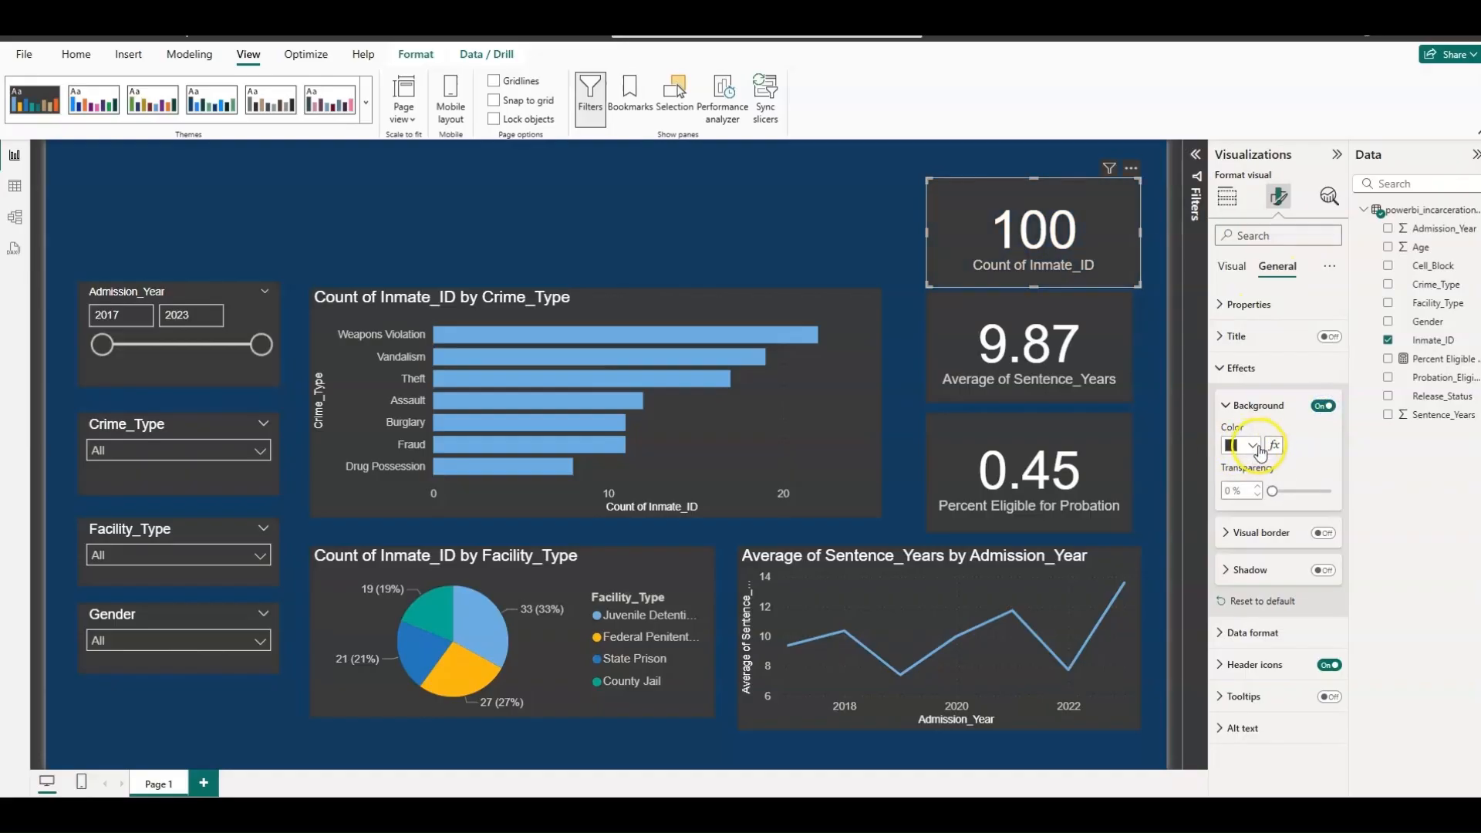
{"action": "left_click", "coordinate": [1255, 447]}
{"action": "left_click", "coordinate": [1263, 501]}
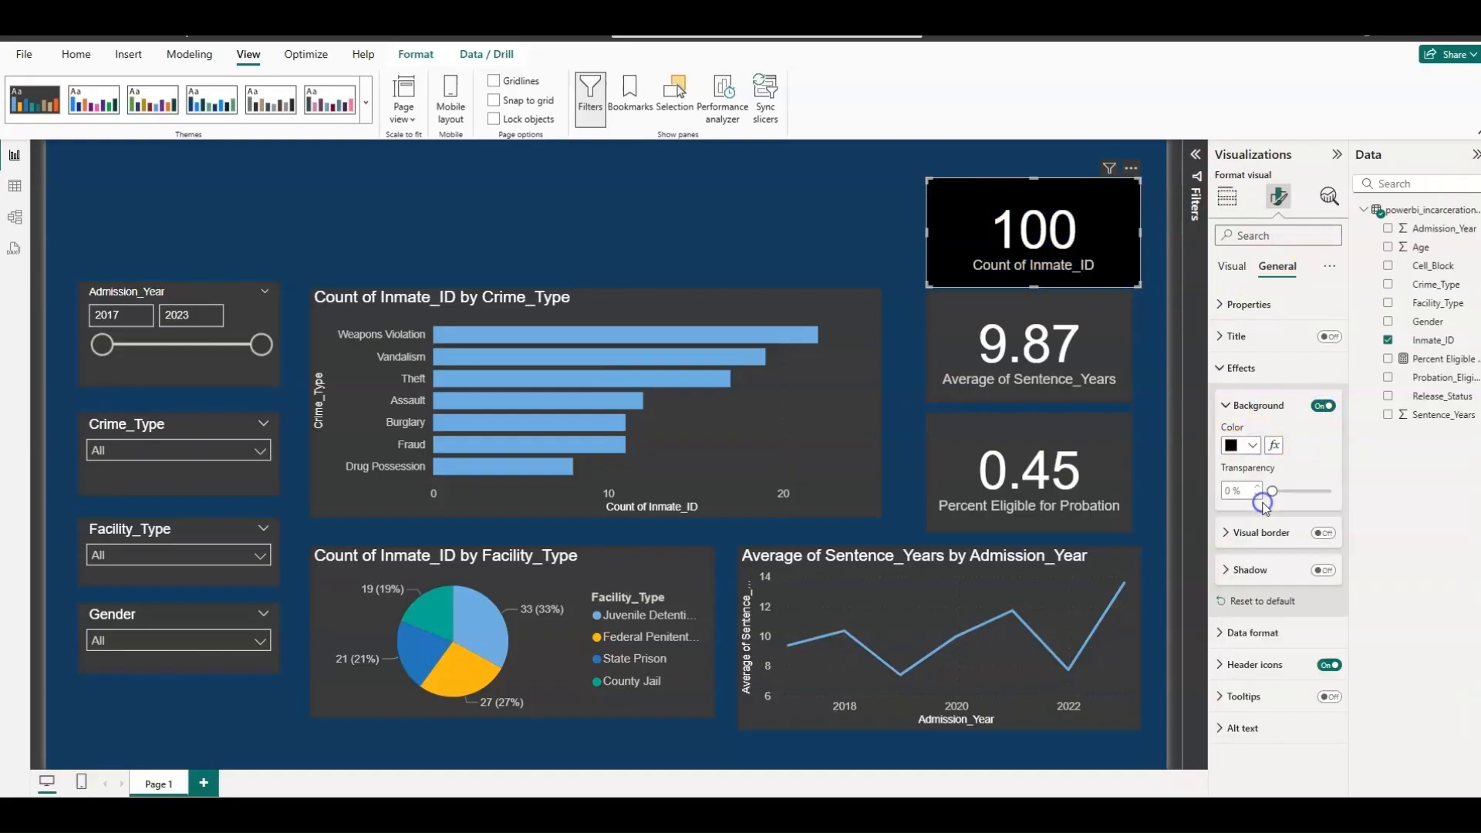
Step: Set the Count of Inmate_ID card's background to the darkest light-blue shade at 100% transparency and turn on its visual border
{"action": "left_click", "coordinate": [1253, 446]}
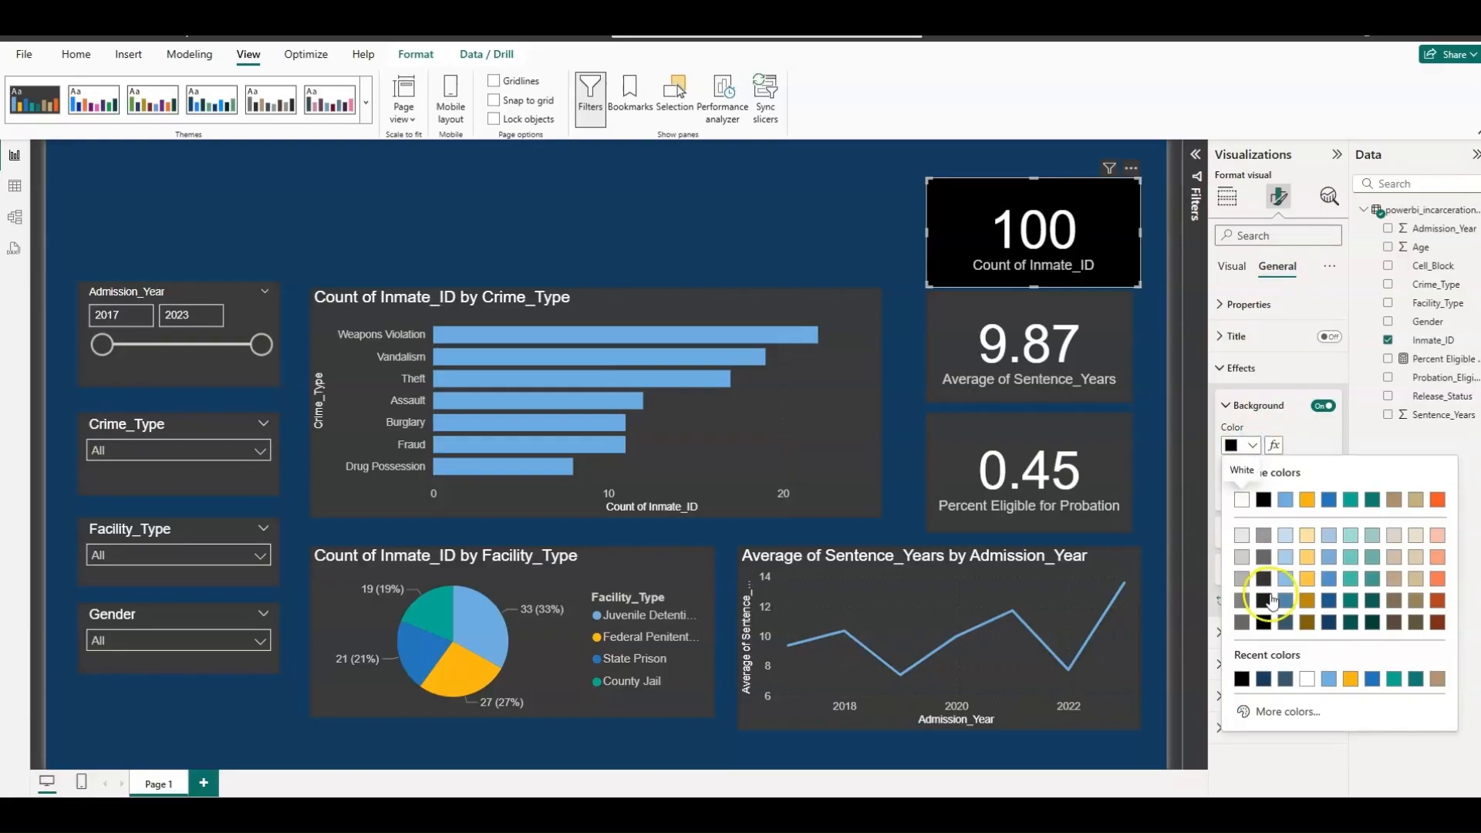
{"action": "left_click", "coordinate": [1286, 621]}
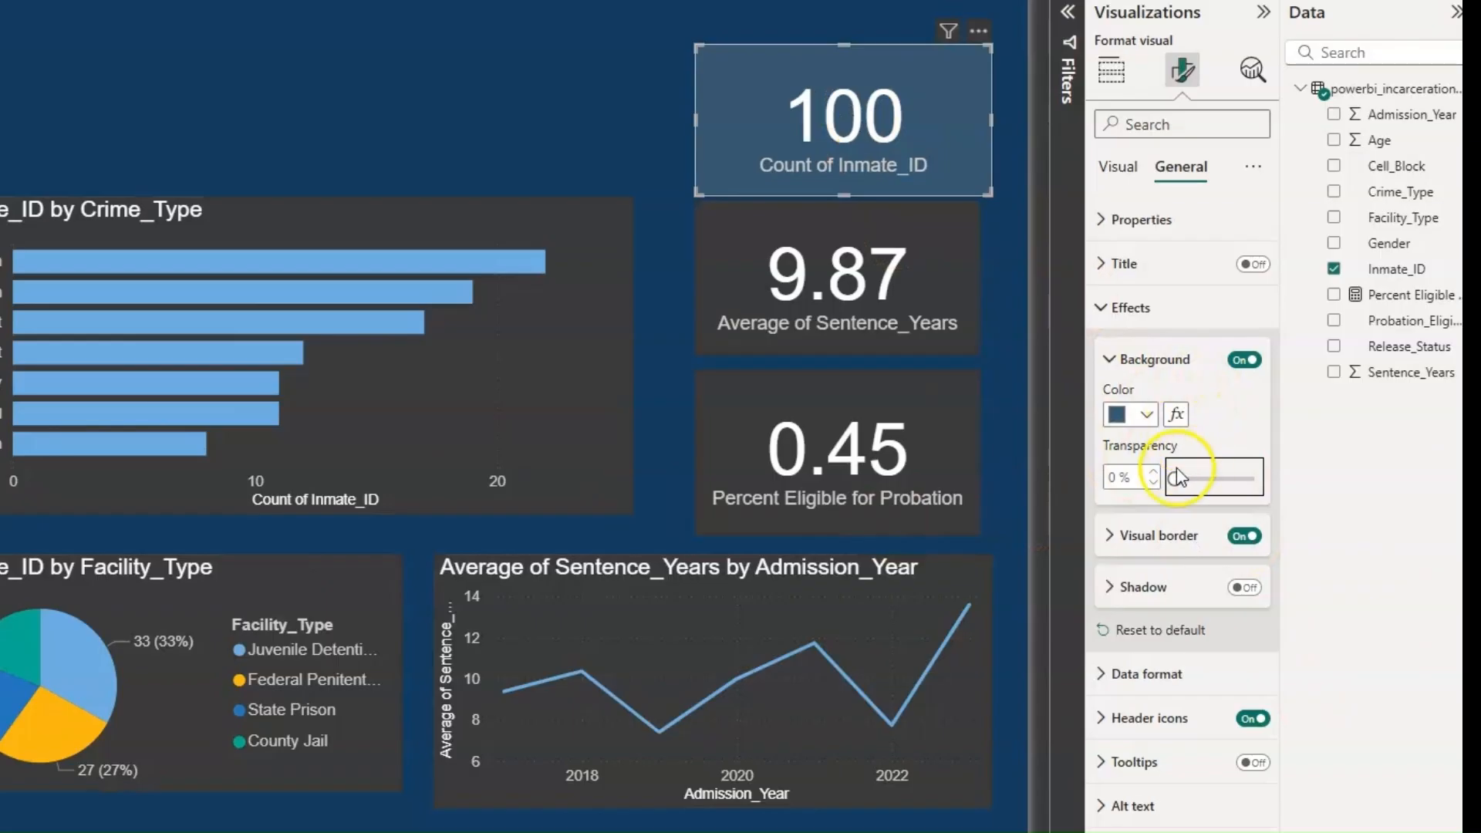
{"action": "left_click_drag", "start_coordinate": [1176, 478], "coordinate": [1258, 466]}
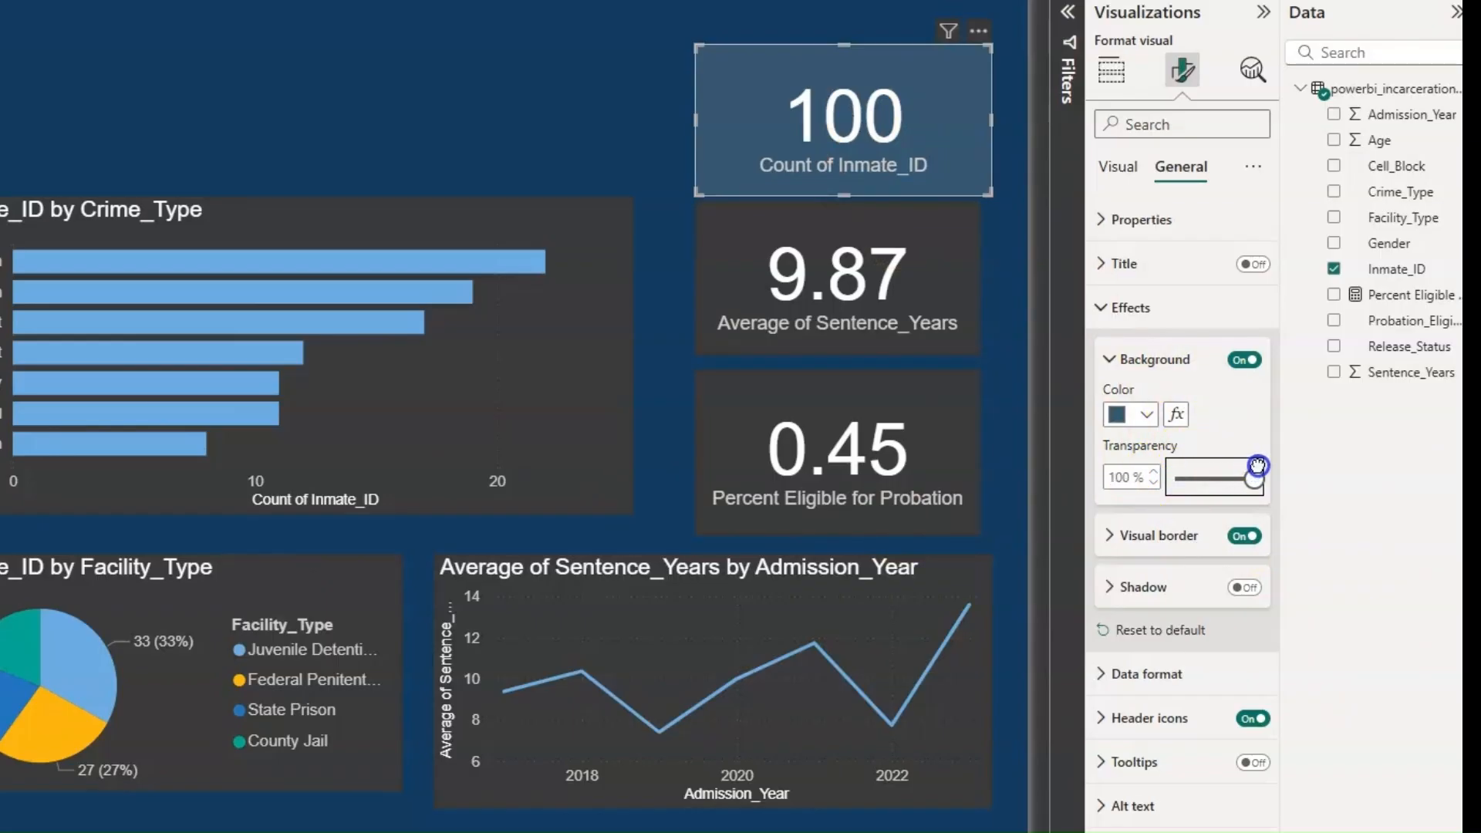
Step: Set the rounded corners of the Count of Inmate_ID card's visual border to 15 px
{"action": "left_click", "coordinate": [1106, 533]}
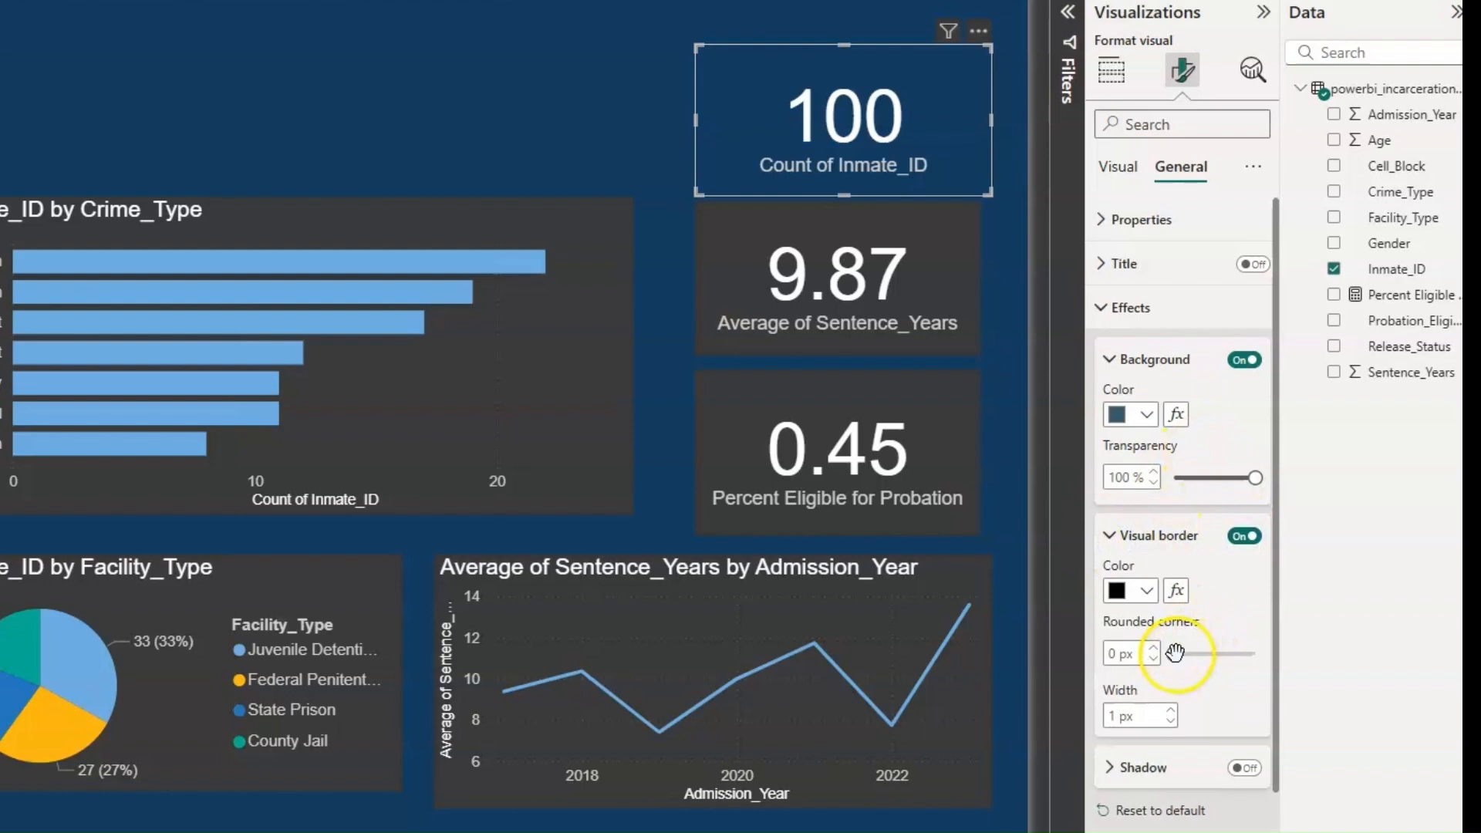
{"action": "left_click_drag", "start_coordinate": [1175, 654], "coordinate": [1181, 658]}
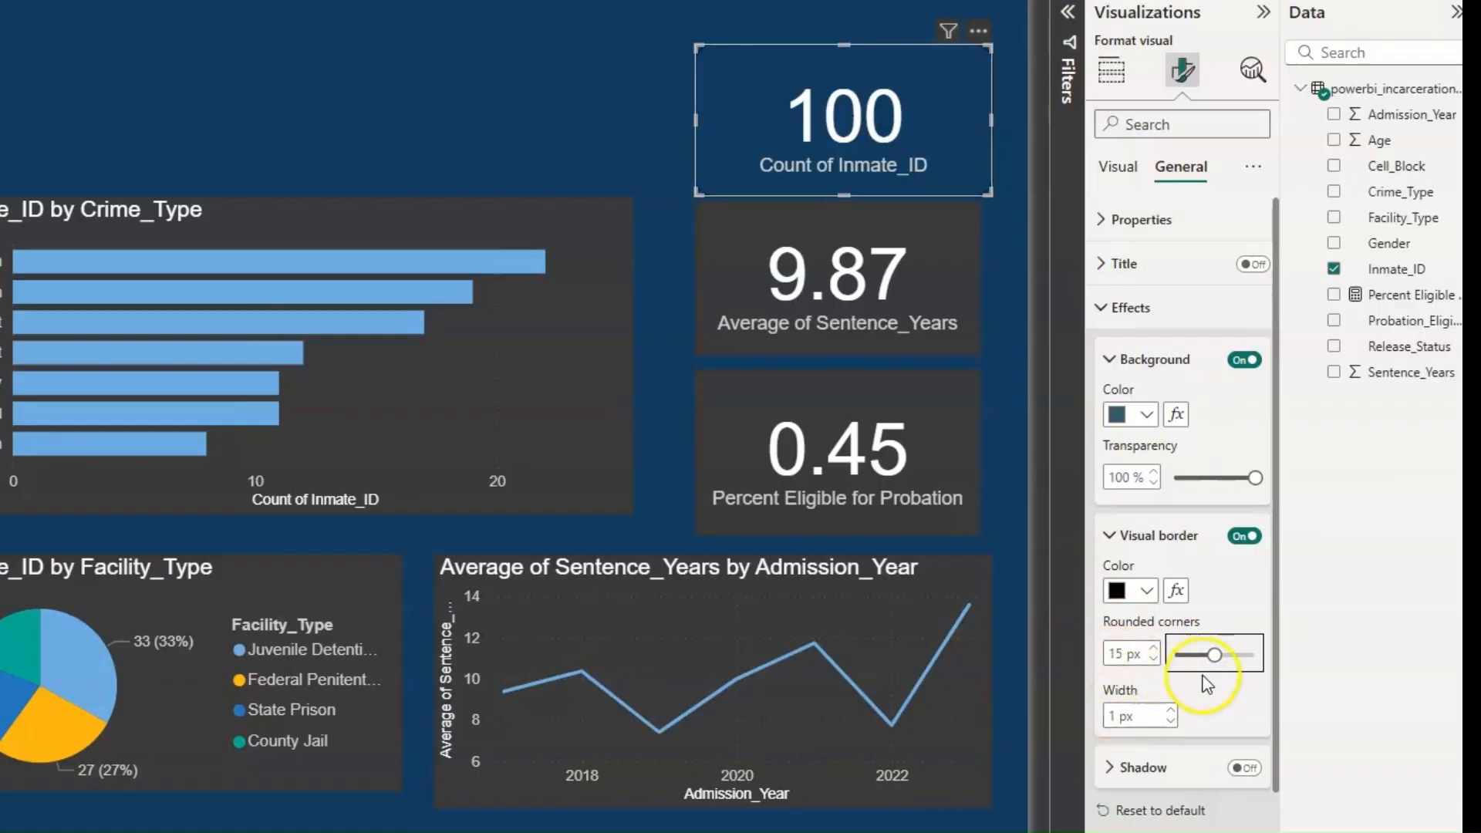
{"action": "left_click", "coordinate": [1219, 713]}
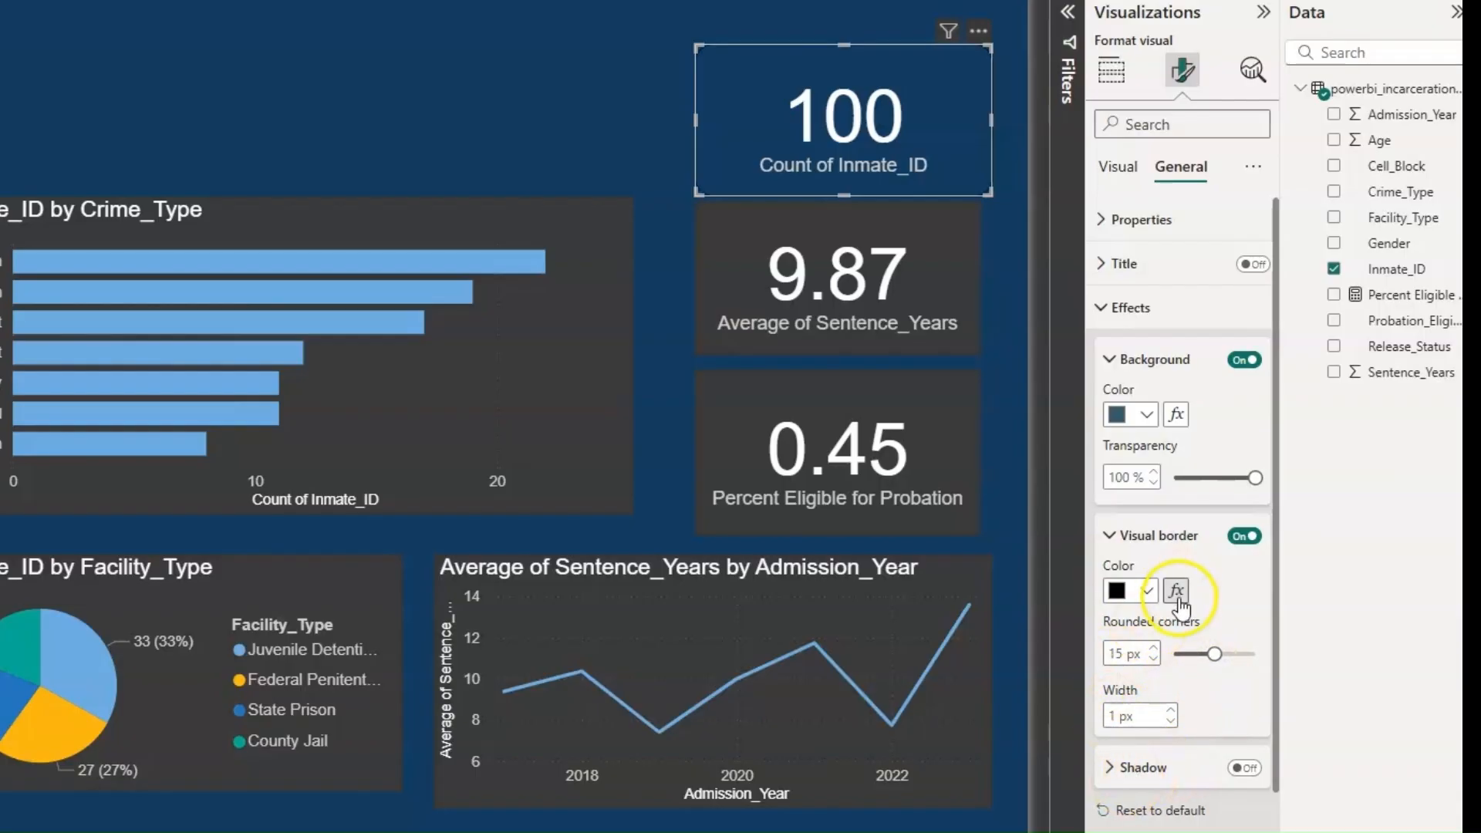
Step: Turn on the Count of Inmate_ID card's shadow effect and set its color to black
{"action": "left_click", "coordinate": [787, 168]}
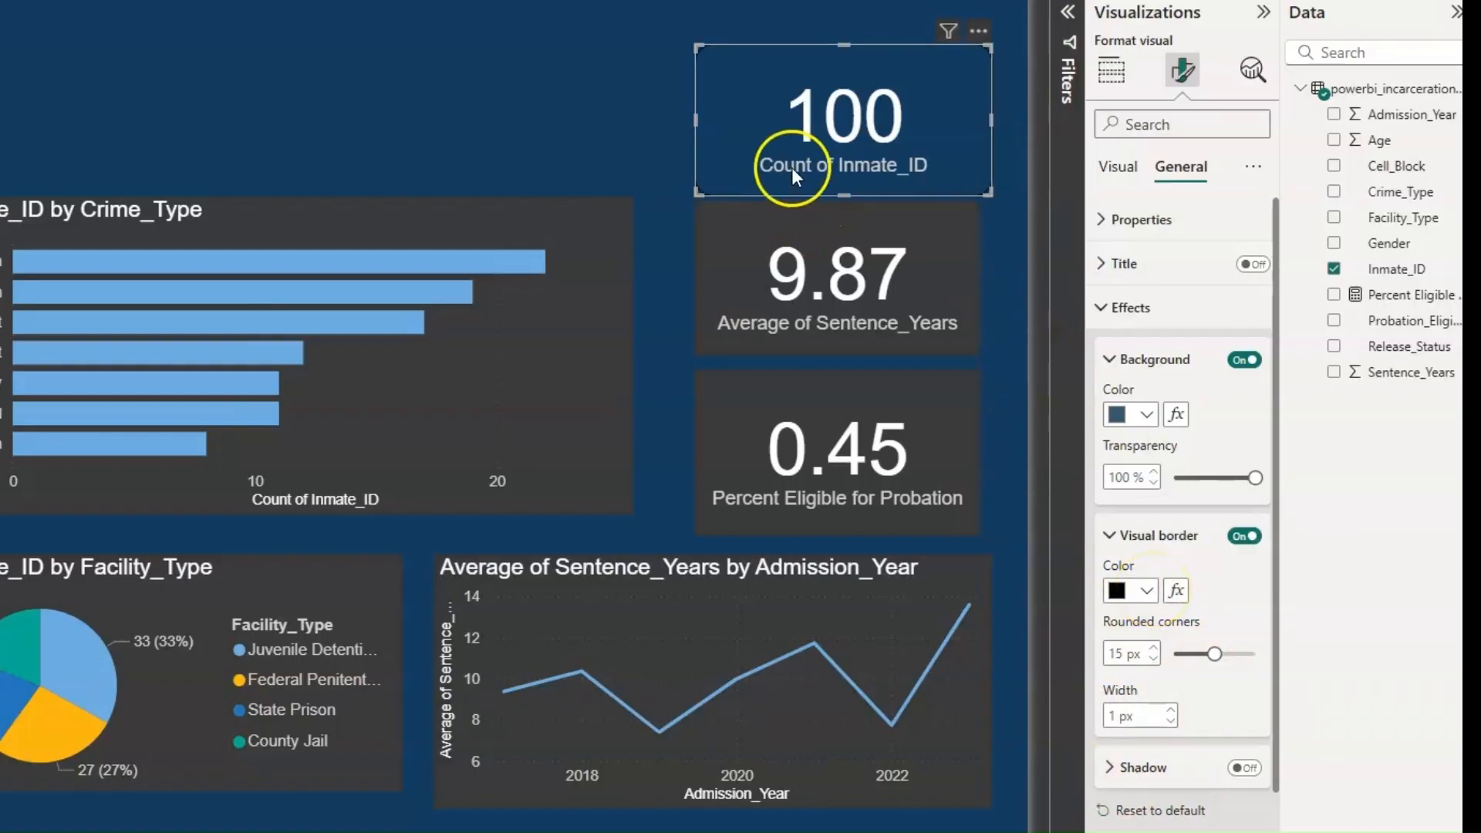
{"action": "left_click", "coordinate": [637, 100]}
{"action": "left_click", "coordinate": [931, 105]}
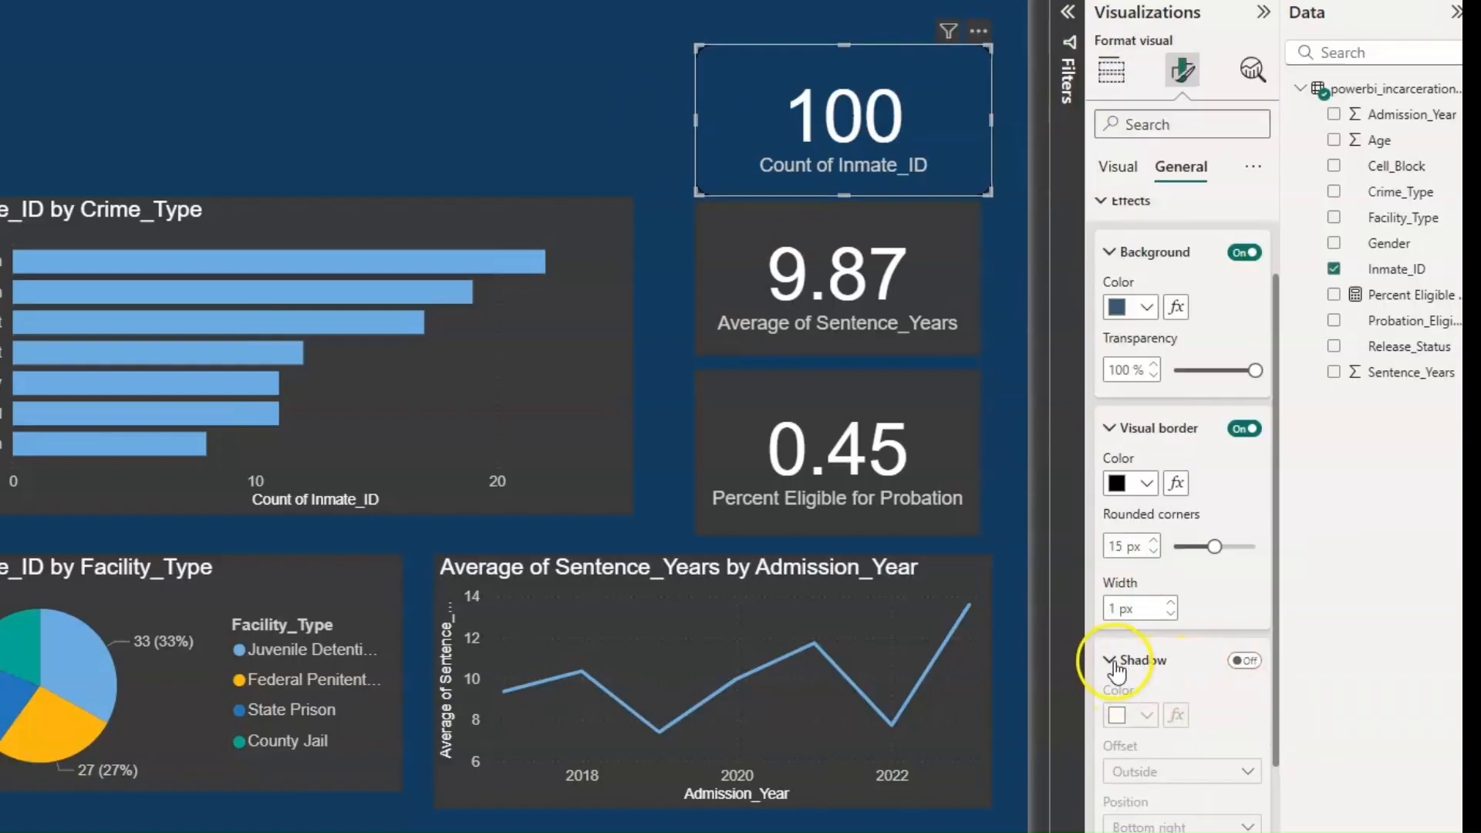
{"action": "left_click", "coordinate": [1112, 660]}
{"action": "left_click", "coordinate": [1242, 662]}
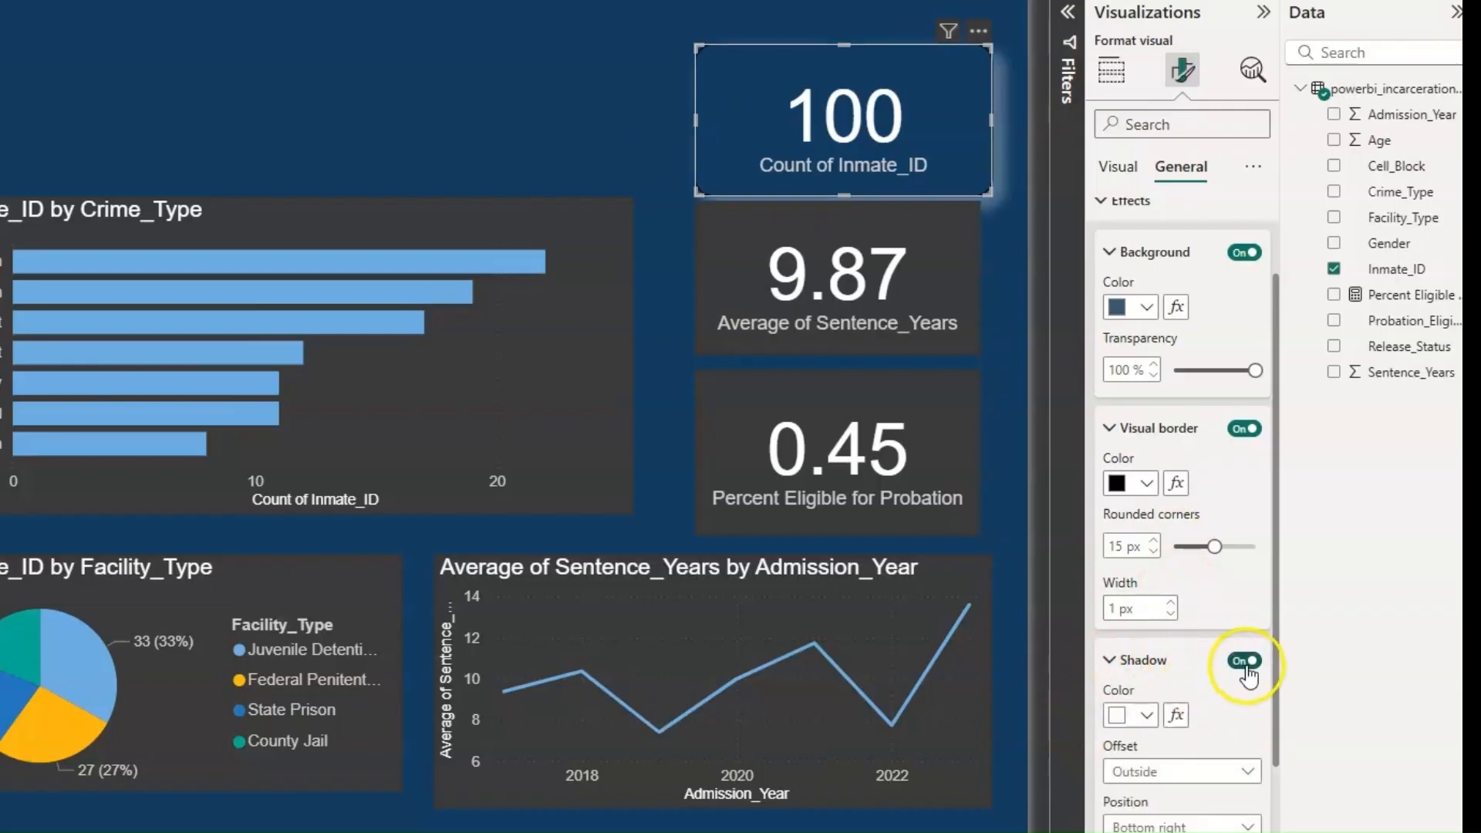
{"action": "left_click", "coordinate": [1149, 716]}
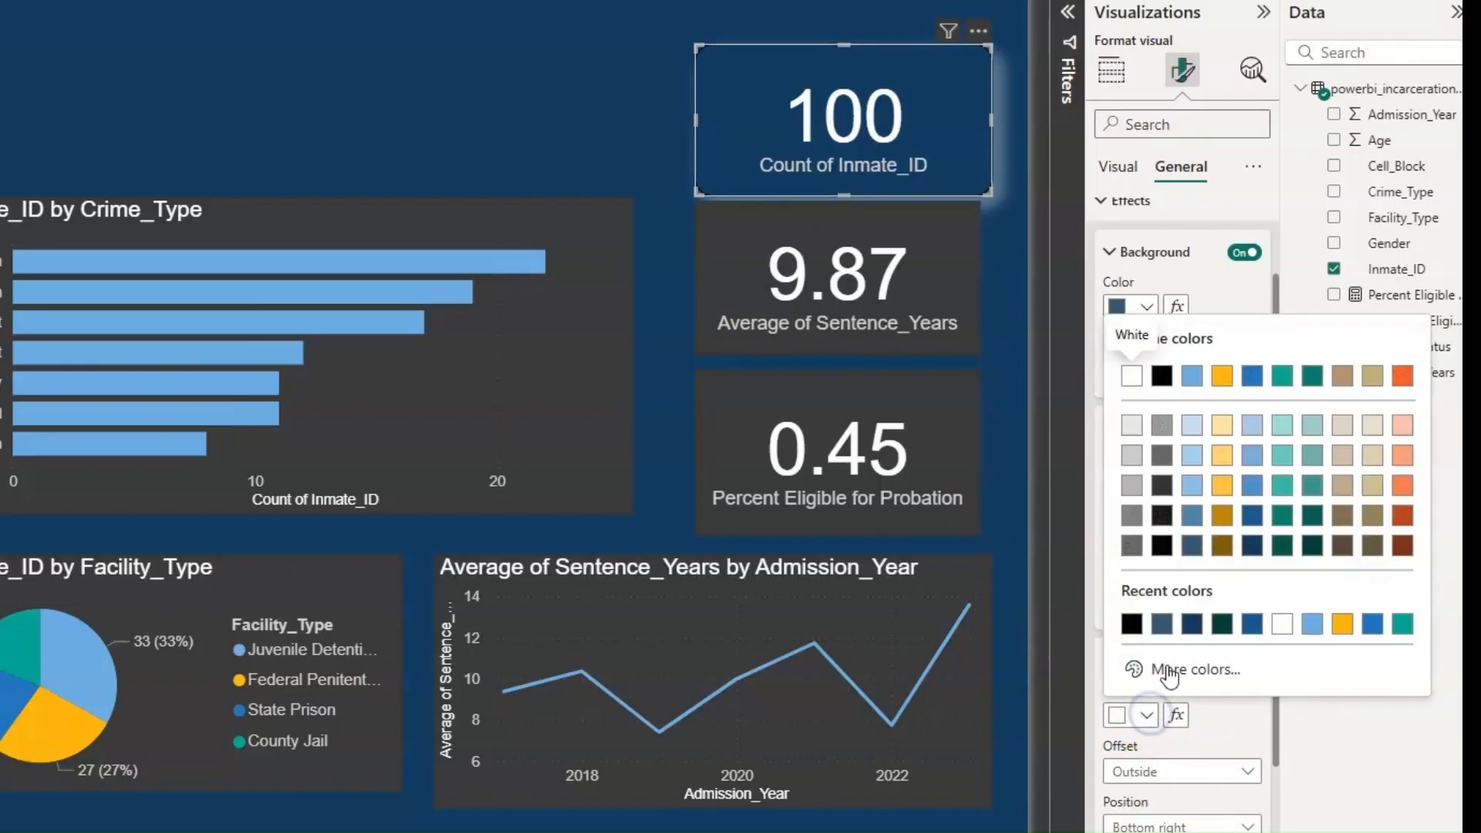
{"action": "left_click", "coordinate": [1163, 377]}
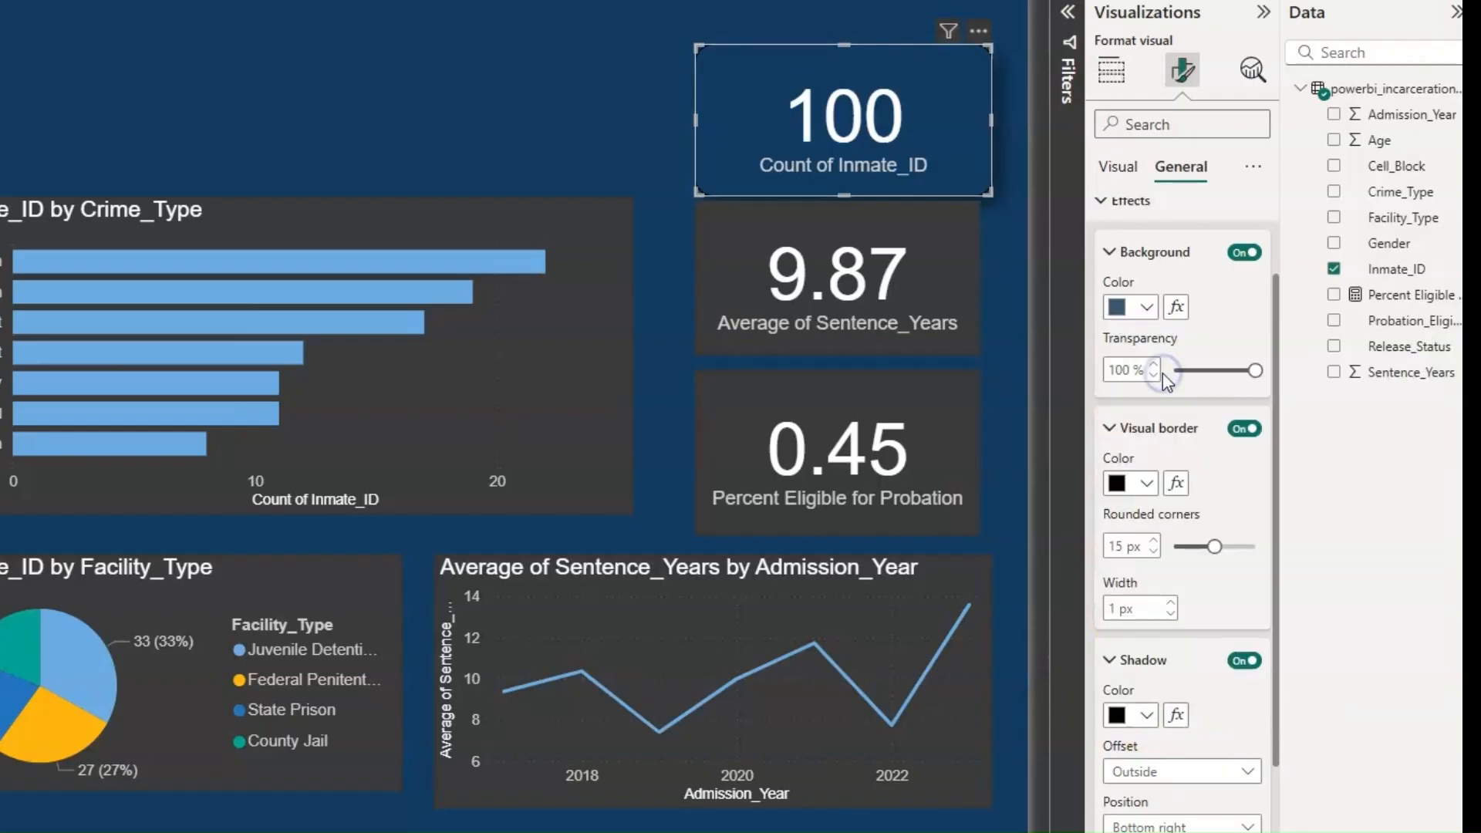
Step: Keep the card's shadow offset at Outside and set the shadow position to Center
{"action": "left_click", "coordinate": [1207, 791]}
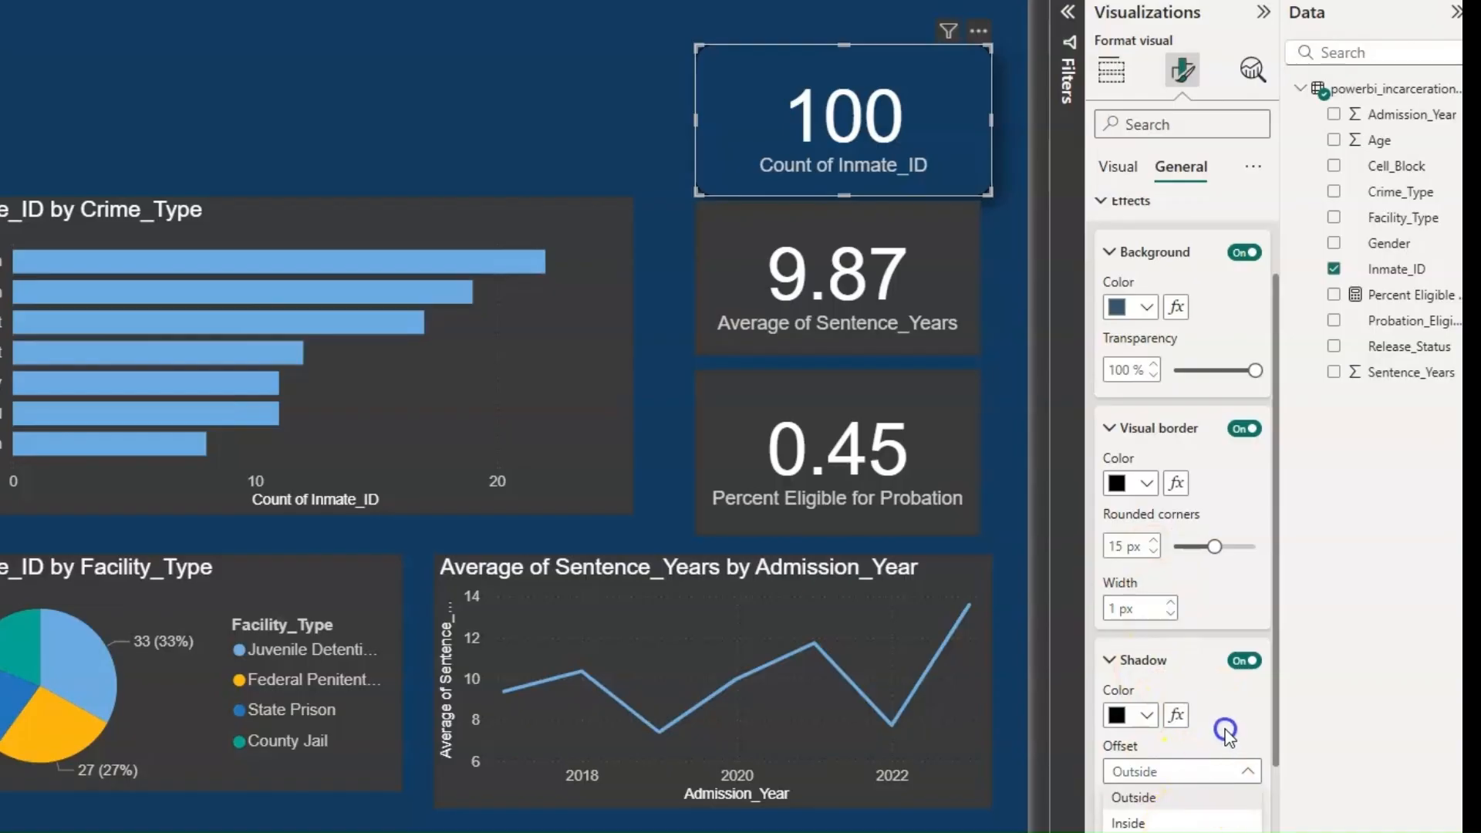
{"action": "scroll", "coordinate": [1227, 737], "scroll_direction": "down", "scroll_amount": 1}
{"action": "scroll", "coordinate": [1227, 737], "scroll_direction": "down", "scroll_amount": 2}
{"action": "left_click", "coordinate": [1167, 720]}
{"action": "left_click", "coordinate": [1167, 720]}
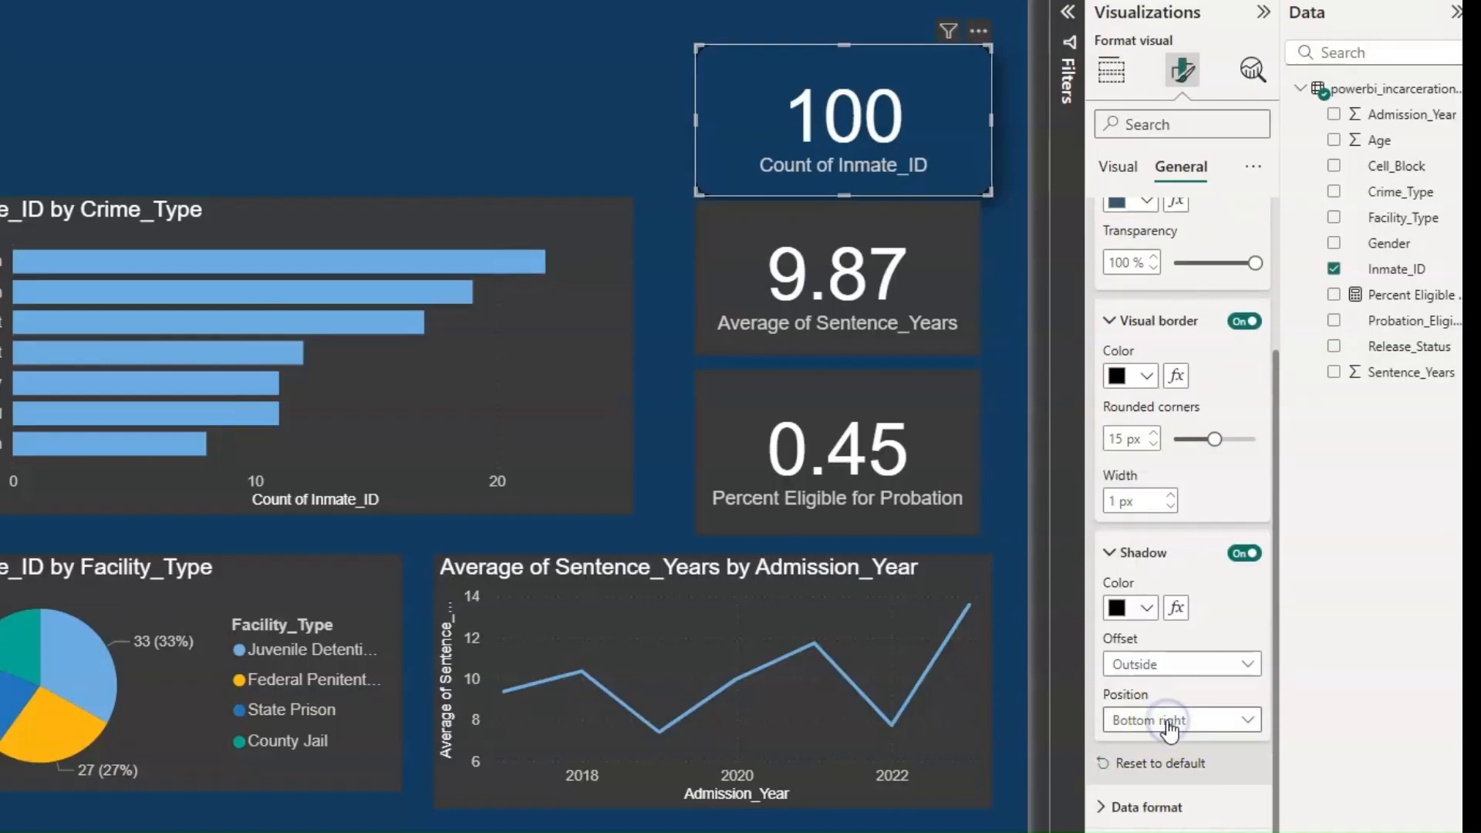
{"action": "left_click", "coordinate": [1169, 721]}
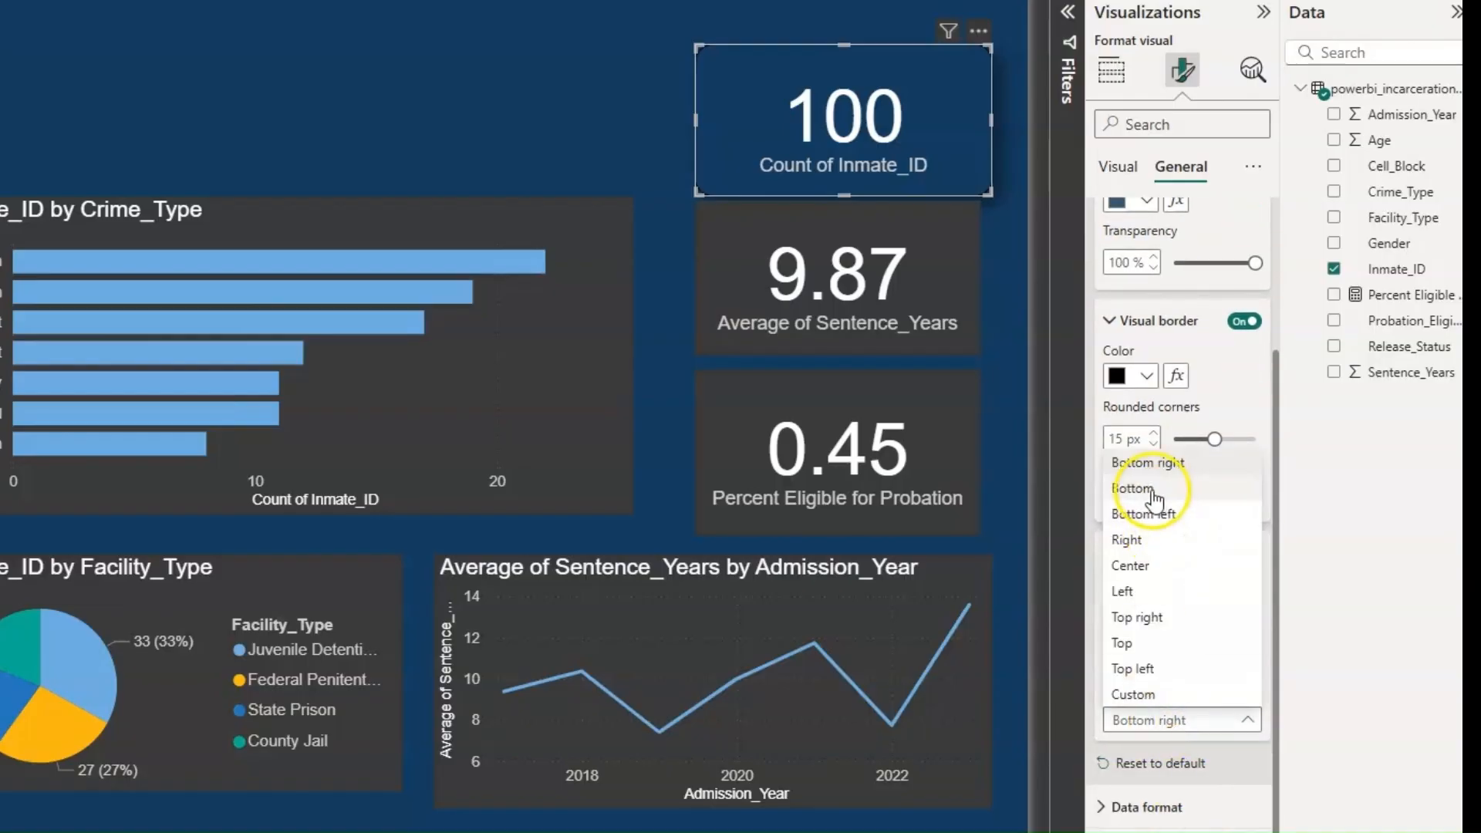
{"action": "left_click", "coordinate": [1161, 573]}
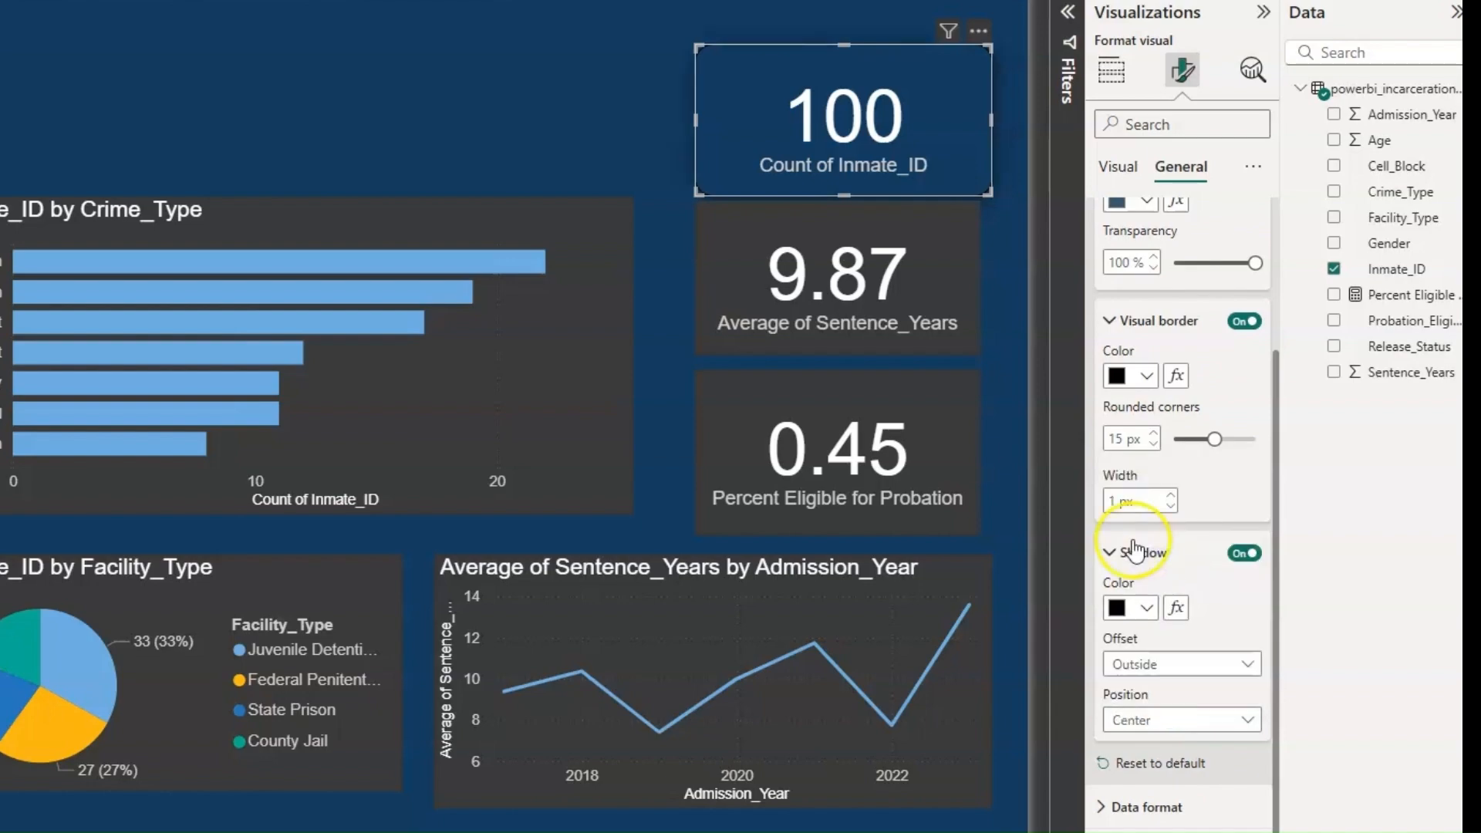
{"action": "scroll", "coordinate": [1266, 594], "scroll_direction": "down", "scroll_amount": 1}
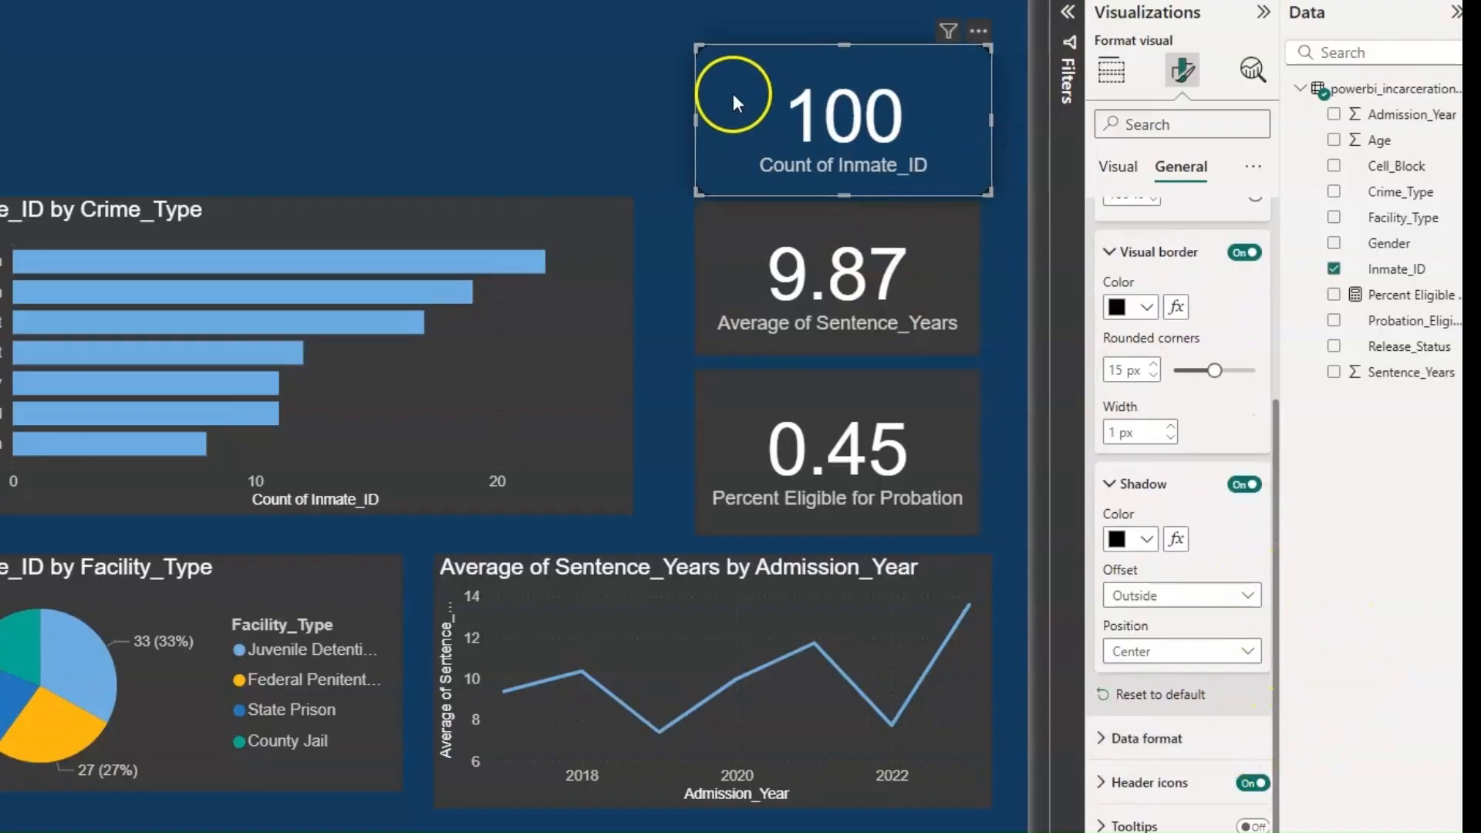
Step: Try to transfer the card formatting to the Average of Sentence_Years card with Format painter
{"action": "left_click", "coordinate": [618, 68]}
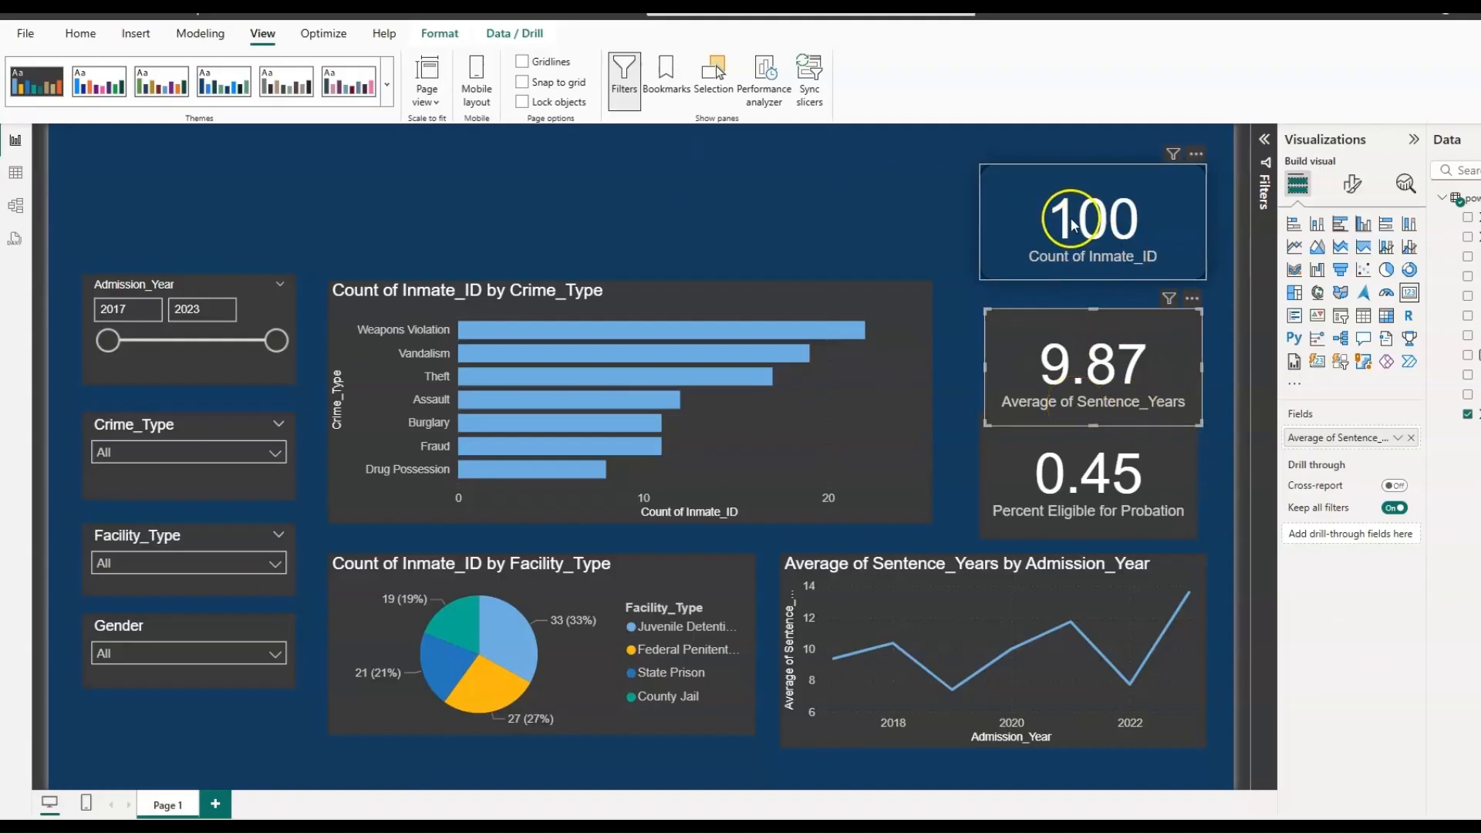
{"action": "left_click", "coordinate": [1012, 205]}
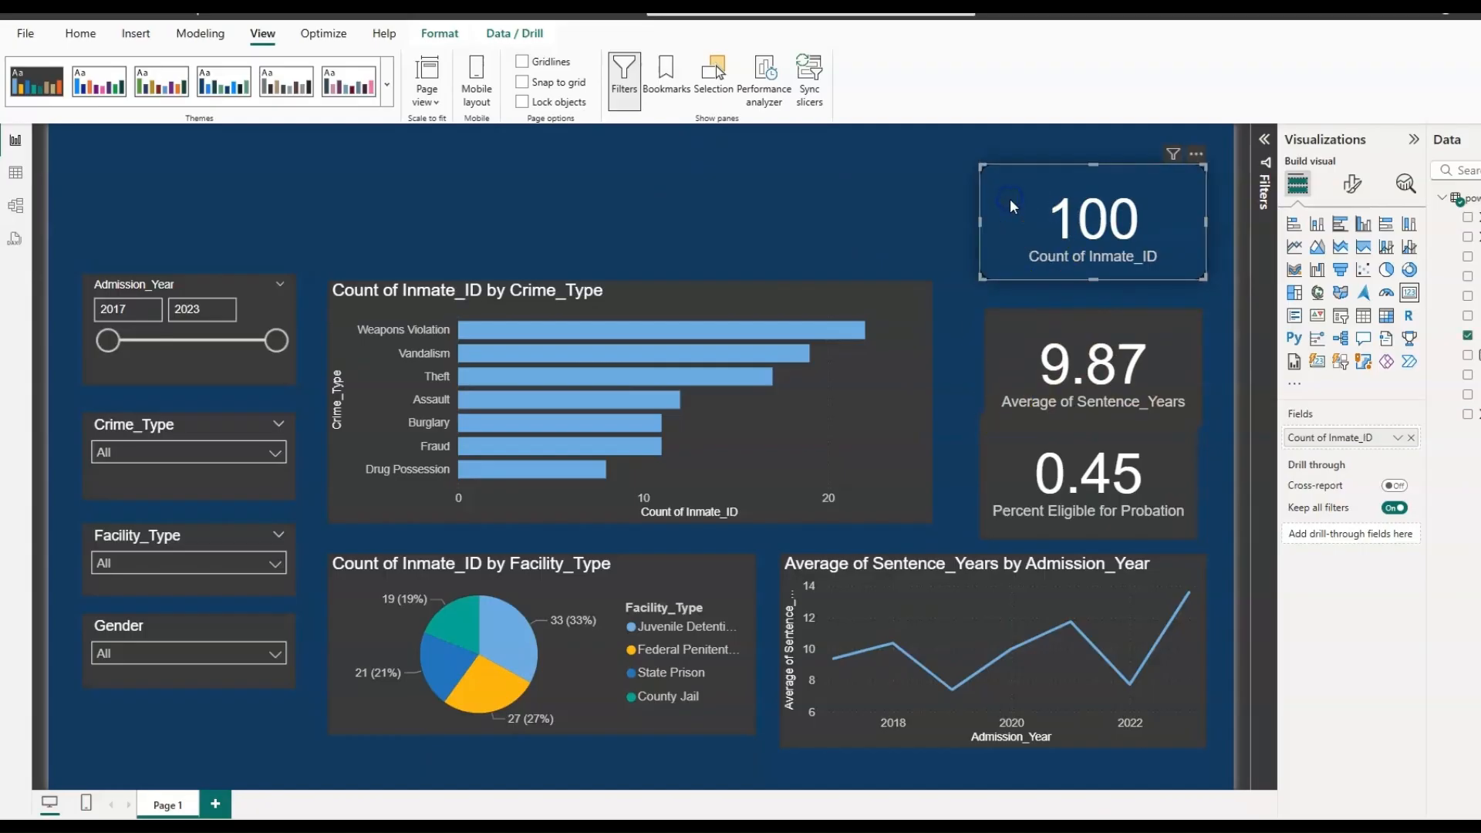
{"action": "left_click", "coordinate": [78, 37]}
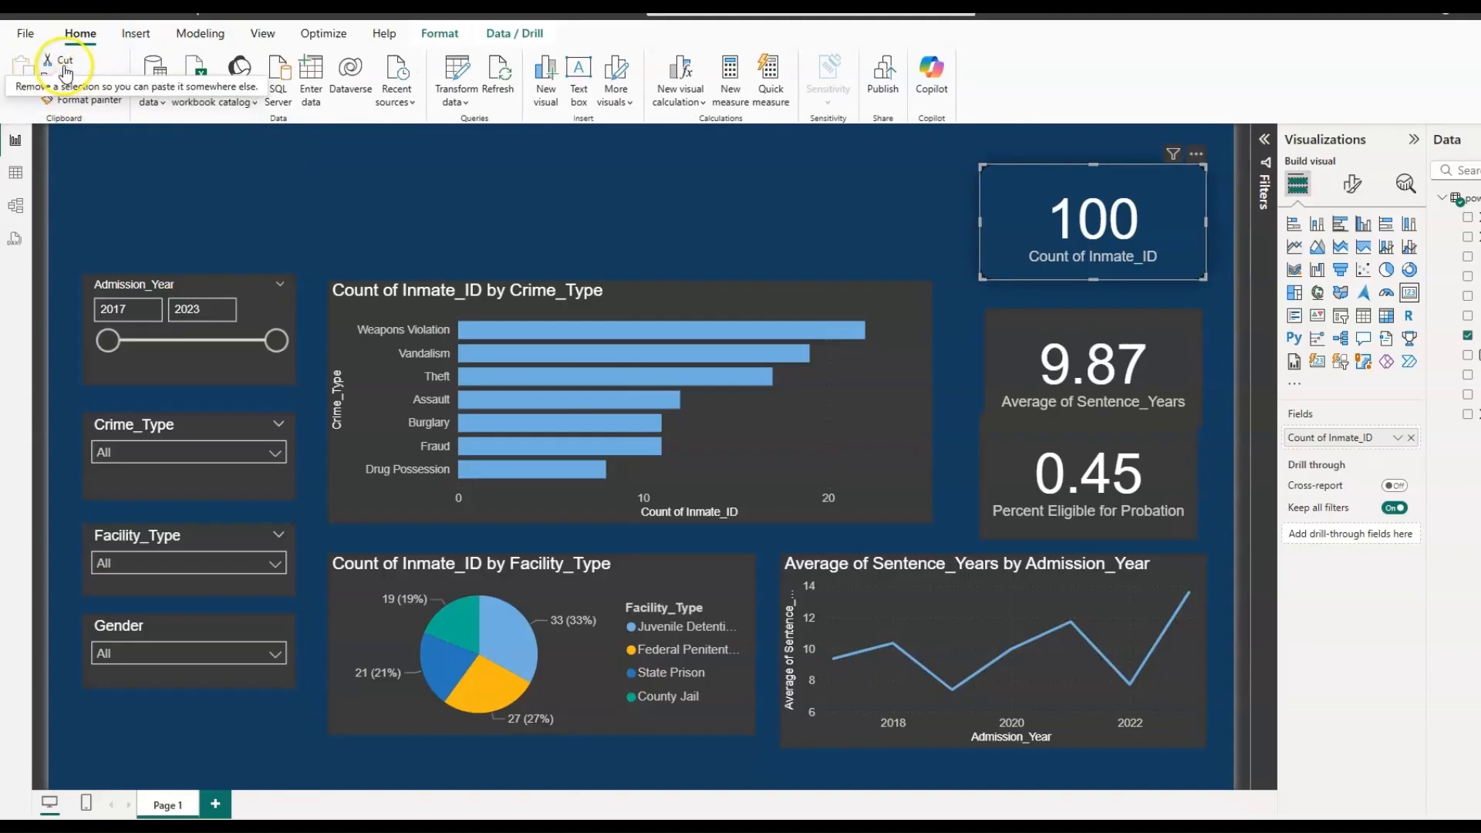
{"action": "left_click", "coordinate": [67, 81]}
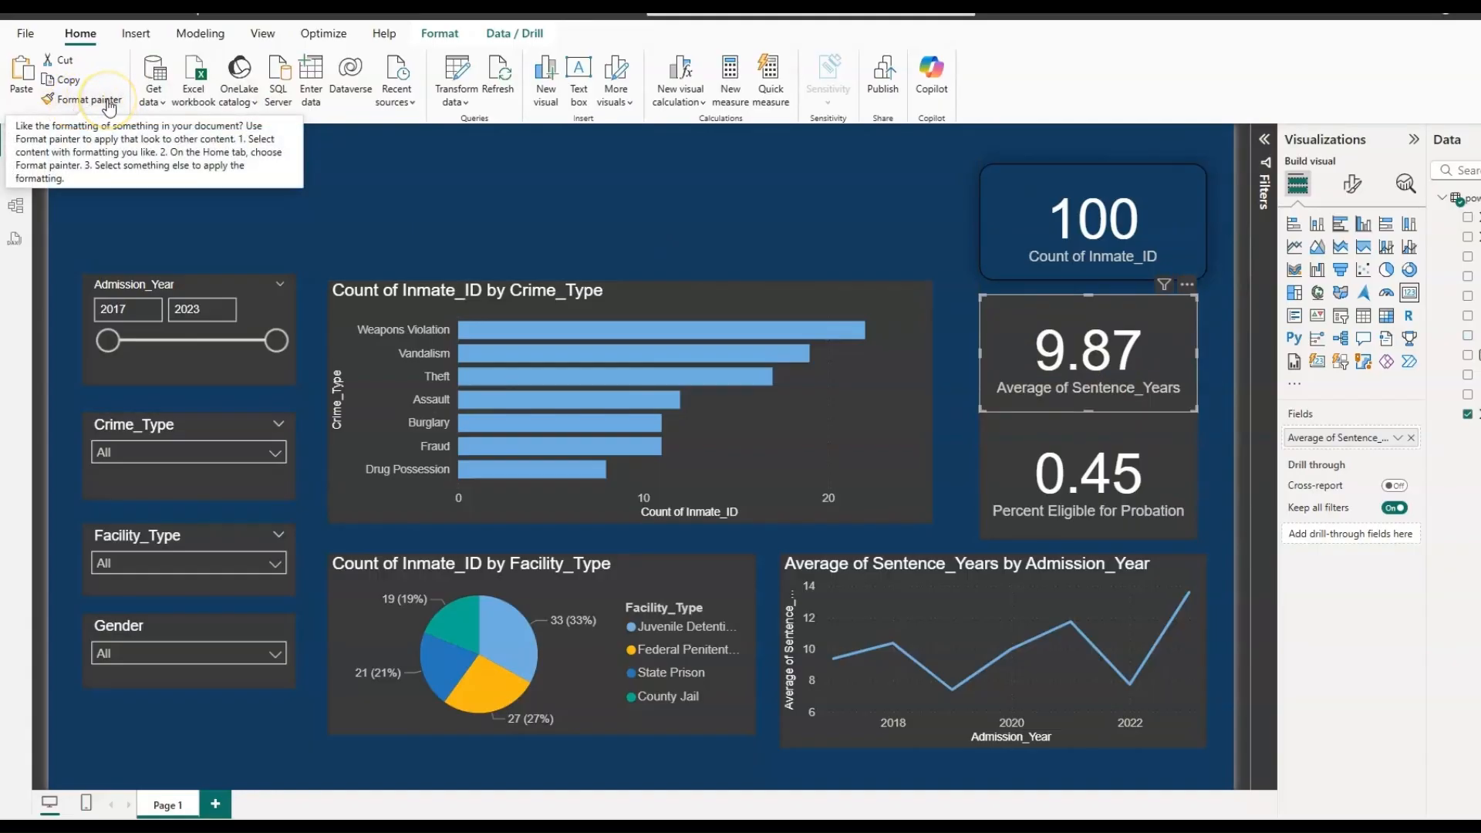
{"action": "left_click", "coordinate": [109, 108]}
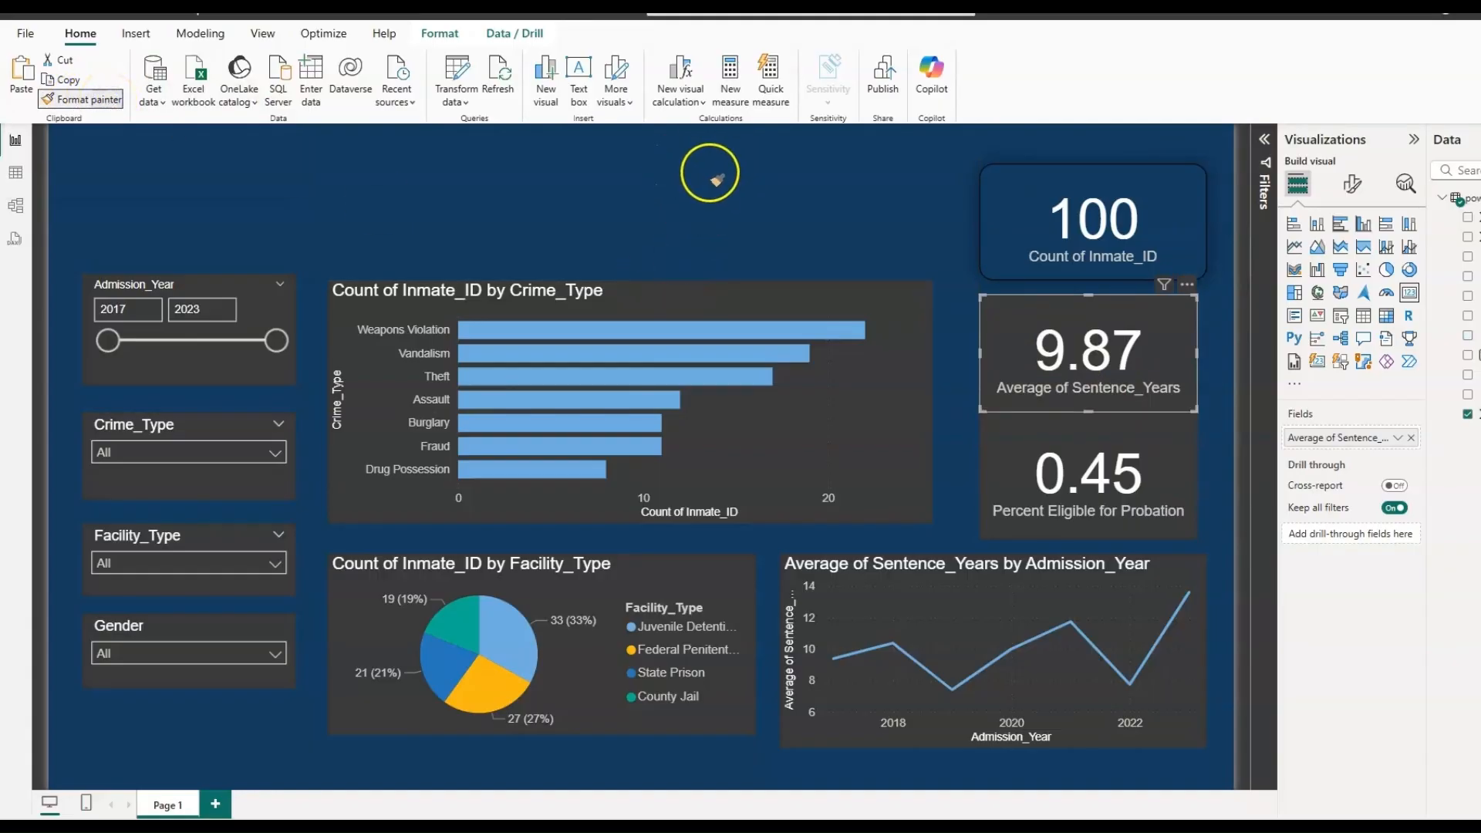
{"action": "left_click", "coordinate": [1020, 321]}
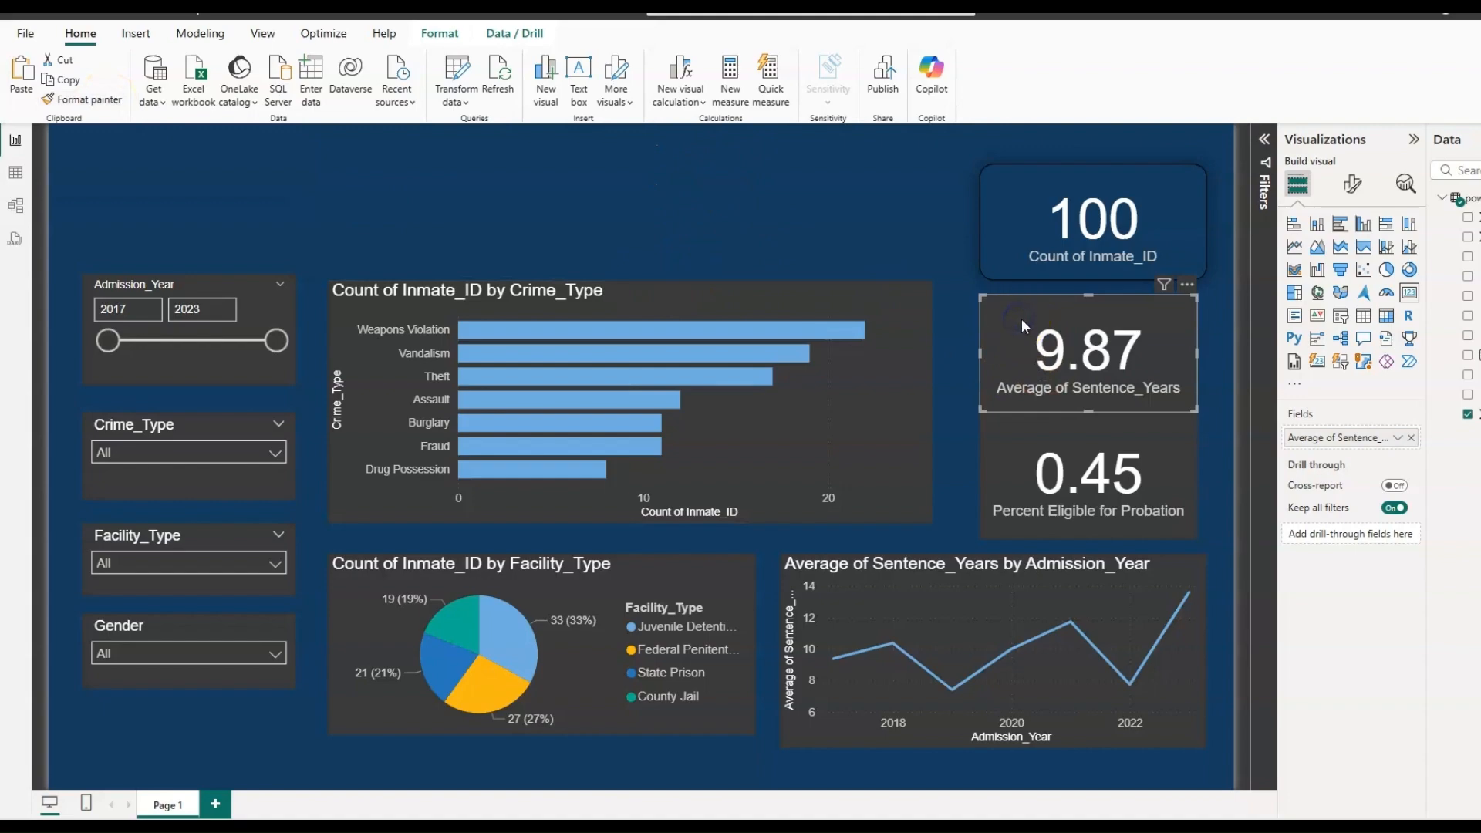
Step: Copy the Count of Inmate_ID card's formatting to the Average of Sentence_Years card with Format painter
{"action": "left_click", "coordinate": [1016, 221]}
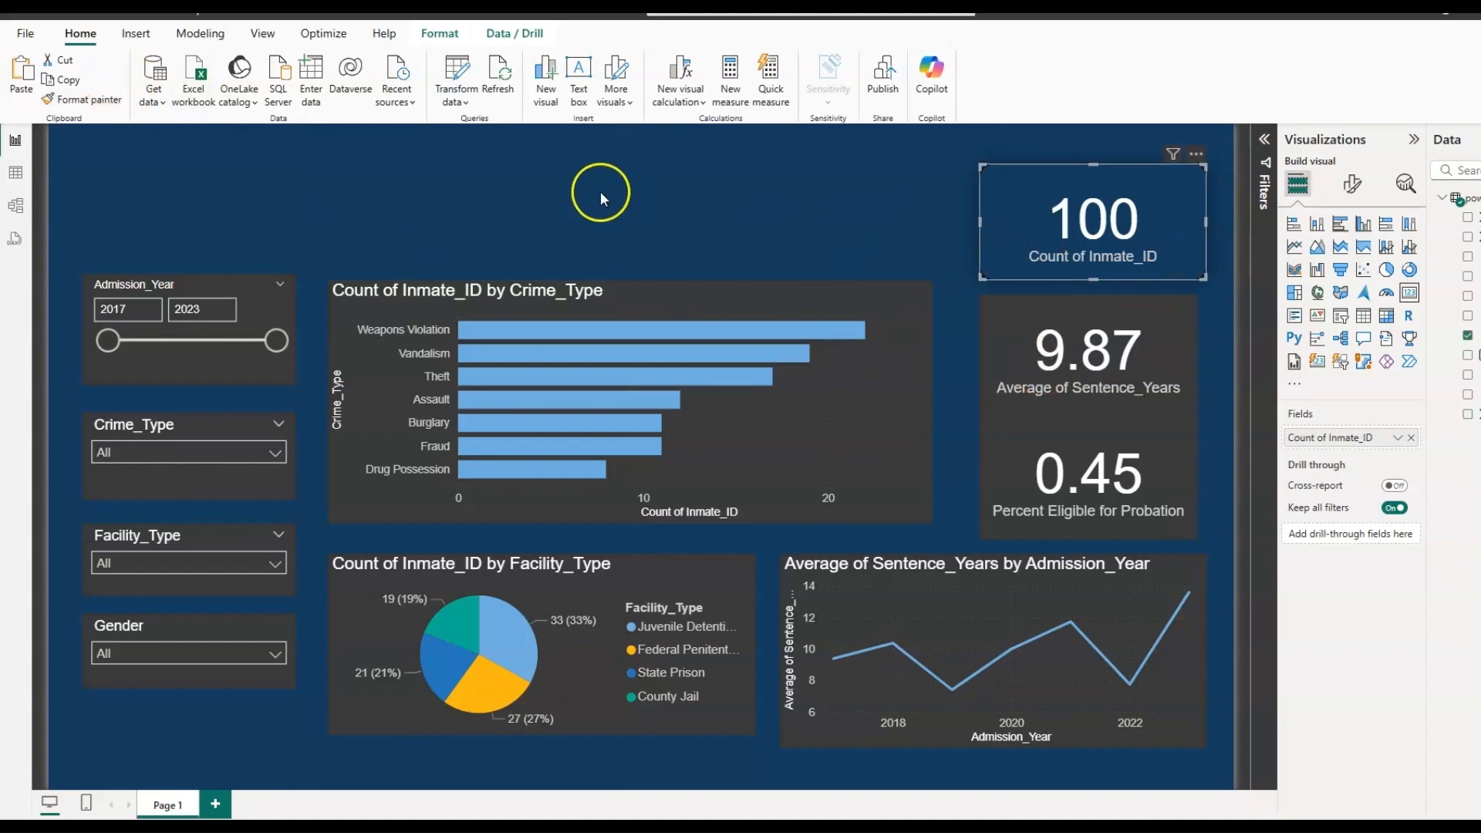
{"action": "left_click", "coordinate": [85, 105]}
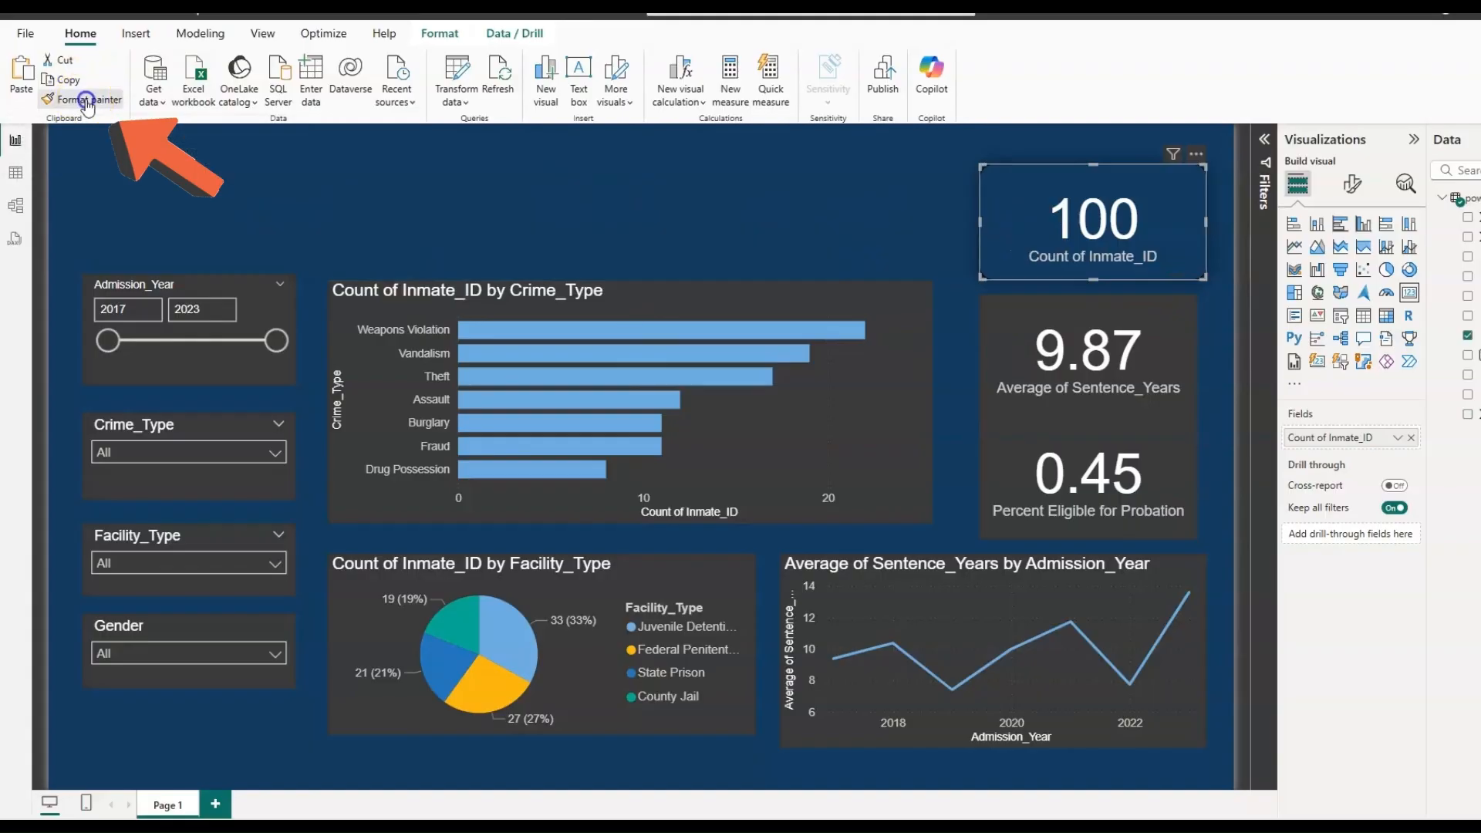
{"action": "left_click", "coordinate": [1023, 358]}
Step: Move the Percent Eligible for Probation card and the line chart slightly down, and give that card the Average of Sentence_Years card's formatting with Format painter
{"action": "mouse_move", "coordinate": [1014, 445]}
{"action": "left_mouse_down"}
{"action": "mouse_move", "coordinate": [1024, 469]}
{"action": "mouse_move", "coordinate": [1018, 457]}
{"action": "left_mouse_up"}
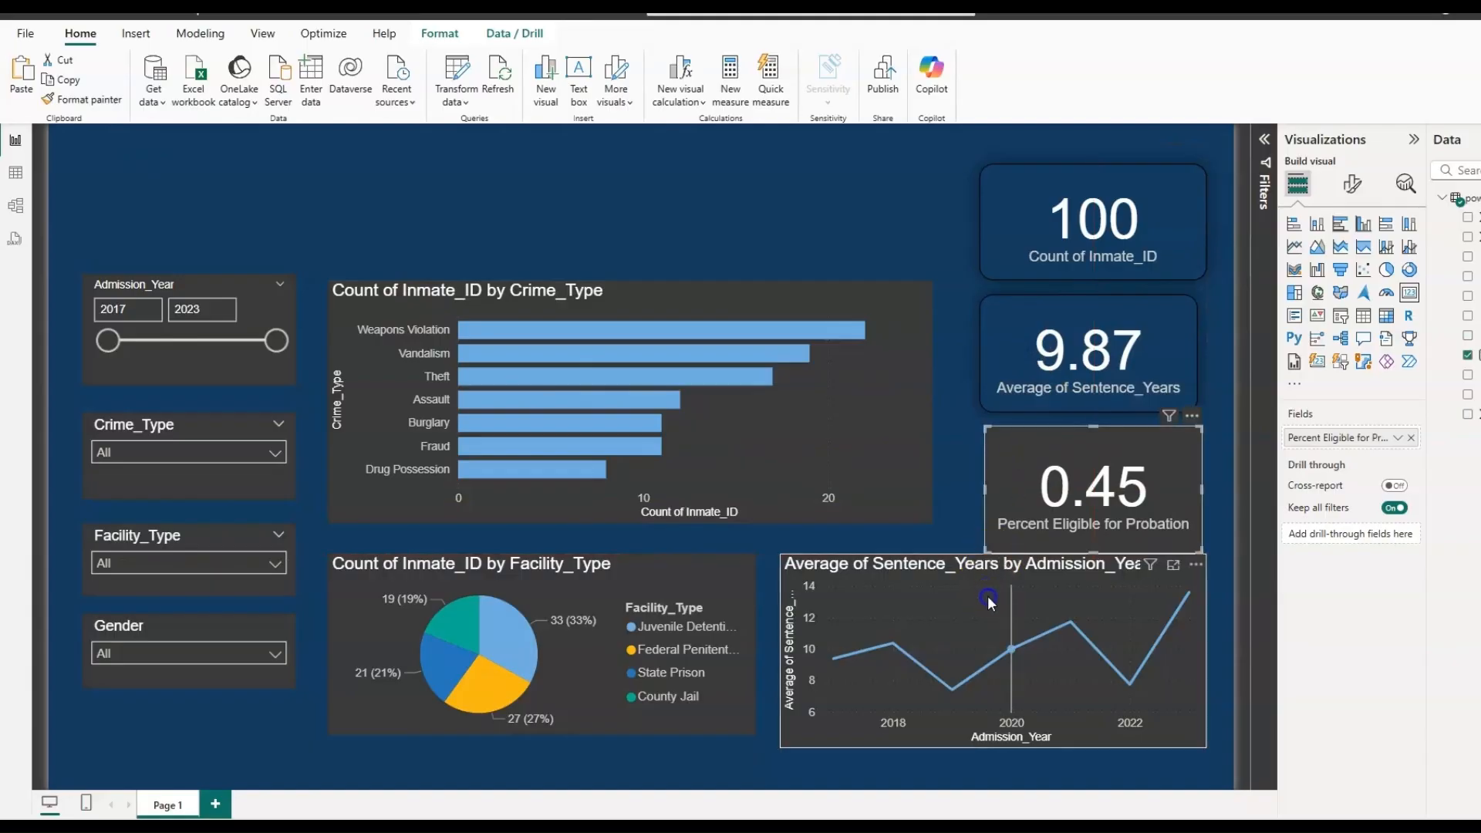
{"action": "left_click_drag", "start_coordinate": [991, 608], "coordinate": [990, 631]}
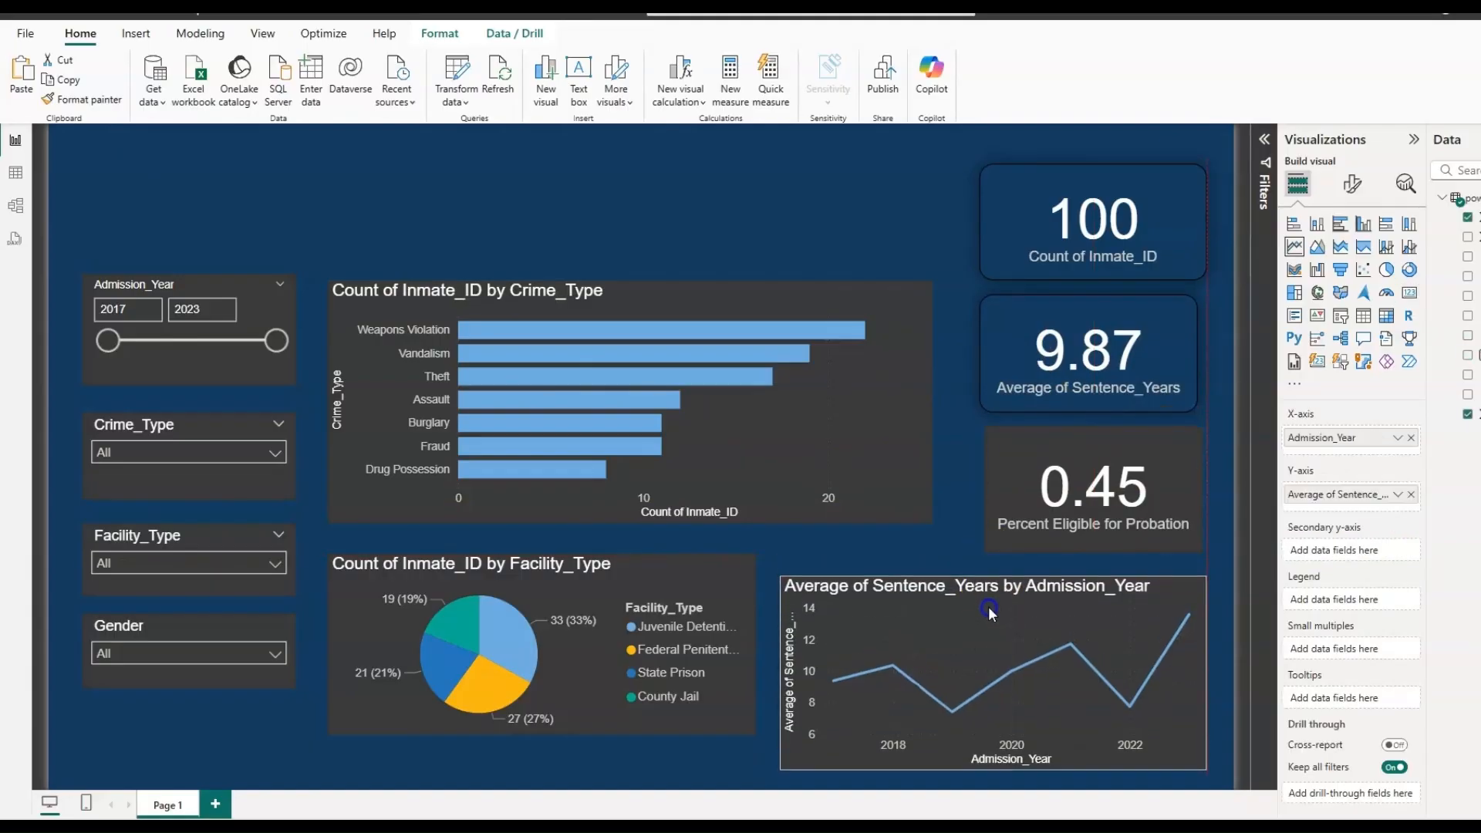
{"action": "left_click", "coordinate": [1164, 319]}
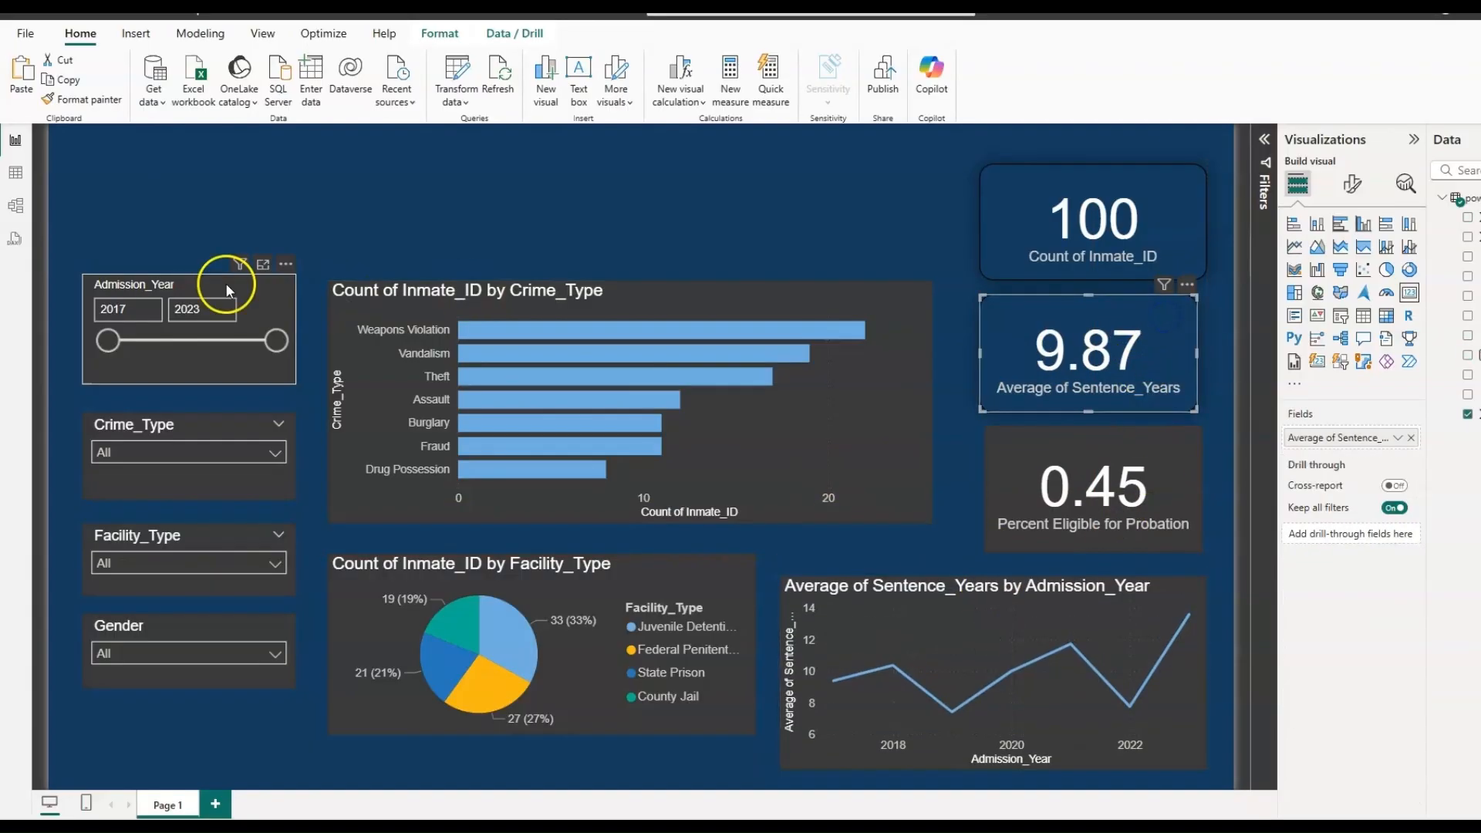
{"action": "left_click", "coordinate": [67, 82]}
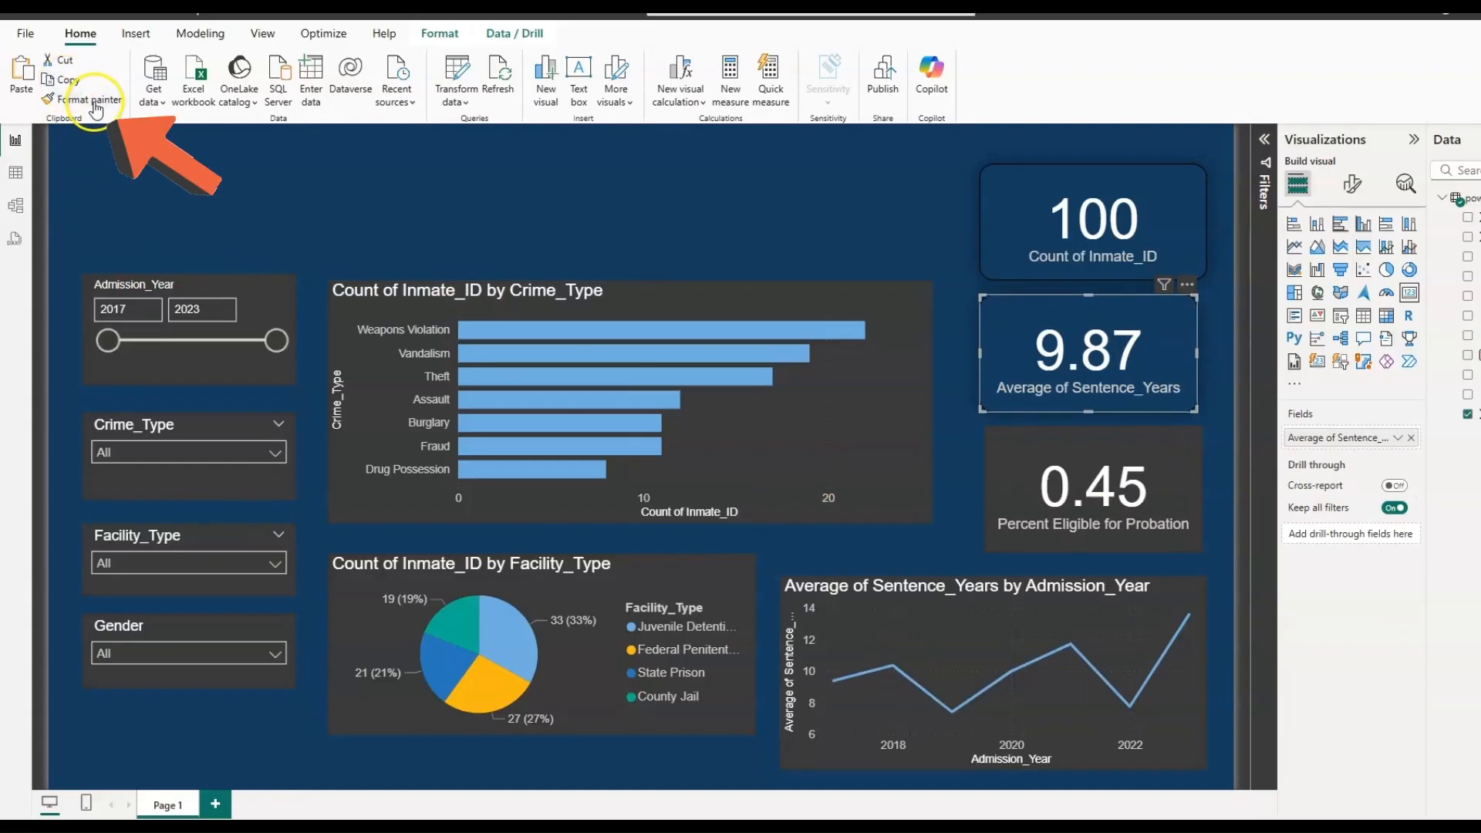
{"action": "left_click", "coordinate": [96, 103]}
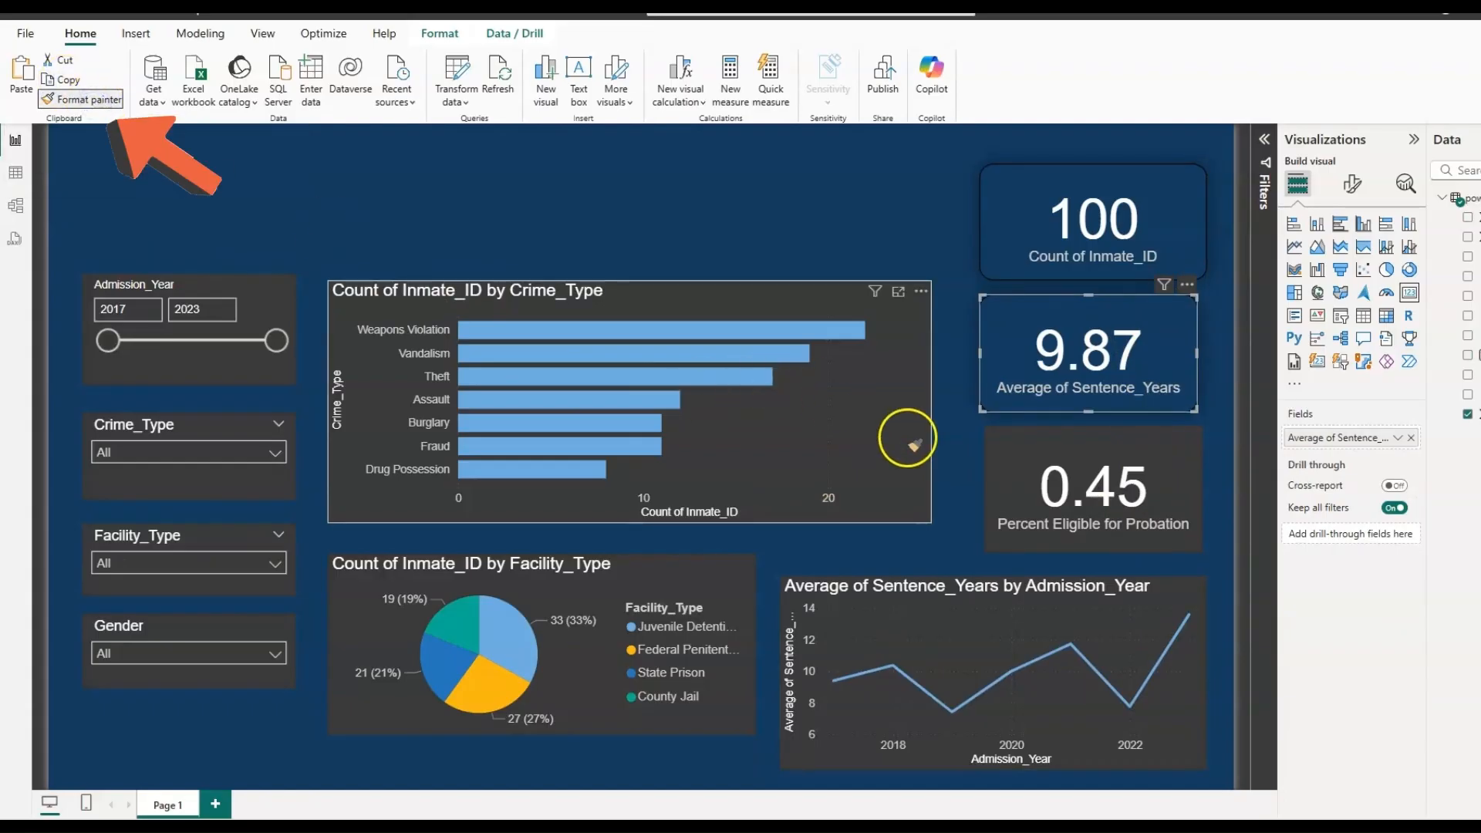
{"action": "left_click", "coordinate": [1017, 455]}
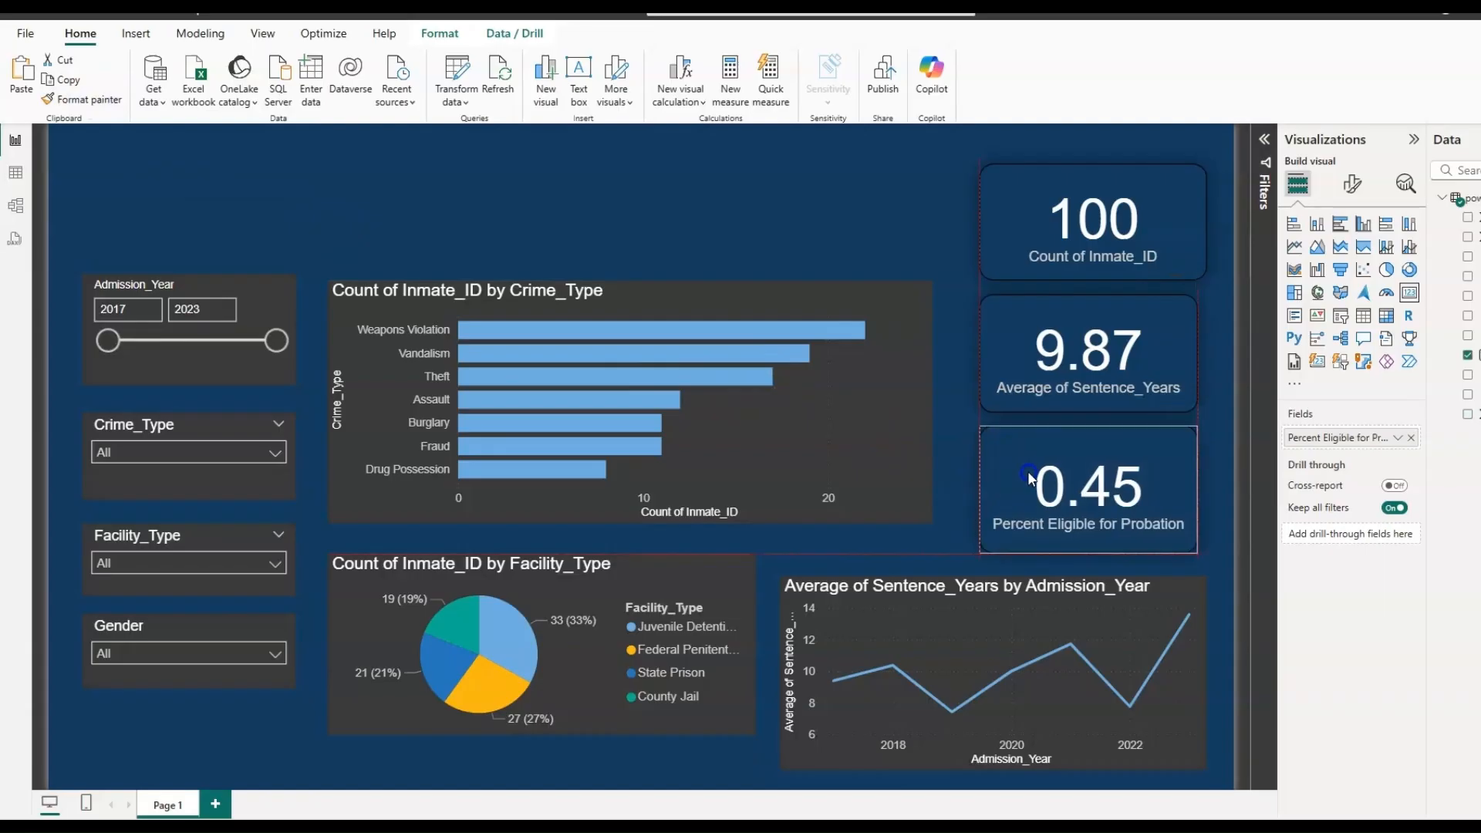
{"action": "left_click", "coordinate": [825, 204]}
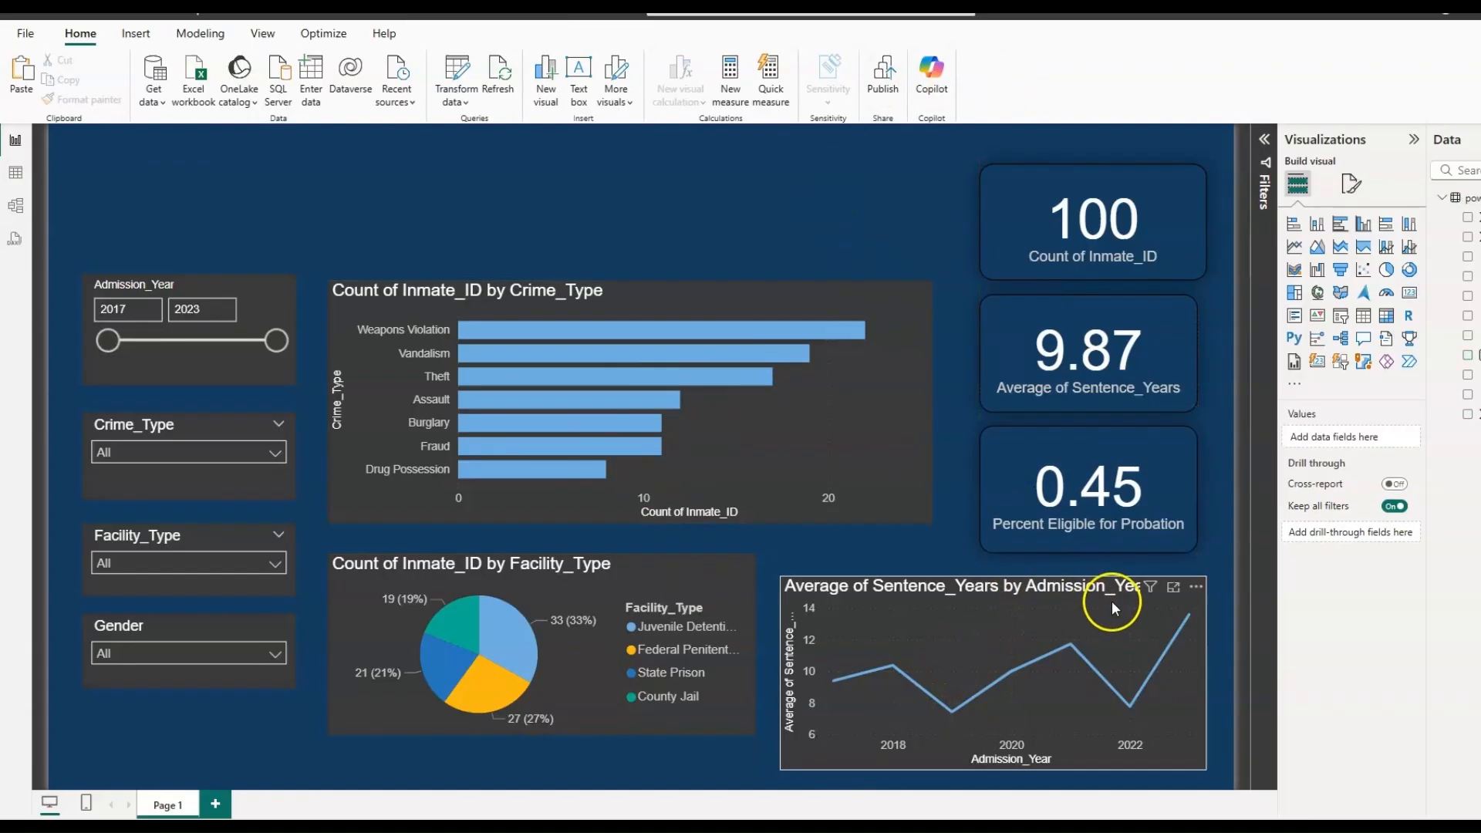
Step: Apply the Percent Eligible for Probation card's formatting to the Admission_Year line chart and the Facility_Type pie chart with Format painter
{"action": "left_click", "coordinate": [1099, 441]}
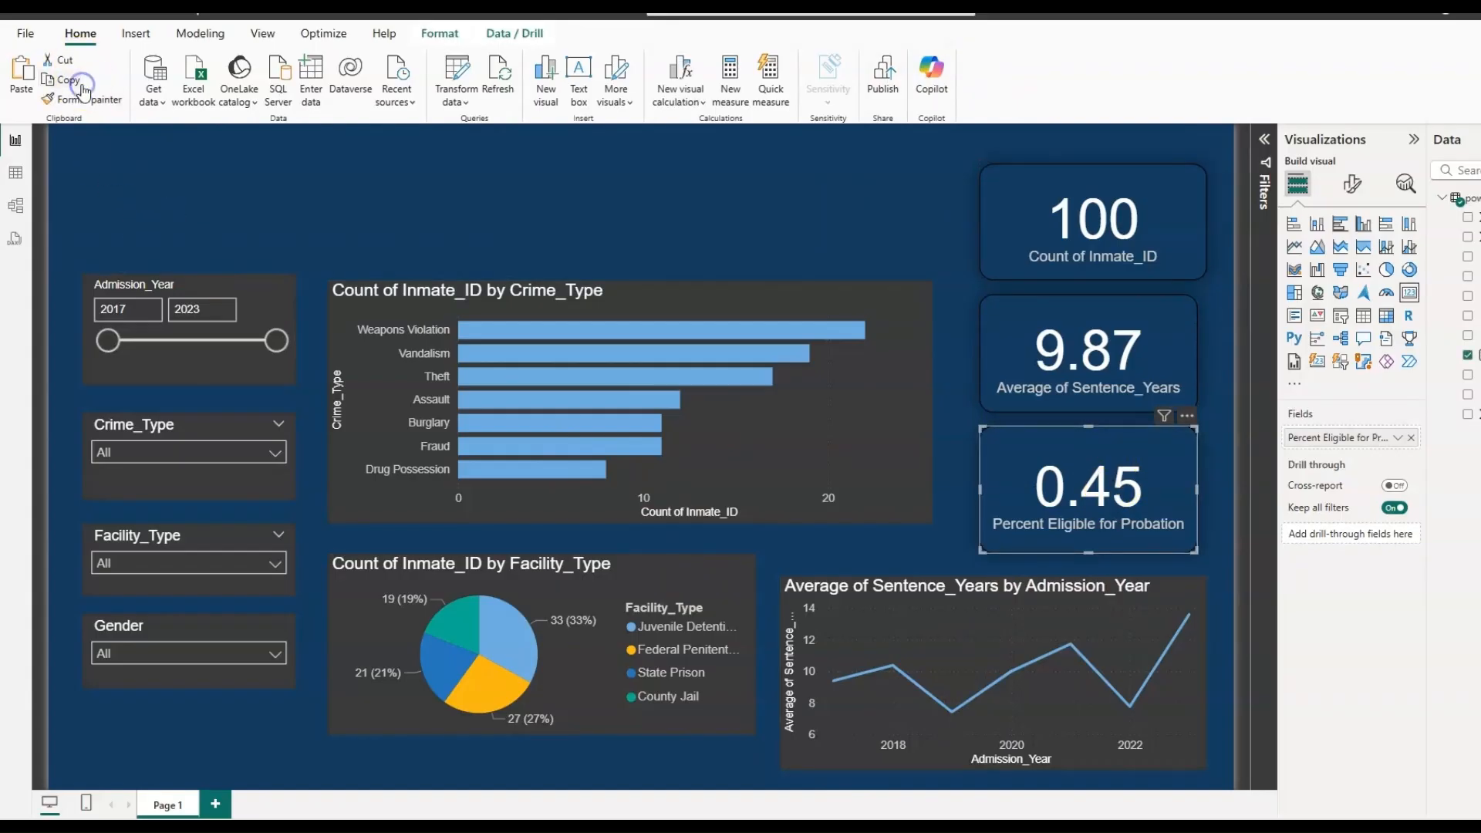
{"action": "left_click", "coordinate": [909, 638]}
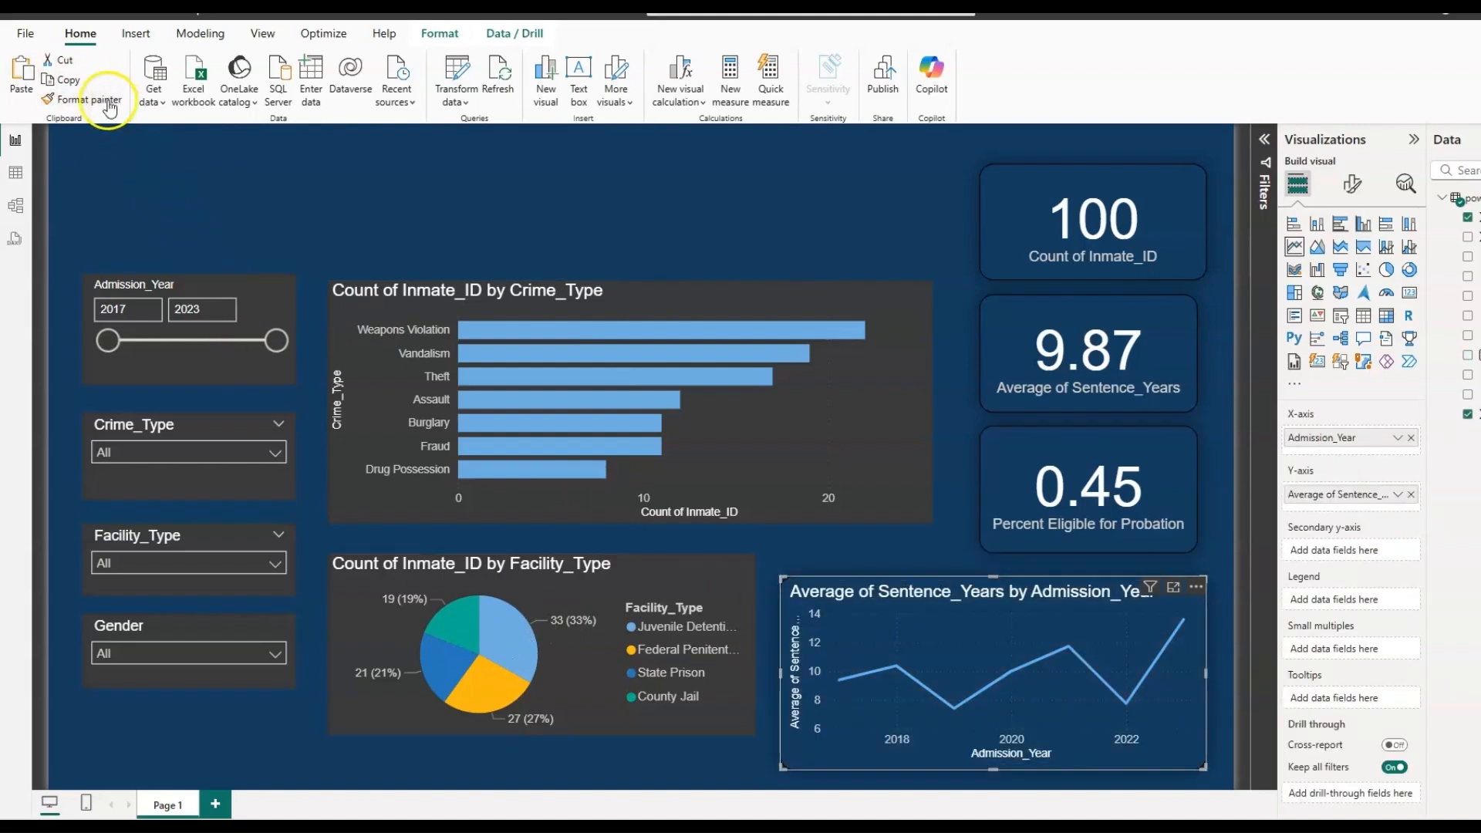
{"action": "left_click", "coordinate": [70, 81]}
{"action": "left_click", "coordinate": [83, 99]}
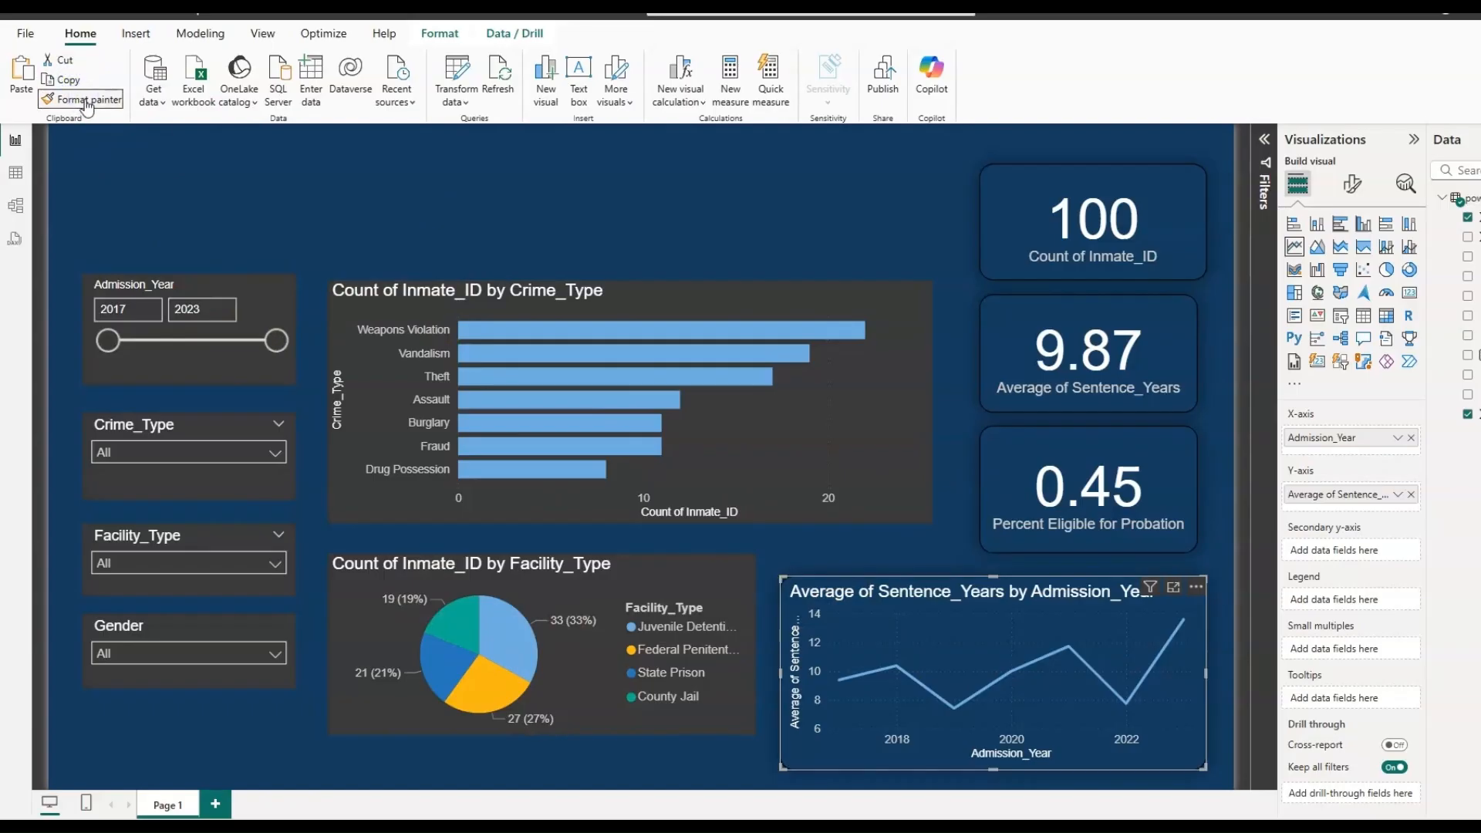
{"action": "left_click", "coordinate": [671, 572]}
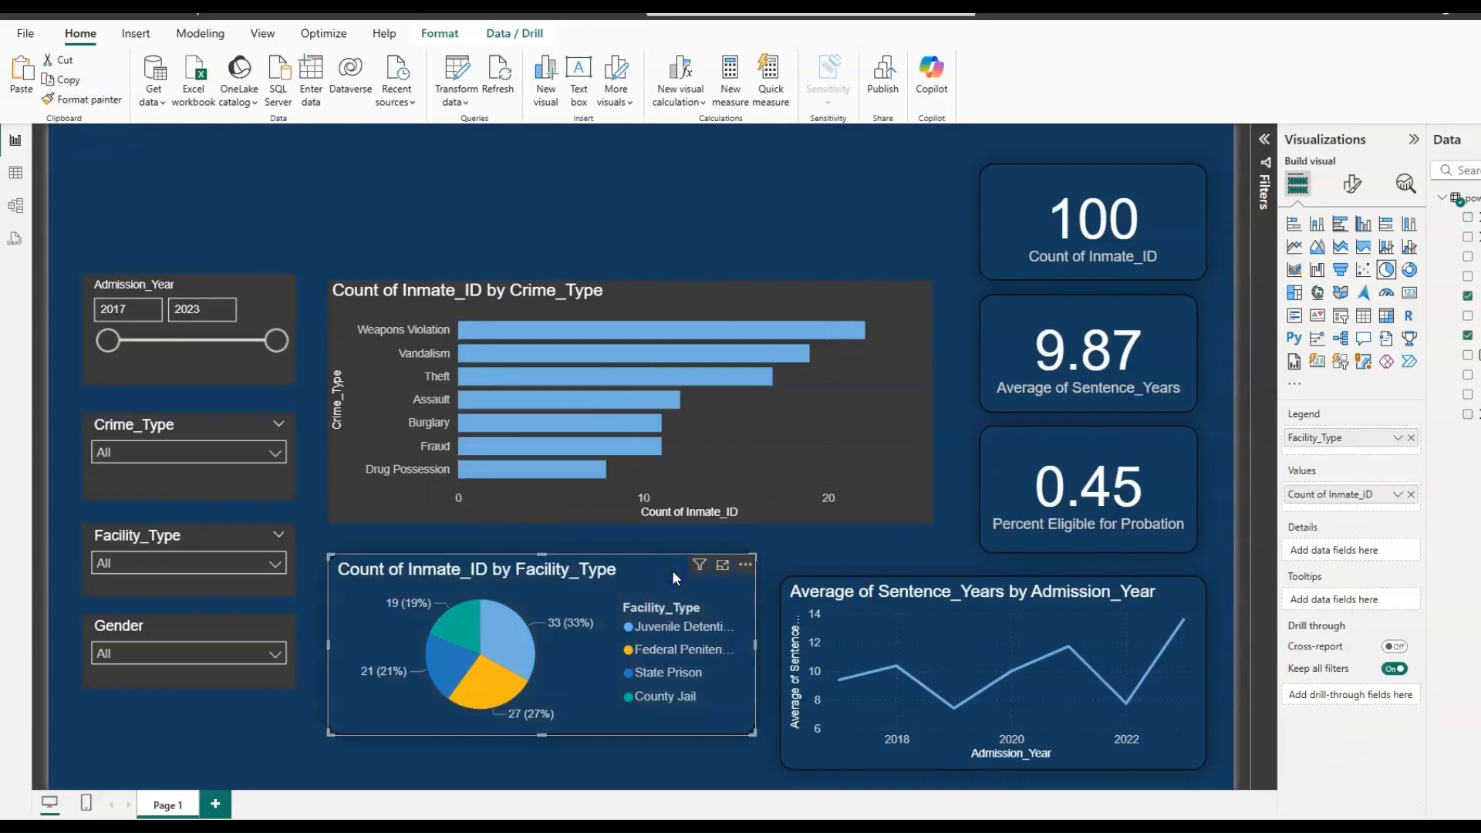
Step: Move the Facility_Type pie chart down and resize it slightly to line up with the neighbouring line chart
{"action": "left_click_drag", "start_coordinate": [673, 571], "coordinate": [667, 603]}
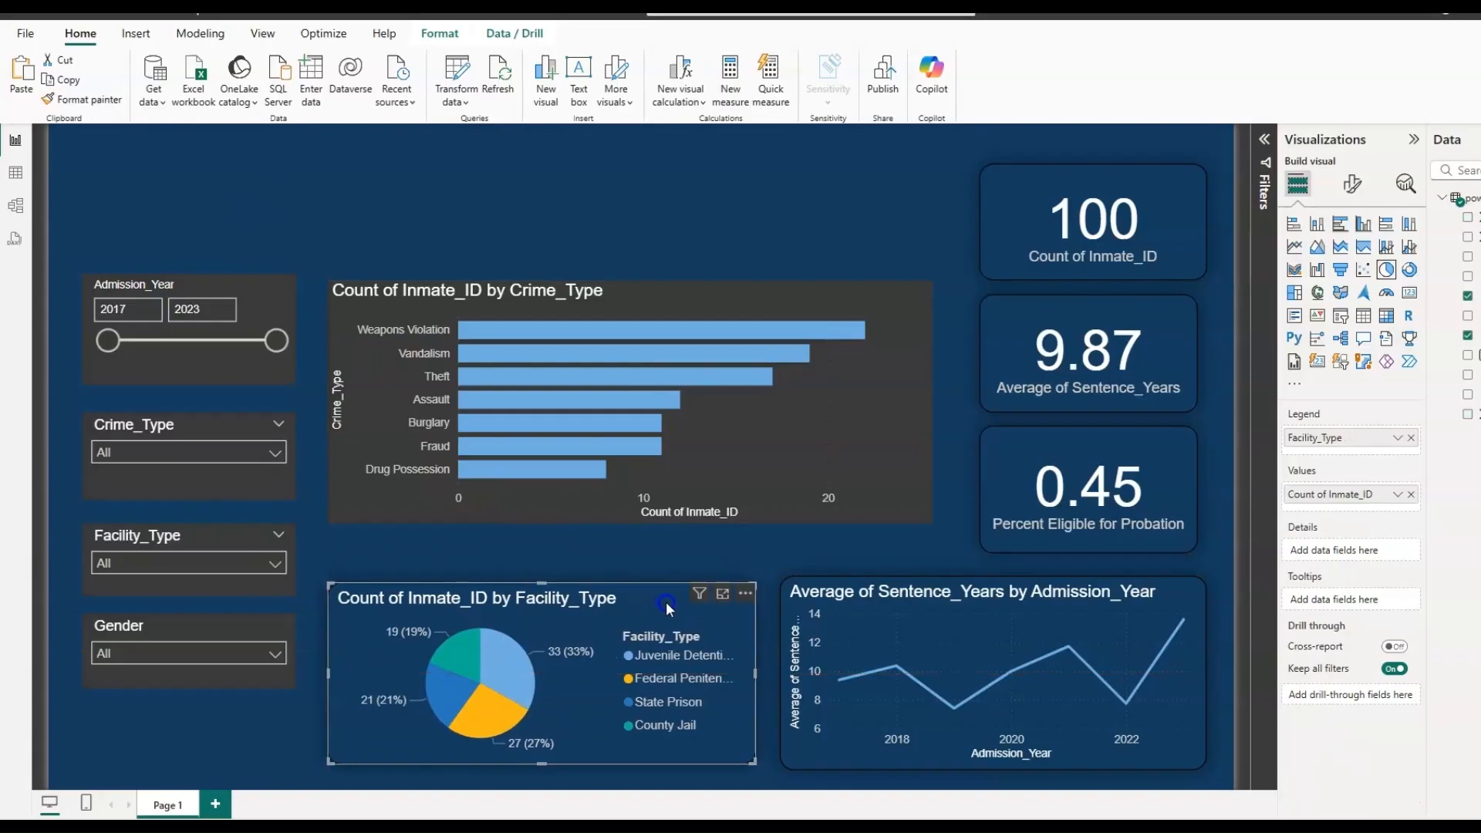
{"action": "left_click_drag", "start_coordinate": [755, 763], "coordinate": [758, 770]}
{"action": "left_click_drag", "start_coordinate": [540, 583], "coordinate": [541, 576]}
Step: Copy the pie chart's formatting to the Admission_Year, Crime_Type, Facility_Type and Gender slicers with Format painter
{"action": "left_click", "coordinate": [77, 98]}
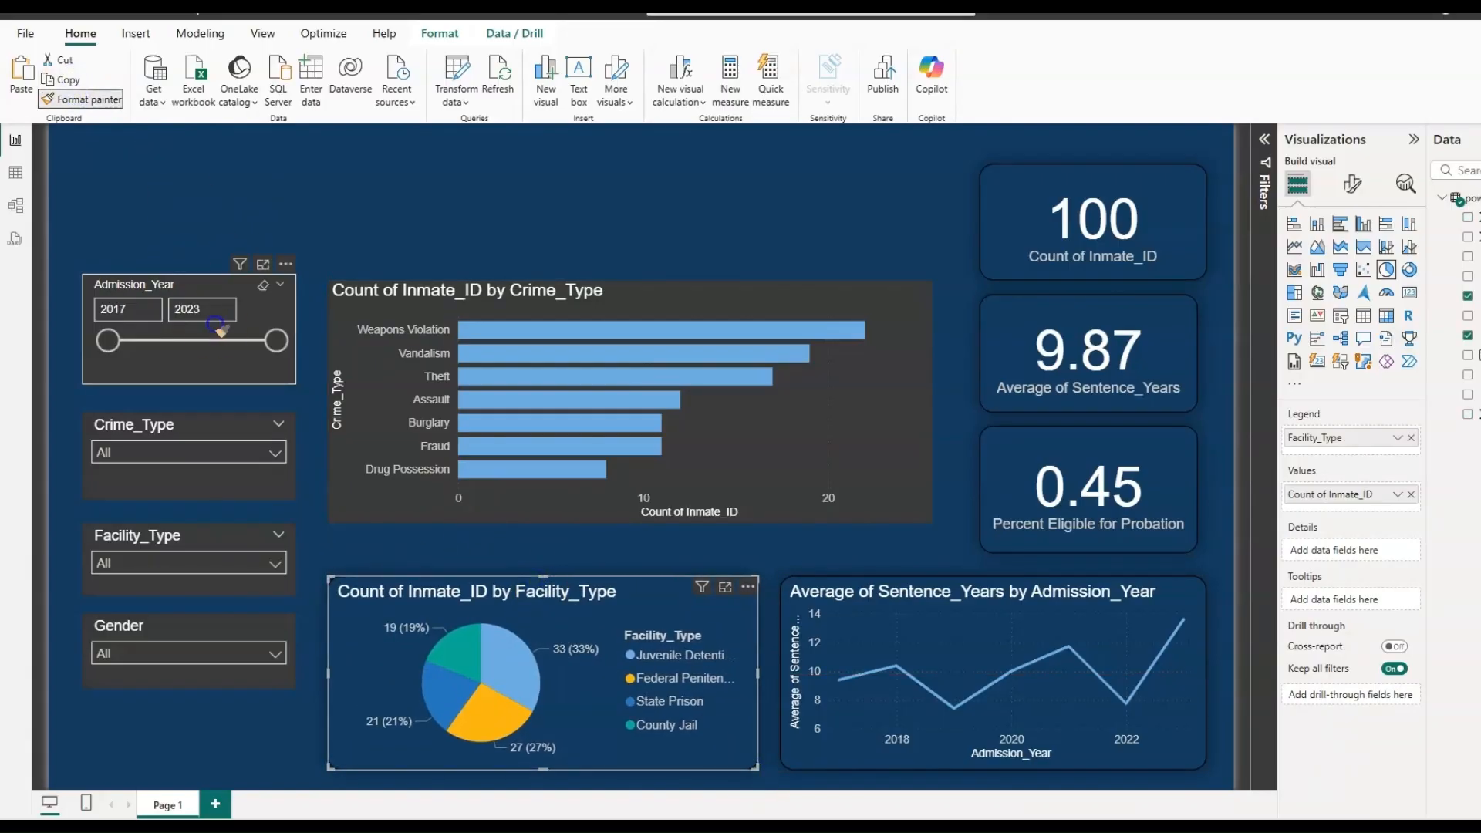
{"action": "left_click", "coordinate": [216, 326]}
{"action": "left_click", "coordinate": [81, 99]}
{"action": "left_click", "coordinate": [198, 464]}
{"action": "left_click", "coordinate": [189, 559]}
{"action": "left_click", "coordinate": [81, 99]}
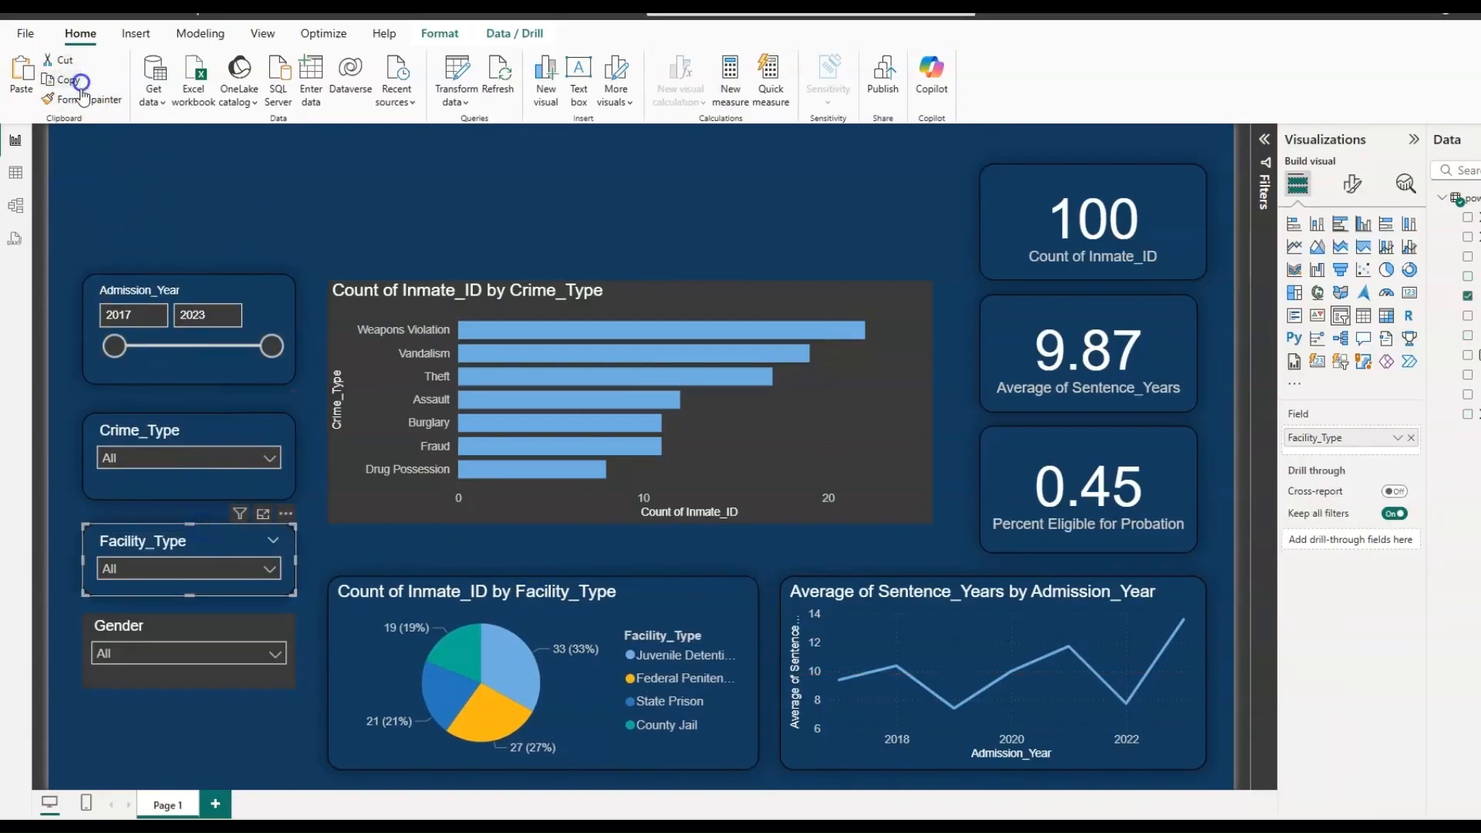
{"action": "left_click", "coordinate": [169, 623]}
Step: Apply the same formatting to the Count of Inmate_ID by Crime_Type bar chart with Format painter and shift the chart slightly right
{"action": "left_click", "coordinate": [81, 99]}
{"action": "left_click", "coordinate": [473, 299]}
{"action": "left_click", "coordinate": [849, 207]}
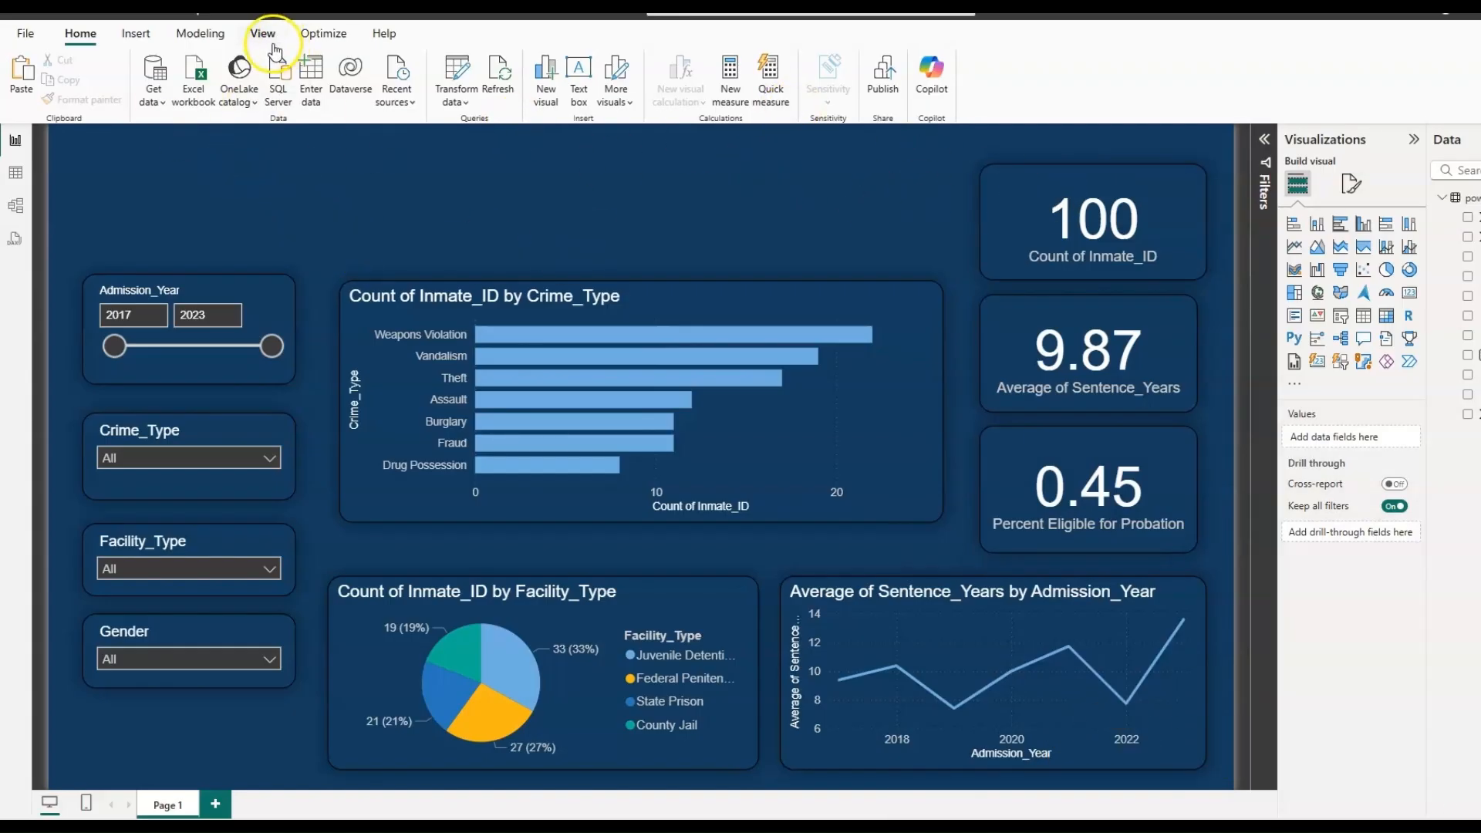
Step: Insert a text box on the report page
{"action": "left_click", "coordinate": [136, 34]}
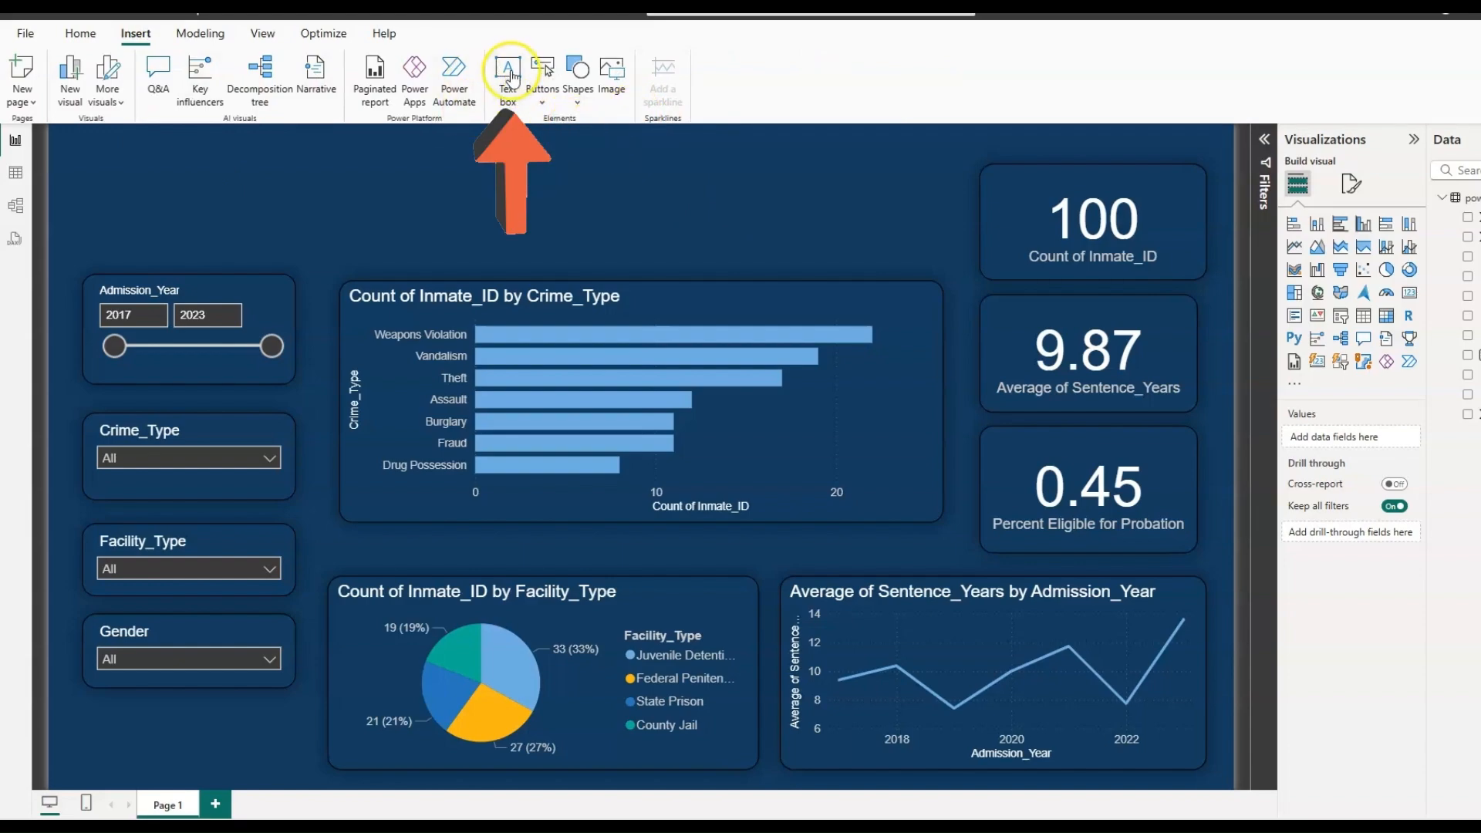
{"action": "left_click", "coordinate": [508, 73]}
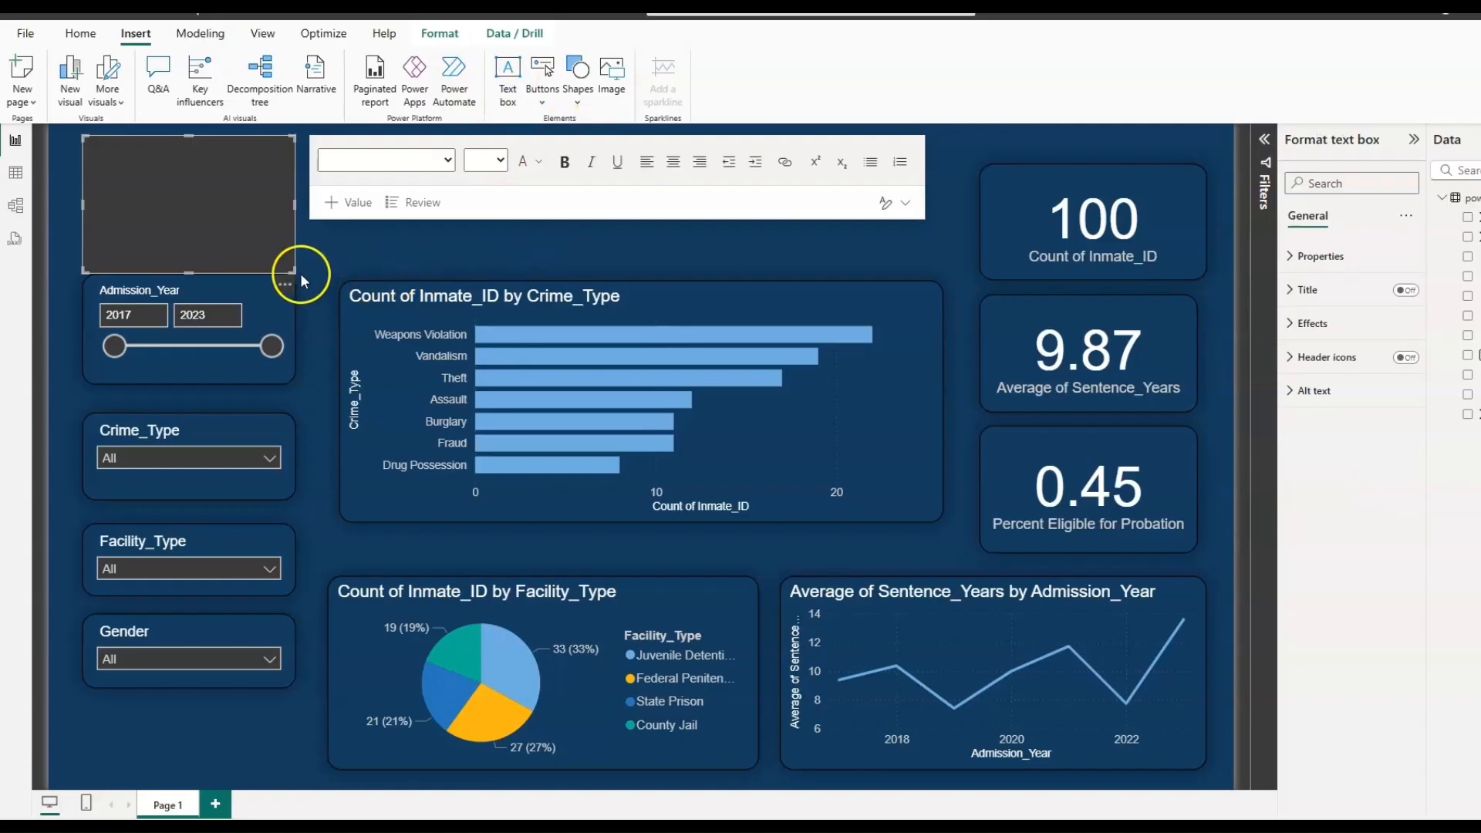
Step: Make the empty text box wider and shorter, and enter the title "Incarceration Trends & Probation Insights"
{"action": "left_click_drag", "start_coordinate": [299, 273], "coordinate": [774, 224]}
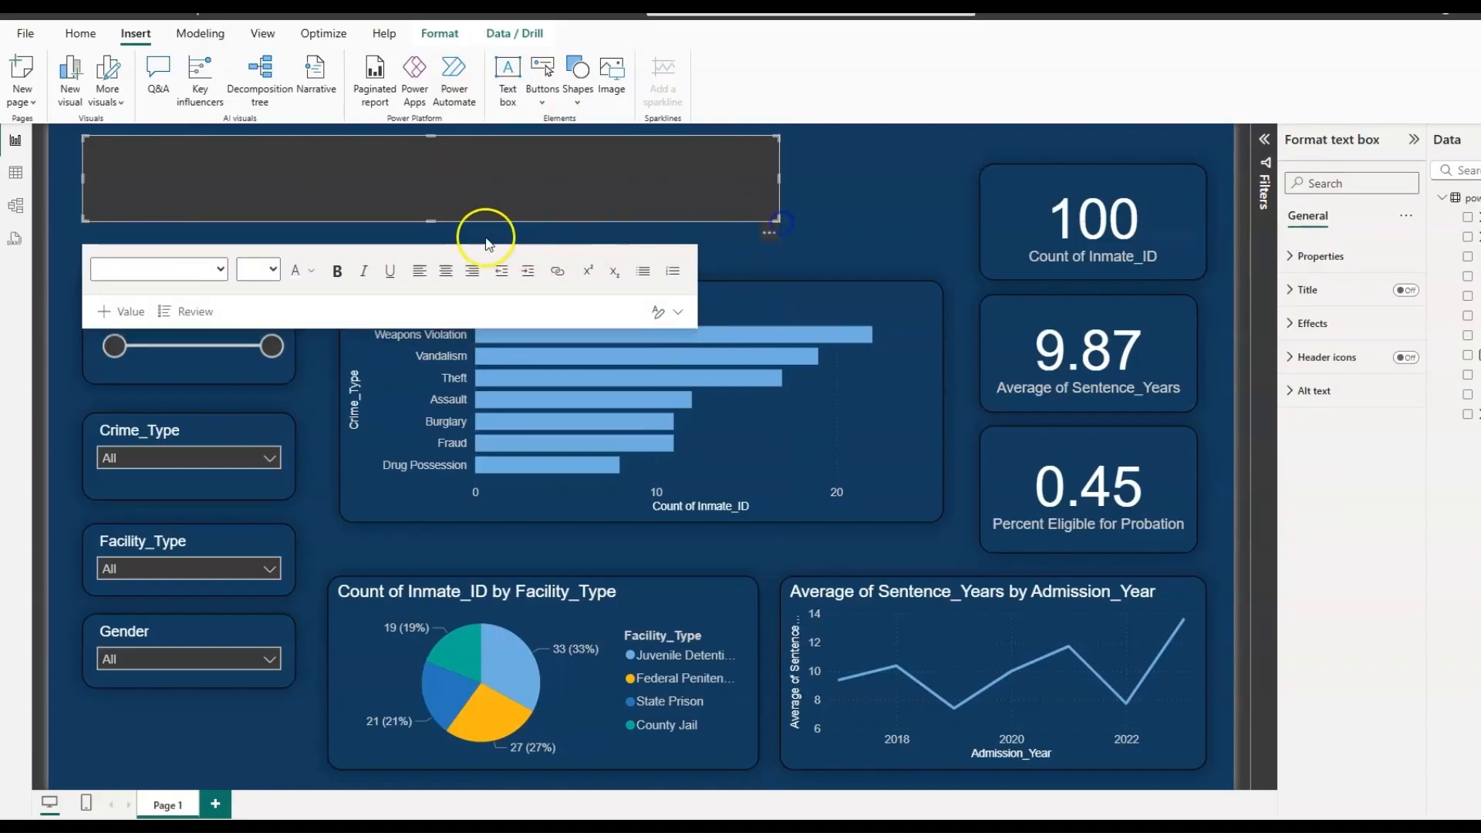
{"action": "left_click", "coordinate": [572, 188]}
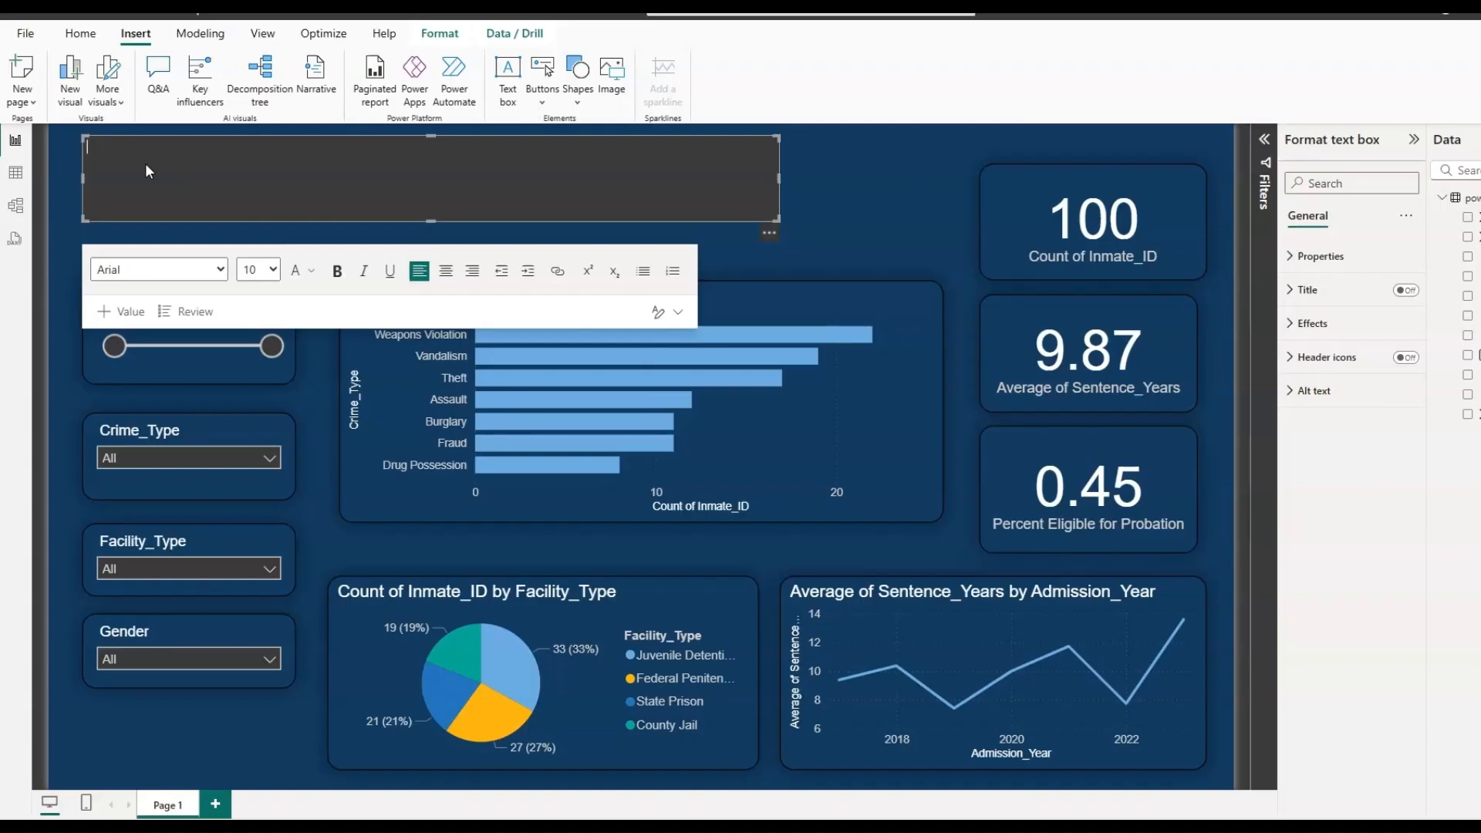
{"action": "type", "text": "Incarceration Trends & Probation Insights"}
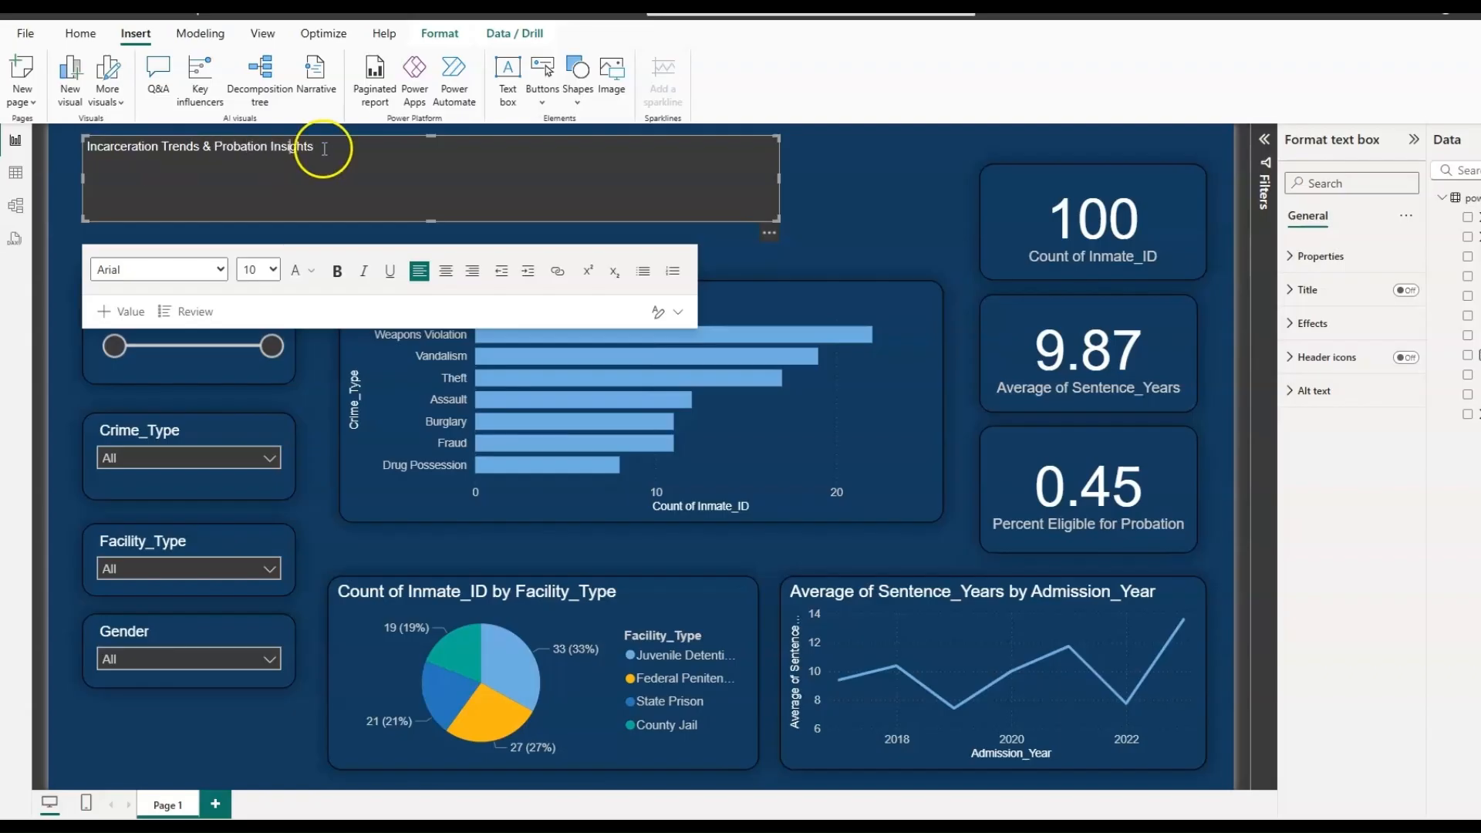
Step: Set the title text to font size 32 and widen the text box so the title fits on one line
{"action": "left_click_drag", "start_coordinate": [325, 149], "coordinate": [293, 160]}
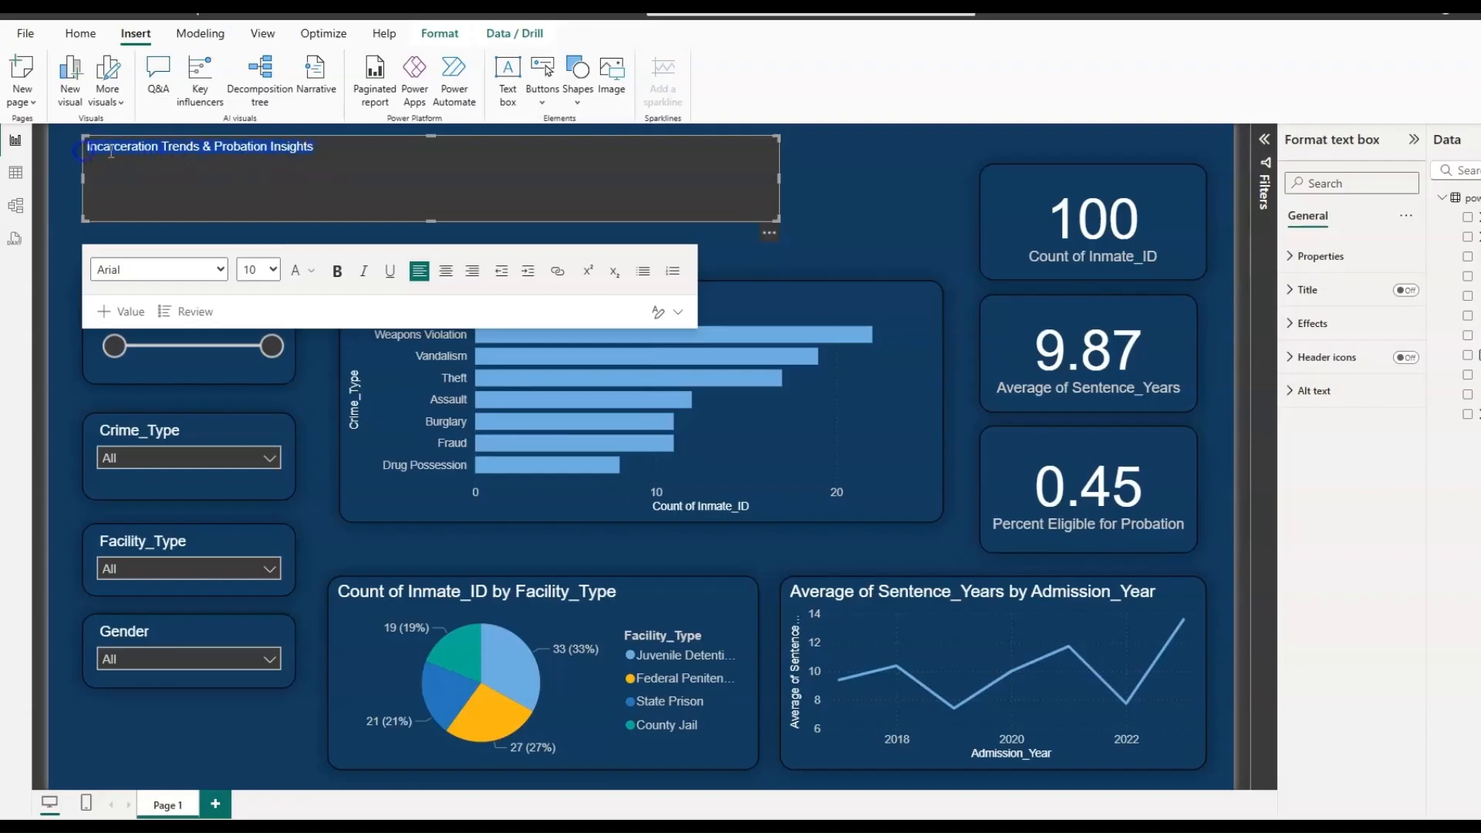
{"action": "left_click", "coordinate": [274, 270]}
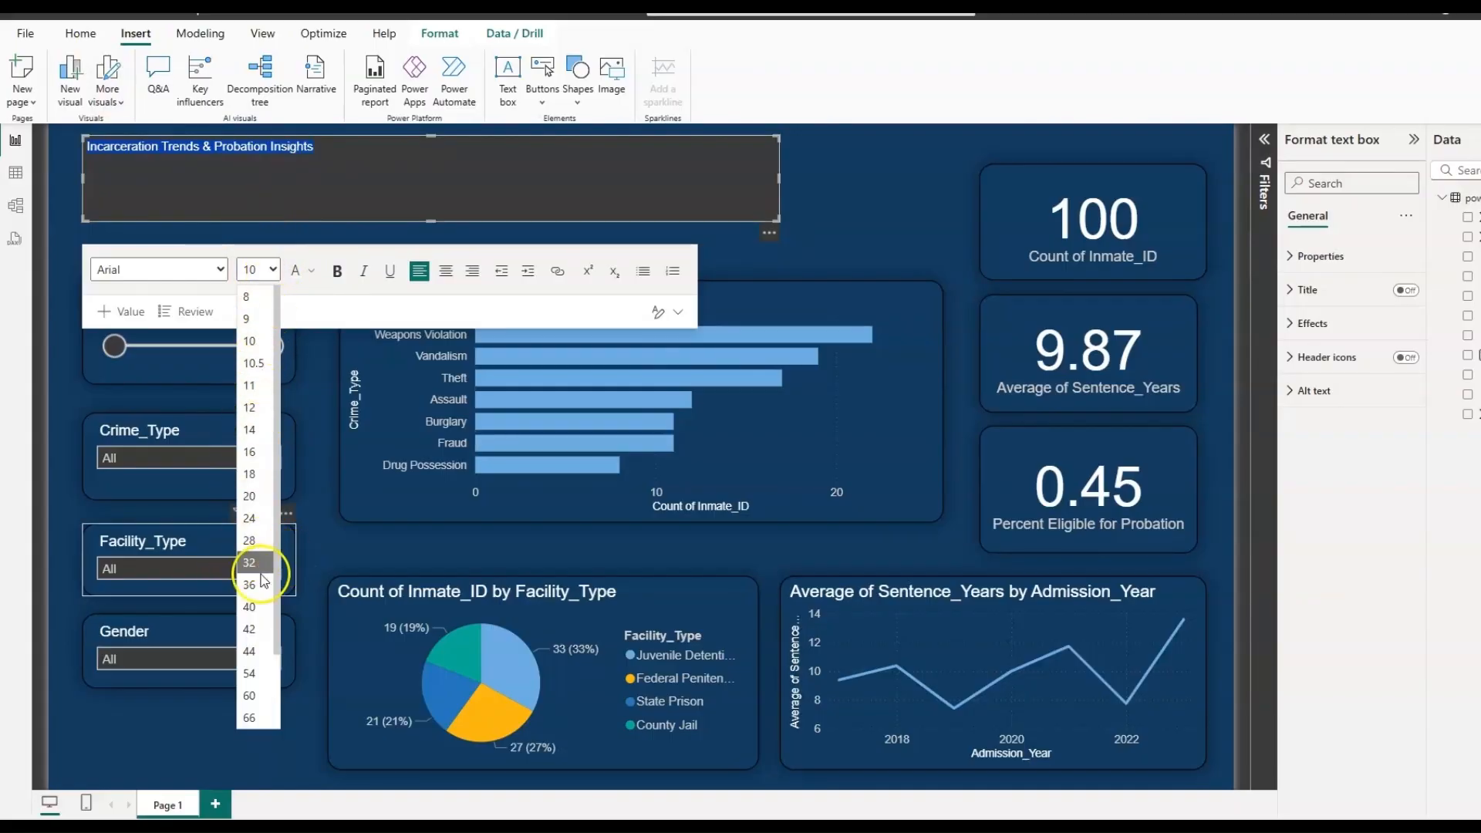
{"action": "left_click", "coordinate": [256, 606]}
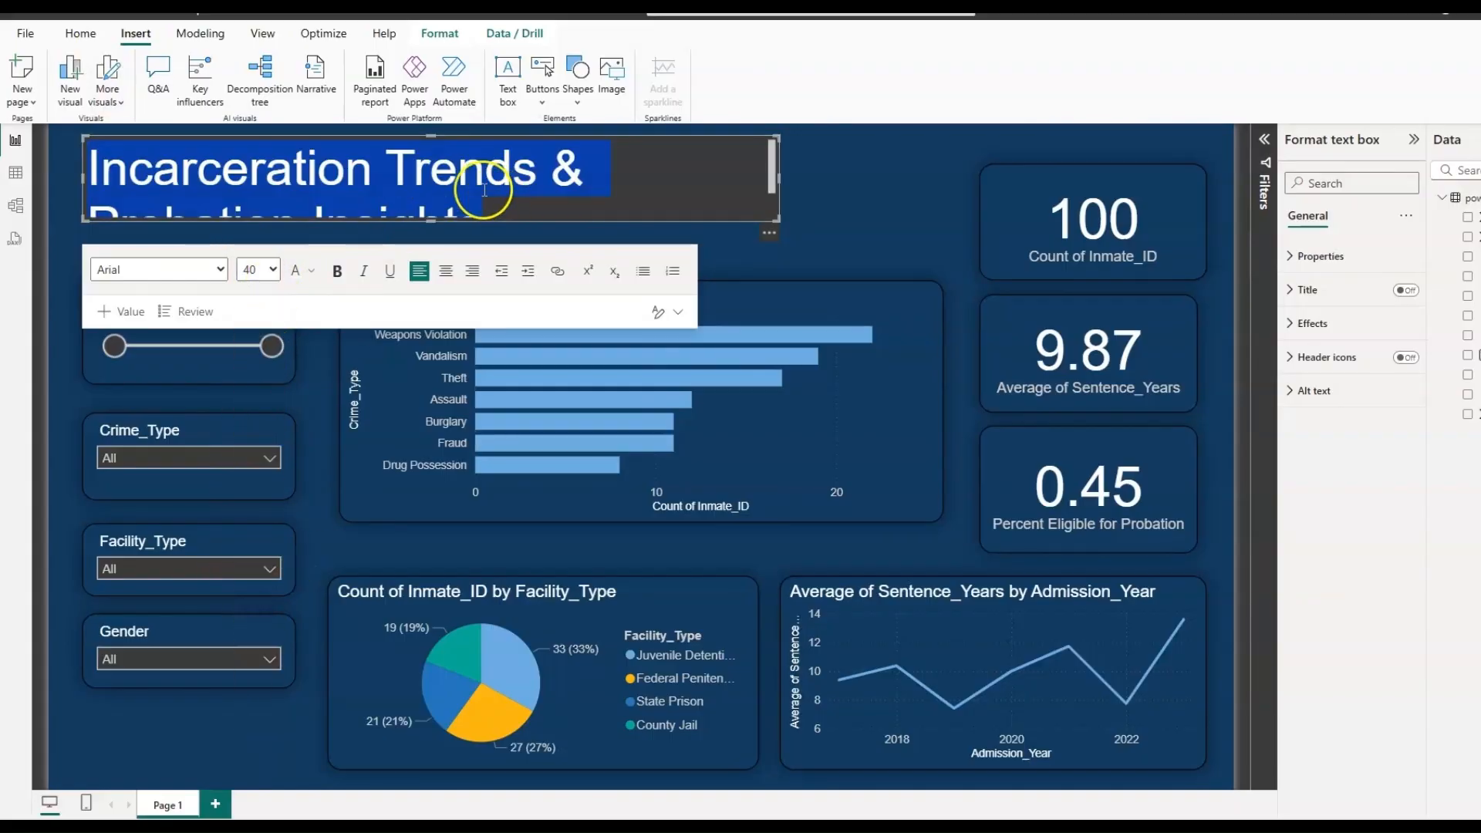
{"action": "left_click", "coordinate": [272, 269]}
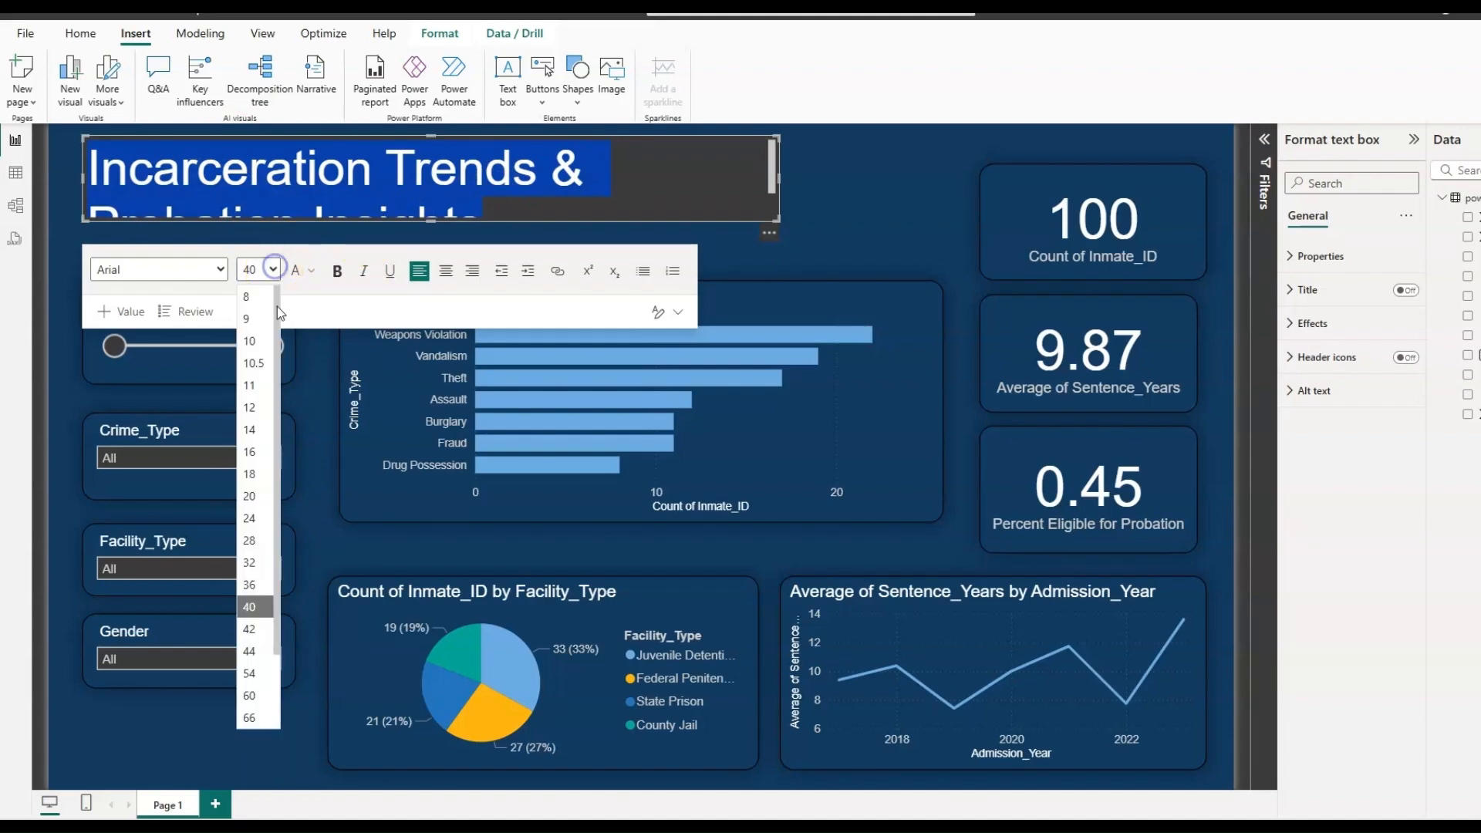
{"action": "left_click", "coordinate": [251, 563]}
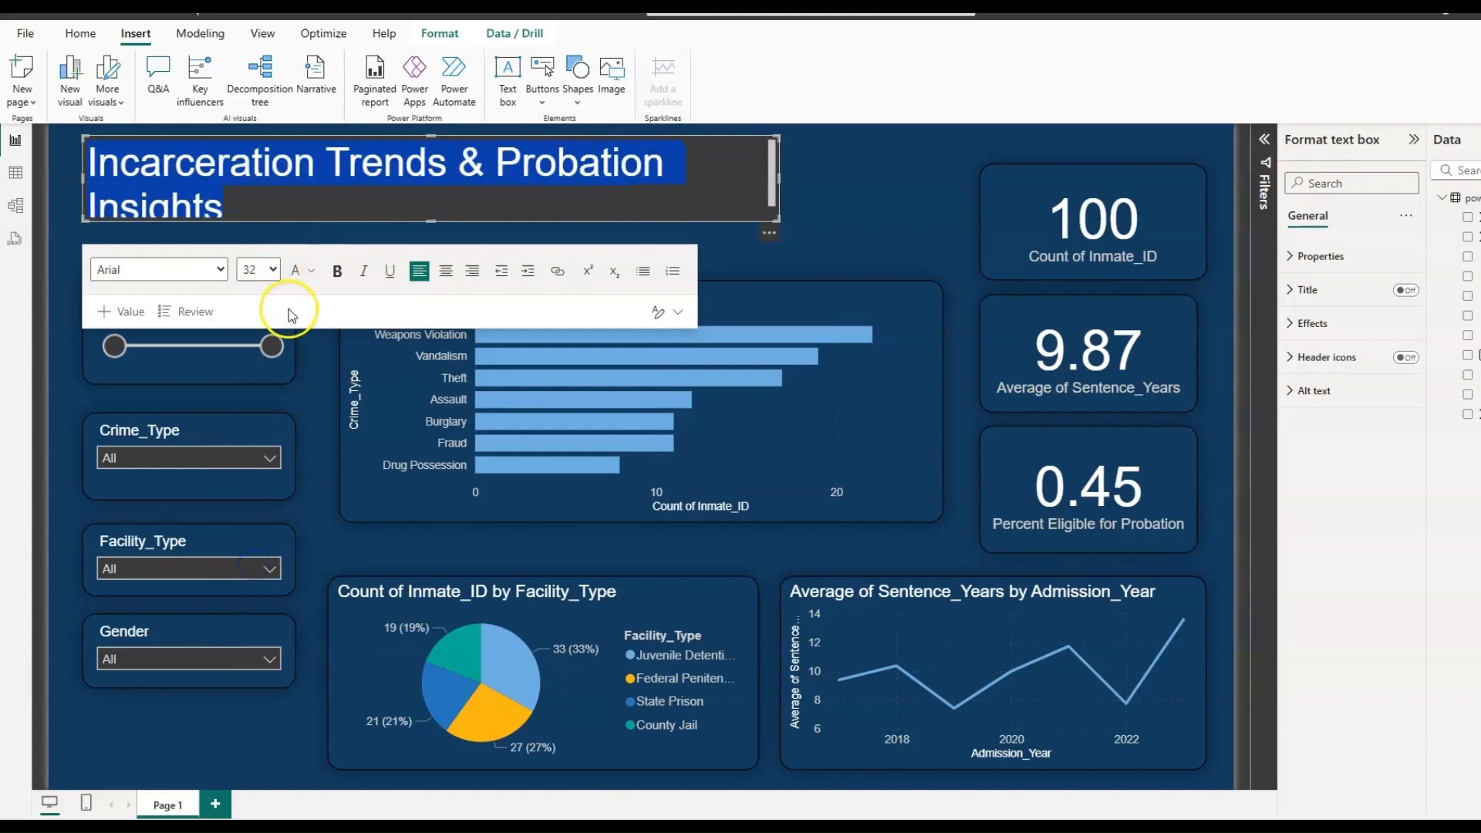
{"action": "left_click_drag", "start_coordinate": [776, 177], "coordinate": [914, 173]}
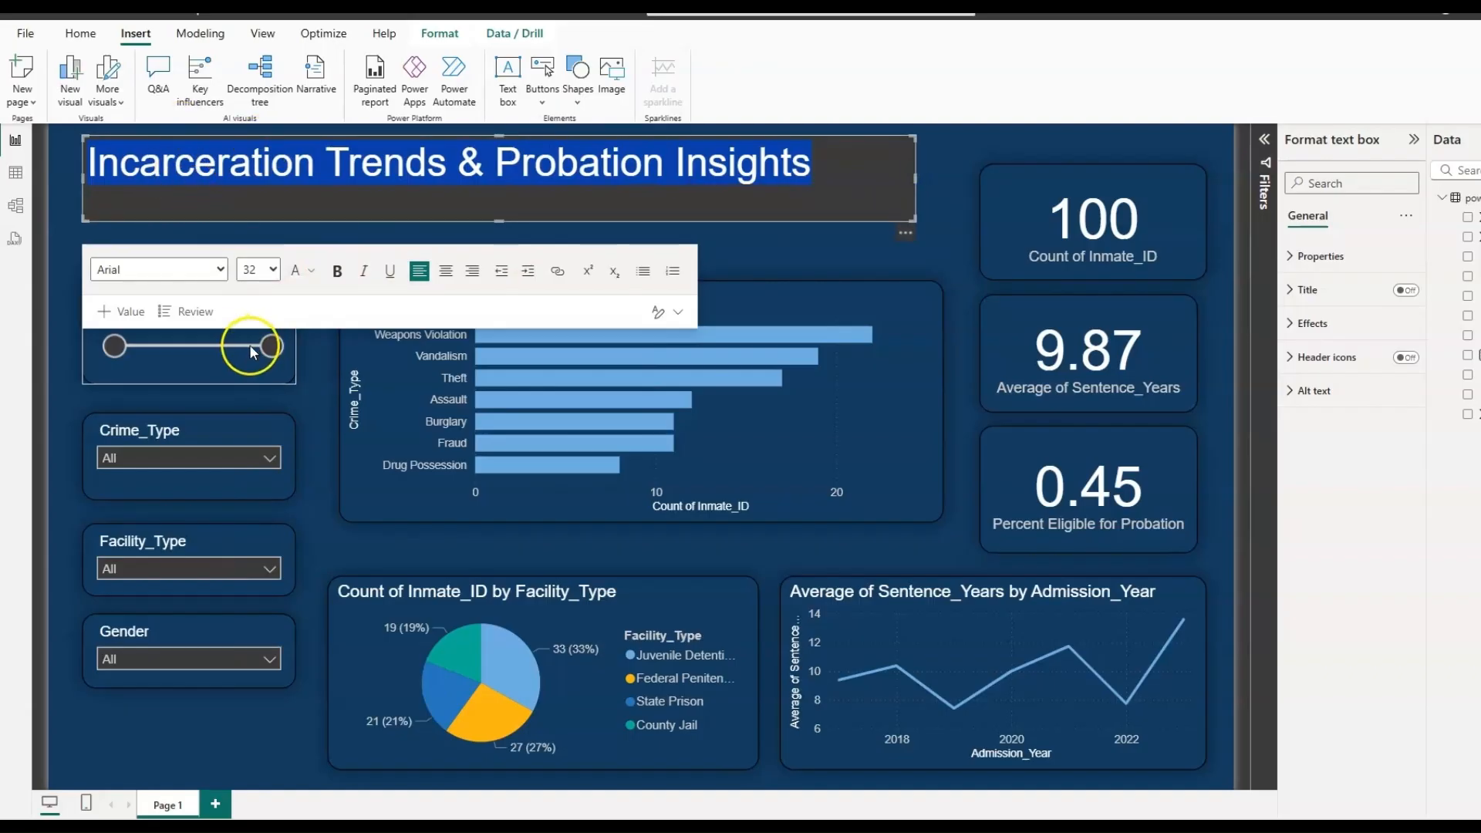
Step: Change the title text's font to Lucida Sans Unicode
{"action": "left_click", "coordinate": [221, 270]}
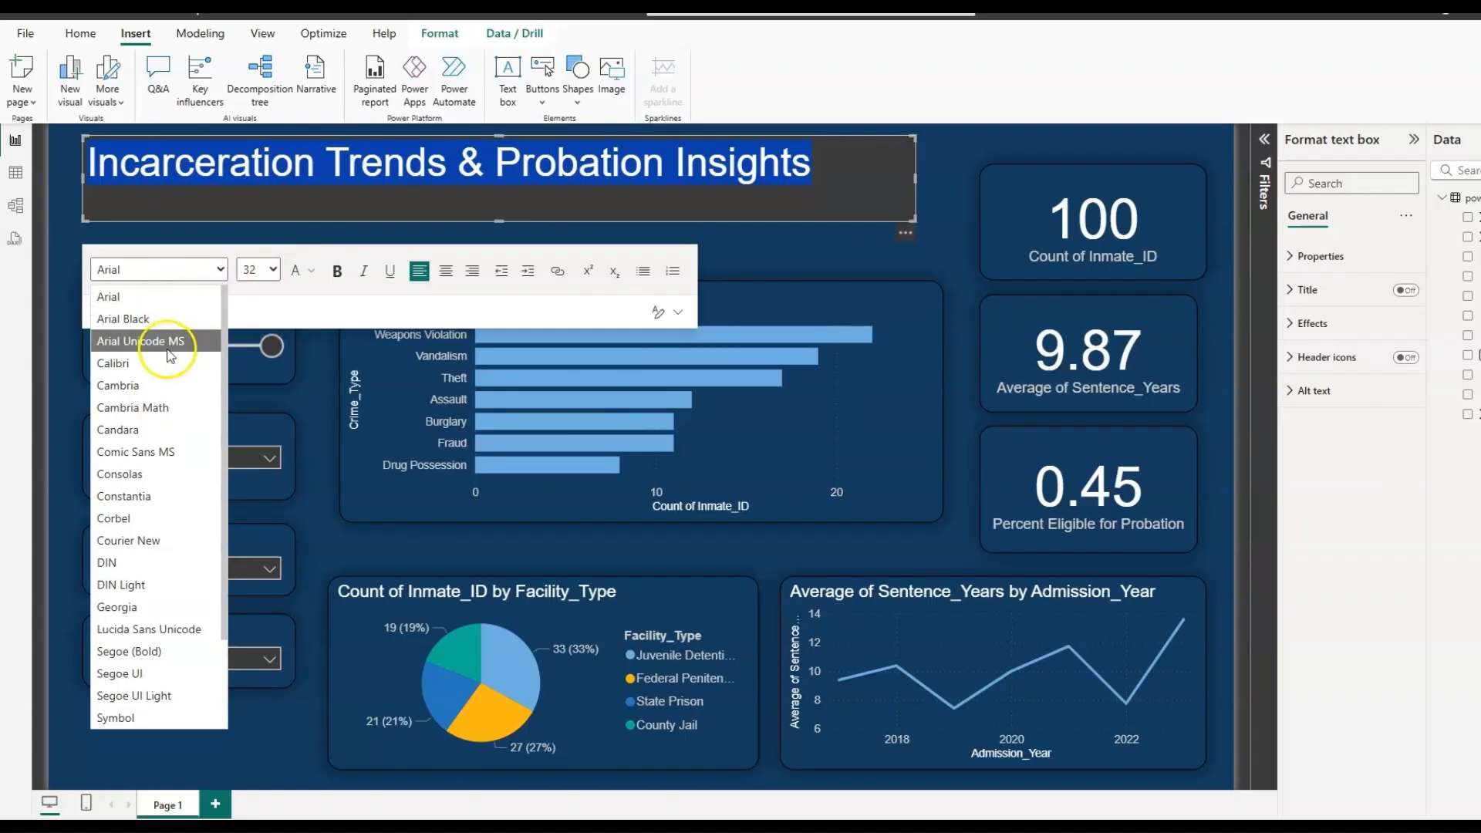
{"action": "scroll", "coordinate": [160, 706], "scroll_direction": "down", "scroll_amount": 3}
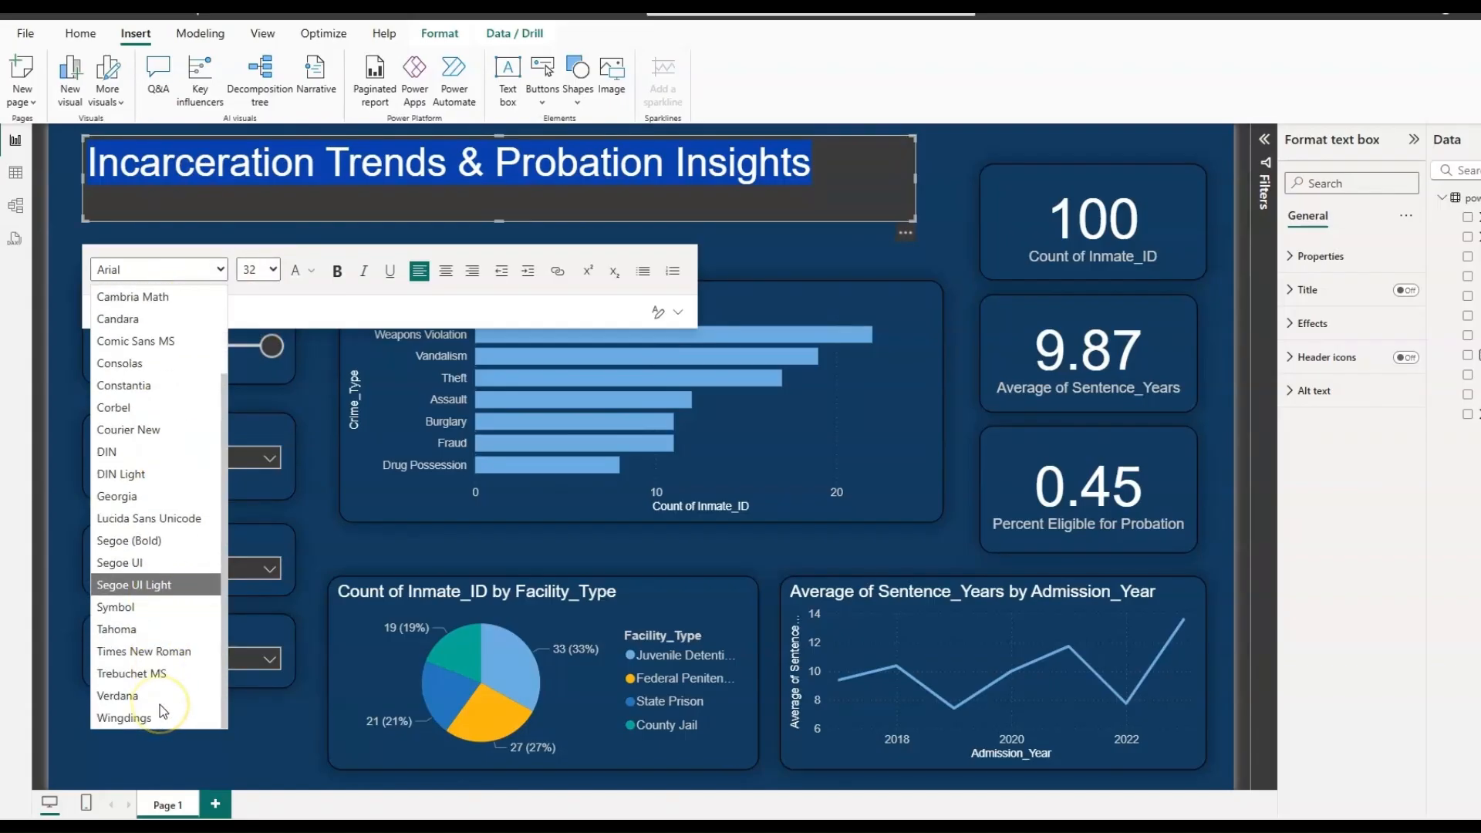
{"action": "left_click", "coordinate": [158, 520]}
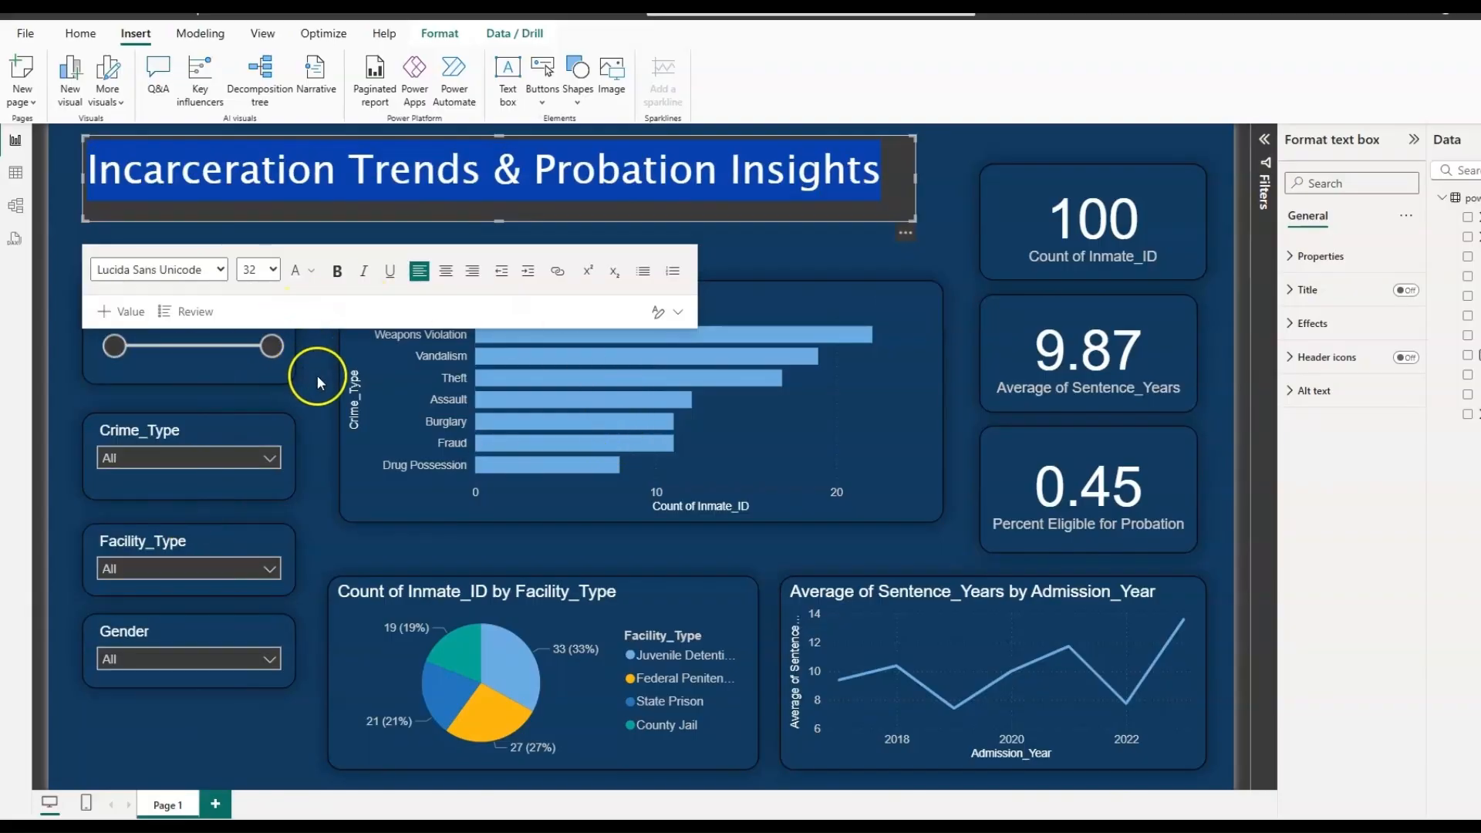
Step: Move the title text box slightly right and down, just beside the Count of Inmate_ID card
{"action": "left_click", "coordinate": [728, 252]}
{"action": "left_click", "coordinate": [697, 181]}
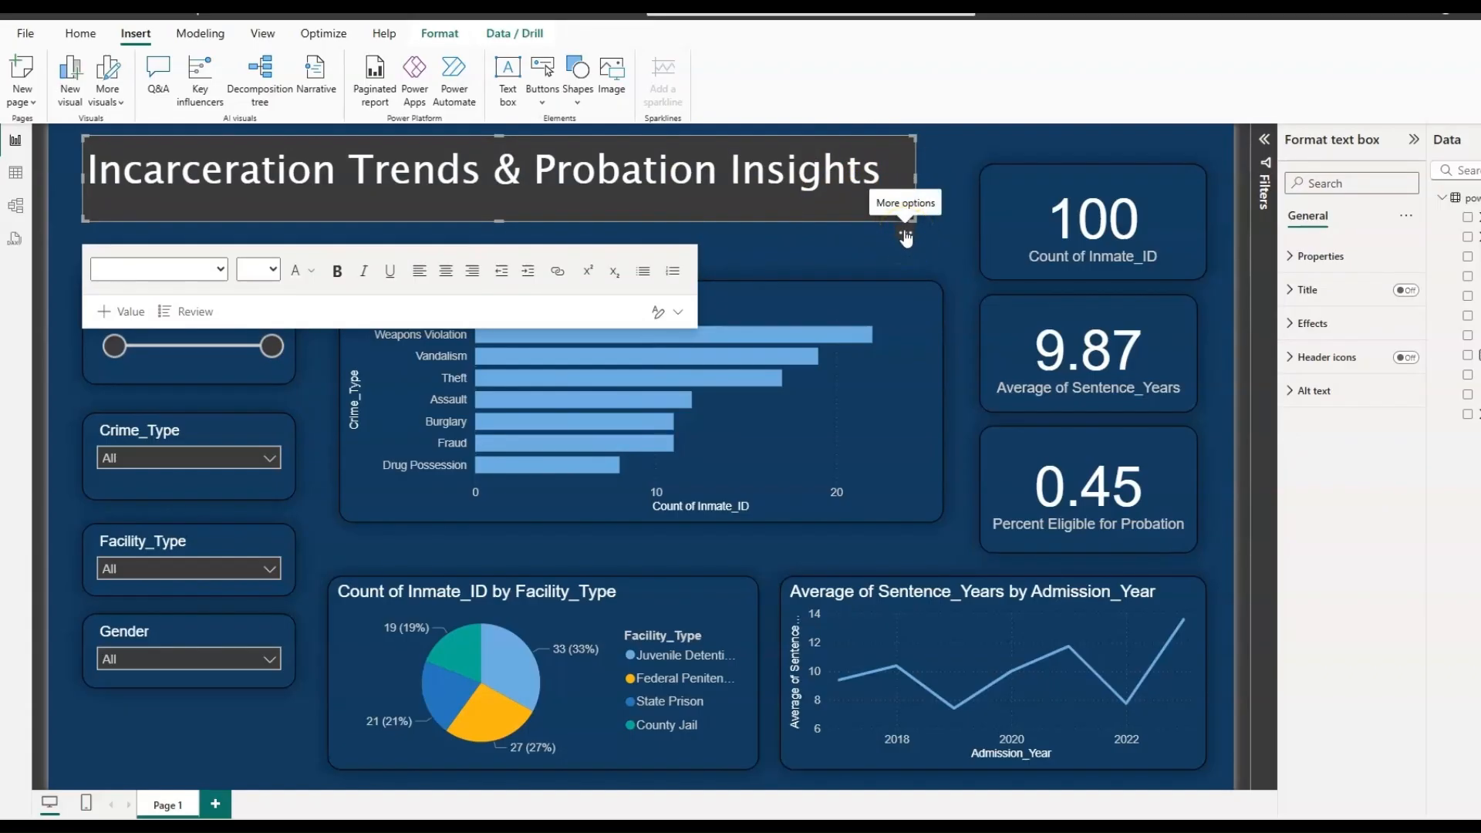
{"action": "left_click_drag", "start_coordinate": [904, 235], "coordinate": [949, 254]}
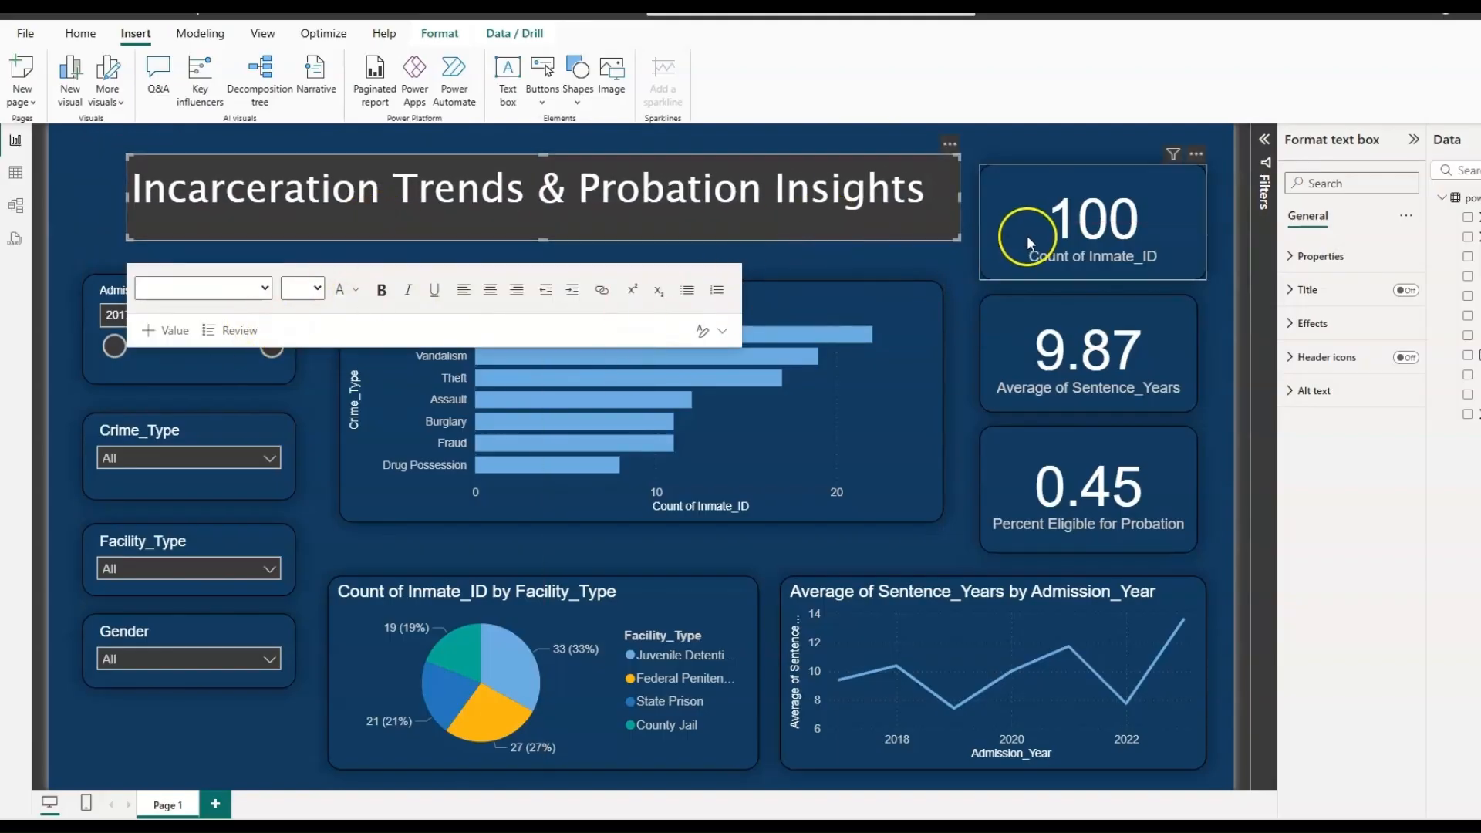
{"action": "left_click", "coordinate": [952, 252]}
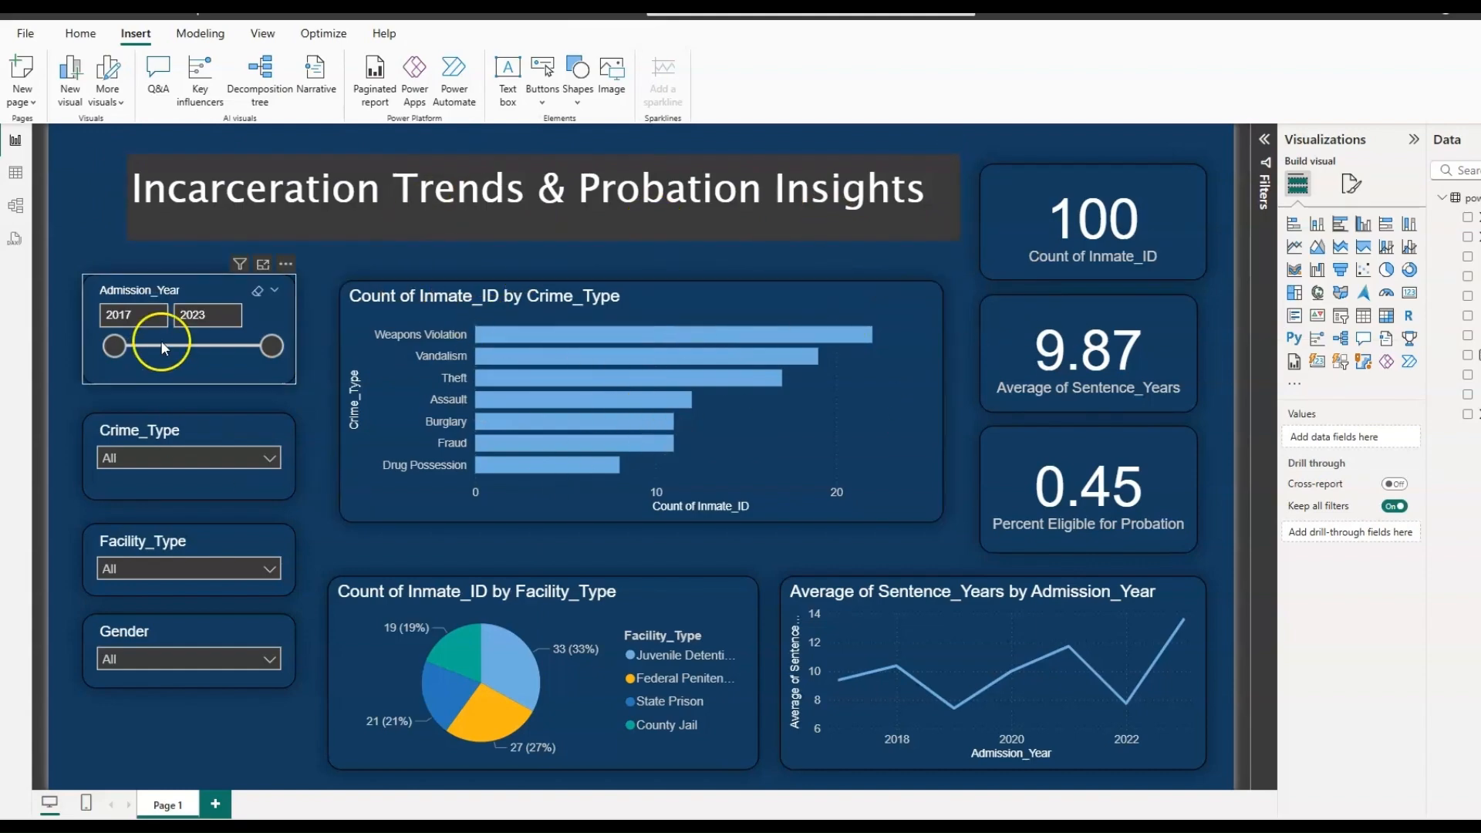
Step: Copy the Admission_Year slicer's formatting to the title text box with Format painter
{"action": "left_click", "coordinate": [275, 320]}
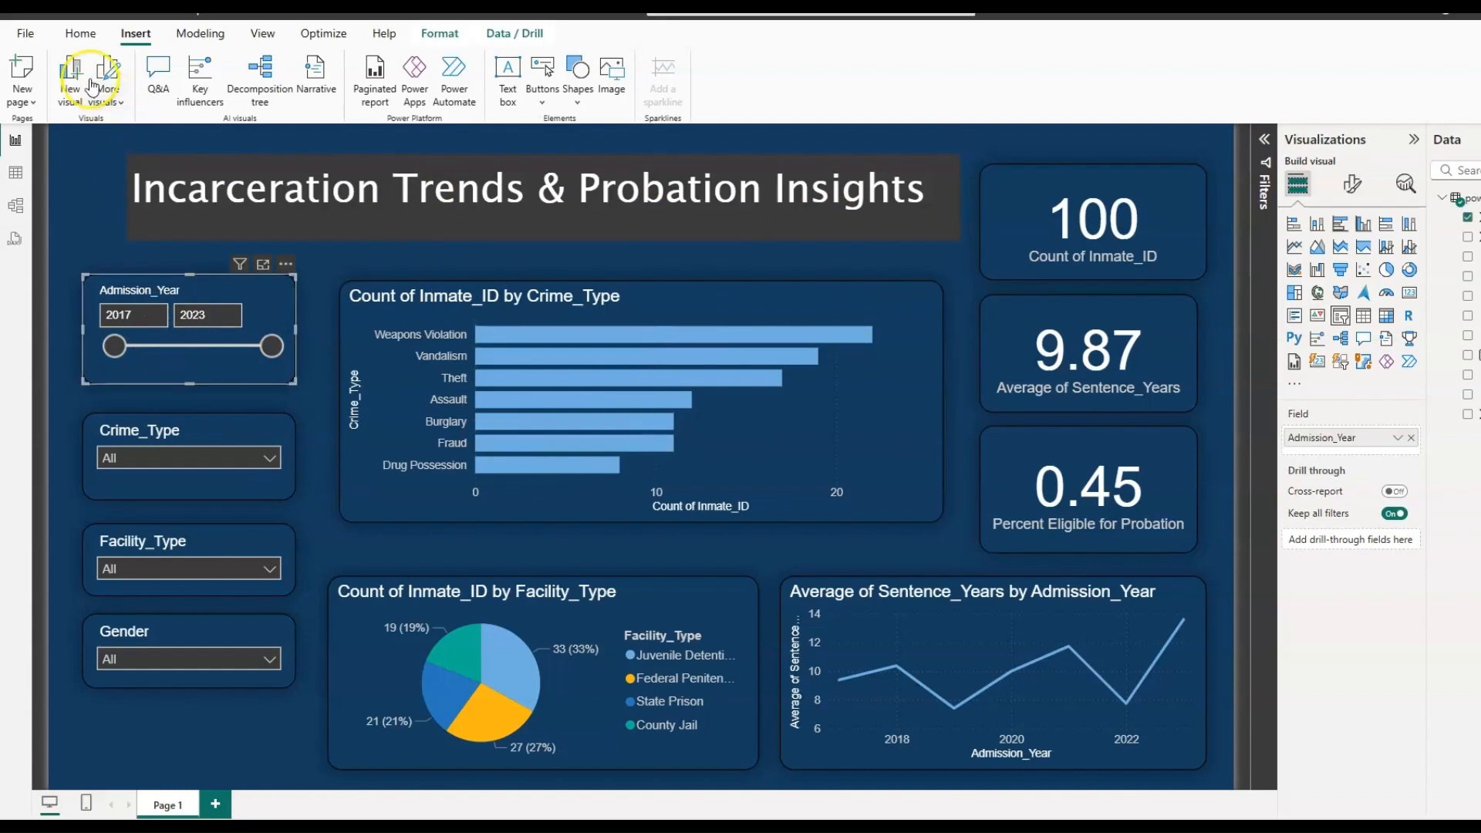
{"action": "left_click", "coordinate": [73, 34]}
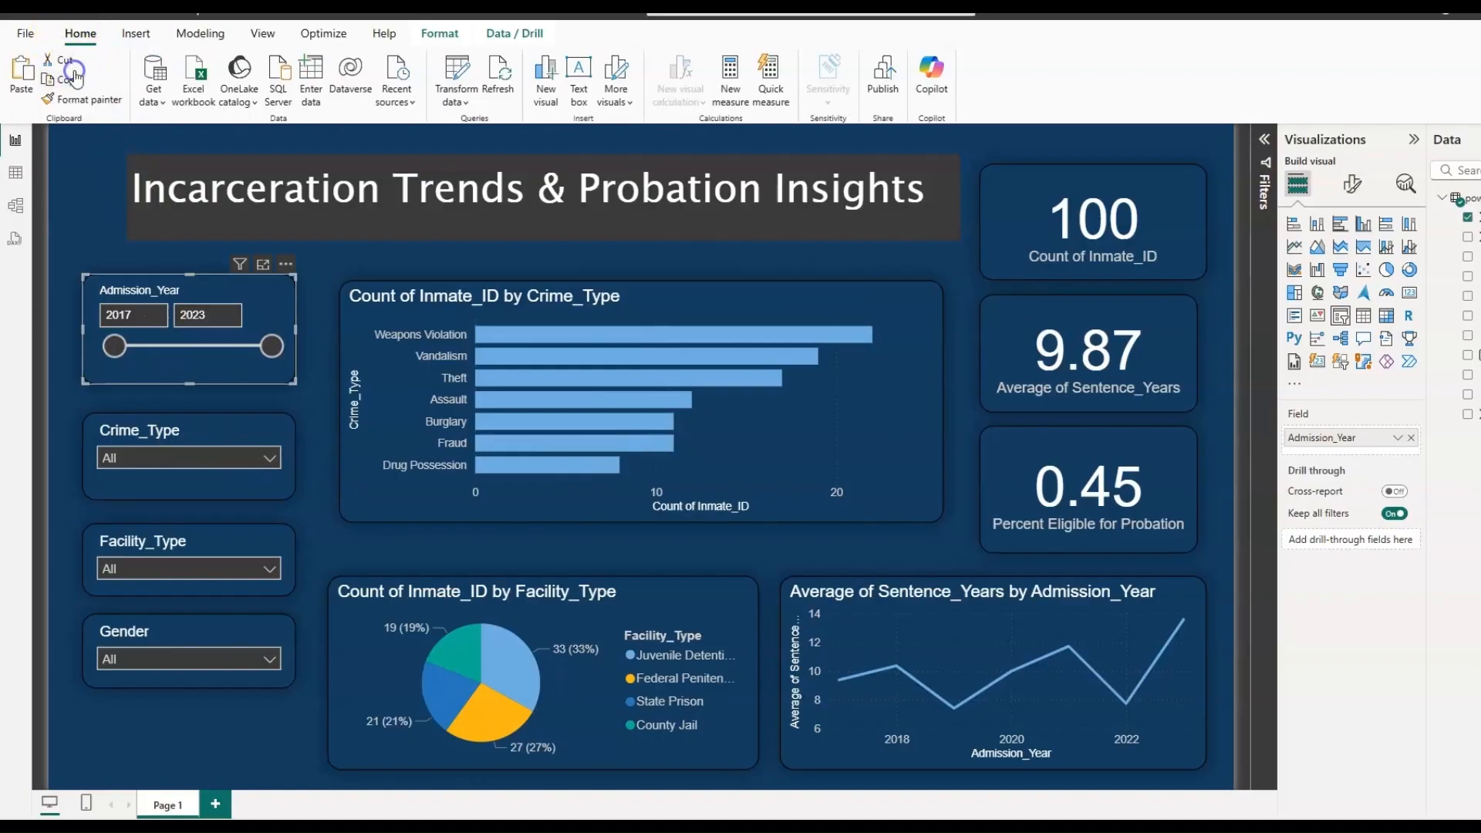
{"action": "left_click", "coordinate": [89, 100]}
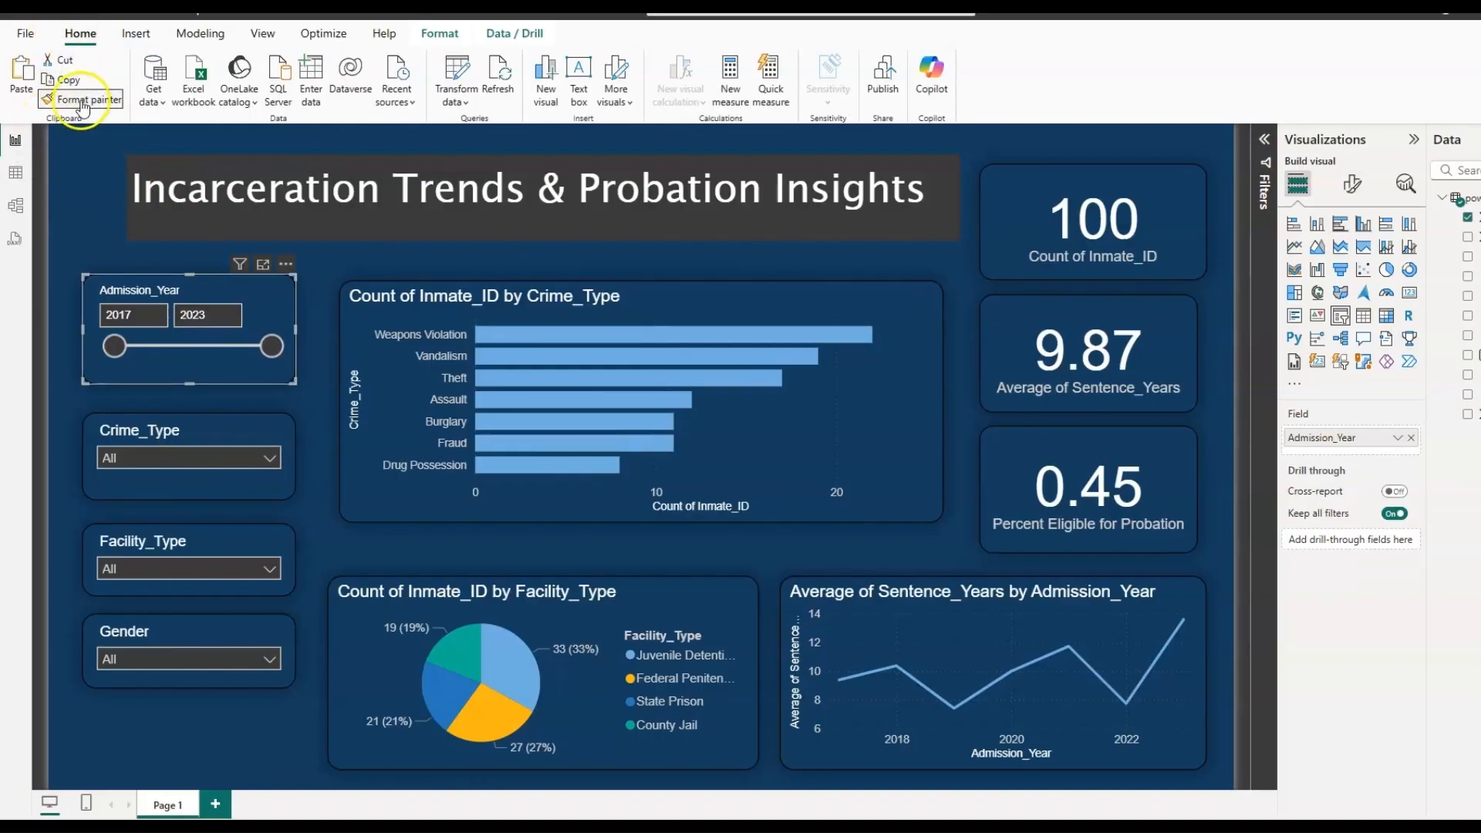
{"action": "left_click", "coordinate": [589, 223]}
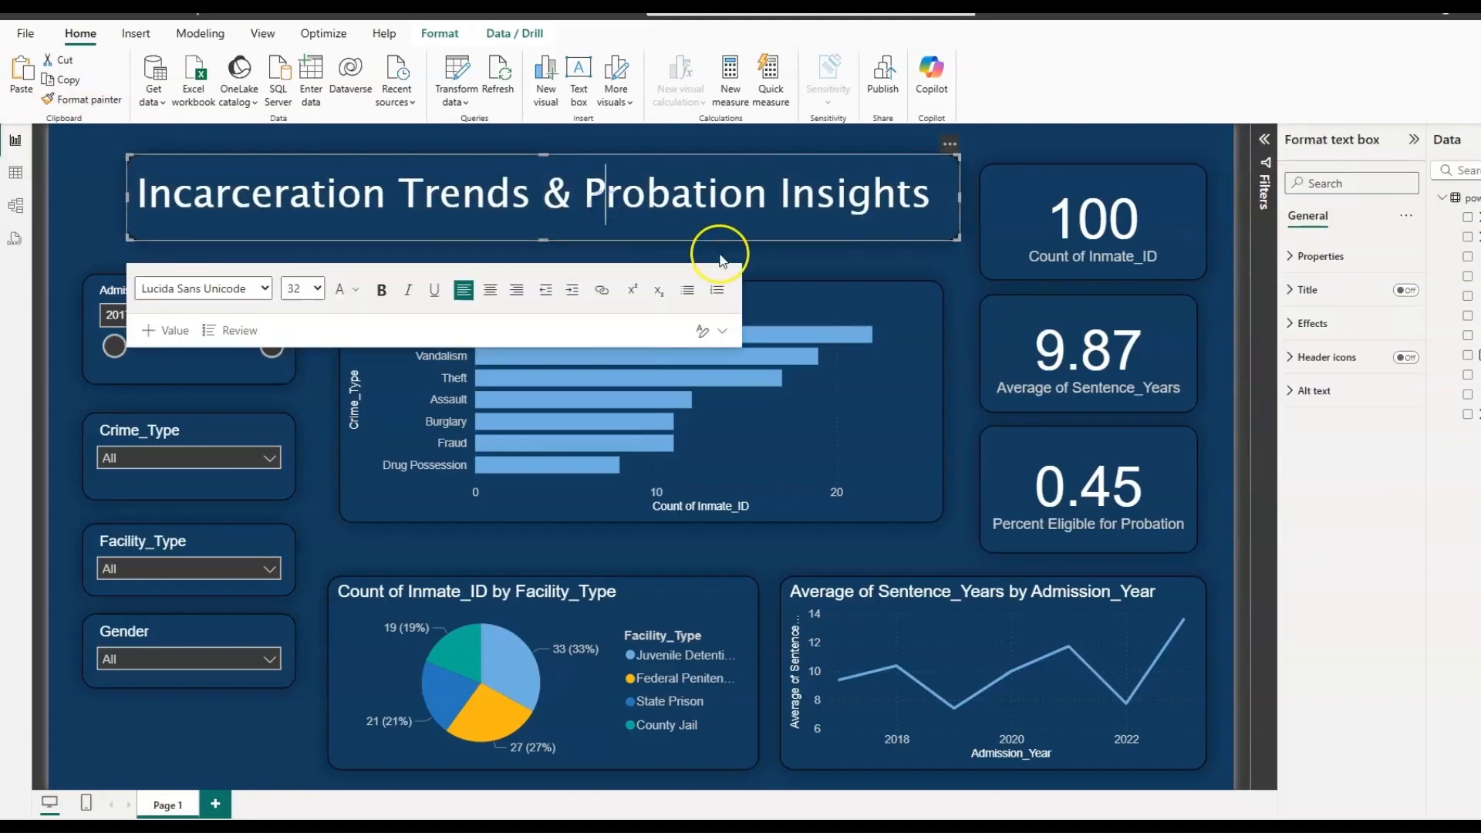
Step: Shrink the title text box from its lower-left corner to free space above the Admission_Year slicer
{"action": "left_click", "coordinate": [804, 266]}
{"action": "left_click", "coordinate": [341, 223]}
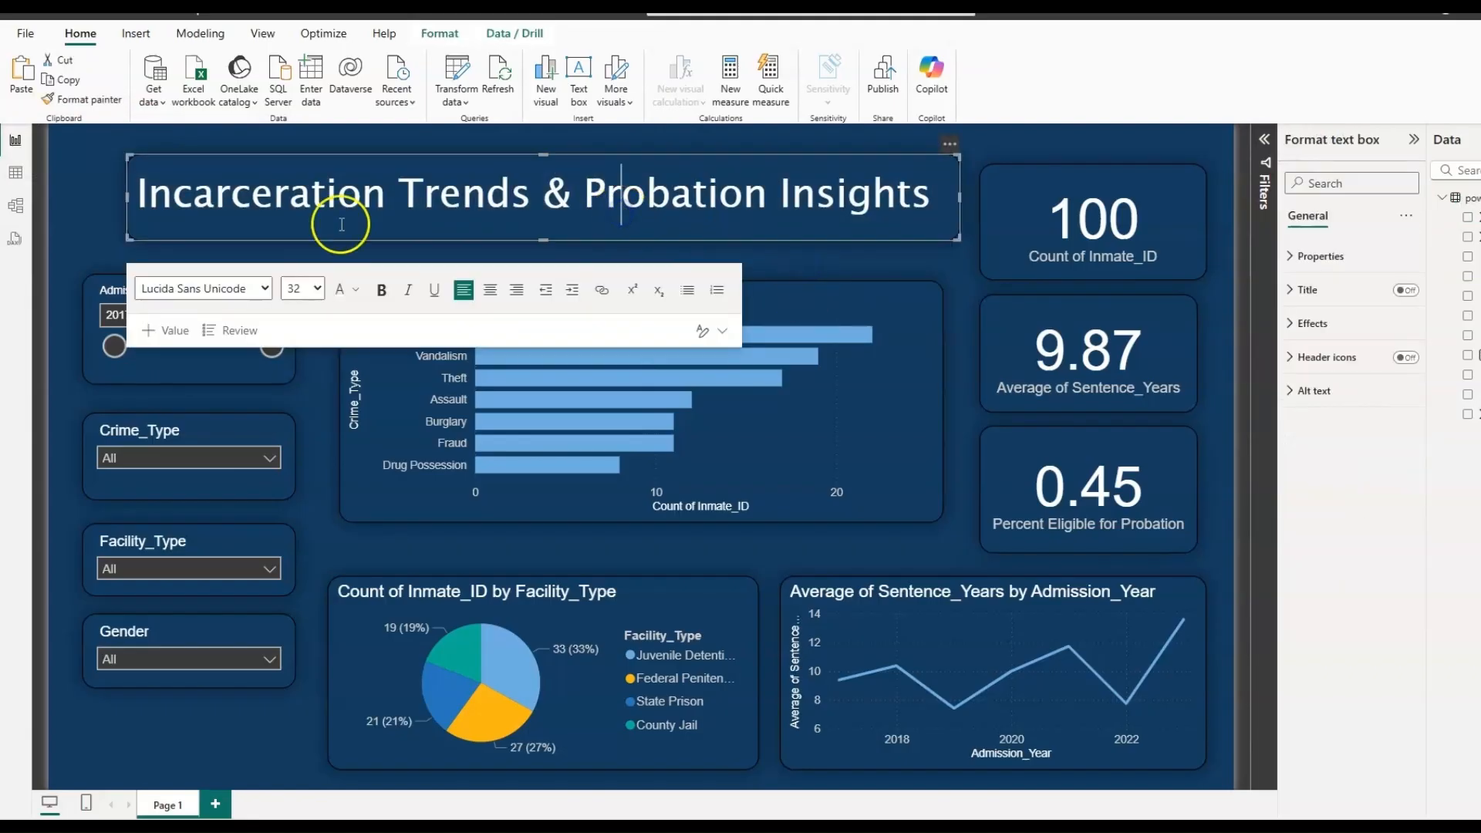
{"action": "left_click_drag", "start_coordinate": [129, 235], "coordinate": [291, 232]}
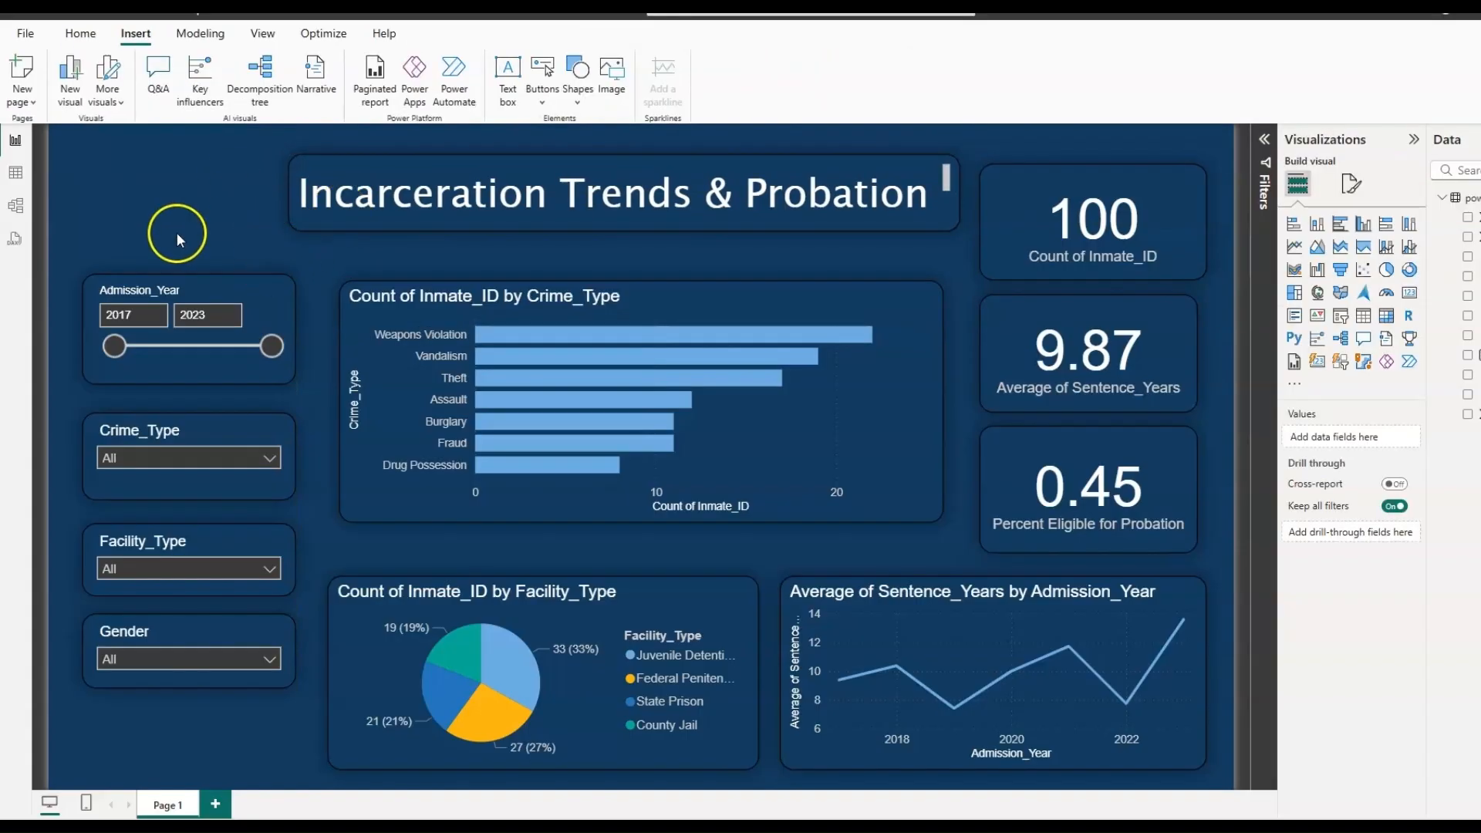
Step: Insert an oval shape, narrow it to a near circle and centre it above the Admission_Year slicer
{"action": "left_click", "coordinate": [580, 105]}
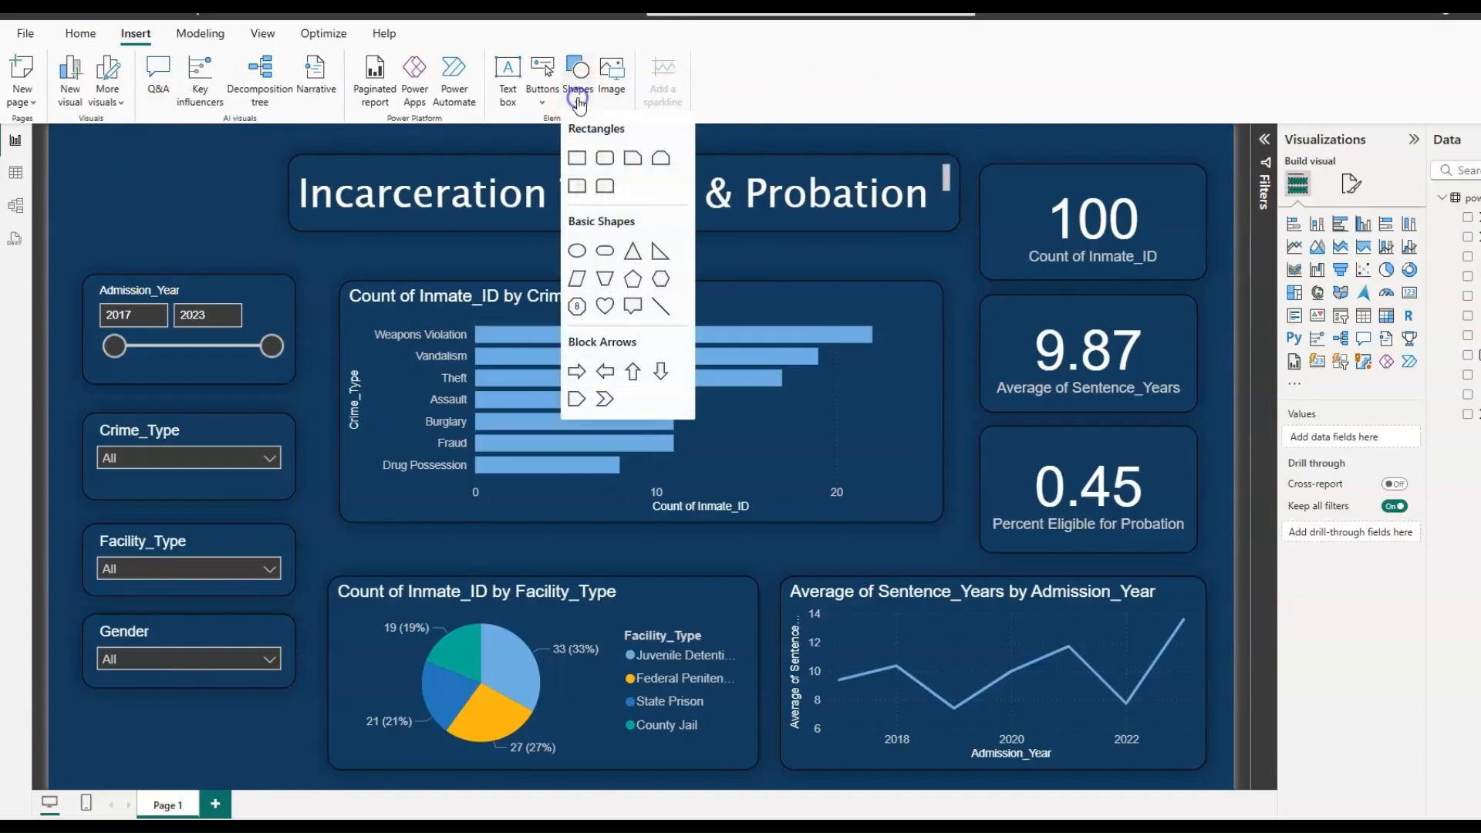
{"action": "left_click", "coordinate": [579, 253]}
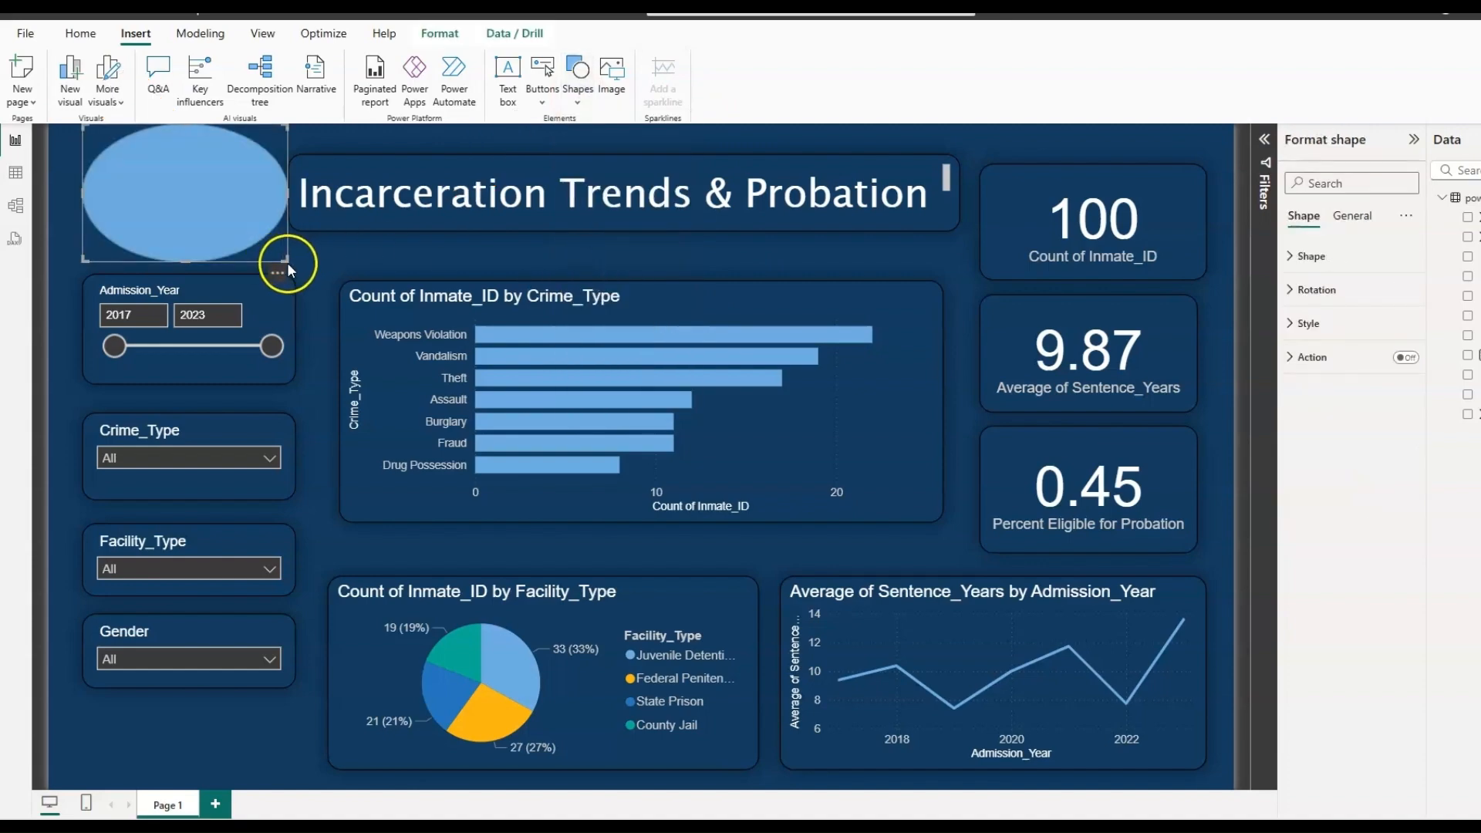
{"action": "left_click_drag", "start_coordinate": [286, 261], "coordinate": [202, 251]}
{"action": "left_click_drag", "start_coordinate": [176, 185], "coordinate": [202, 183]}
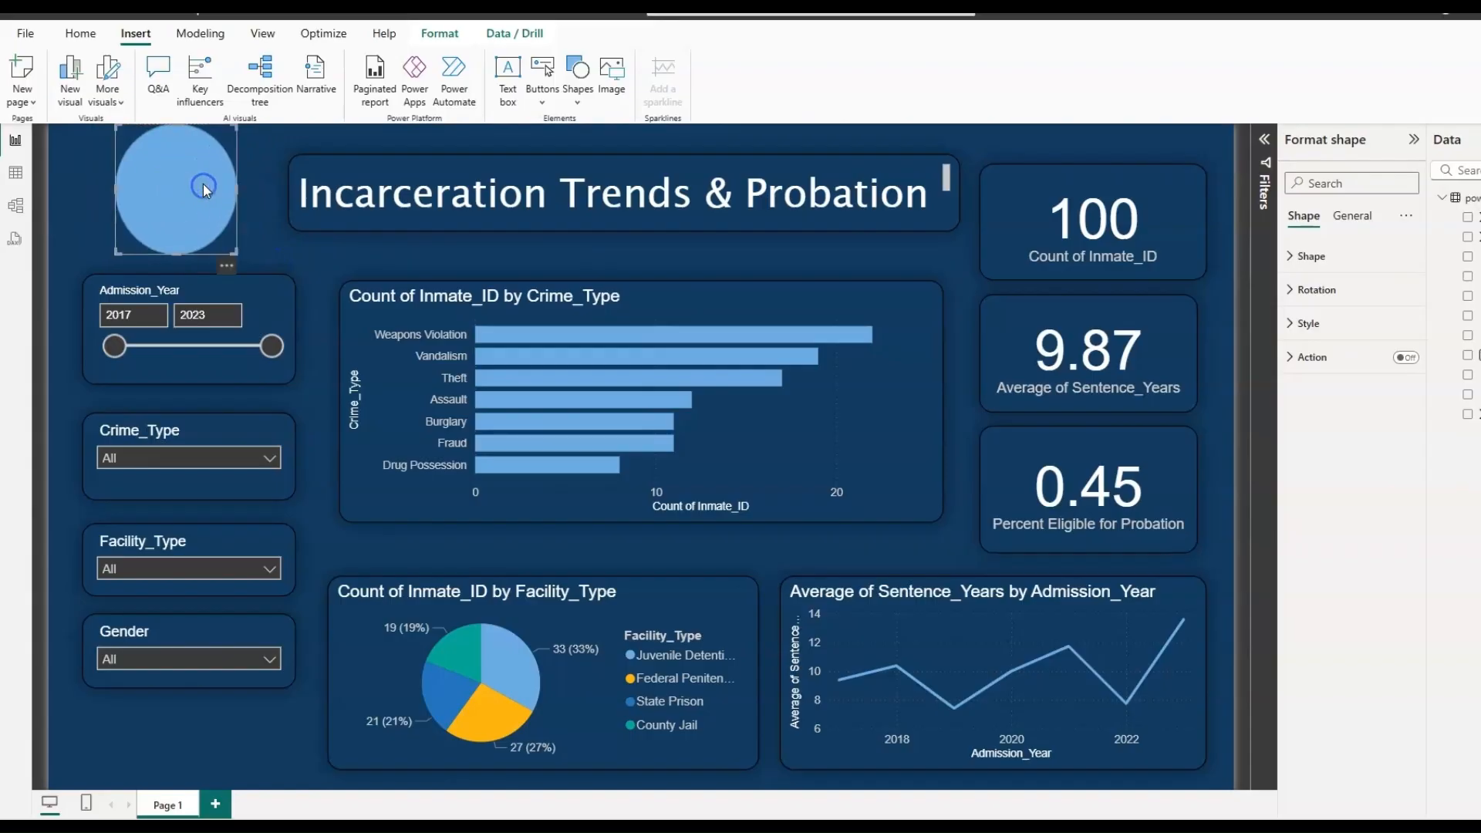
{"action": "left_click", "coordinate": [81, 34]}
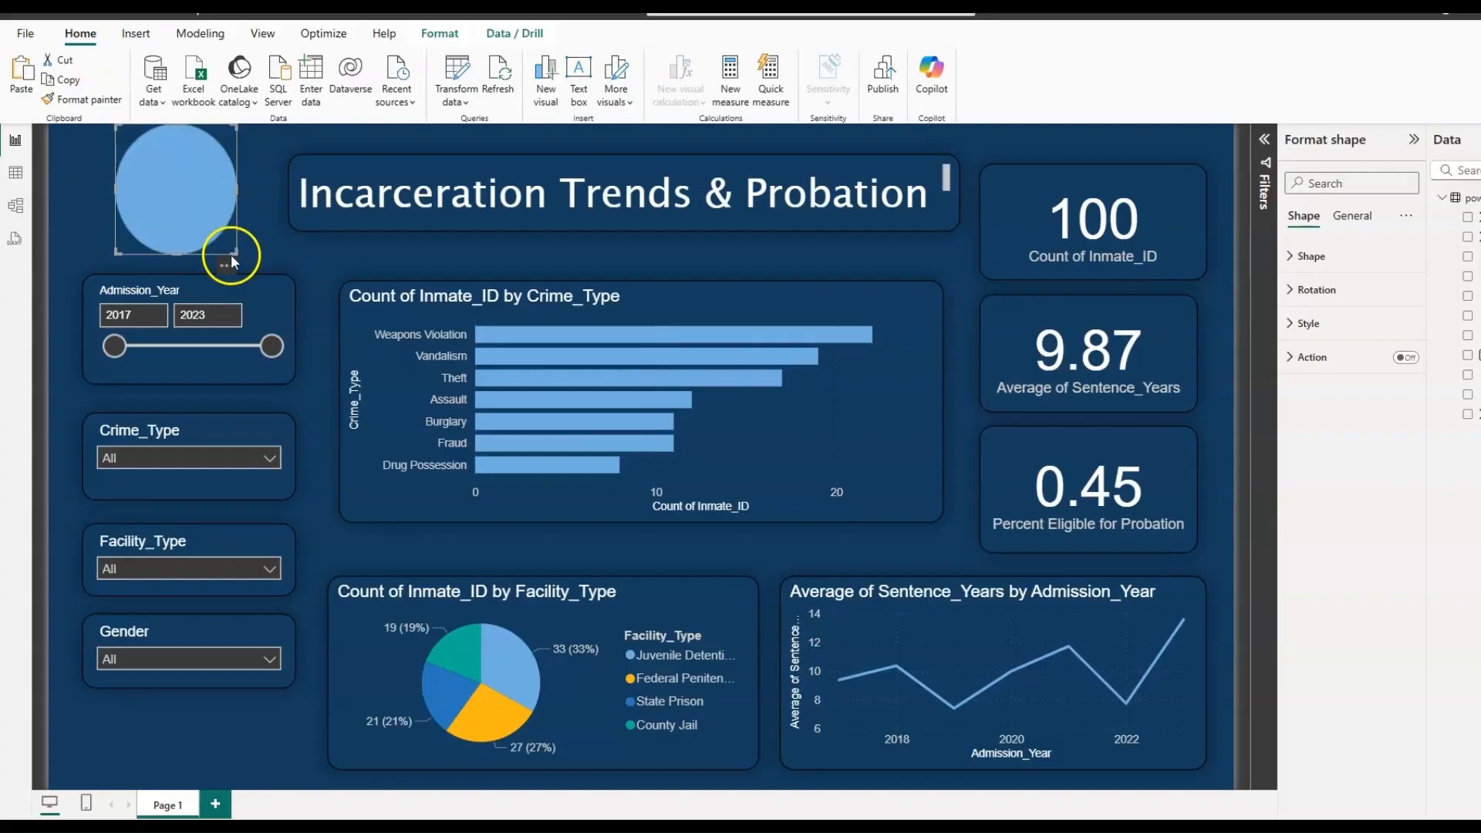